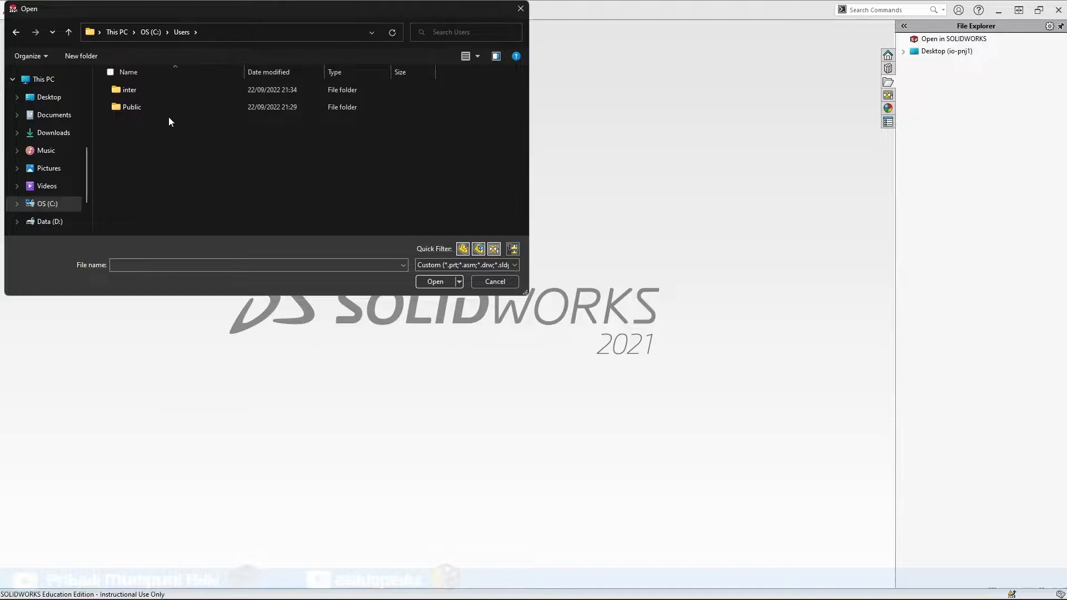
Browse to the tutorial folder in Public Documents > SOLIDWORKS > SOLIDWORKS 2021 > samples
double_click(168, 110)
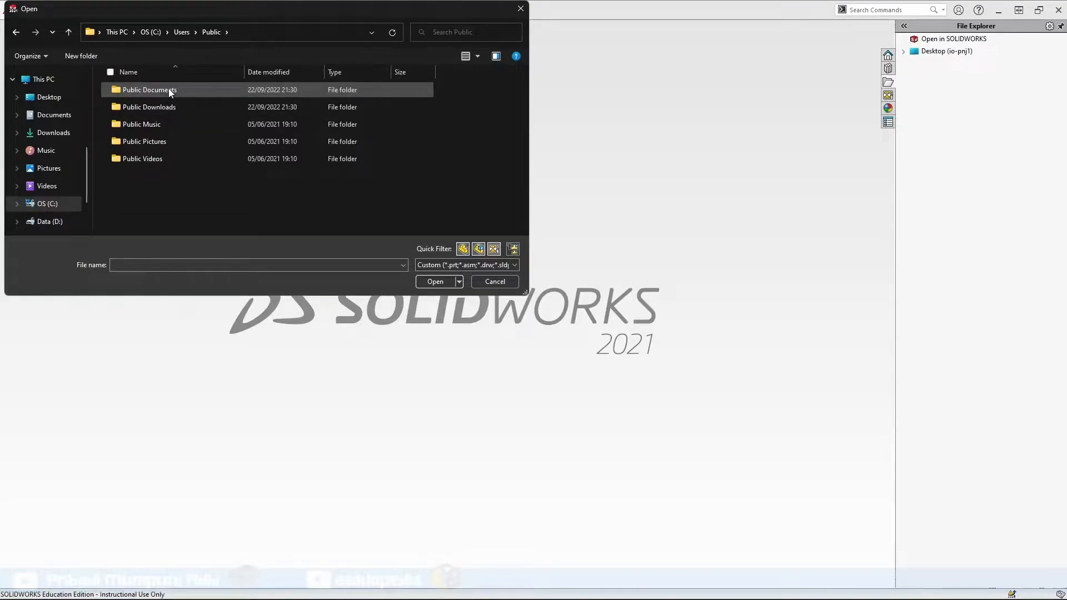
double_click(169, 92)
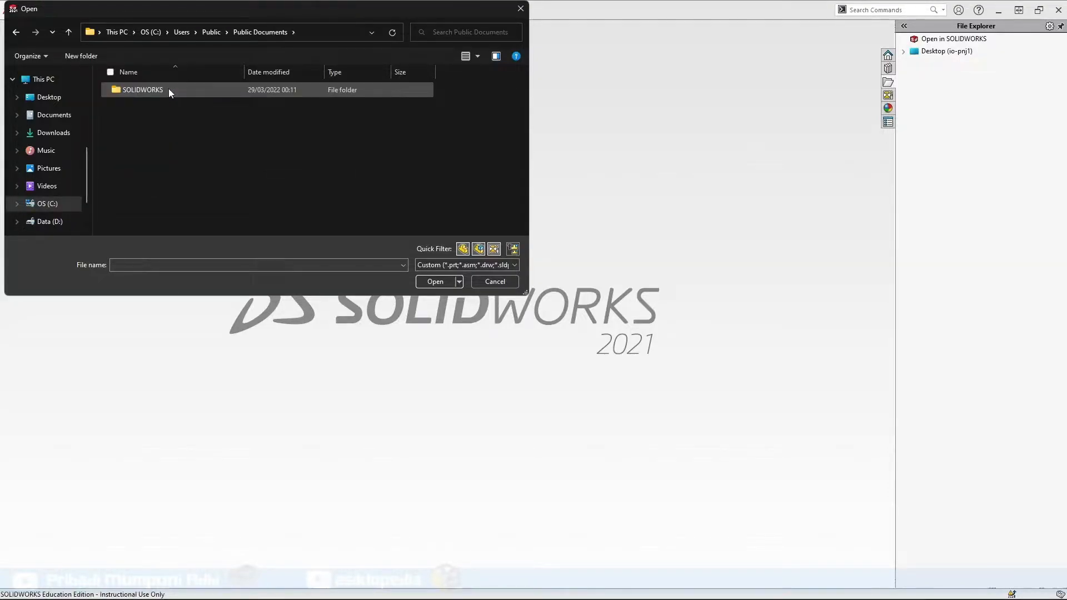
double_click(168, 88)
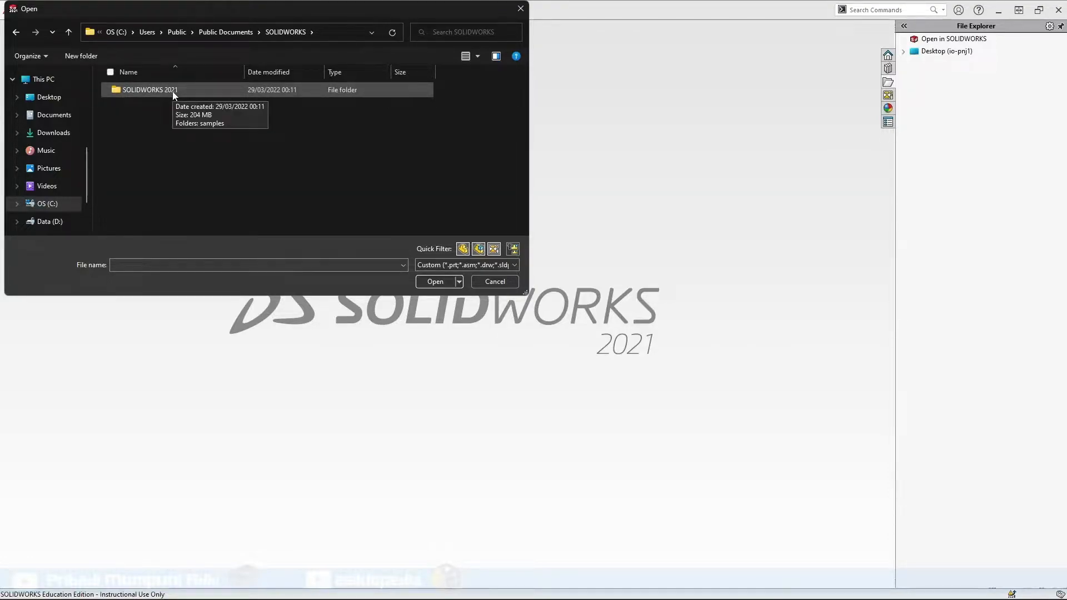
double_click(172, 90)
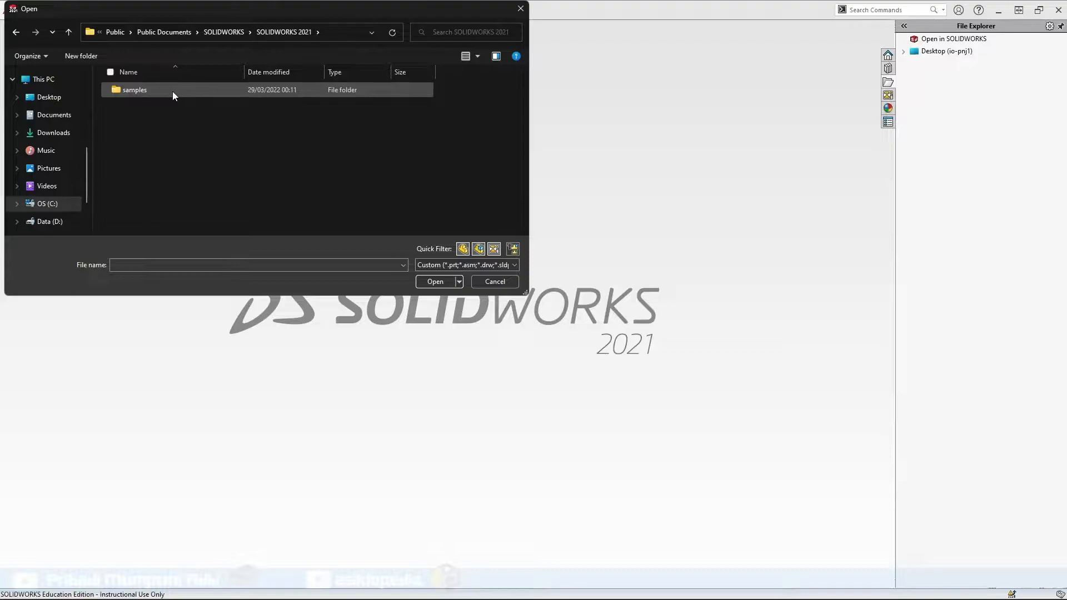
double_click(172, 92)
double_click(159, 157)
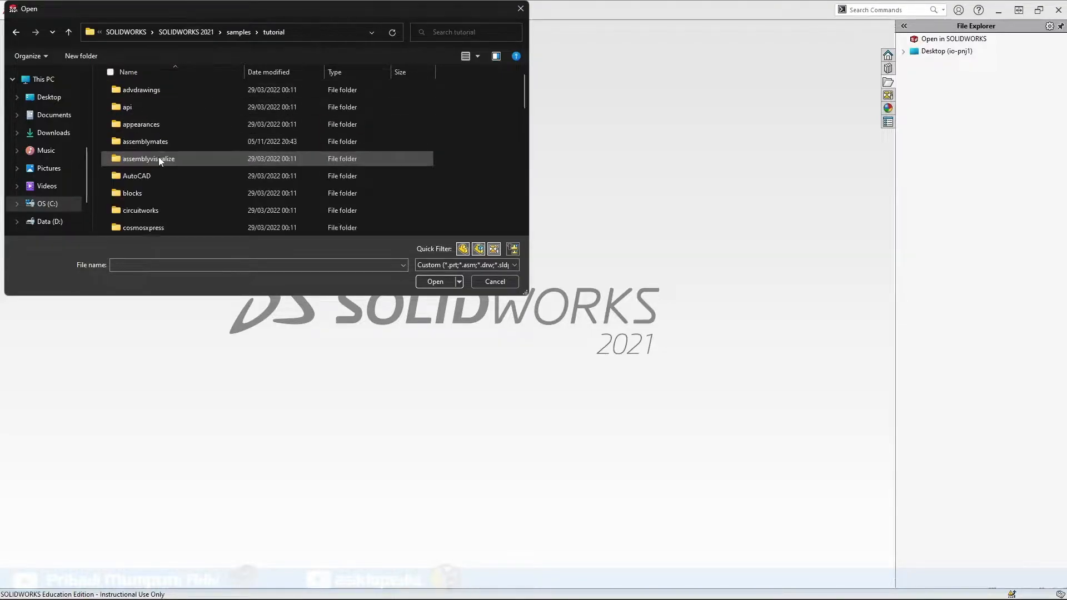
Open the knee part from the assemblymates folder
scroll(158, 161, down, 2)
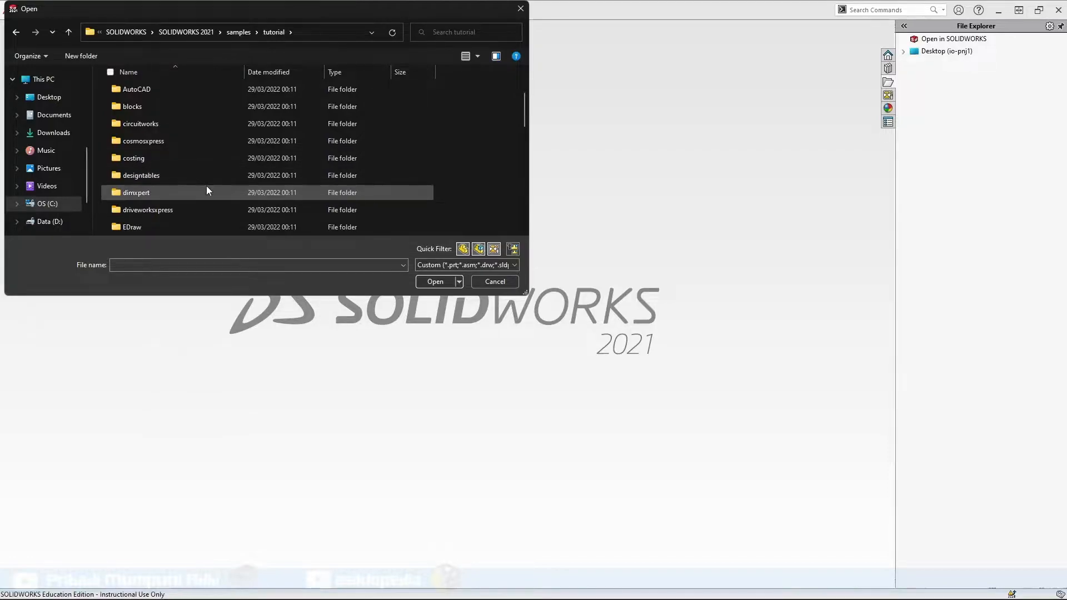
scroll(206, 190, up, 1)
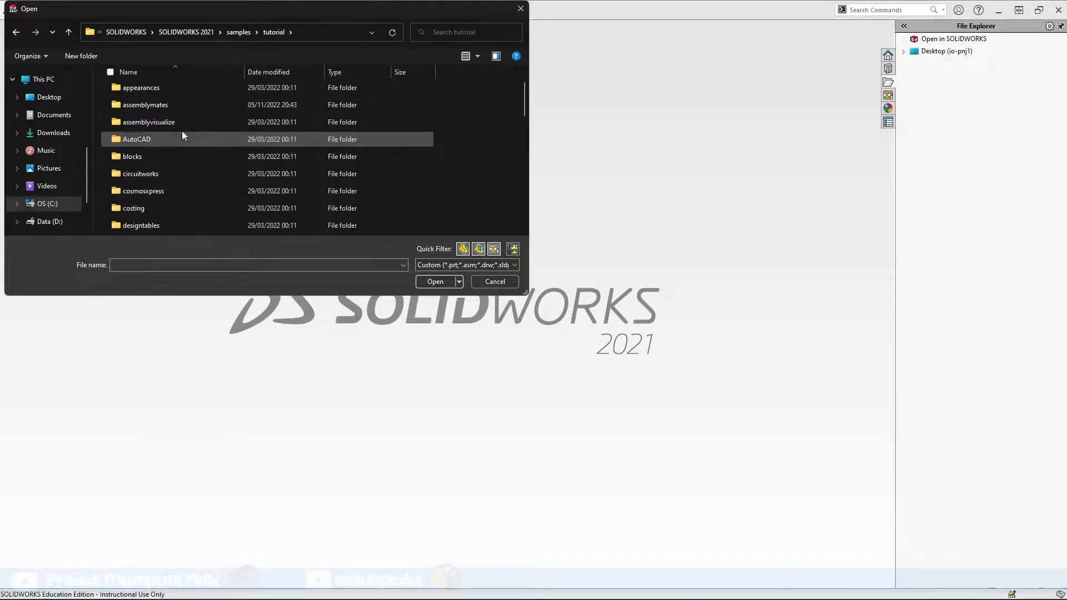
click(177, 109)
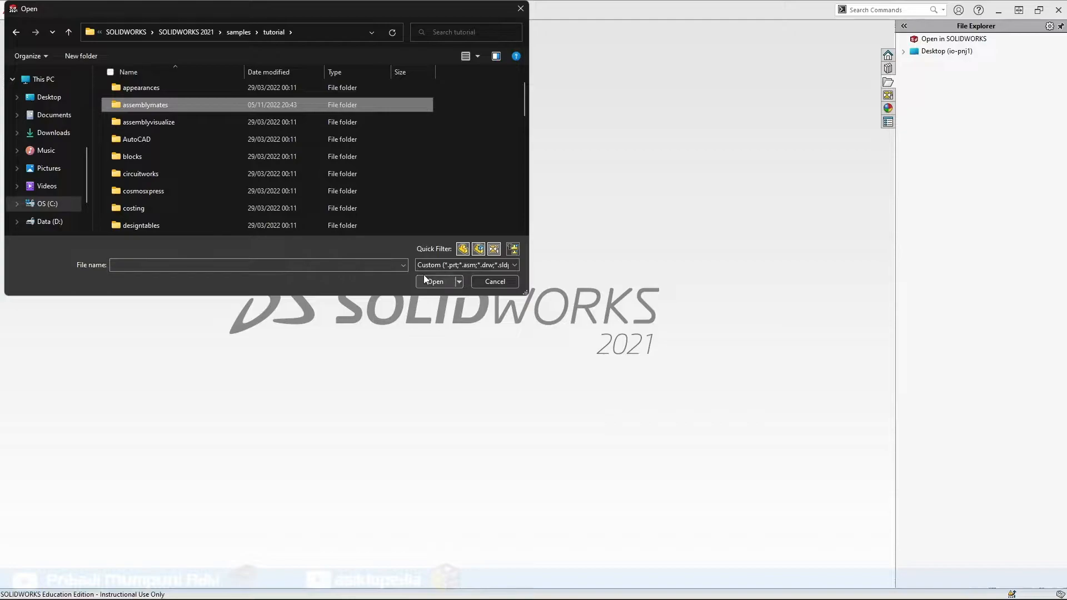
double_click(210, 108)
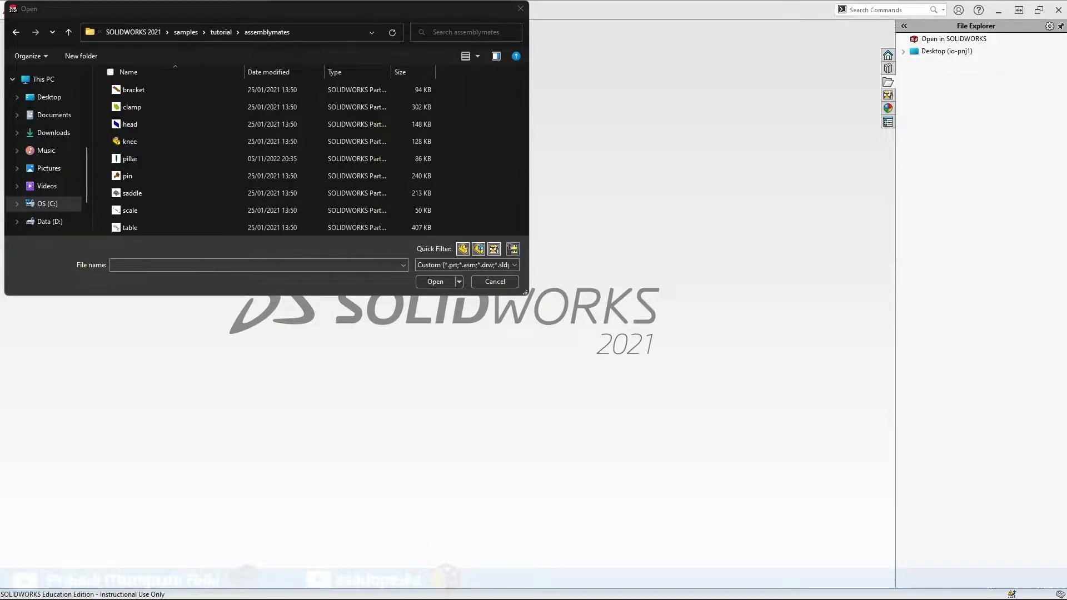
click(292, 141)
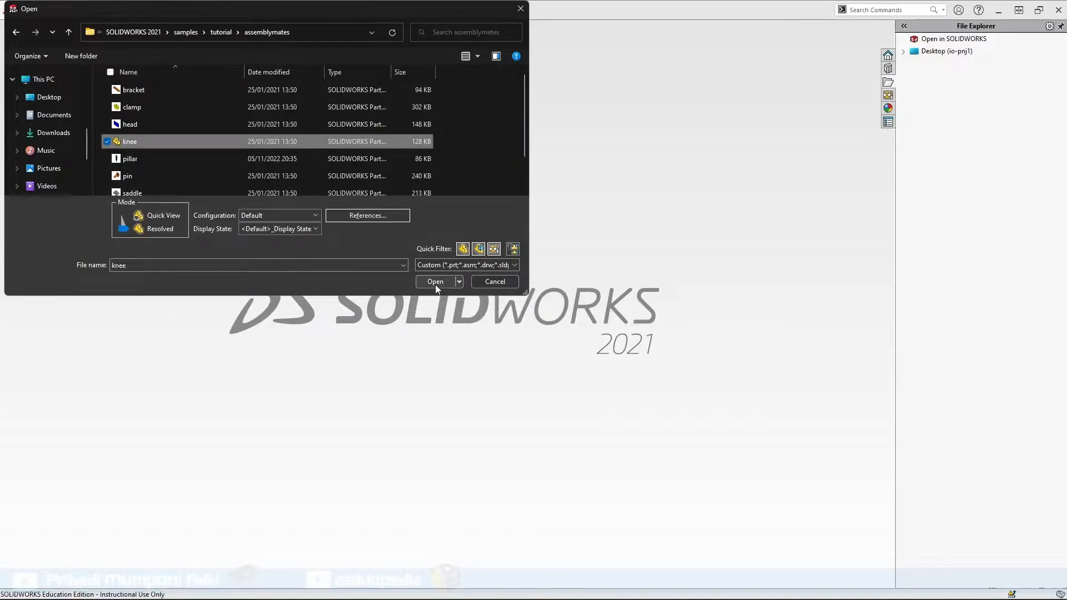
click(436, 285)
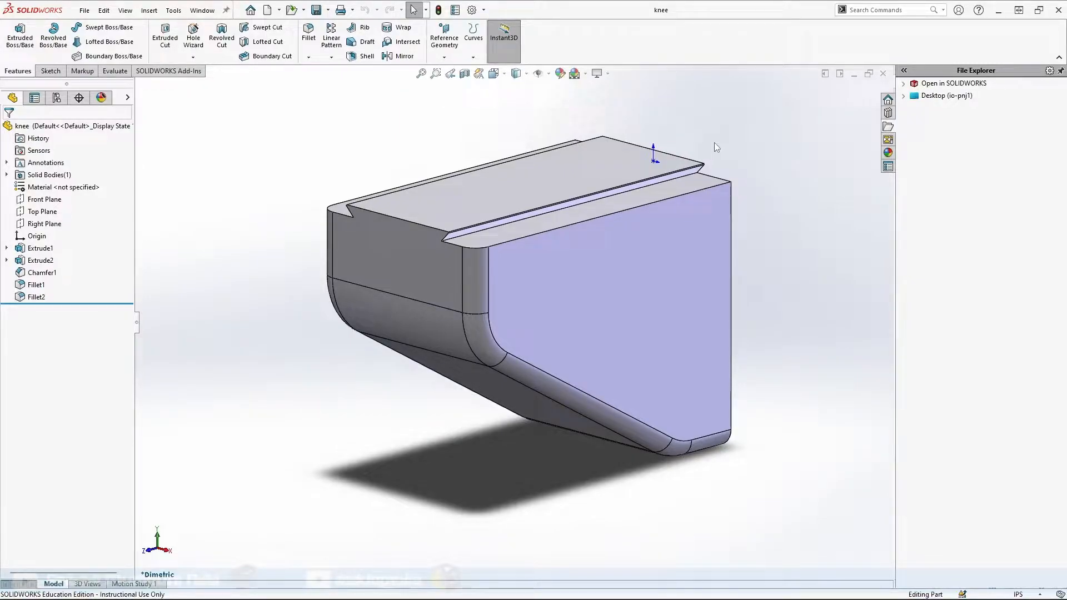
Make a new assembly from the open knee part using the Assembly template
click(279, 11)
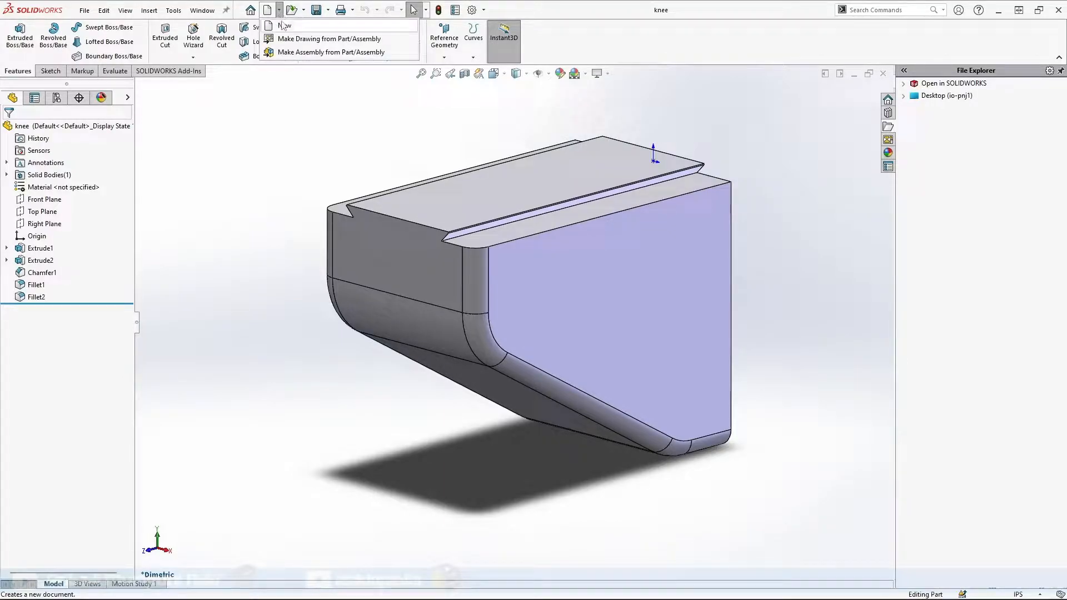
click(296, 53)
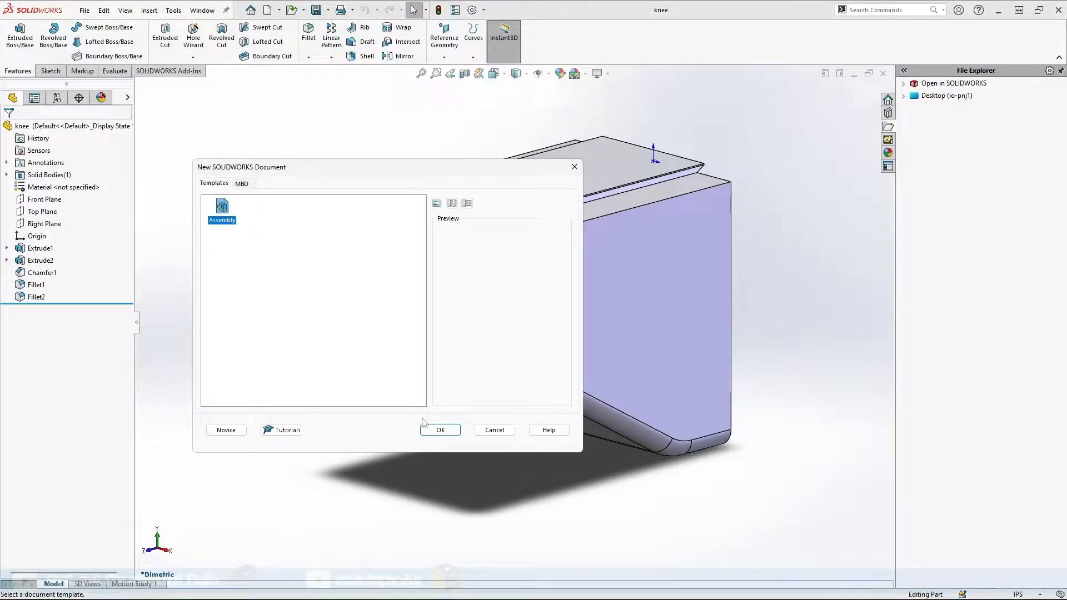
click(439, 430)
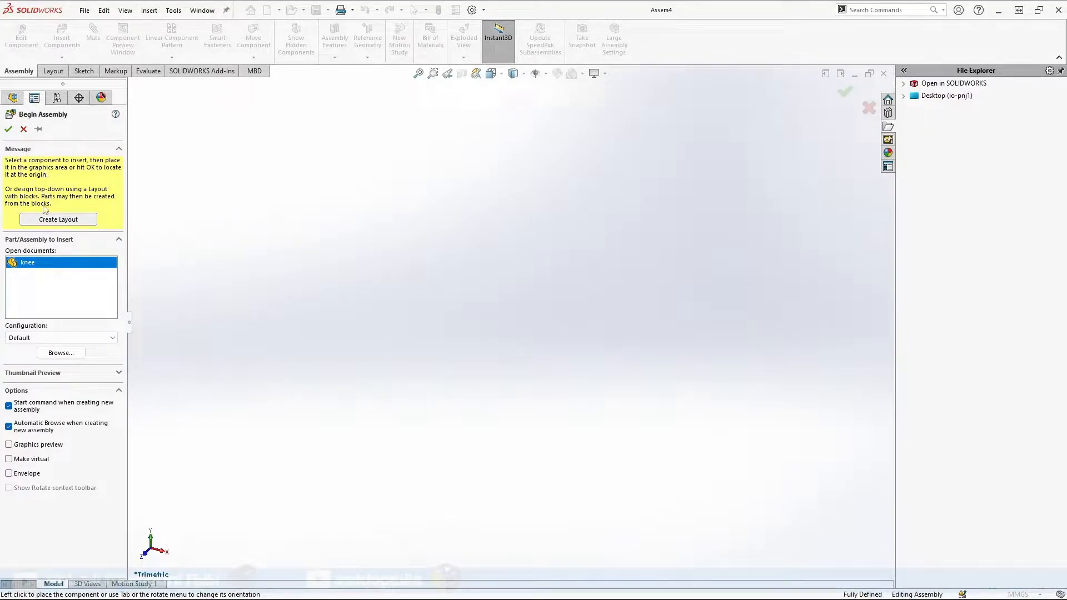
Choose the knee as the component to insert and enable its graphics preview
click(37, 263)
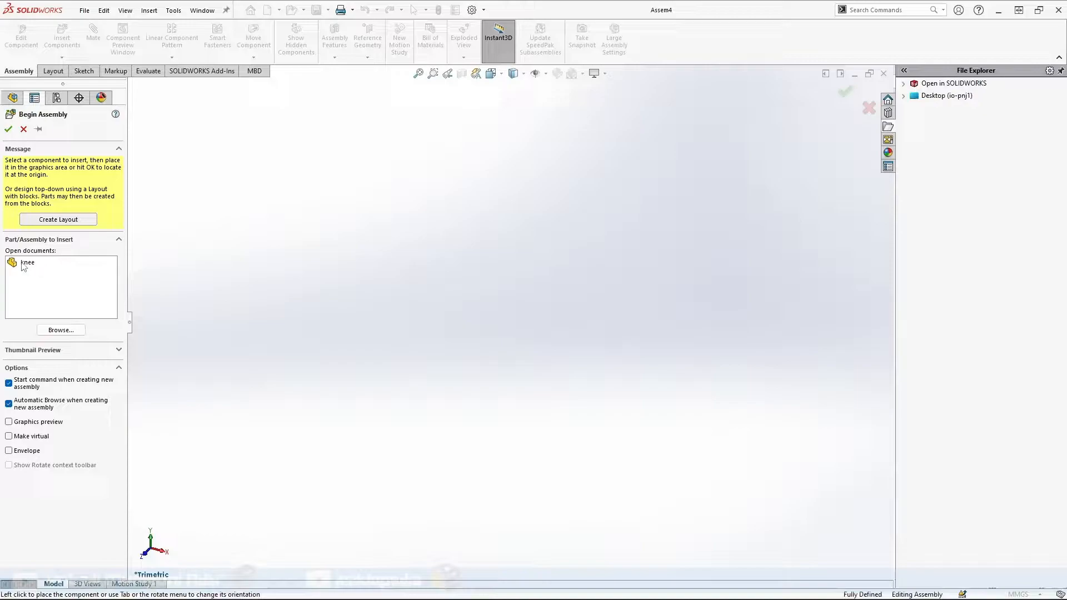
click(22, 263)
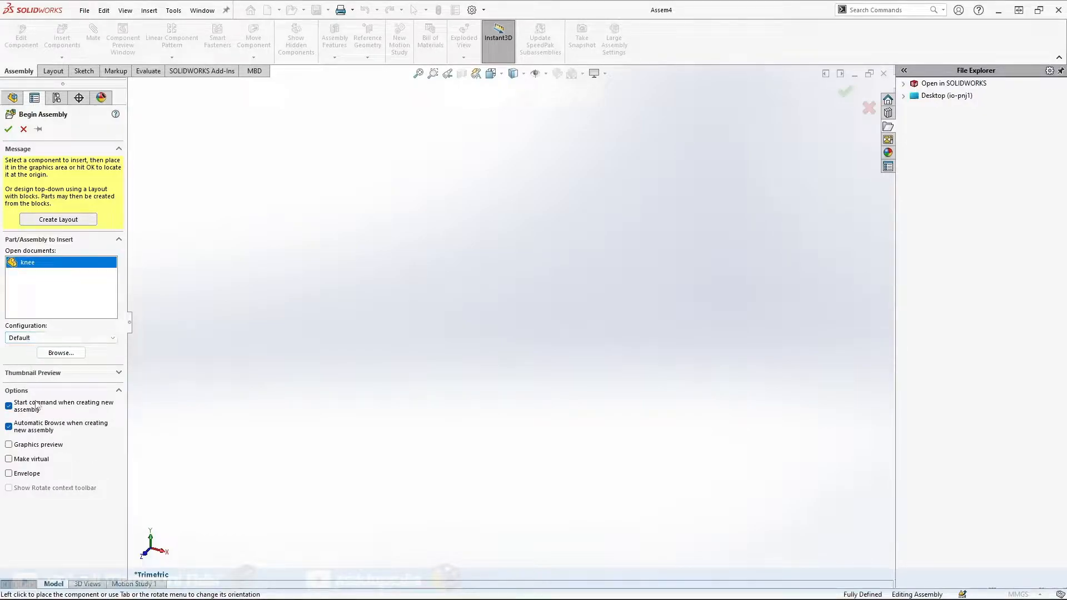
click(12, 446)
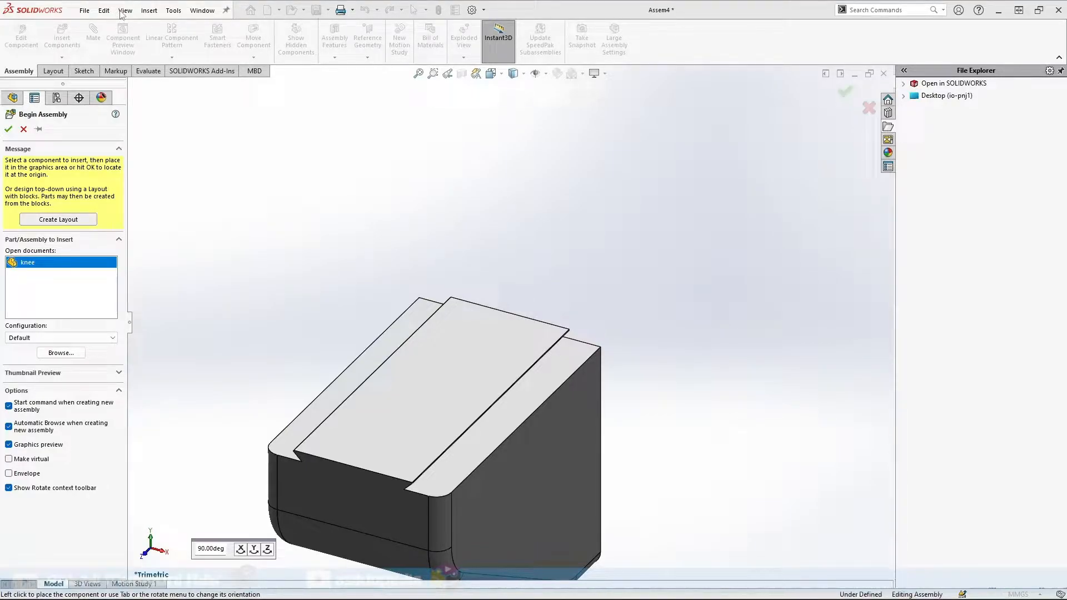
Show the origins and place the knee at the assembly origin
click(124, 10)
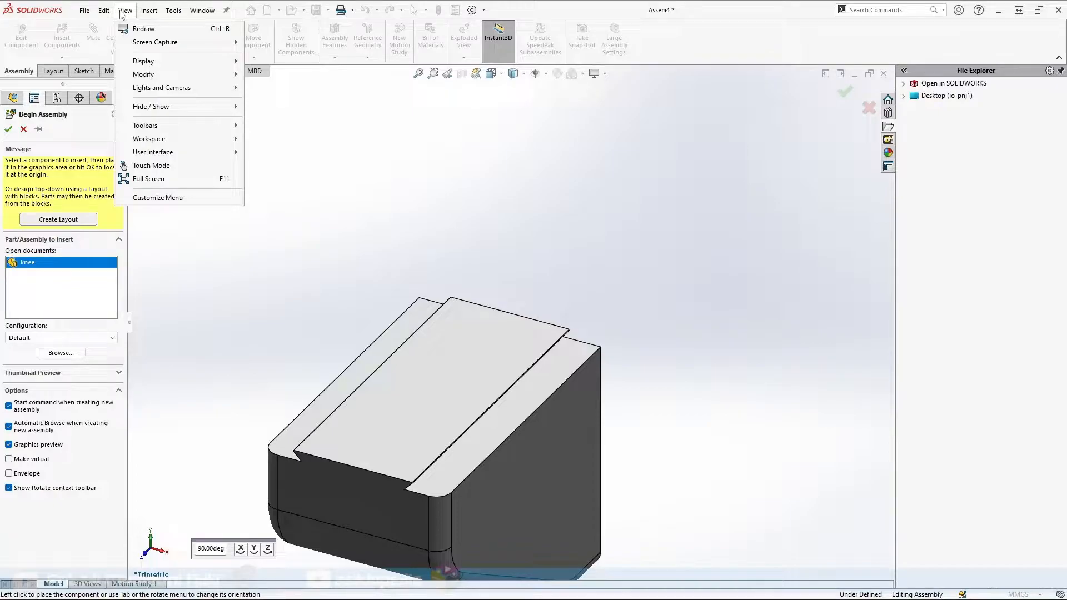
mouse_move(152, 109)
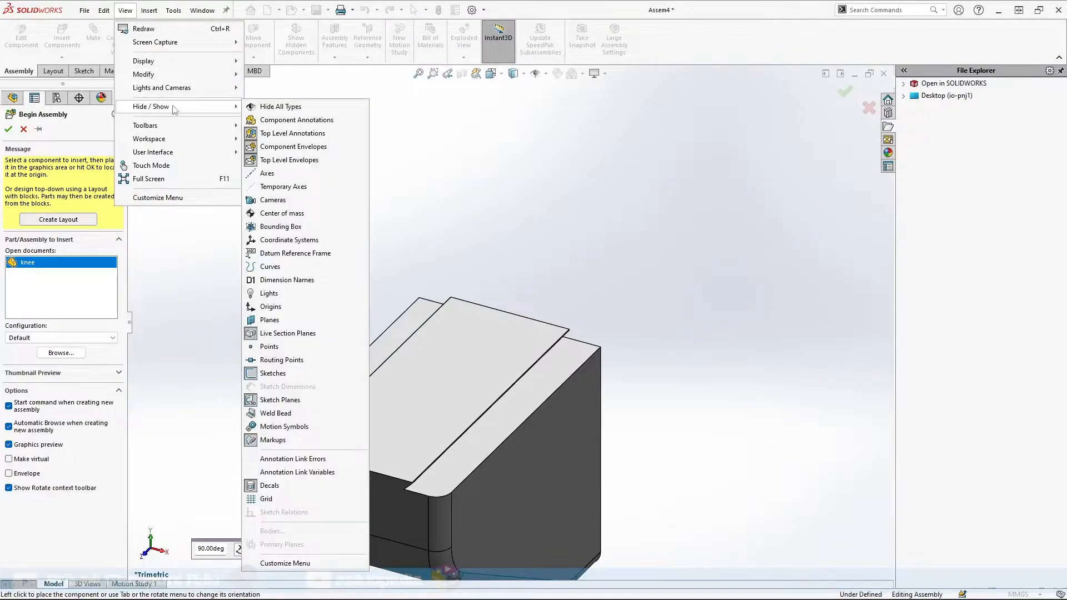
click(276, 310)
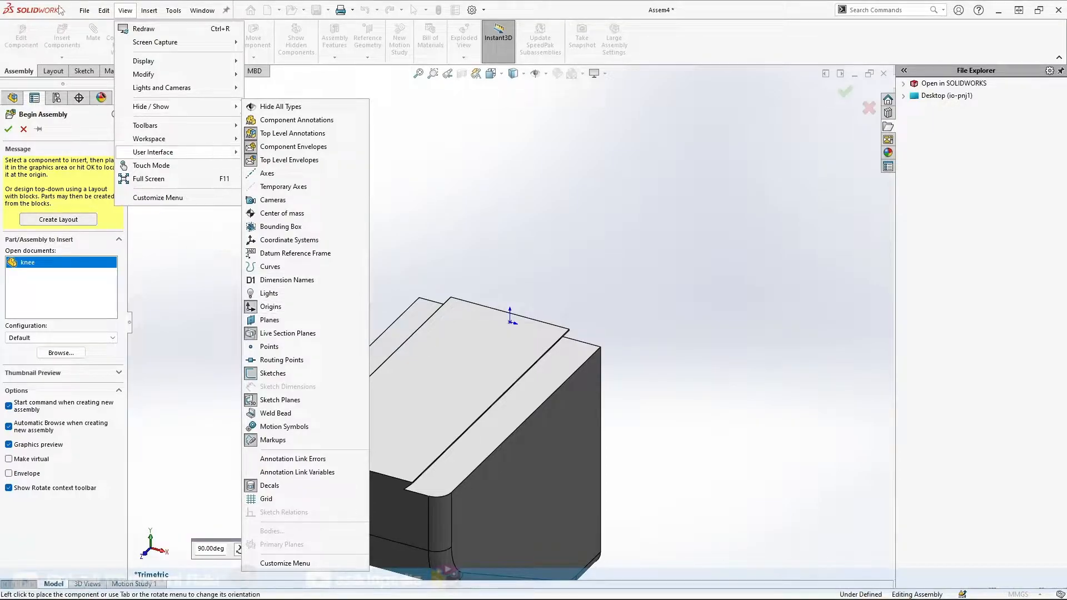
mouse_move(174, 10)
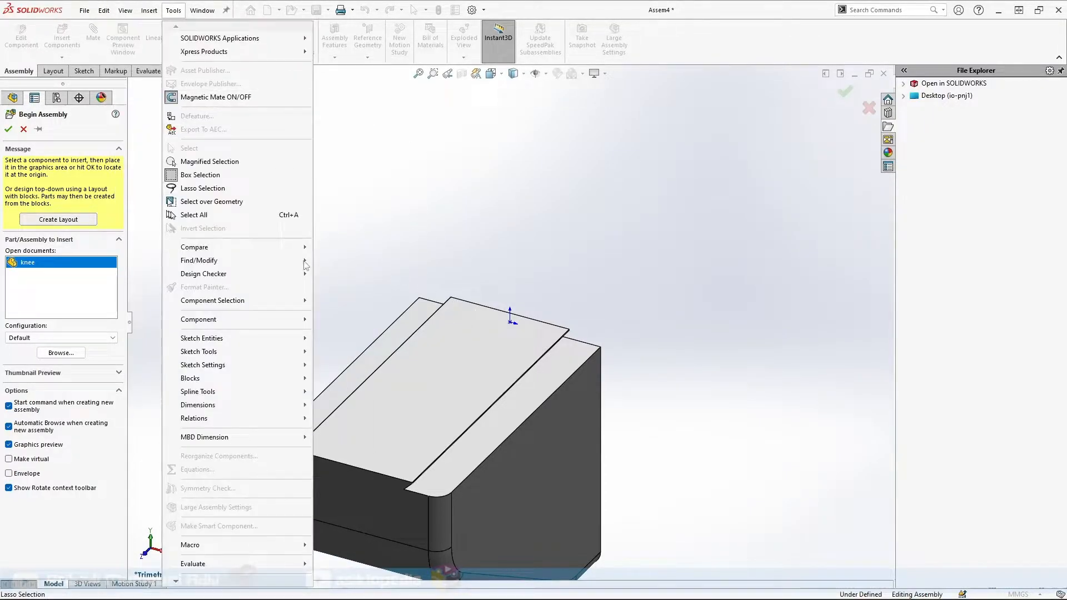
click(72, 391)
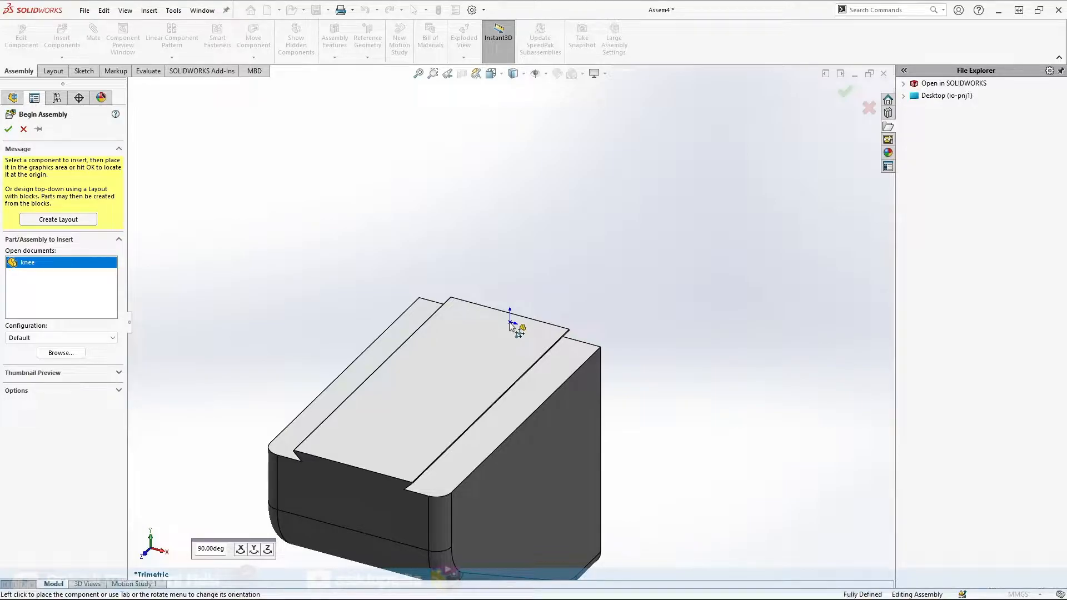
click(510, 325)
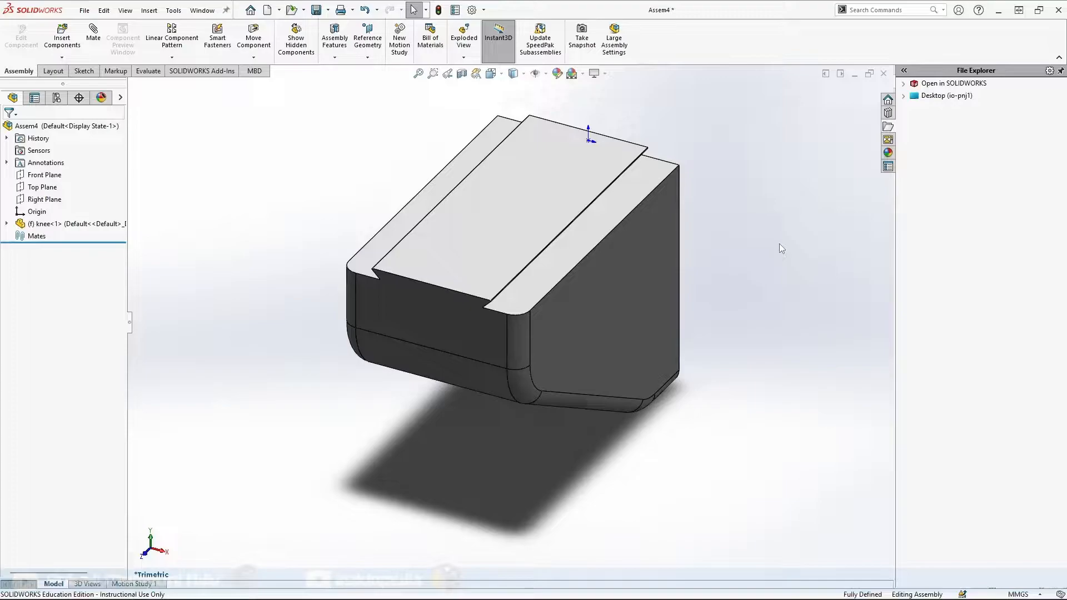
click(125, 16)
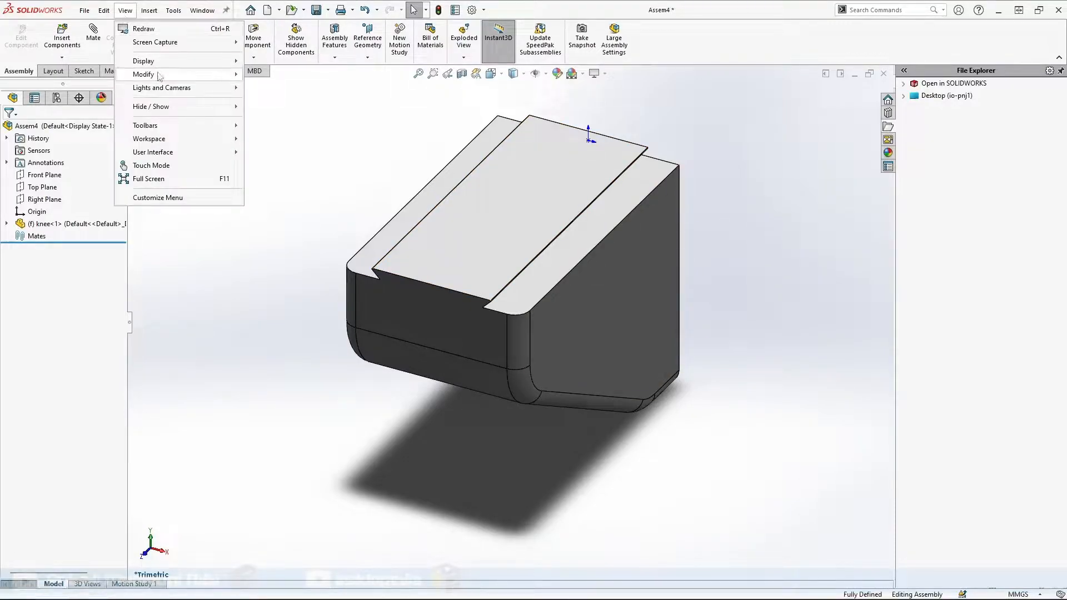
mouse_move(167, 107)
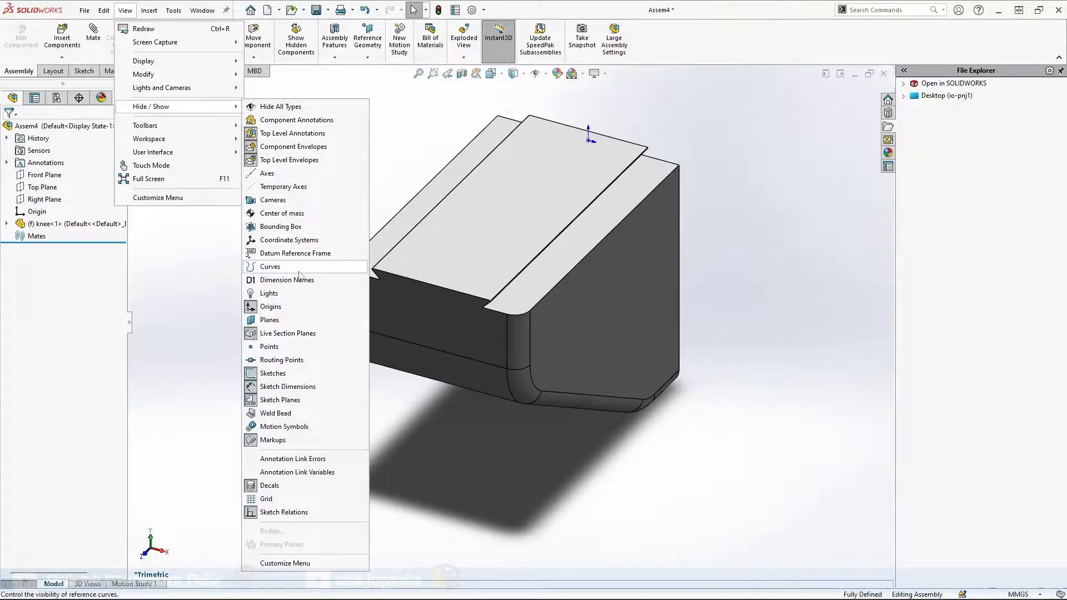
click(717, 221)
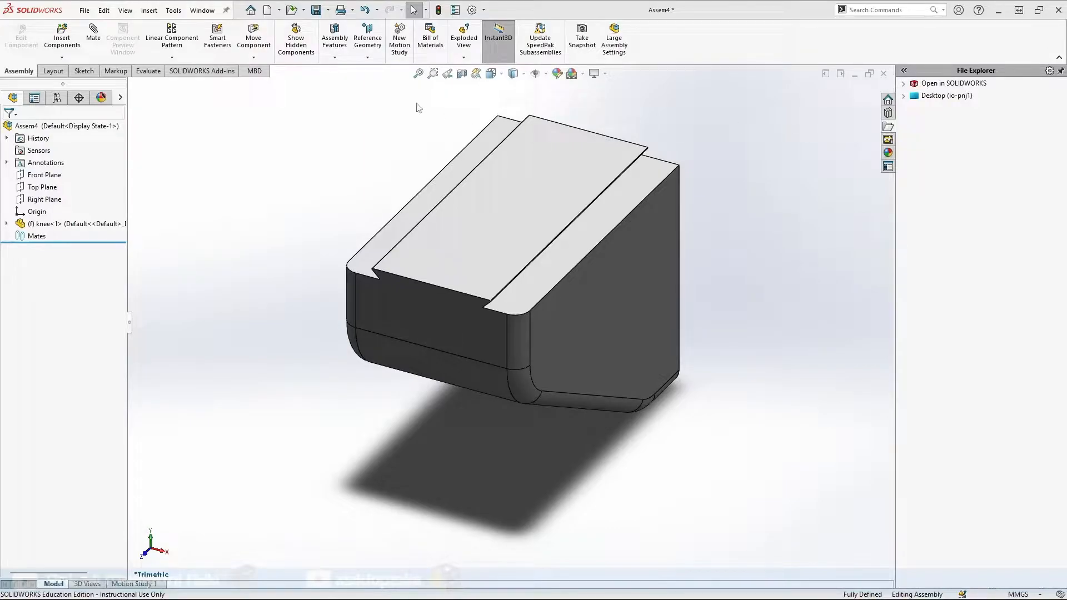
click(290, 11)
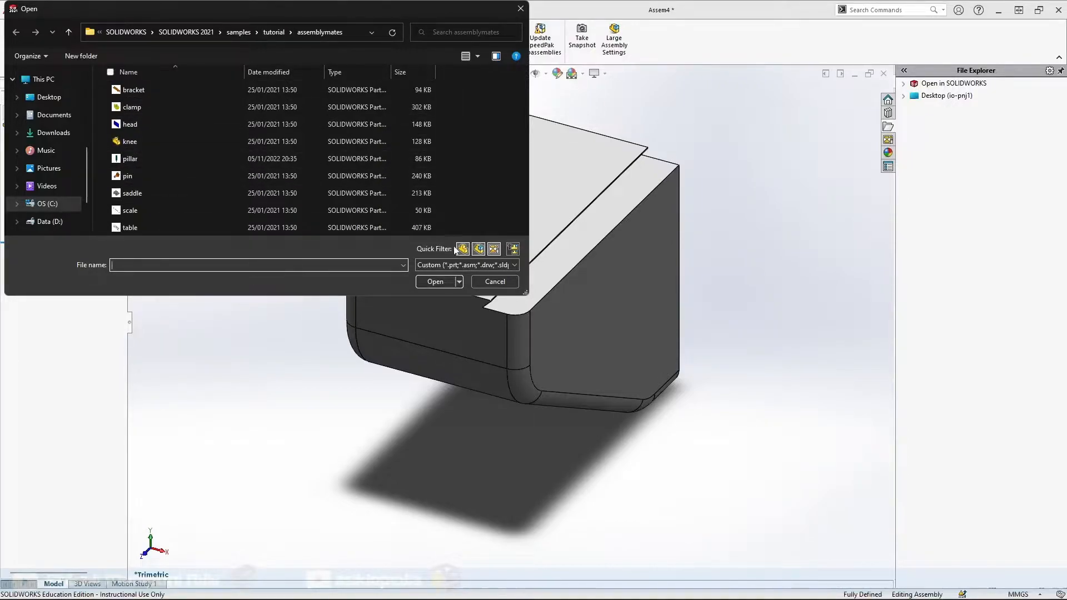
click(489, 279)
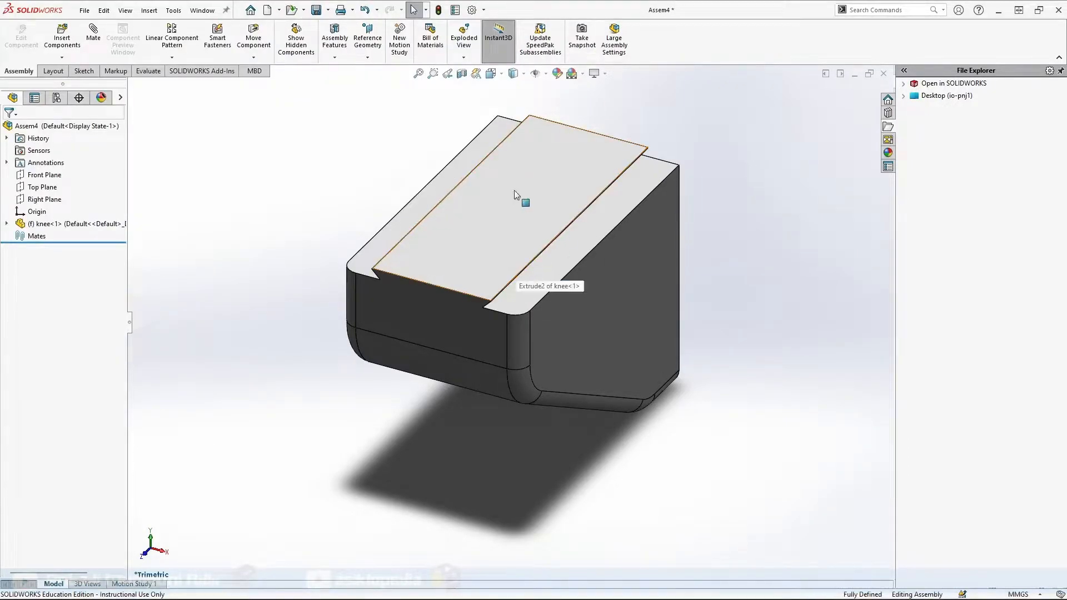
Load the saddle and table parts from the assemblymates folder for insertion and place the saddle in free space beside the knee
click(67, 37)
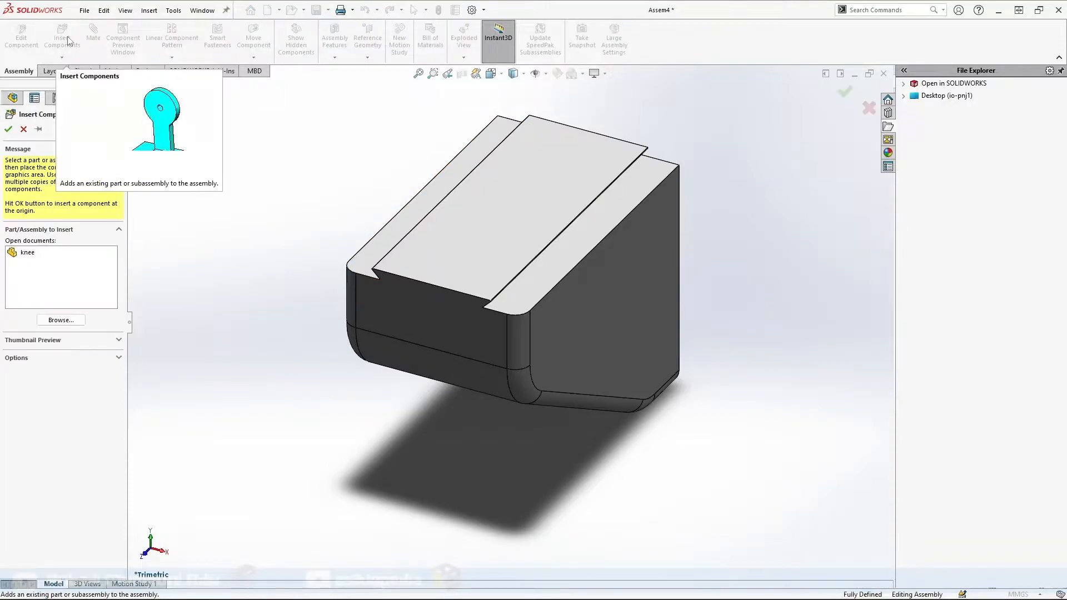
click(60, 321)
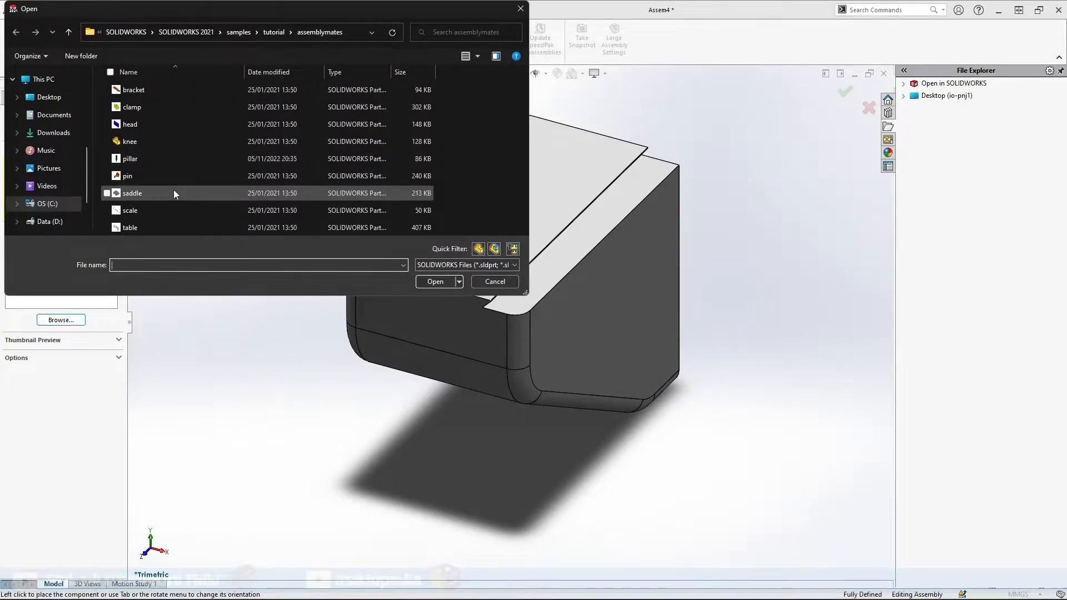
click(152, 194)
scroll(210, 116, down, 1)
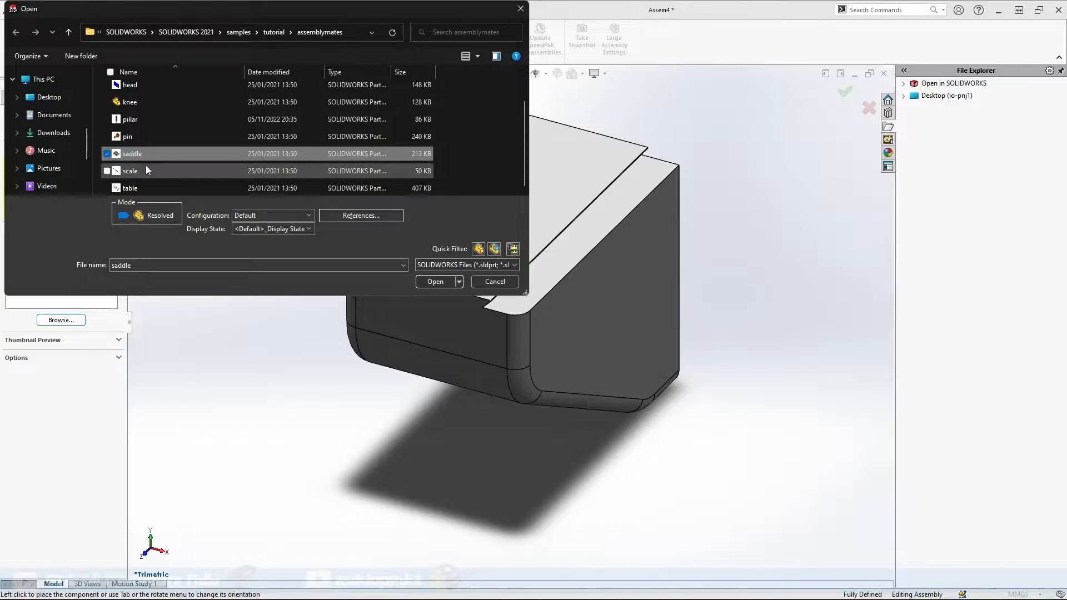
ctrl+click(143, 187)
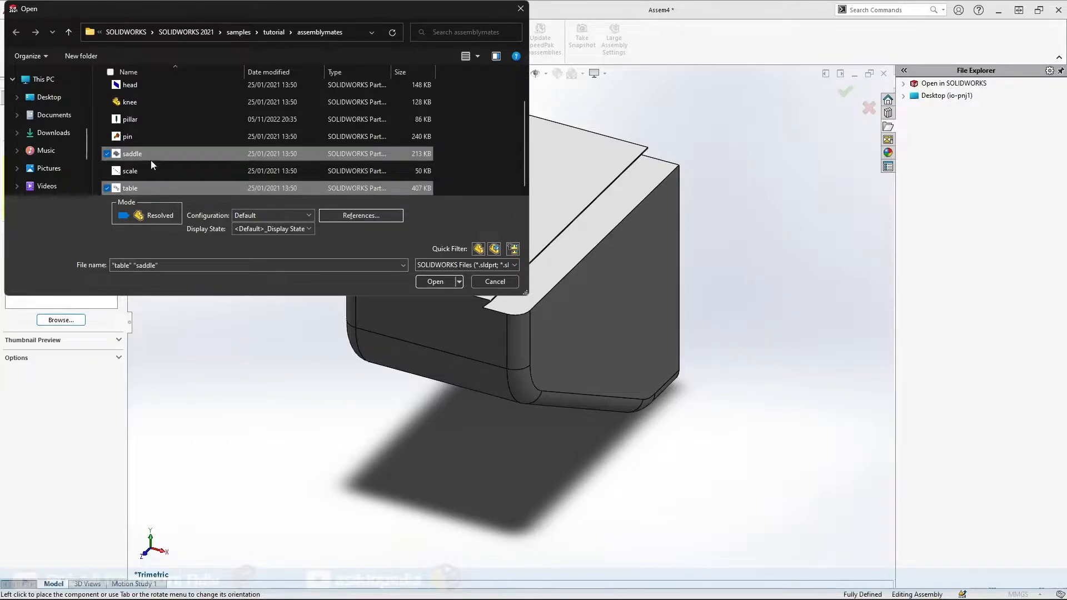
click(435, 282)
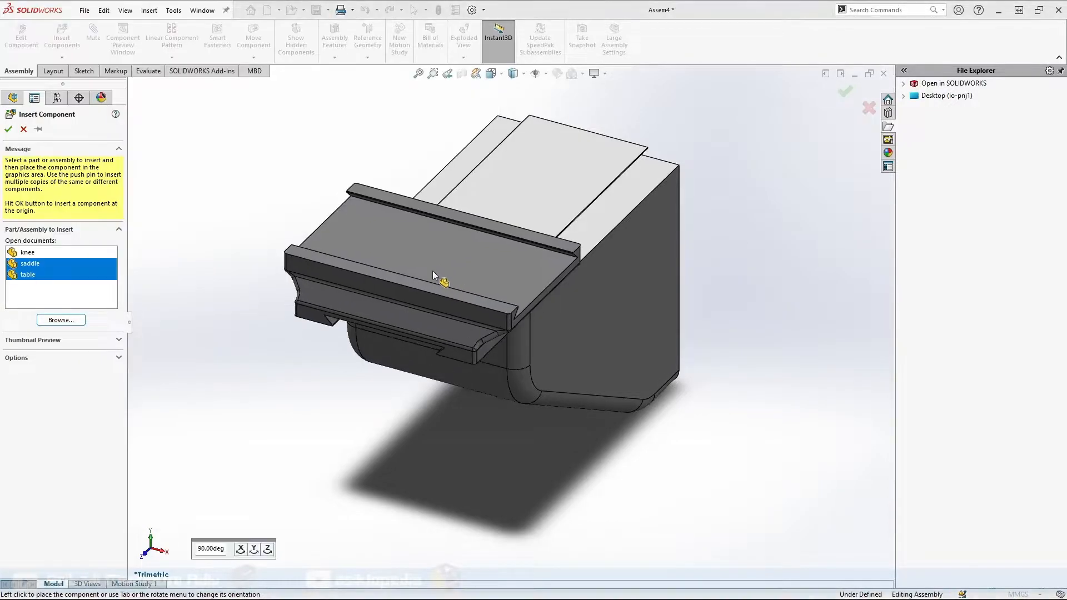
scroll(323, 298, up, 5)
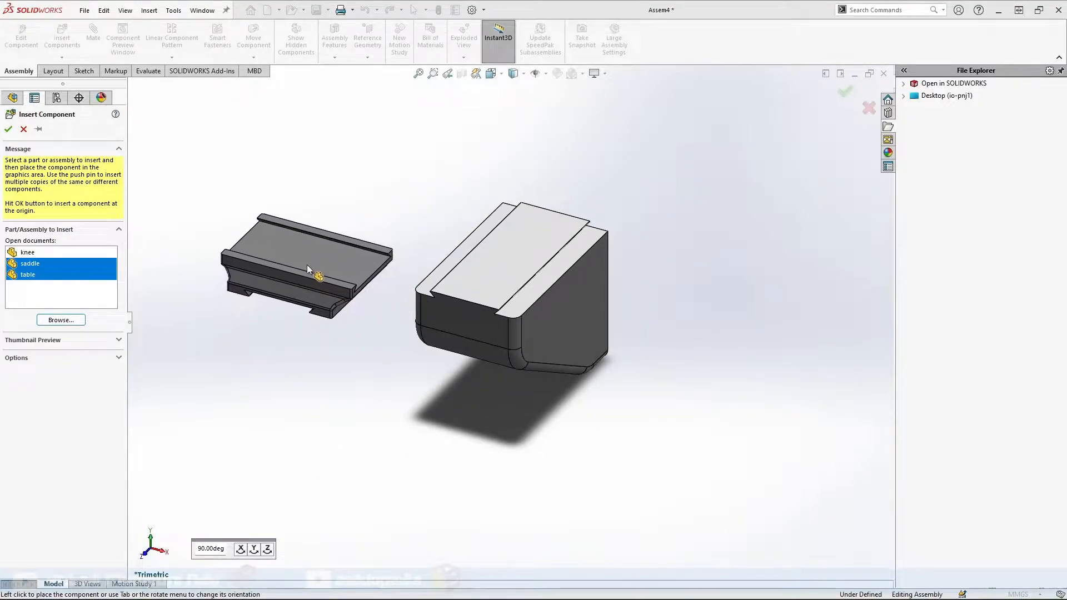
click(286, 287)
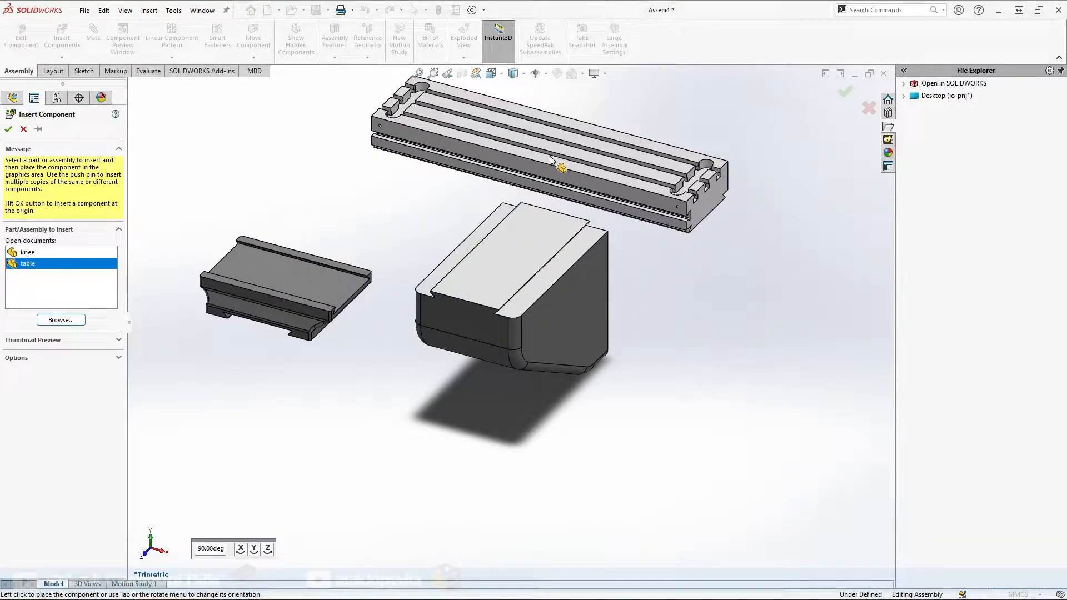
Place the table above the knee and move the saddle and table farther away from the knee
click(550, 159)
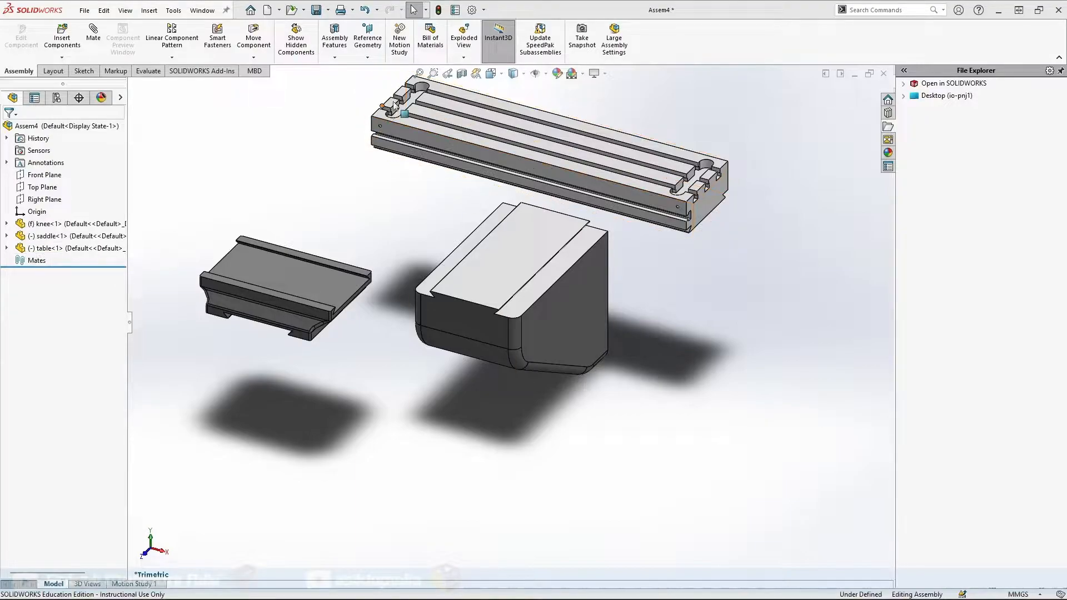
drag(295, 279, 262, 296)
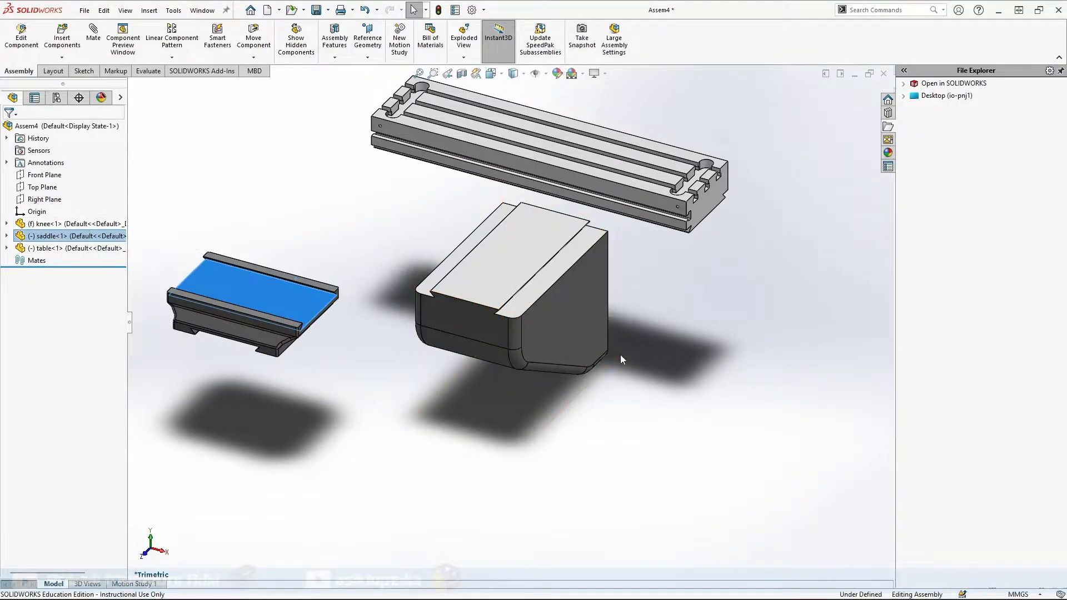
click(575, 348)
click(532, 280)
click(668, 326)
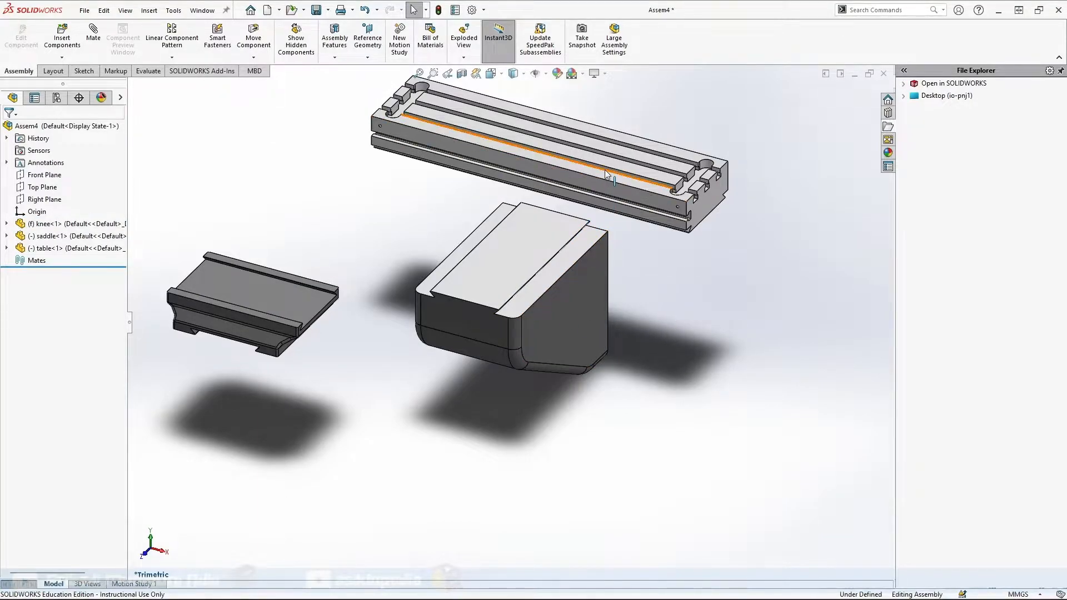
click(636, 185)
drag(636, 184, 691, 201)
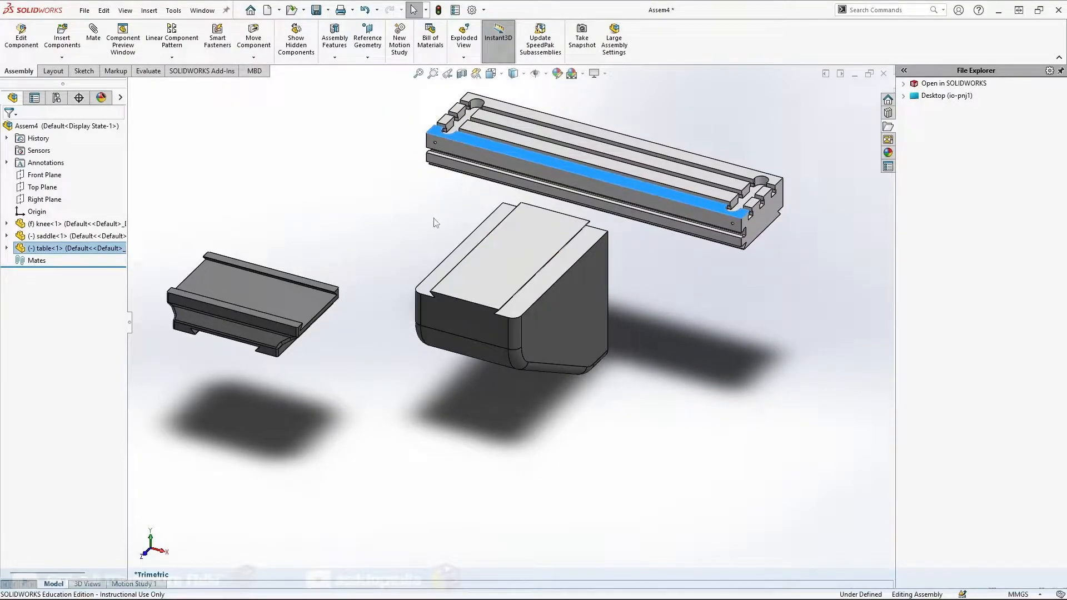
click(355, 209)
Reposition the saddle slightly lower and the table slightly higher with Move Component in Free Drag mode
click(254, 39)
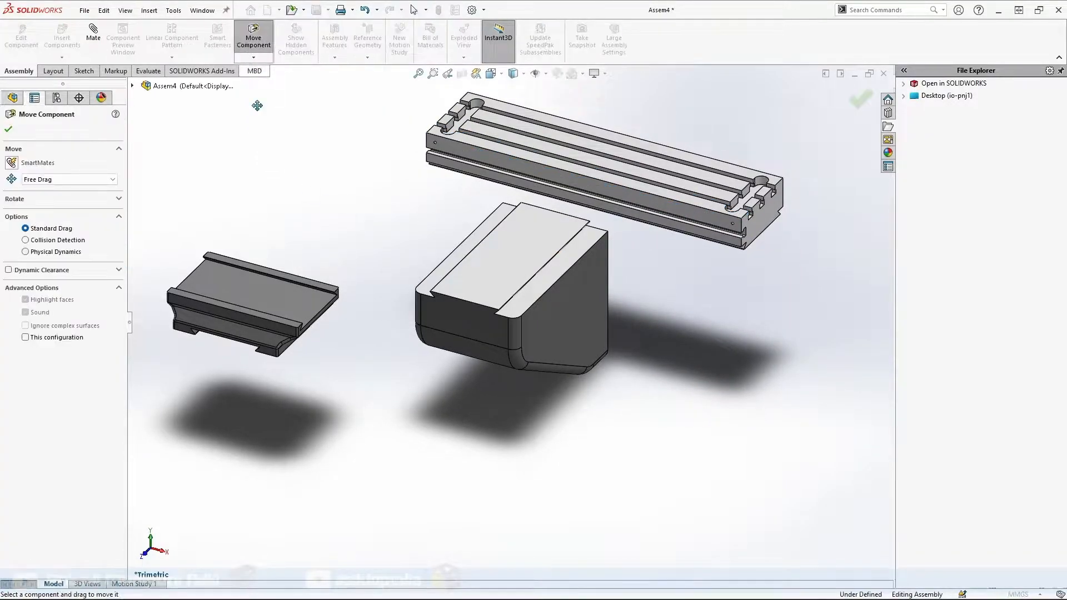
drag(229, 284, 244, 301)
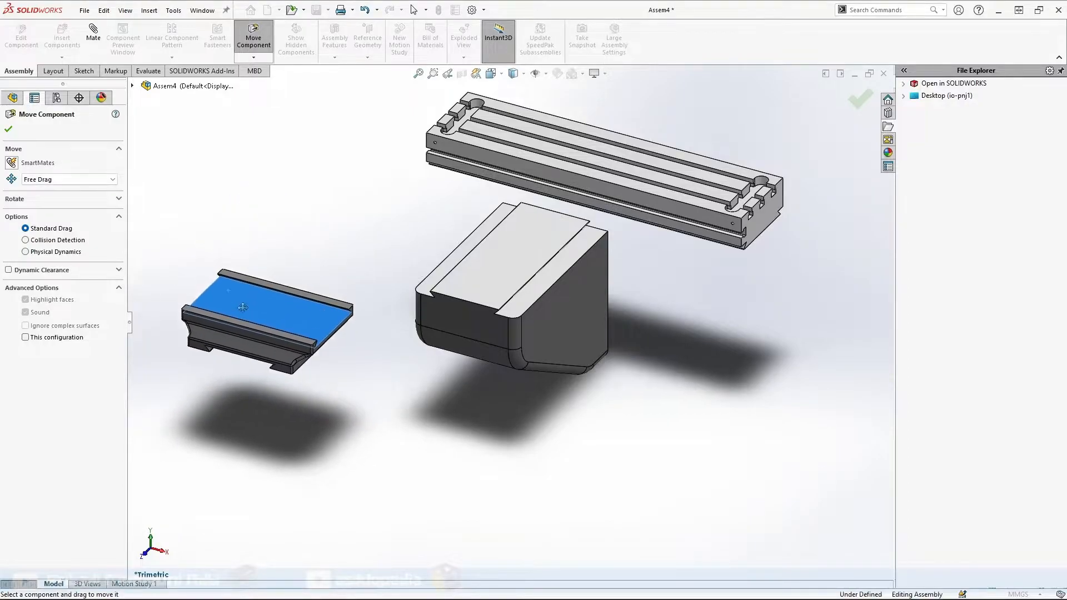
mouse_move(585, 150)
mouse_down()
mouse_move(466, 141)
mouse_move(600, 134)
mouse_up()
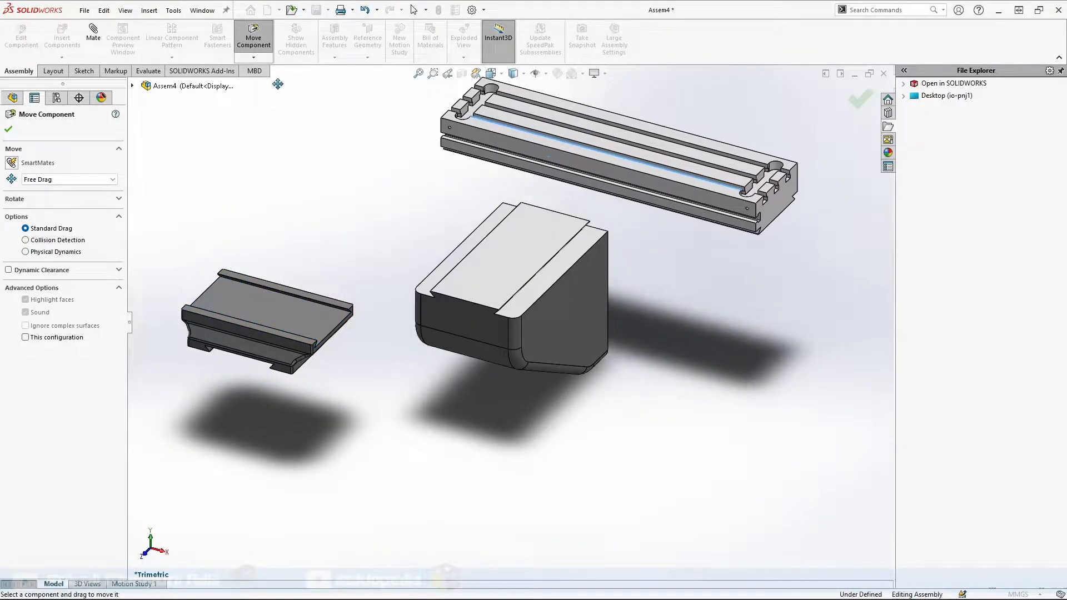
Try rotating the saddle freely in place with Rotate Component
click(263, 59)
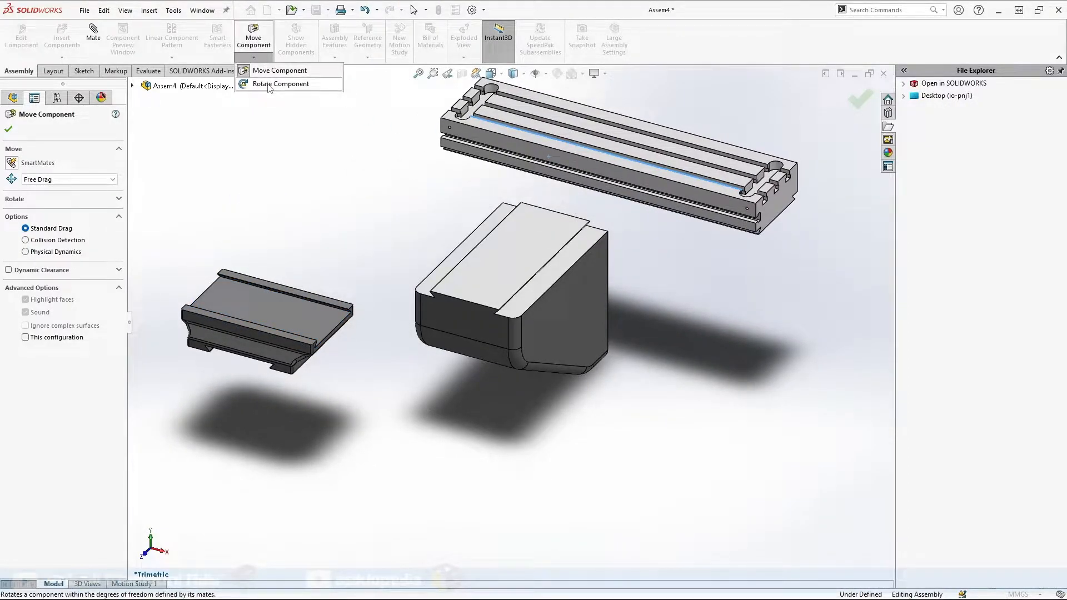
click(269, 84)
drag(276, 316, 303, 325)
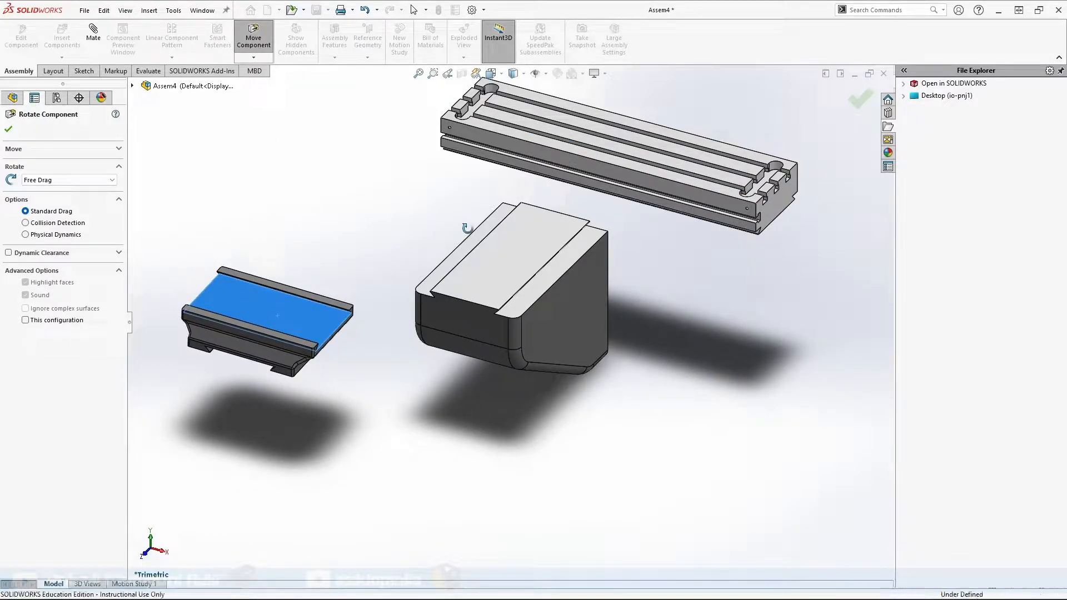
key(Escape)
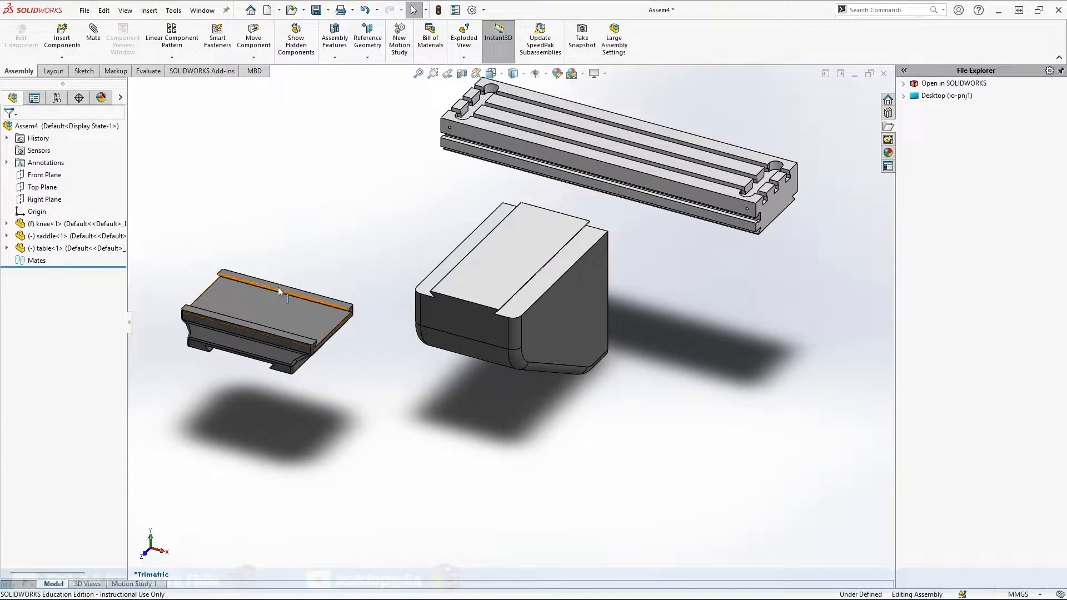
click(248, 306)
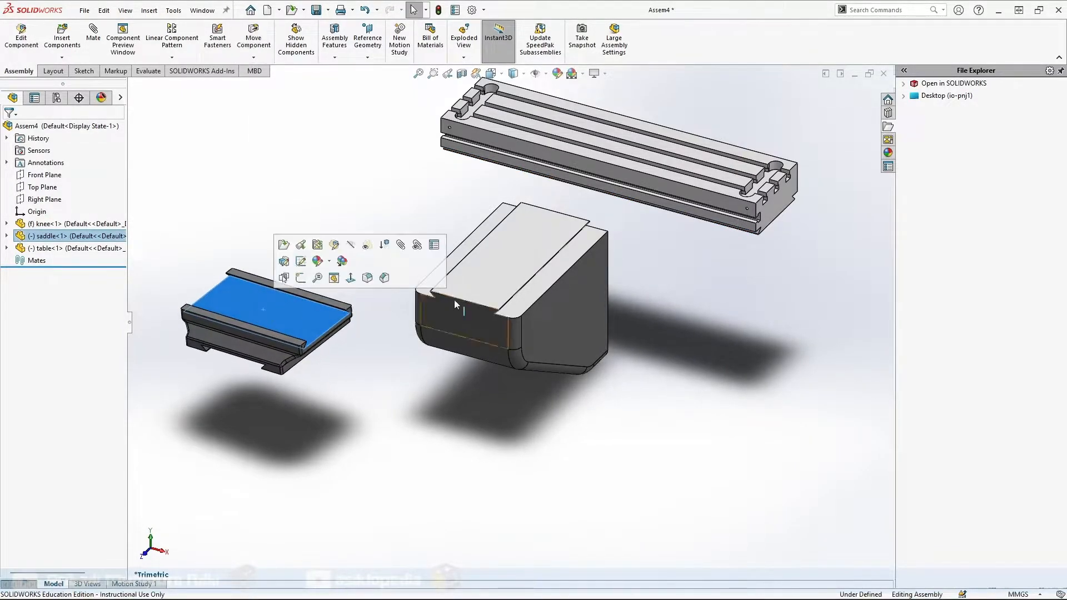
click(498, 395)
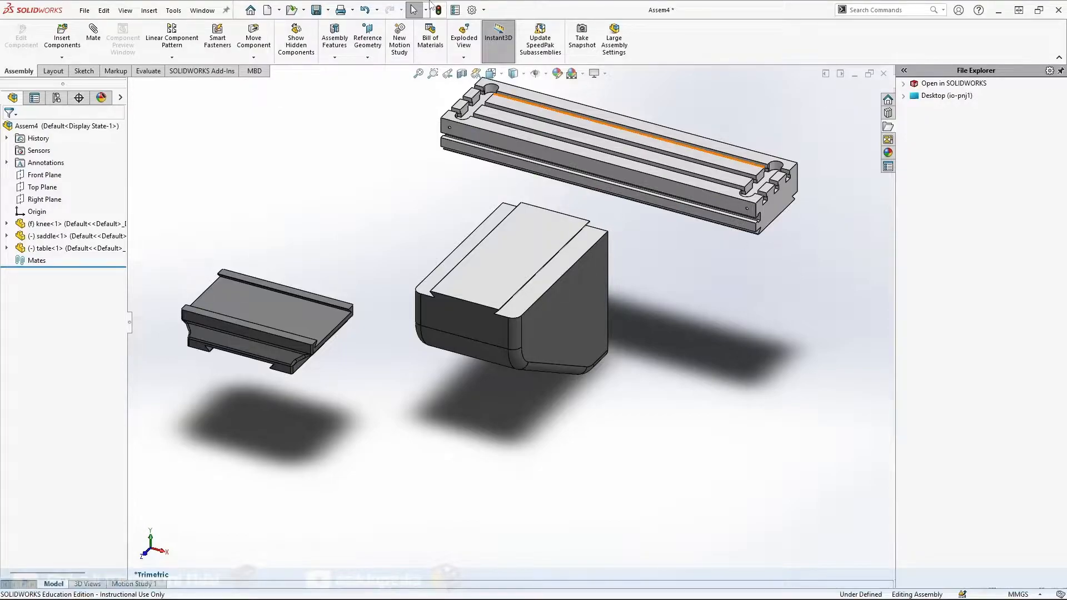
Save the assembly as mill
click(316, 10)
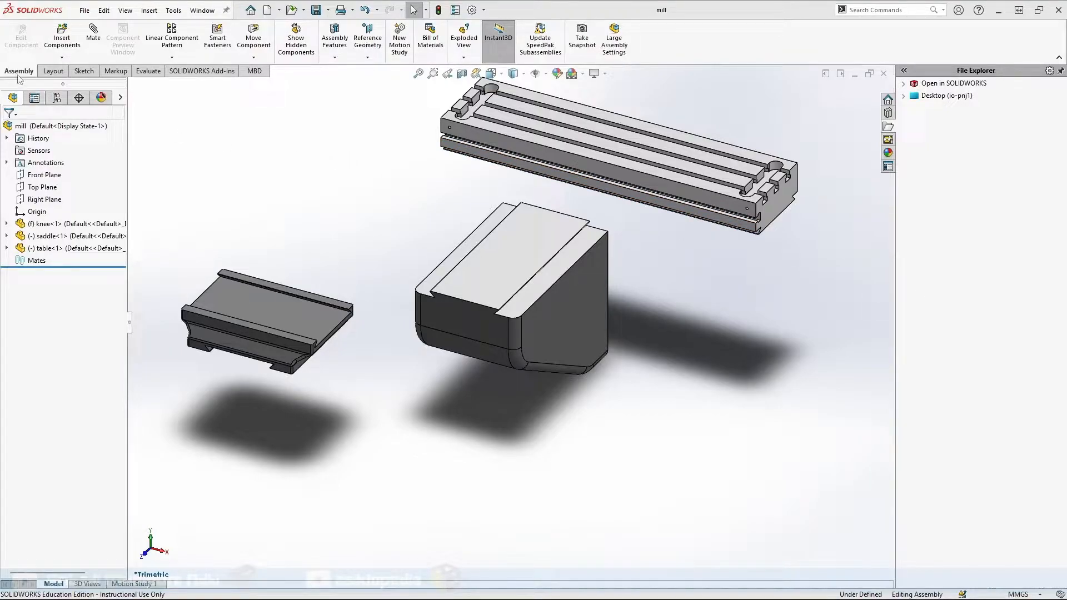
Add a coincident mate between the knee's raised top face and the saddle's recessed underside face, with anti-aligned mate alignment
click(91, 37)
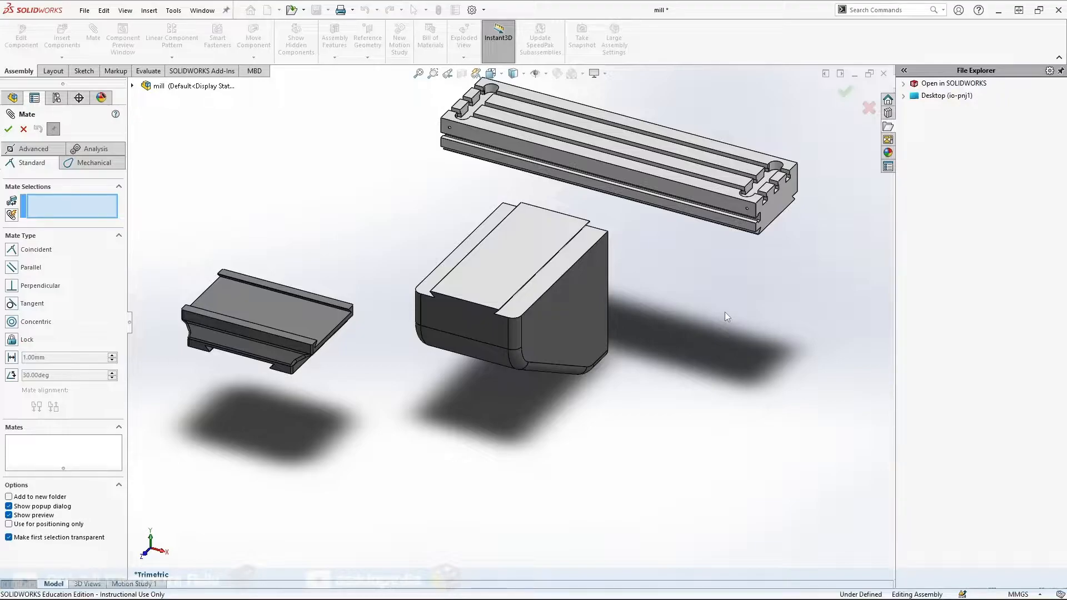
click(516, 262)
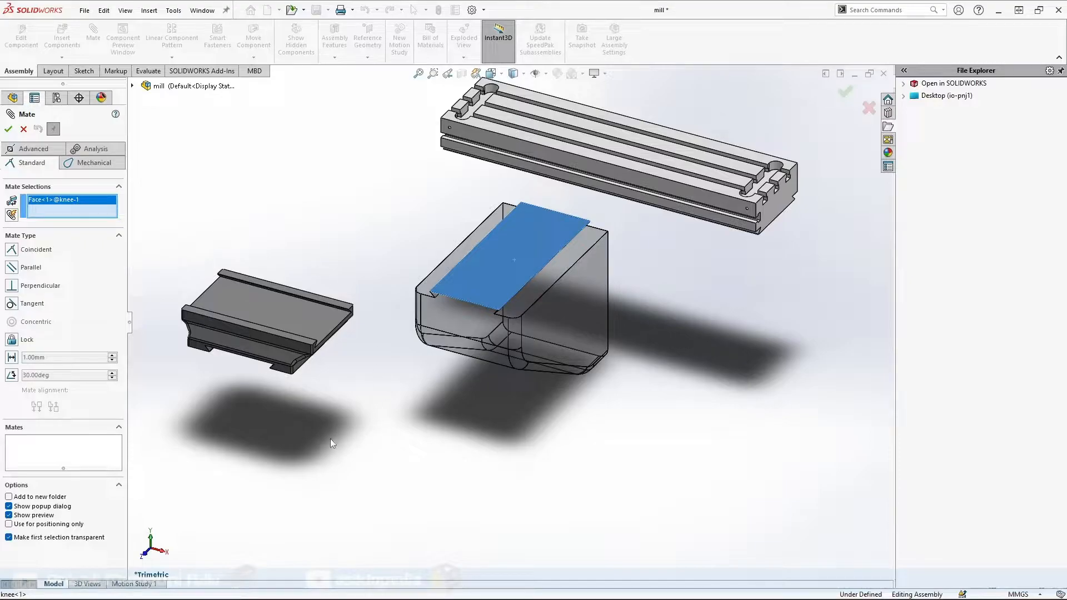
middle_drag(390, 400, 346, 247)
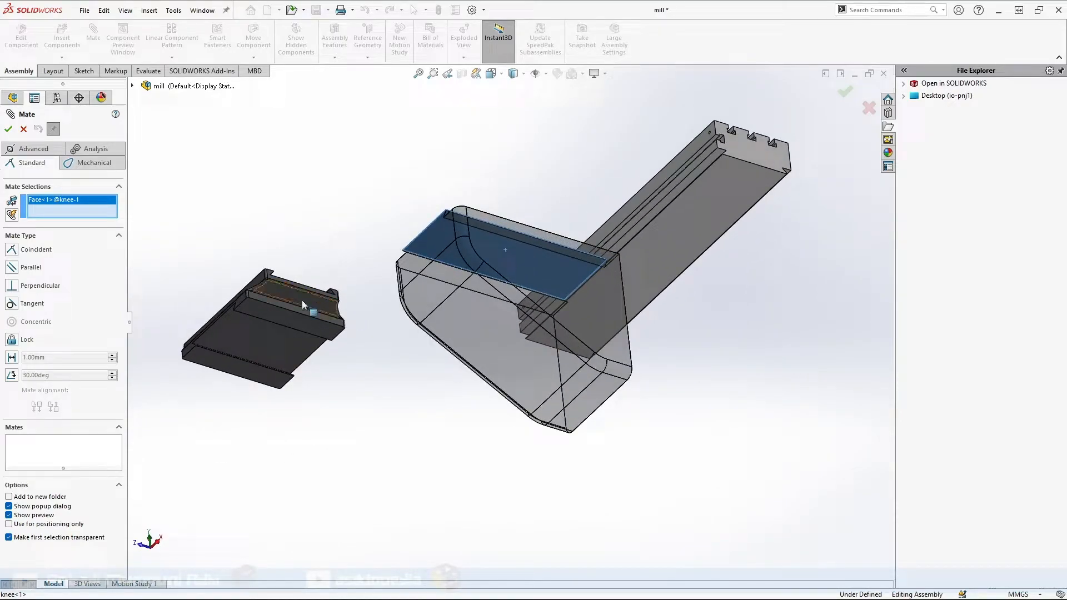
click(251, 337)
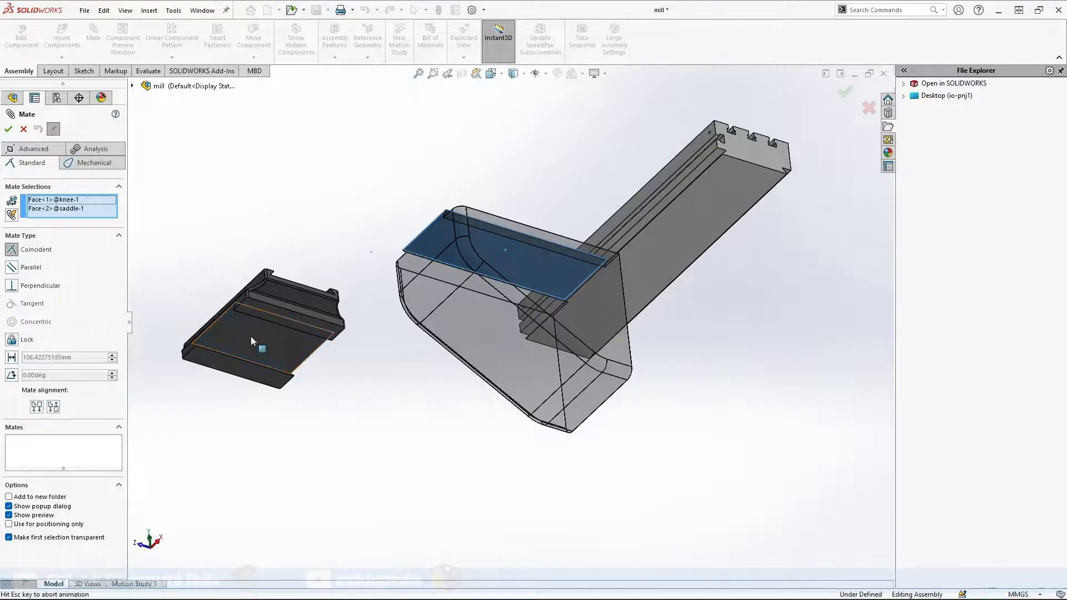
middle_drag(386, 399, 416, 496)
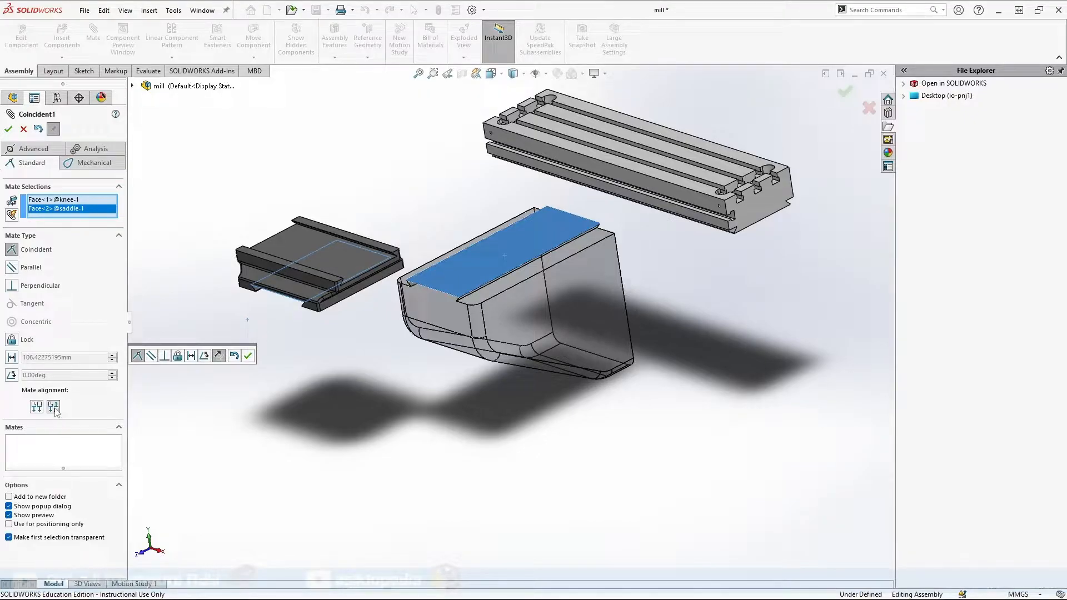
click(37, 408)
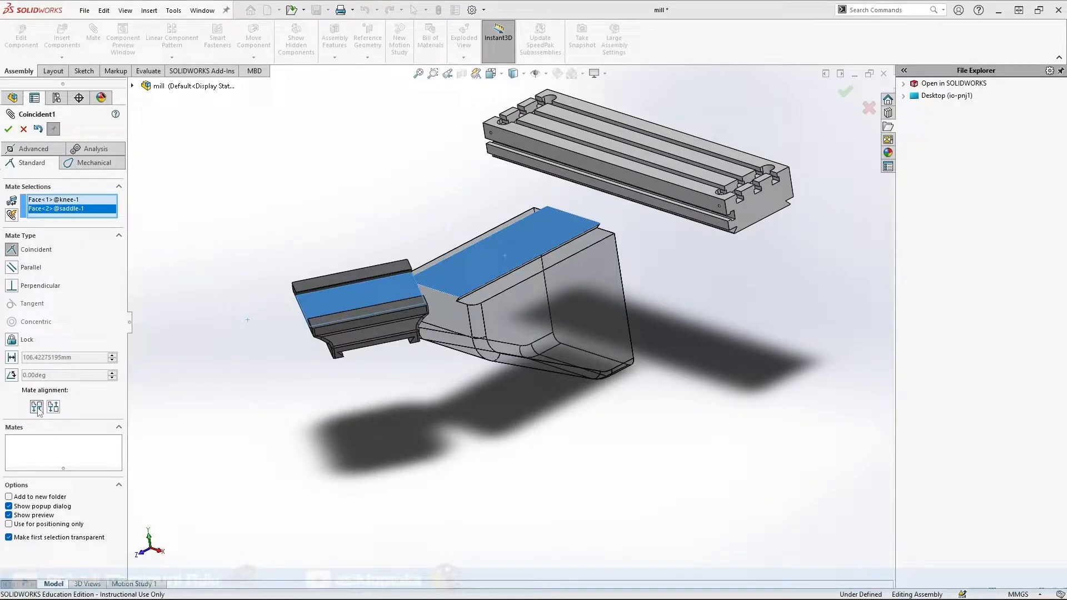
click(53, 407)
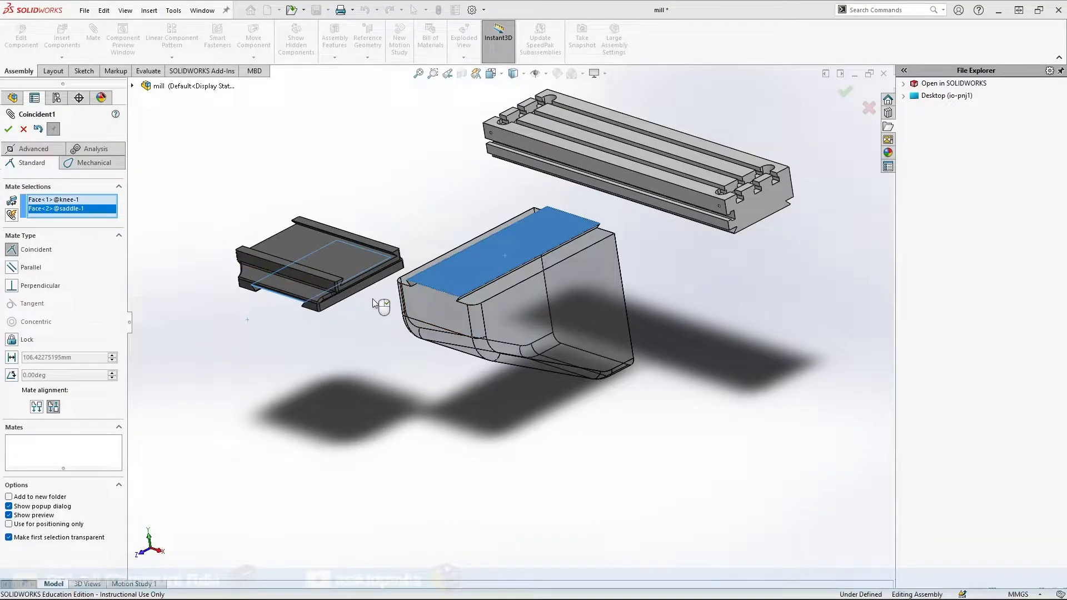
click(9, 129)
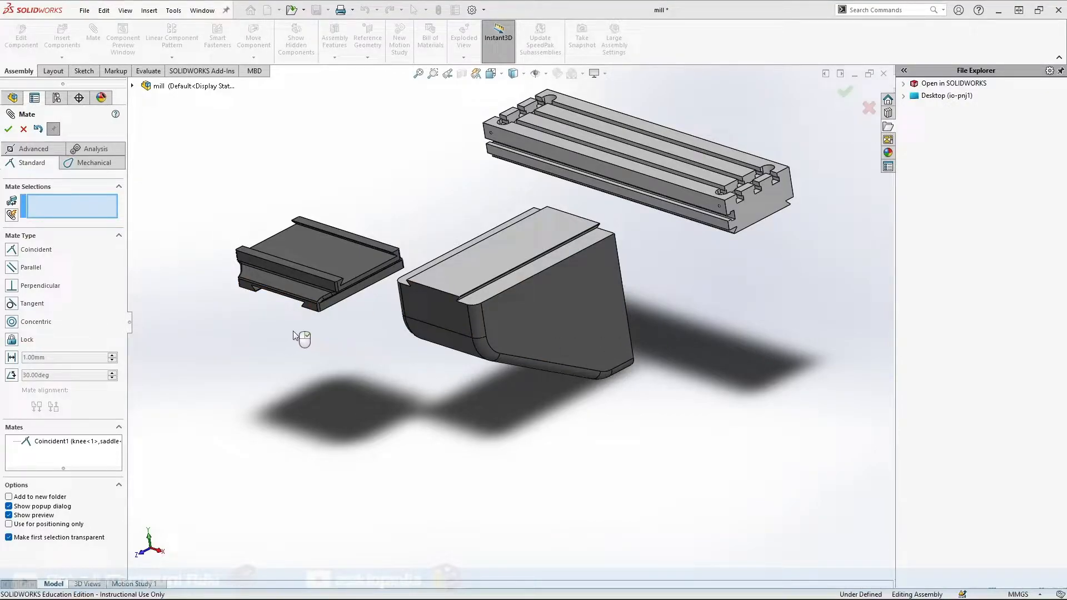
Add a coincident mate between the saddle's angled lower dovetail face and the matching angled side face of the knee's dovetail
middle_drag(339, 355, 280, 312)
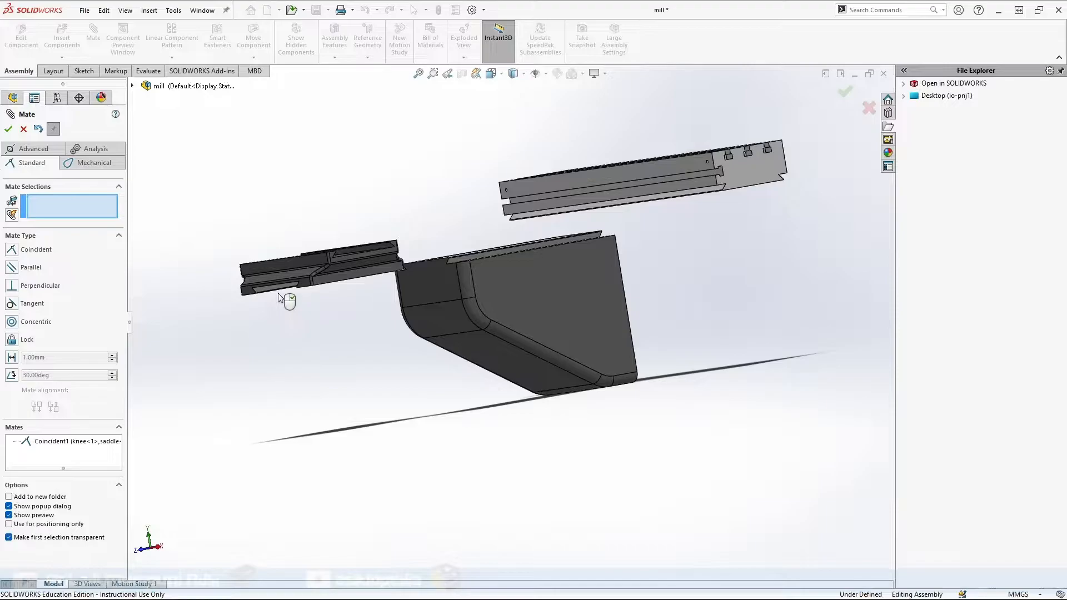
scroll(280, 295, down, 6)
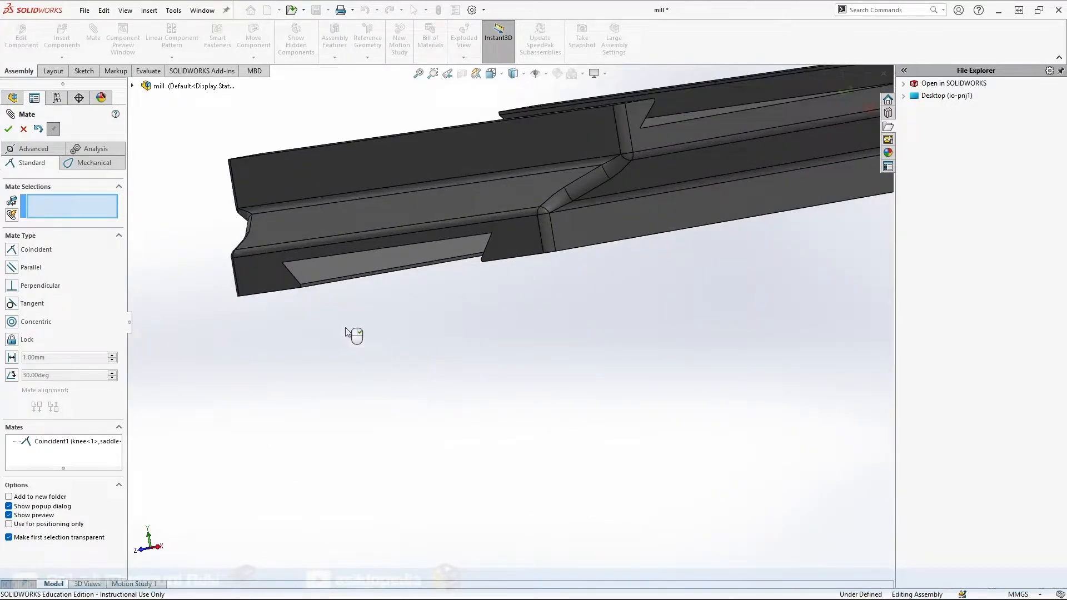
click(345, 268)
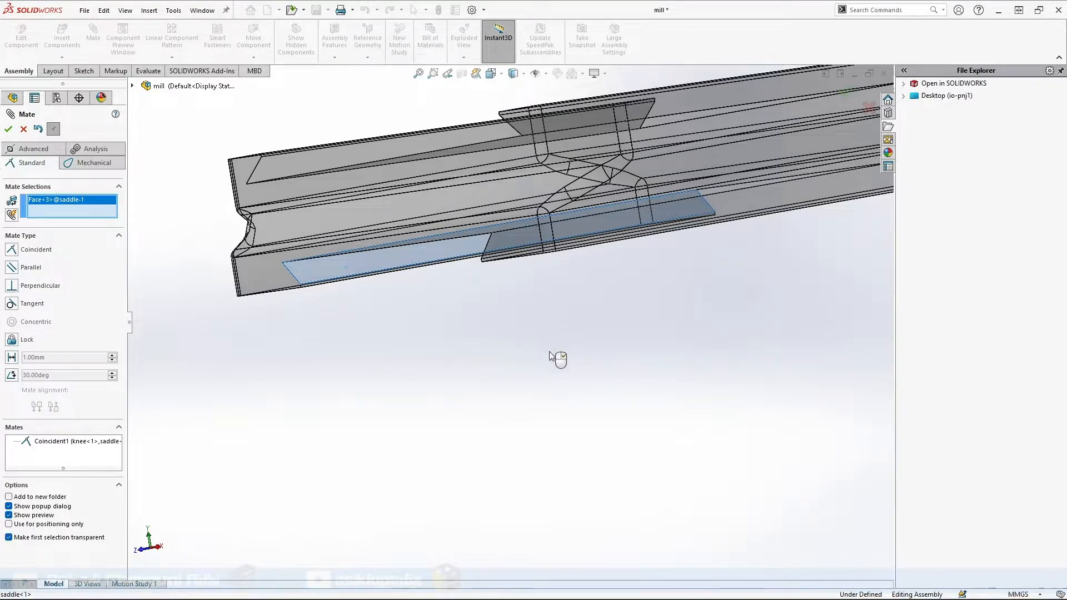
scroll(550, 351, up, 6)
middle_drag(682, 318, 820, 415)
scroll(543, 197, down, 5)
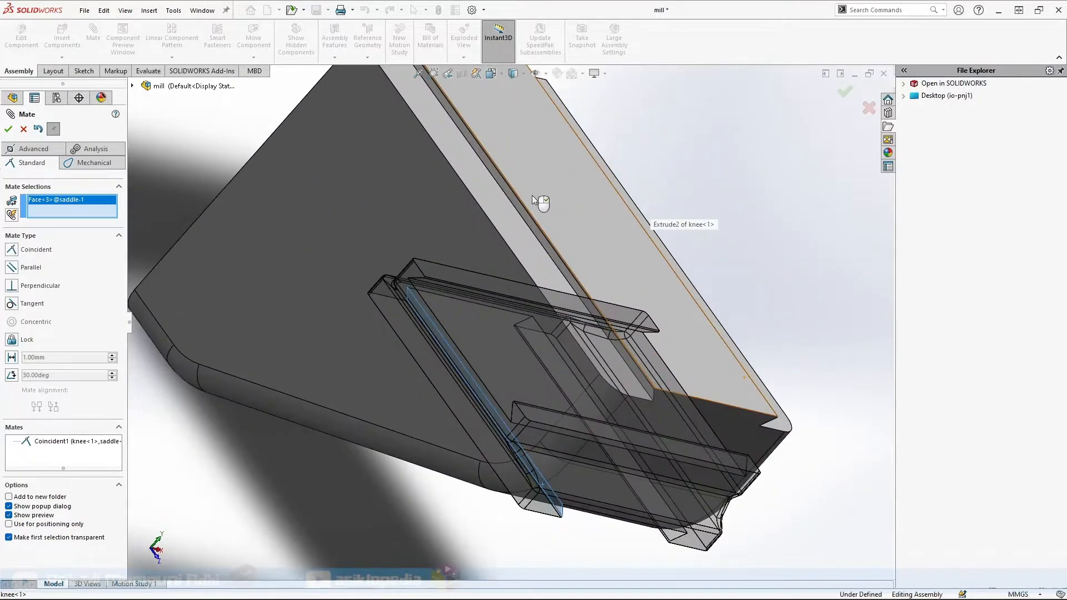
click(505, 190)
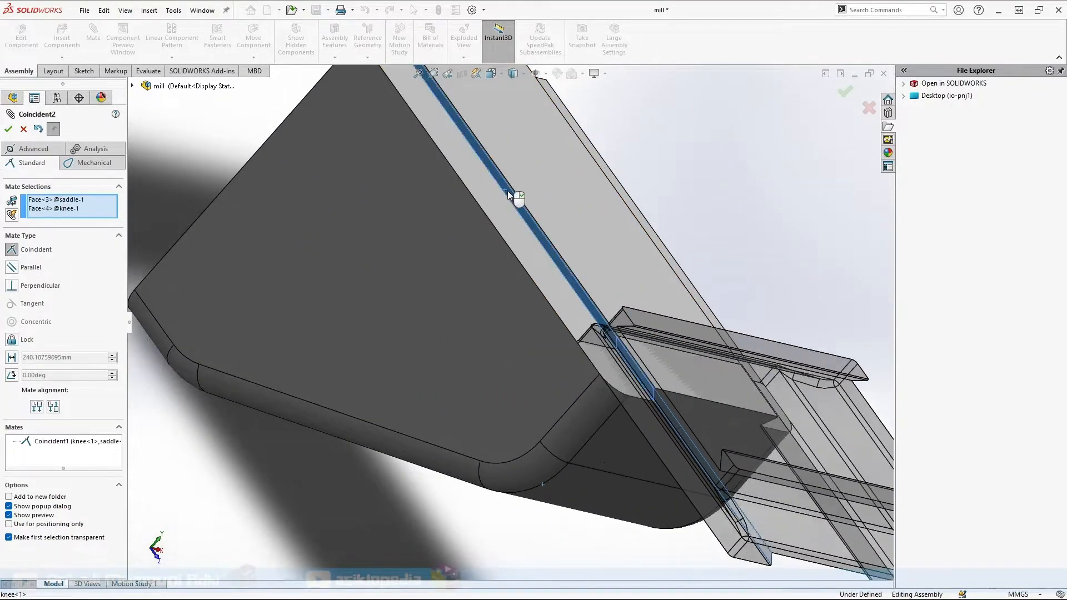
scroll(517, 365, up, 4)
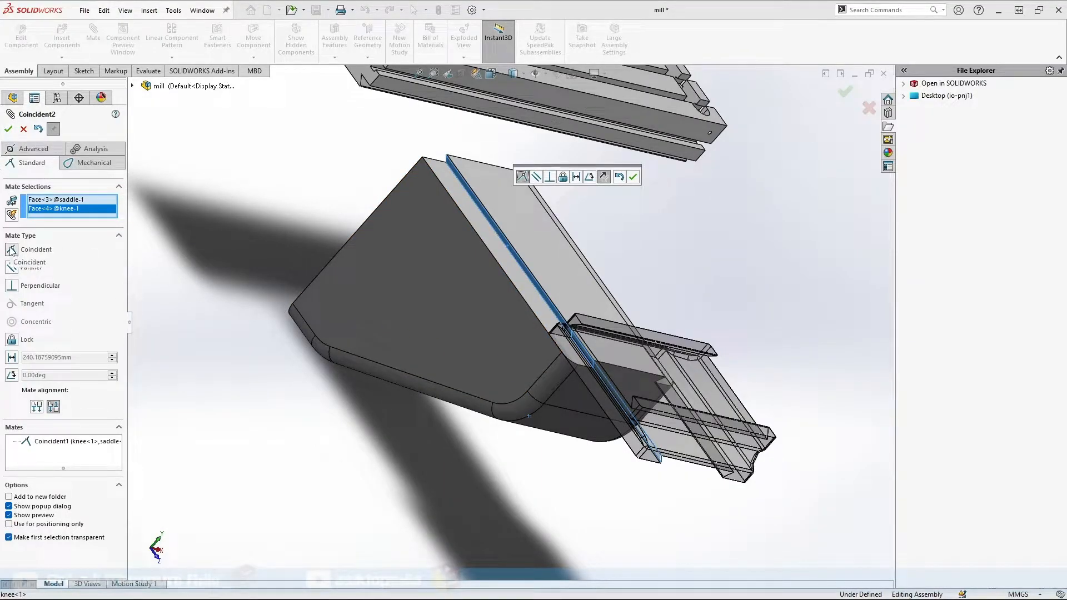
click(9, 130)
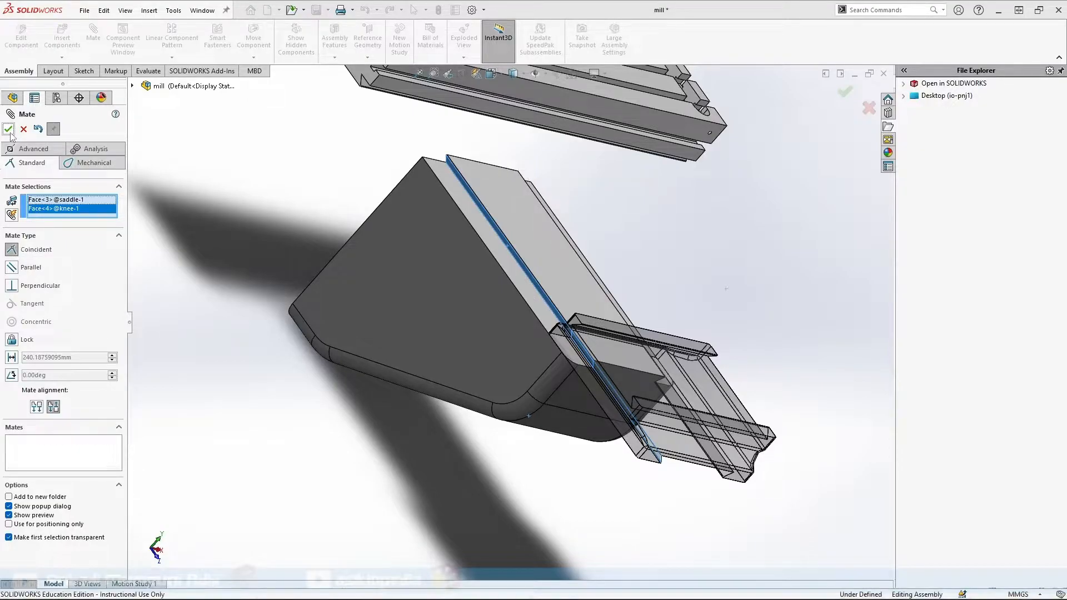
middle_drag(786, 381, 648, 355)
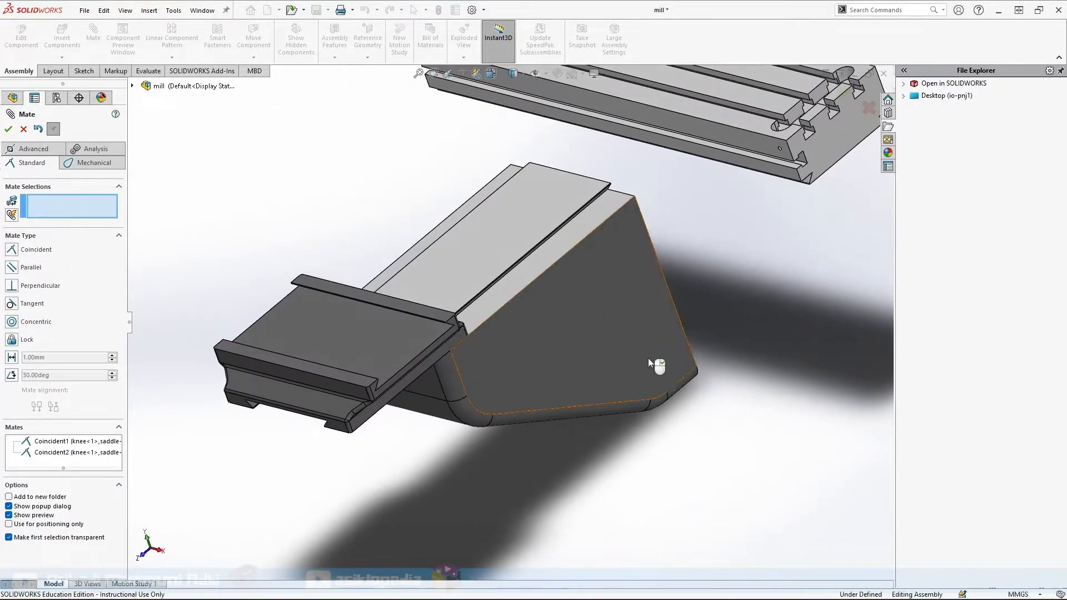
click(10, 132)
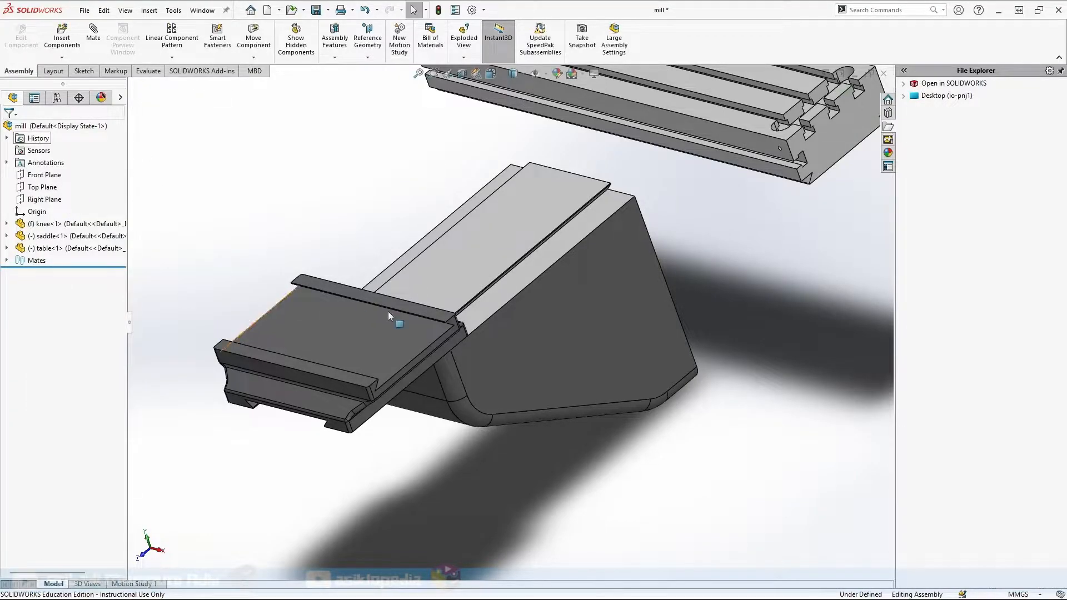
Slide the saddle along the dovetail so it sits farther over the knee
click(367, 363)
drag(456, 398, 699, 429)
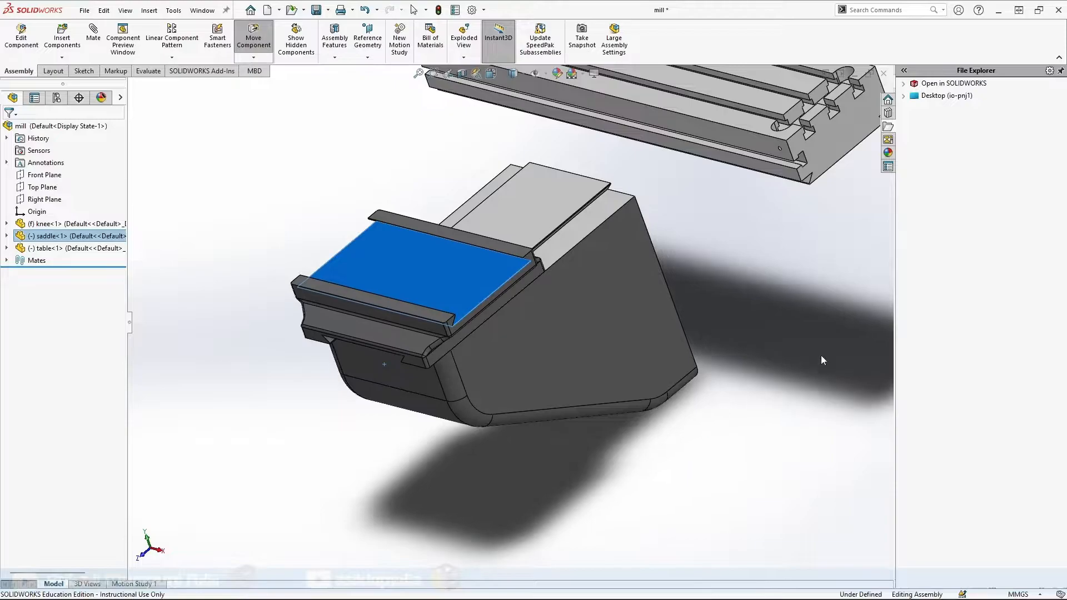
key(Escape)
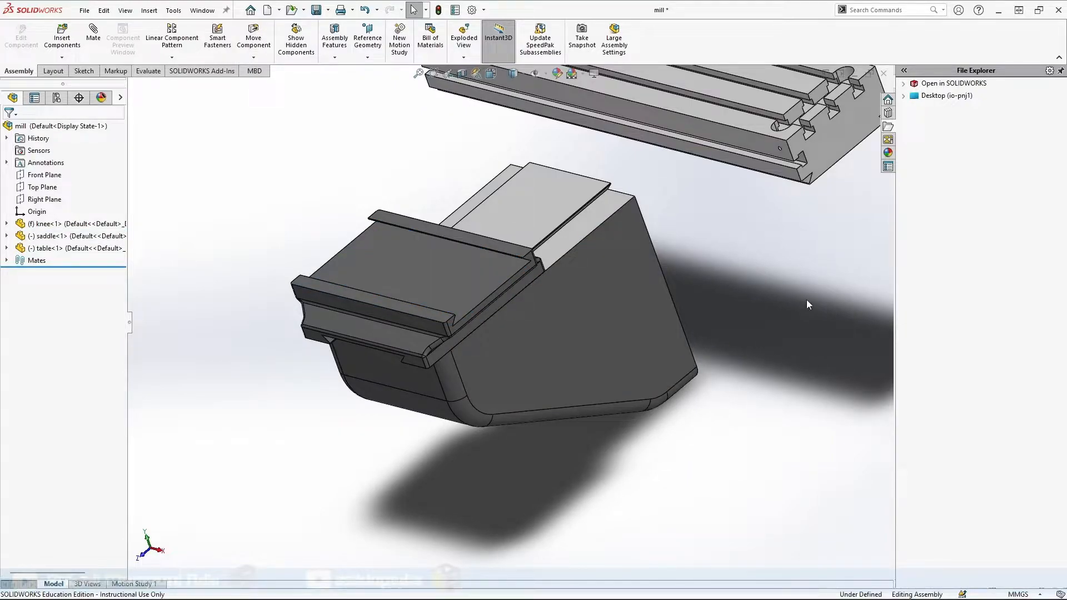
Add a coincident mate between the saddle's recessed top face and the table's flat underside face
key(ctrl+7)
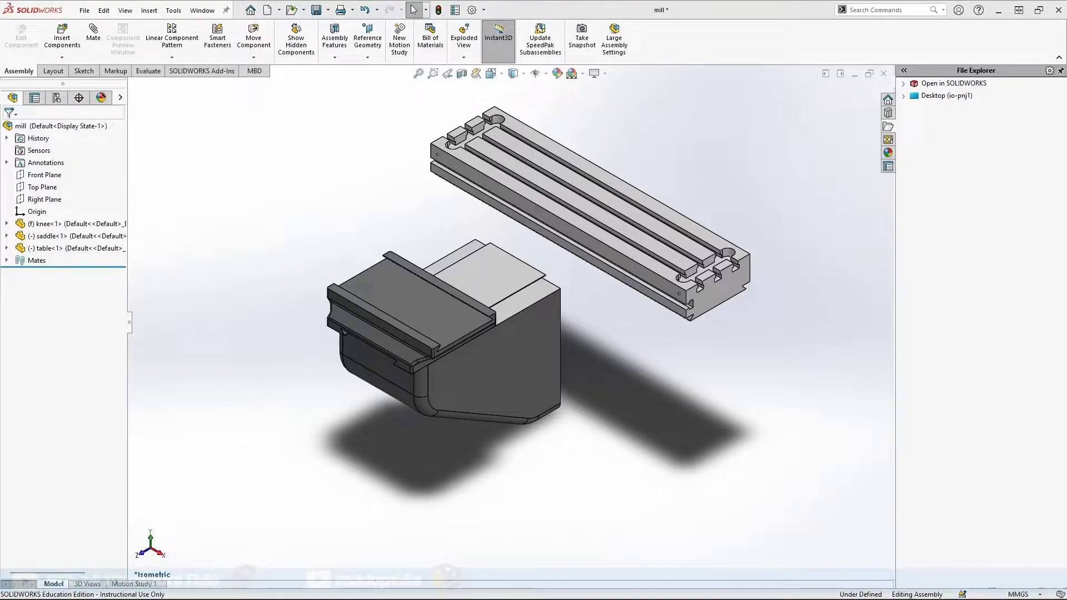
scroll(505, 279, down, 2)
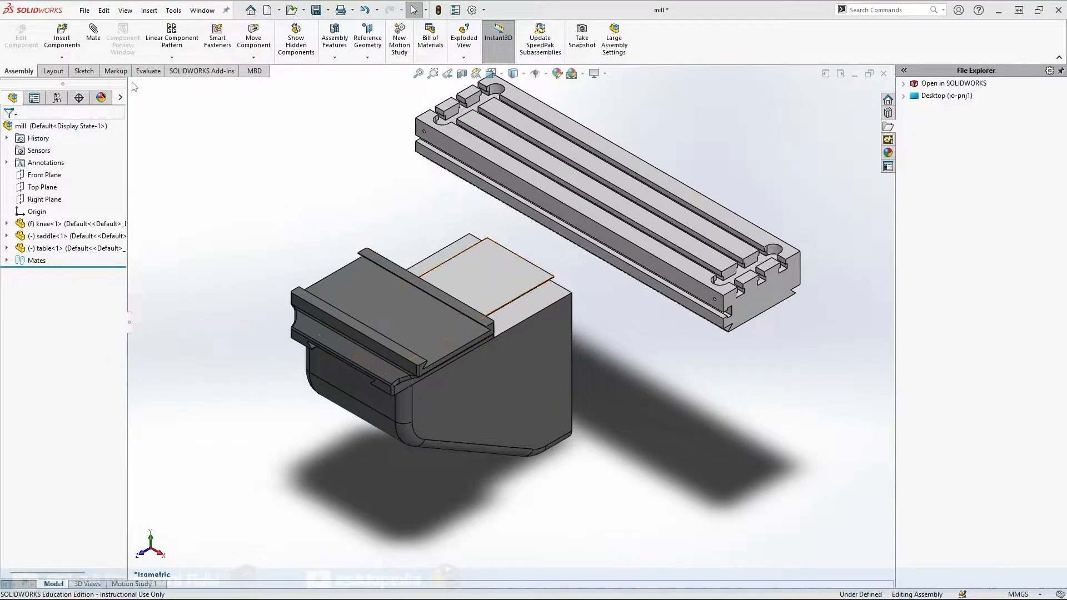
click(99, 40)
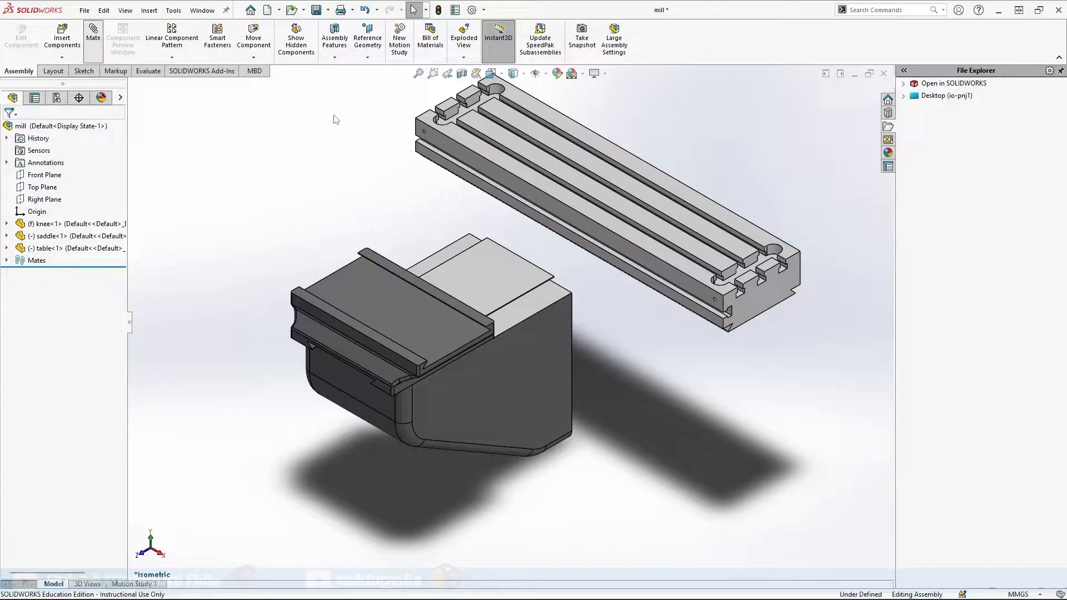
click(359, 289)
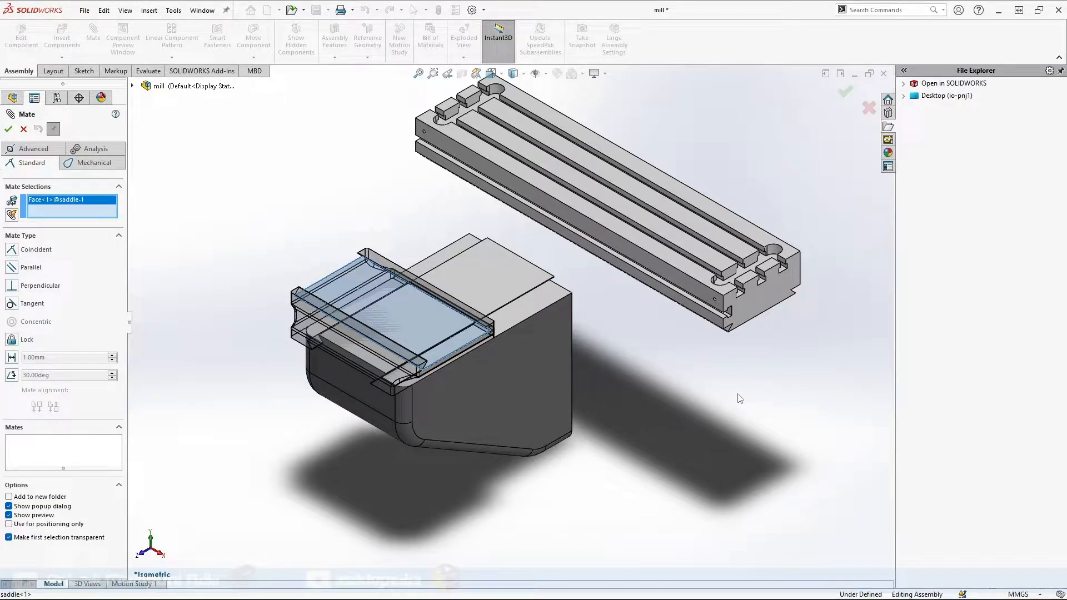
middle_drag(735, 399, 697, 236)
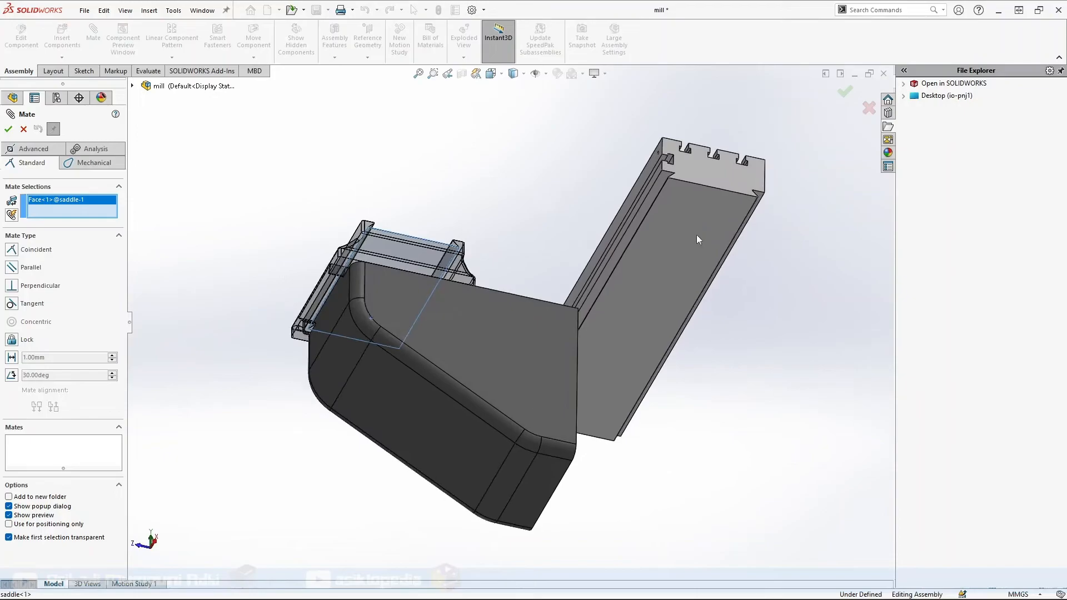
click(679, 255)
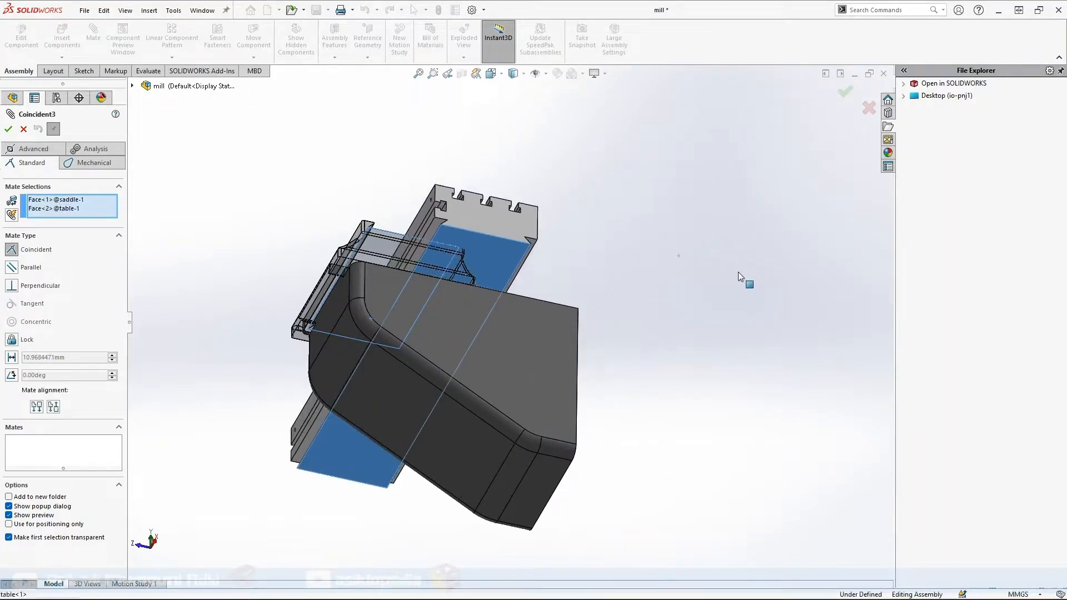
middle_drag(651, 244, 685, 388)
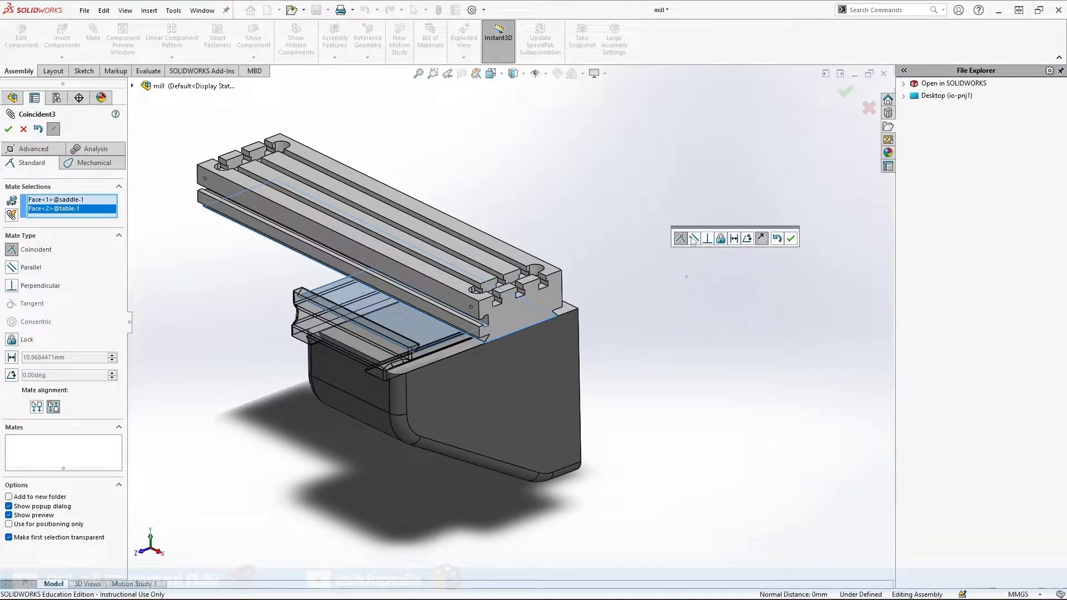
click(791, 239)
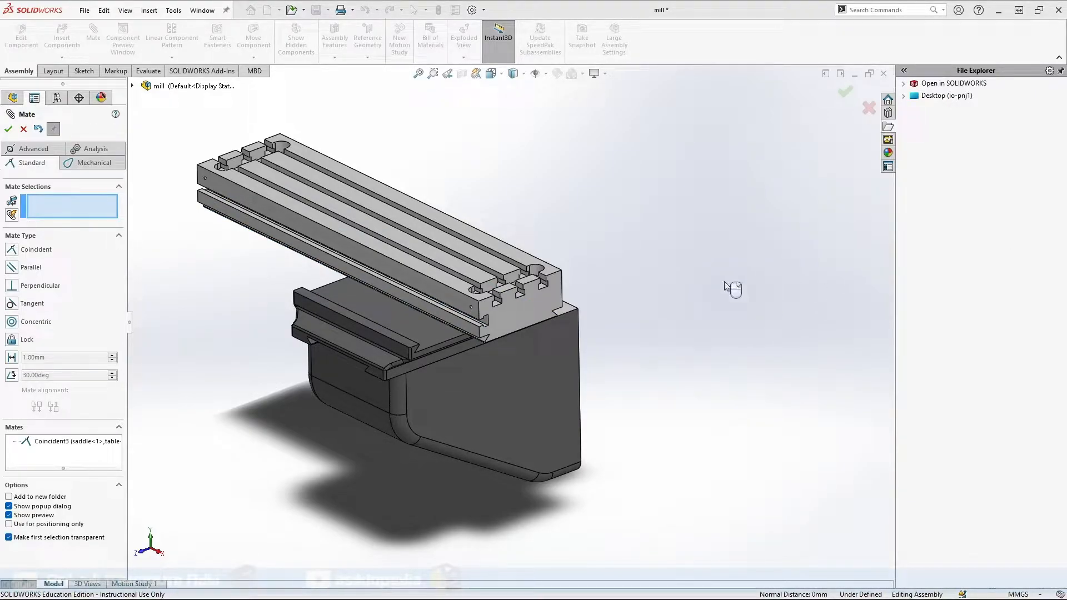
Add a coincident mate between the saddle's angled upper dovetail face and the matching angled dovetail face under the table
middle_drag(644, 300, 384, 279)
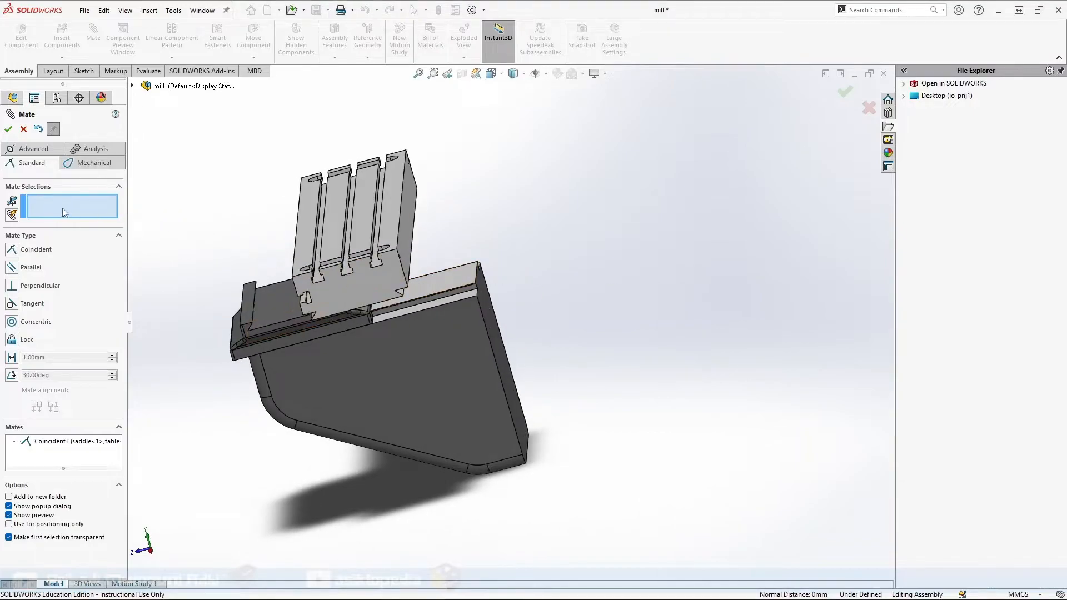
scroll(211, 259, down, 3)
middle_drag(649, 434, 622, 421)
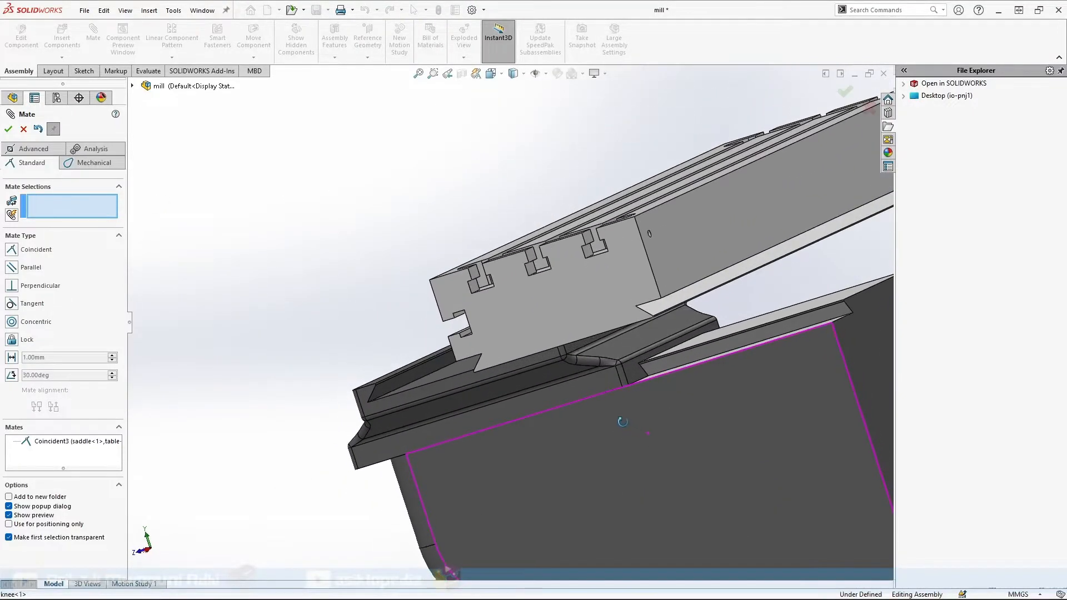
click(389, 389)
middle_drag(333, 336, 492, 427)
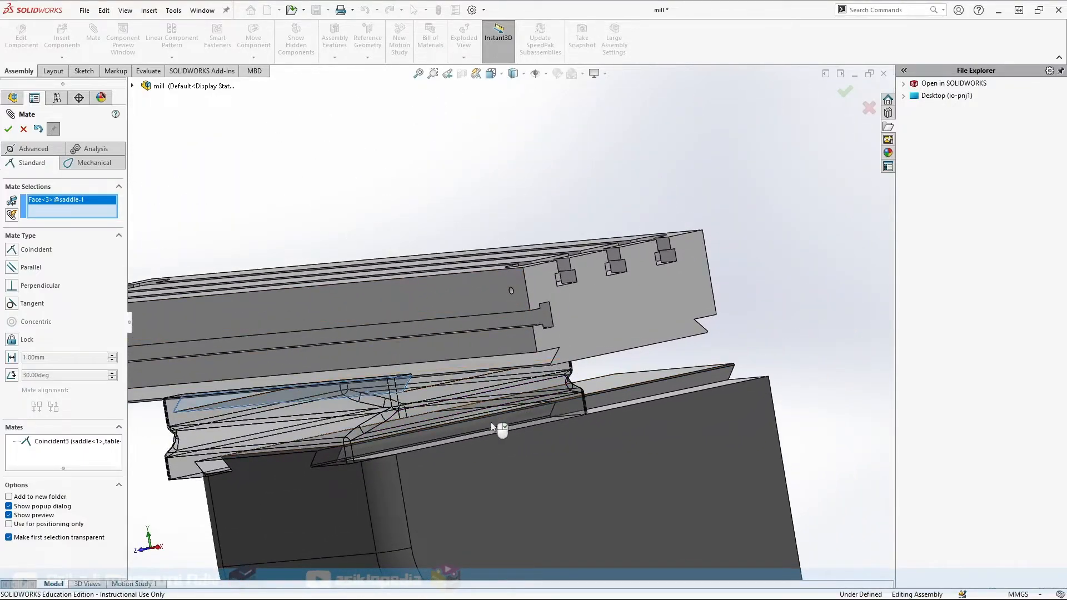
click(536, 361)
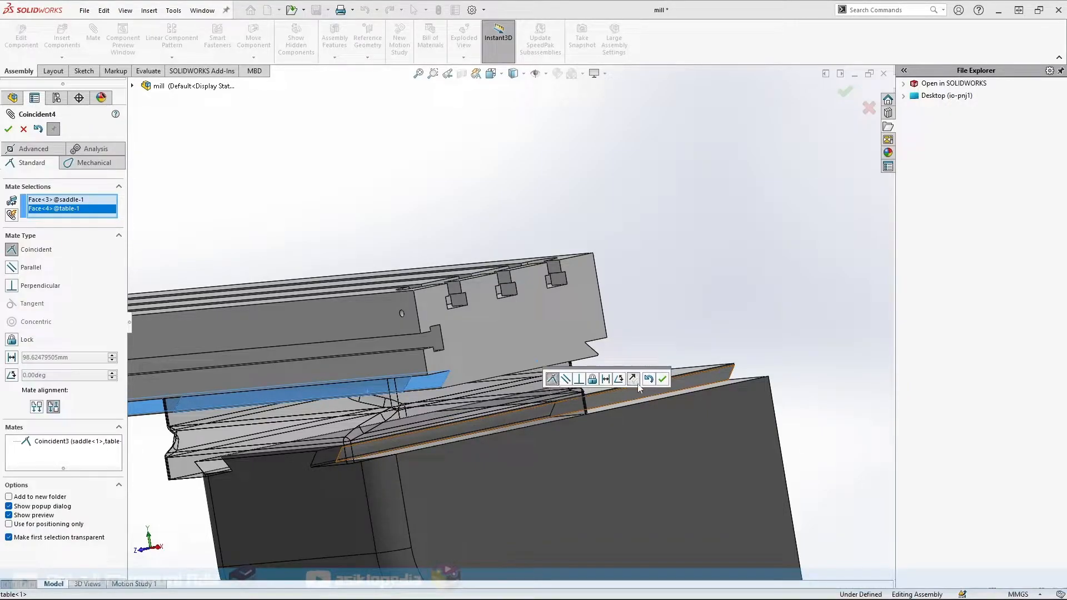
click(662, 379)
Slide the table along the saddle and the saddle toward the back of the knee to try their remaining movement
scroll(637, 355, up, 5)
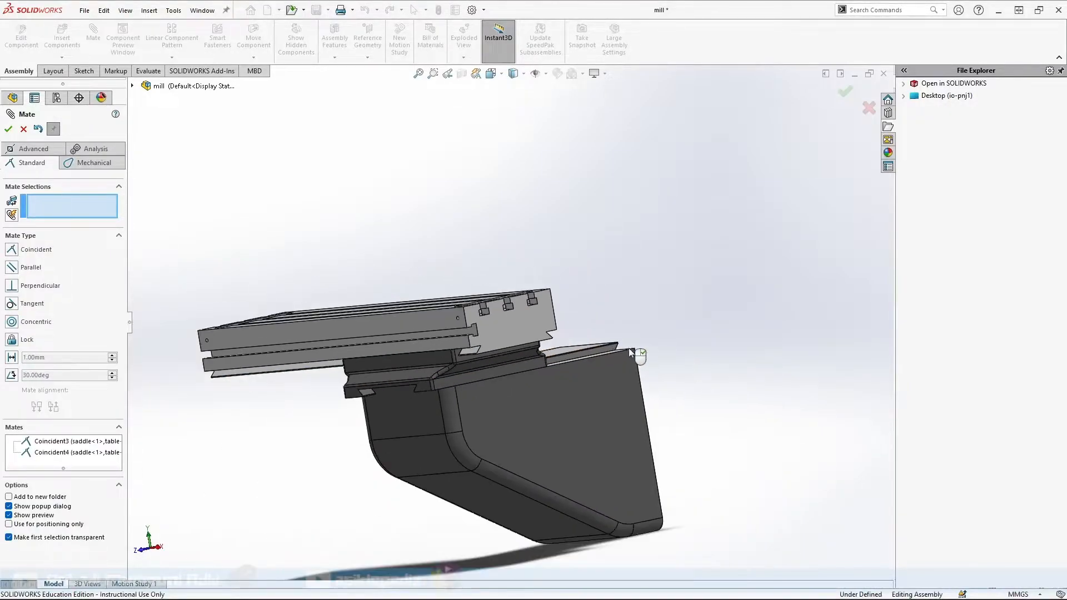
key(ctrl+7)
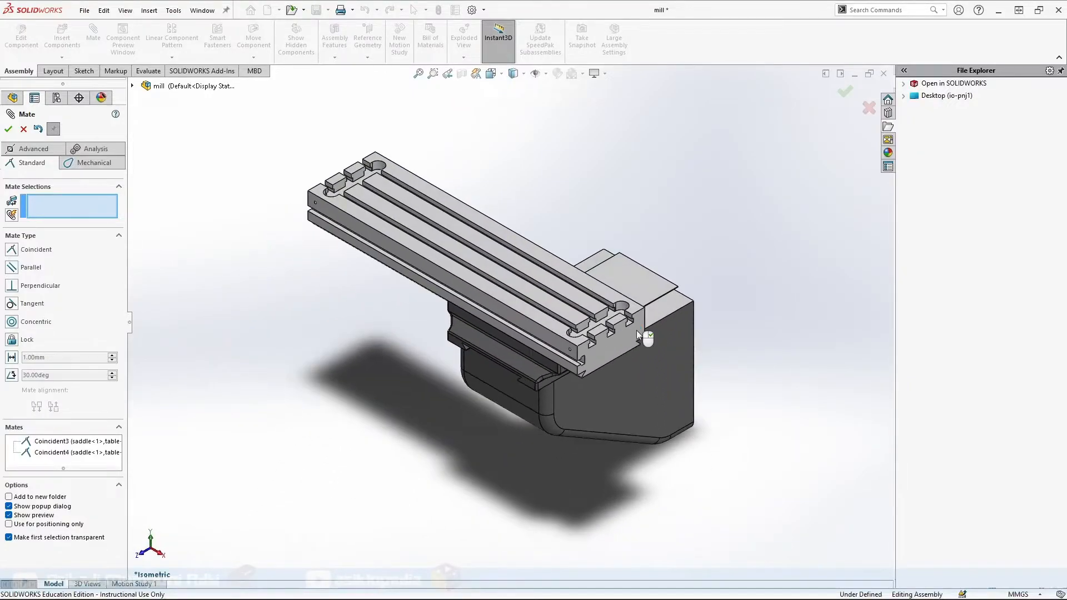
drag(373, 238, 518, 272)
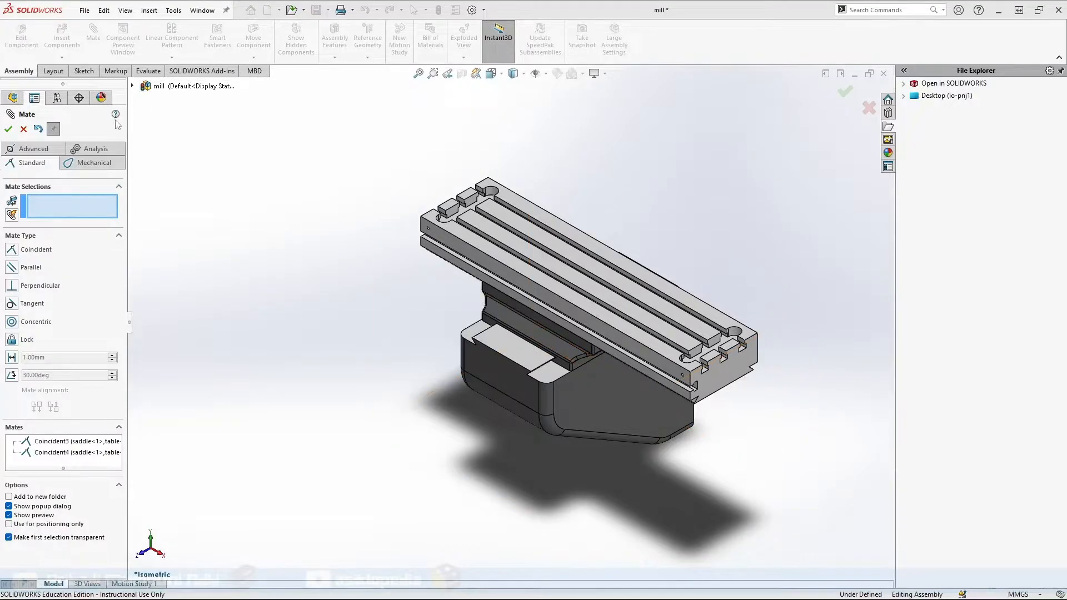
Center the table on the saddle with a coincident mate between the Right Planes of the two components
click(133, 87)
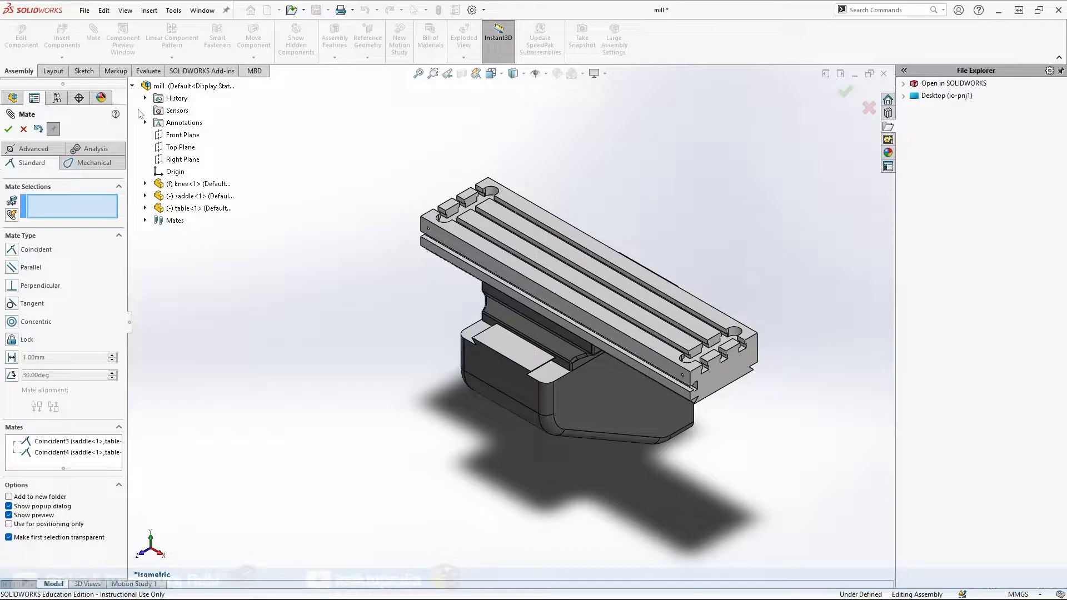
click(145, 197)
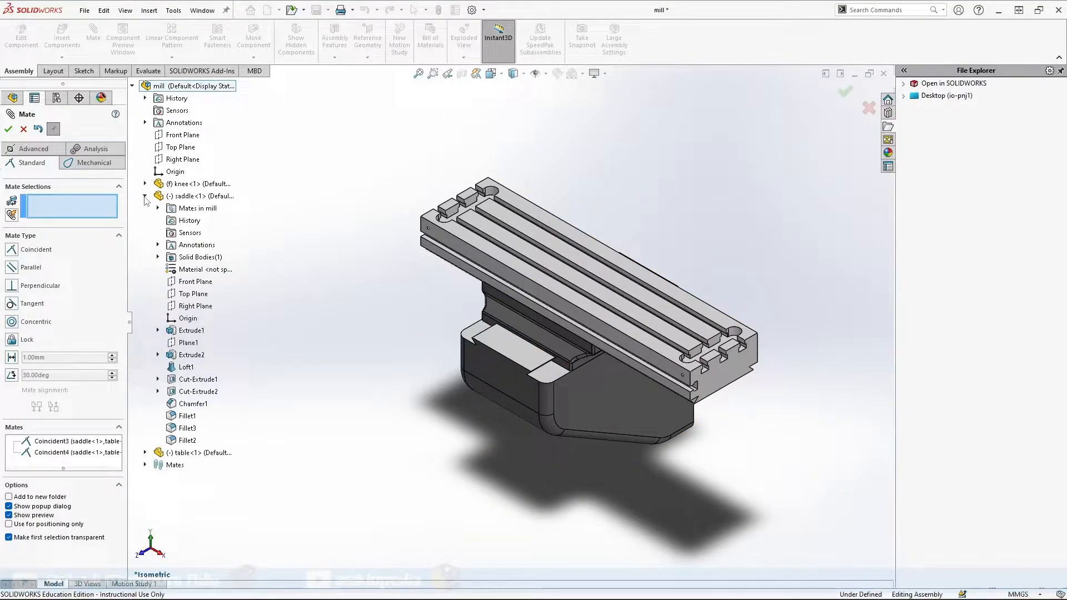
click(195, 306)
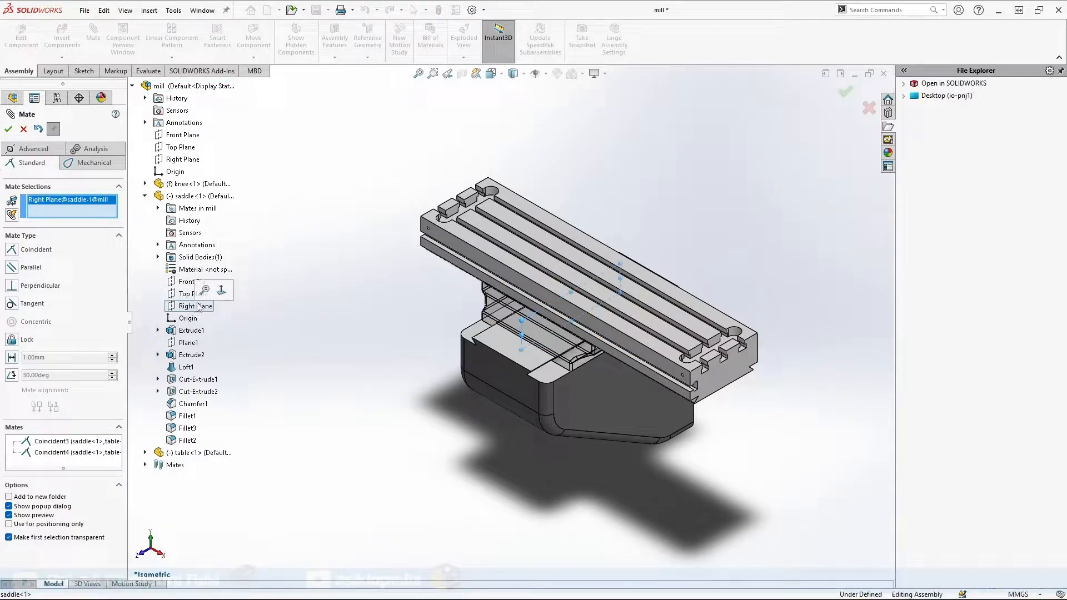
click(144, 453)
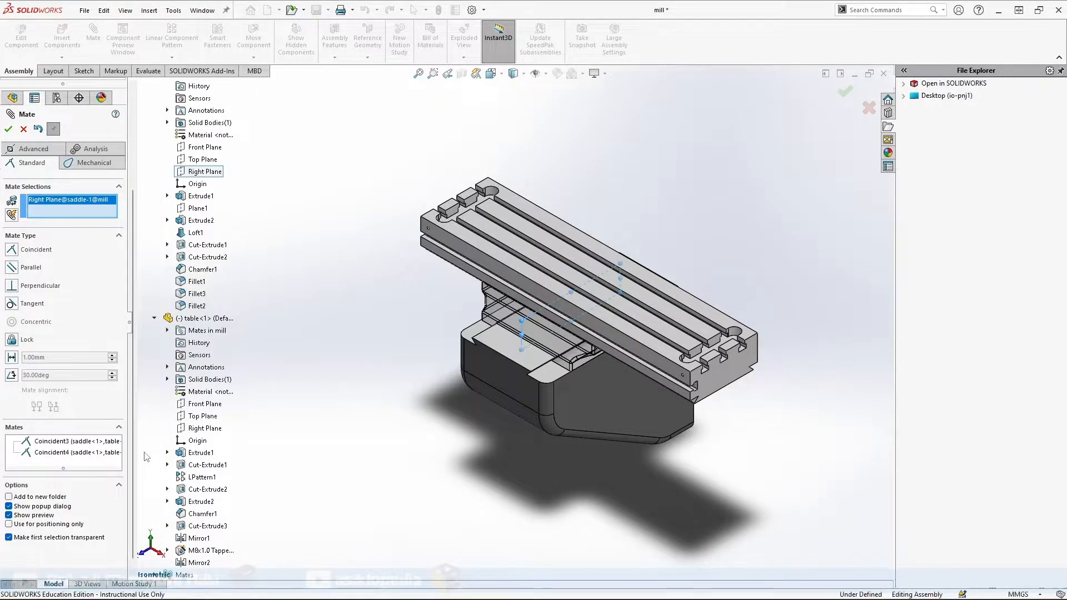
click(205, 431)
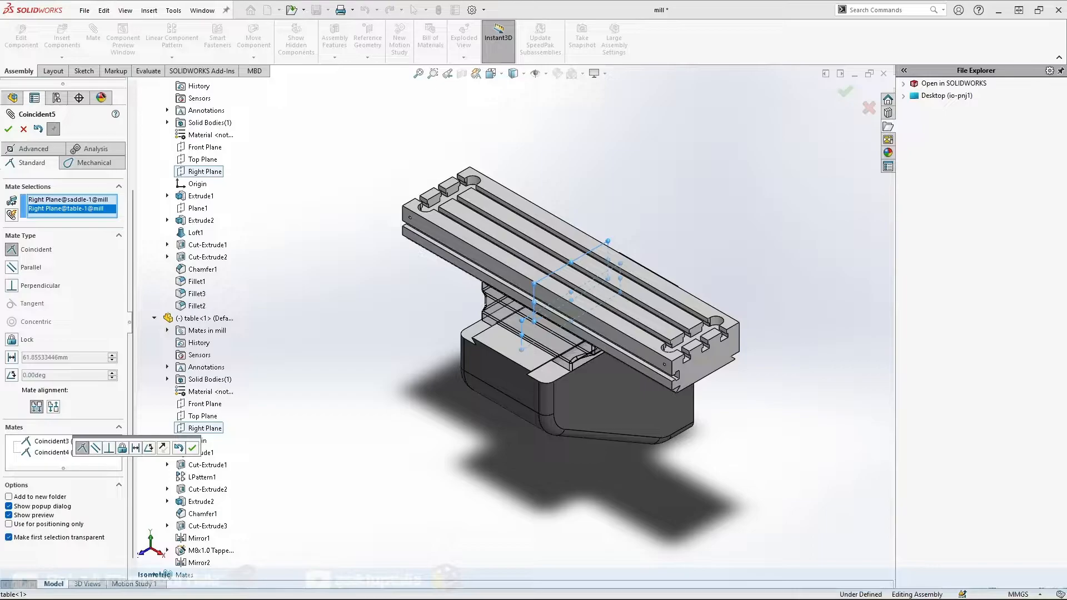
click(8, 129)
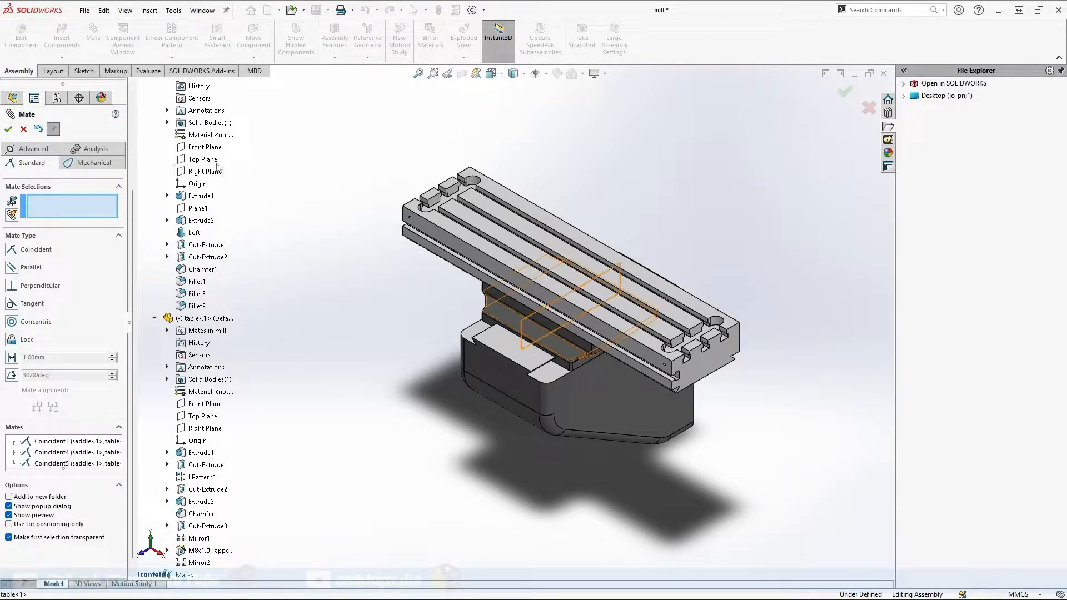
Add a 250 mm distance mate between the saddle's Front Plane and the assembly's Front Plane, with the dimension flipped, and finish mating
click(206, 147)
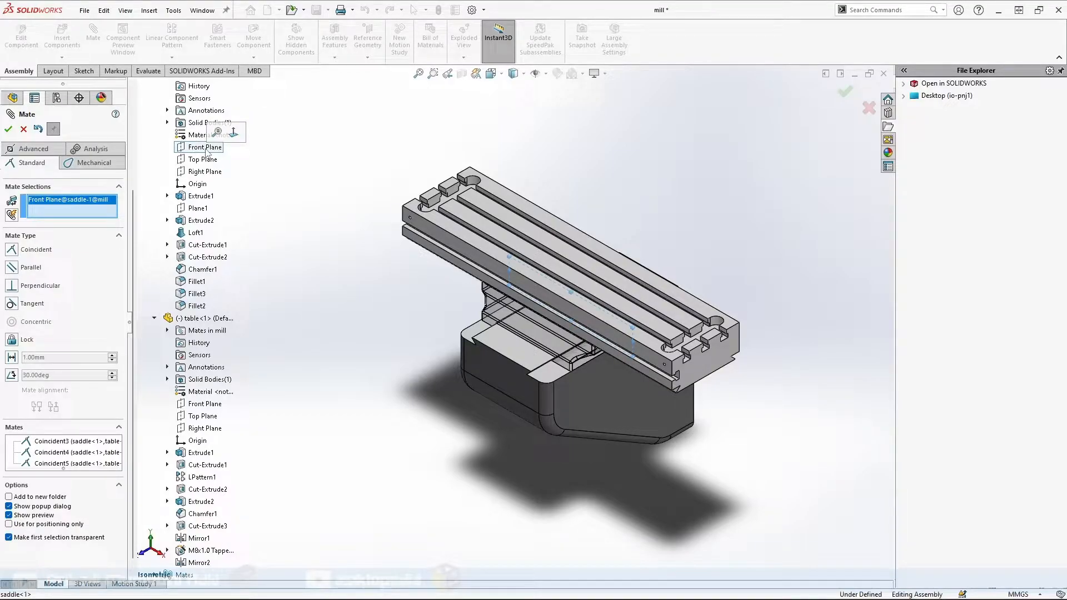
scroll(206, 315, down, 1)
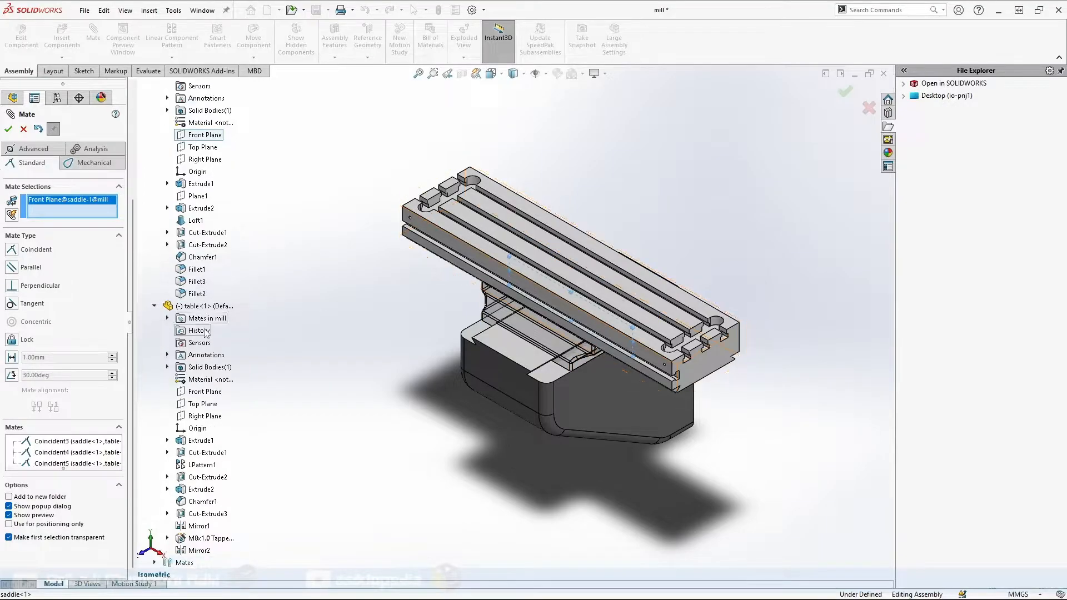
scroll(205, 339, up, 3)
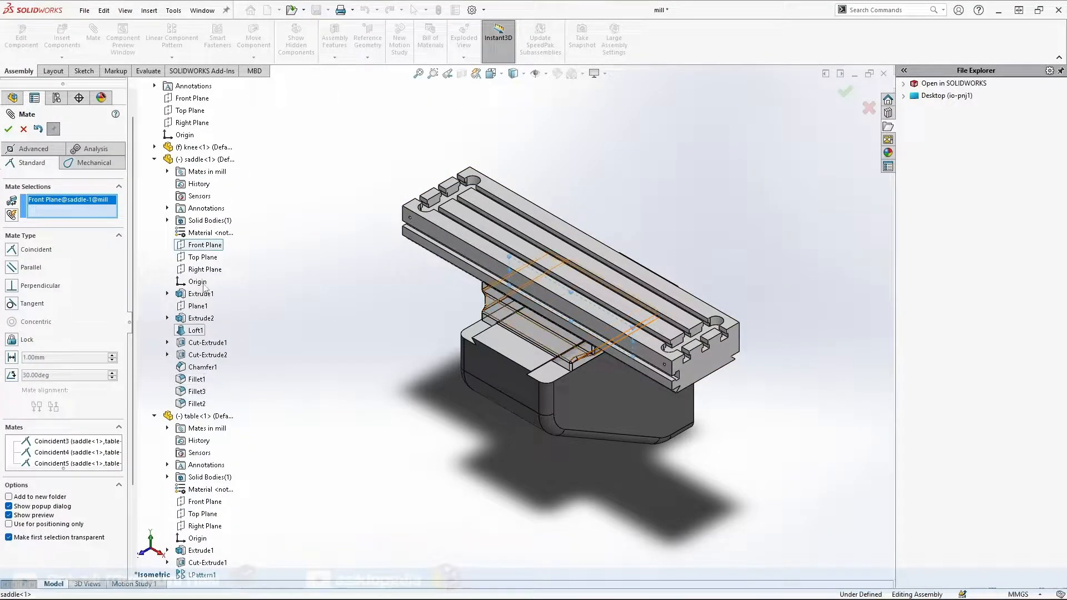
scroll(205, 265, up, 1)
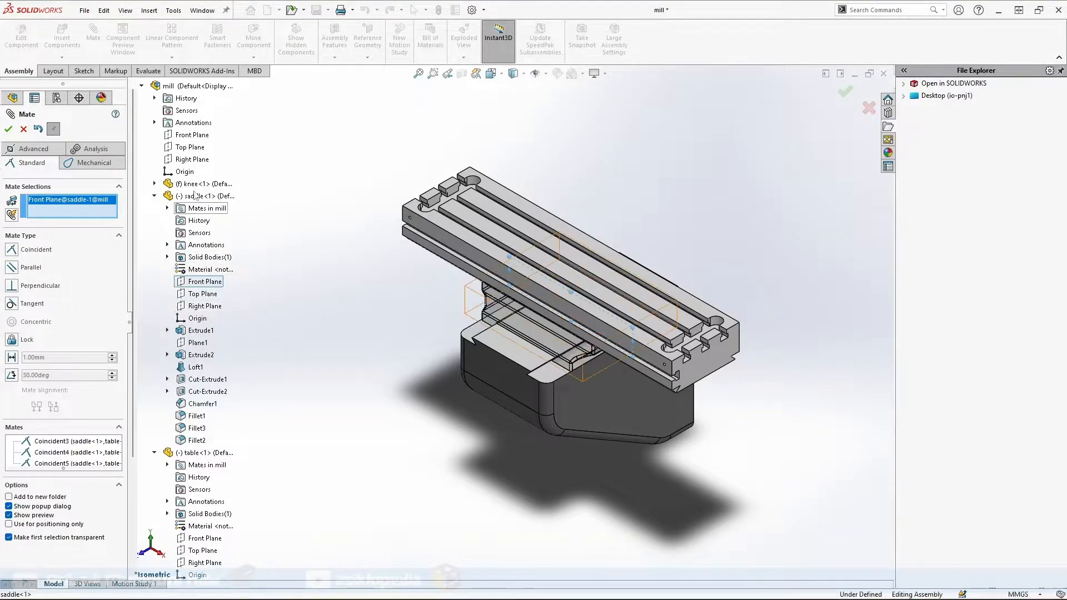
click(189, 135)
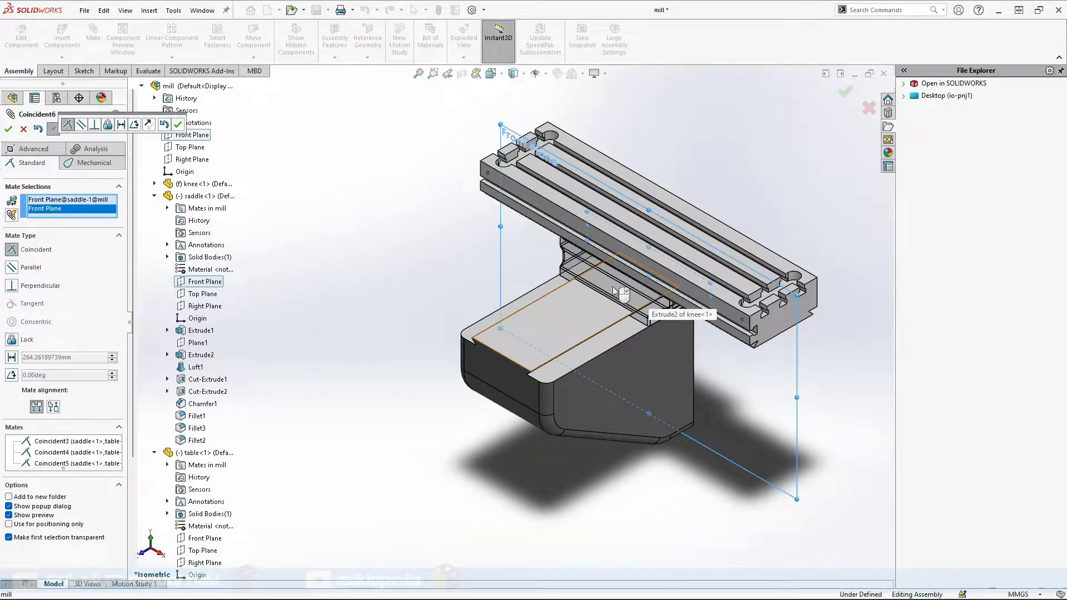
click(13, 358)
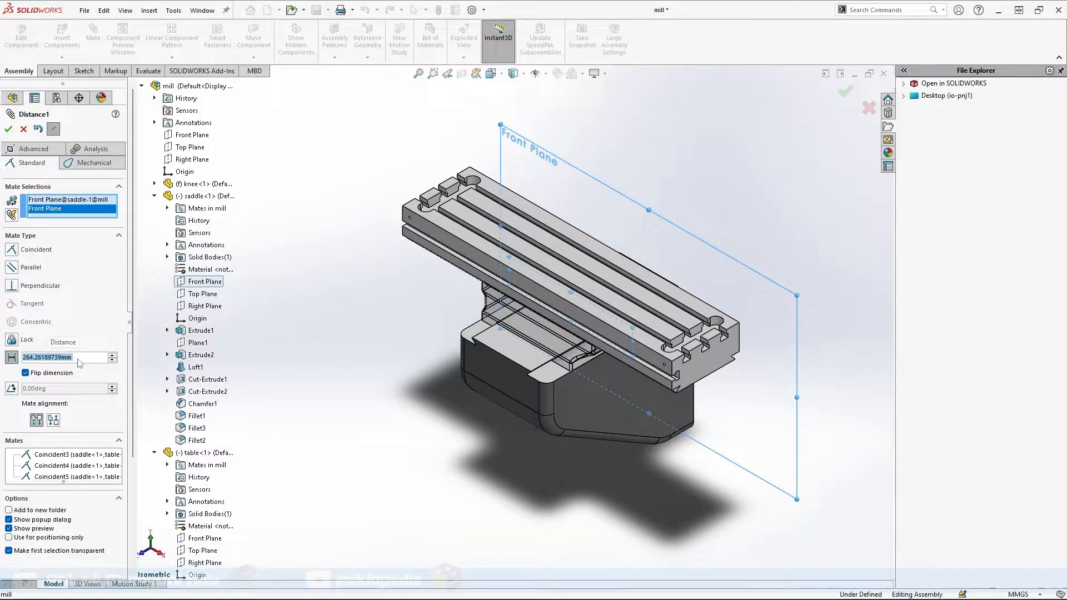
text(250.00mm)
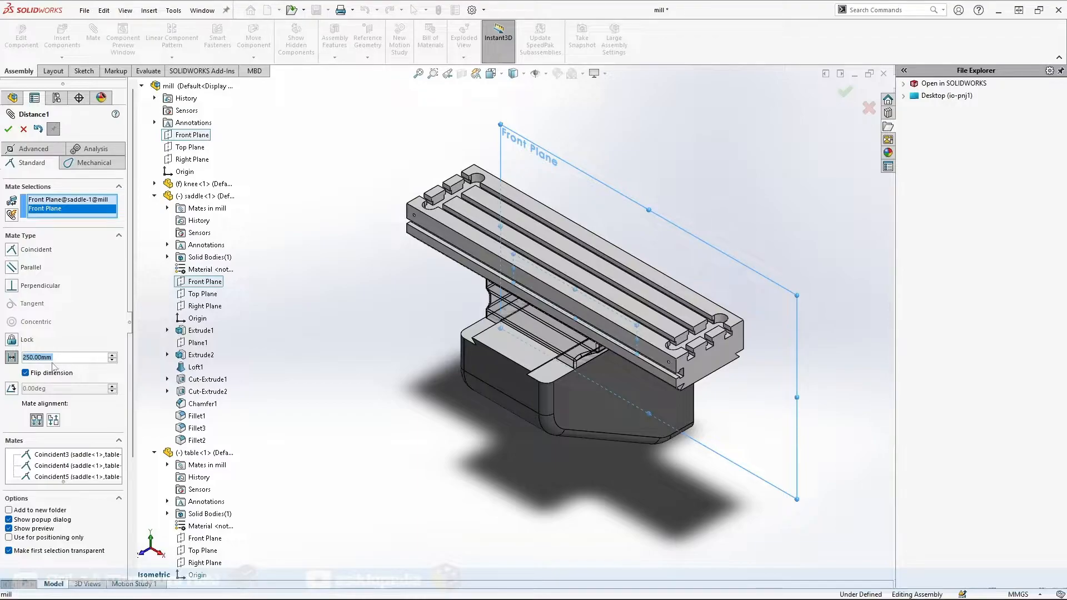
click(26, 374)
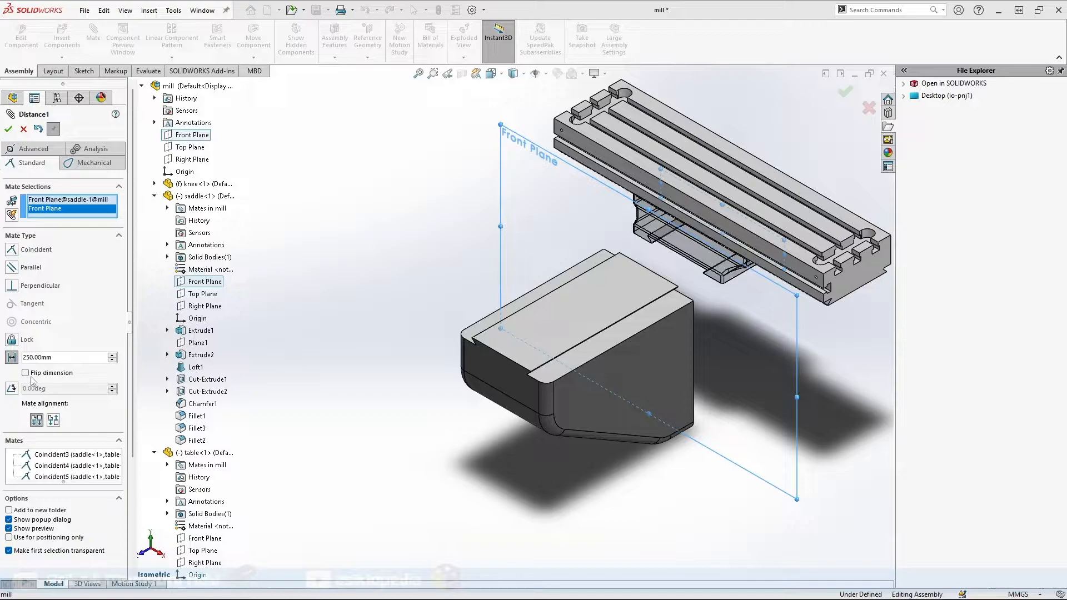
click(27, 374)
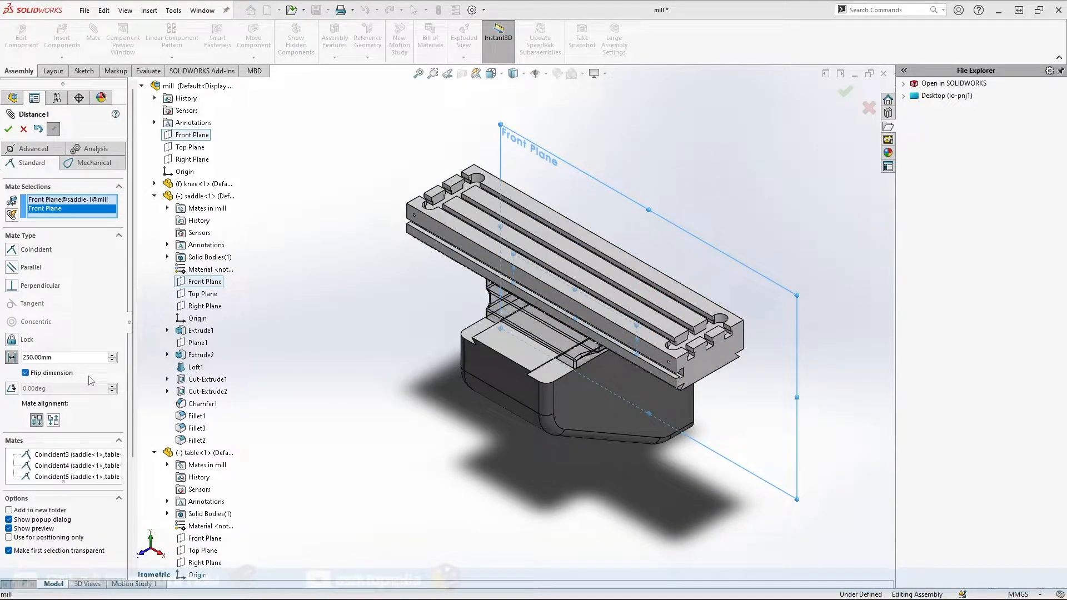
click(8, 129)
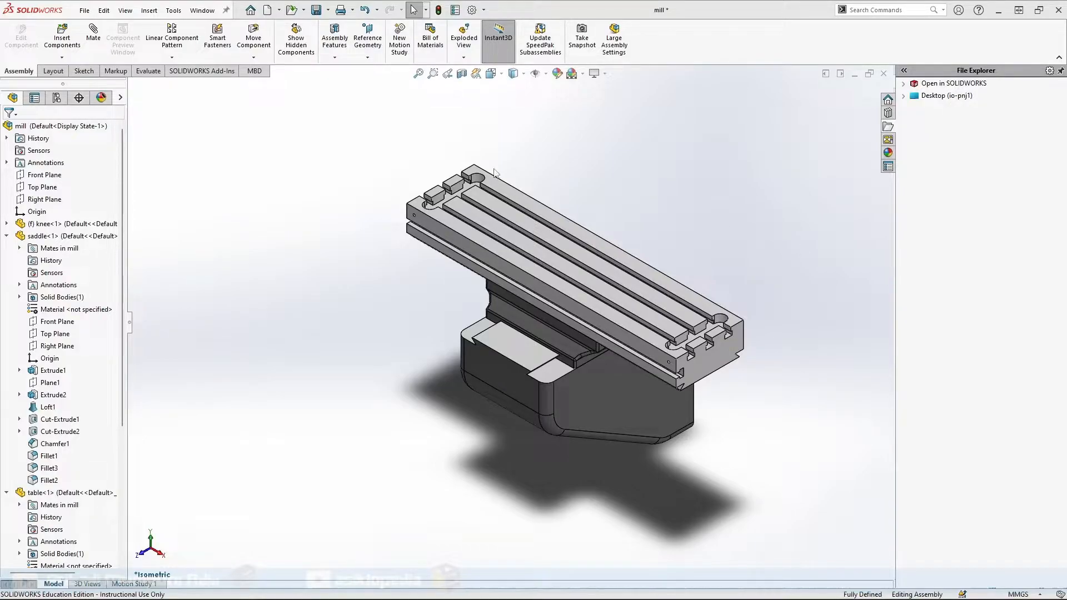
Collapse all expanded items under the mill assembly in the design tree
scroll(64, 244, down, 6)
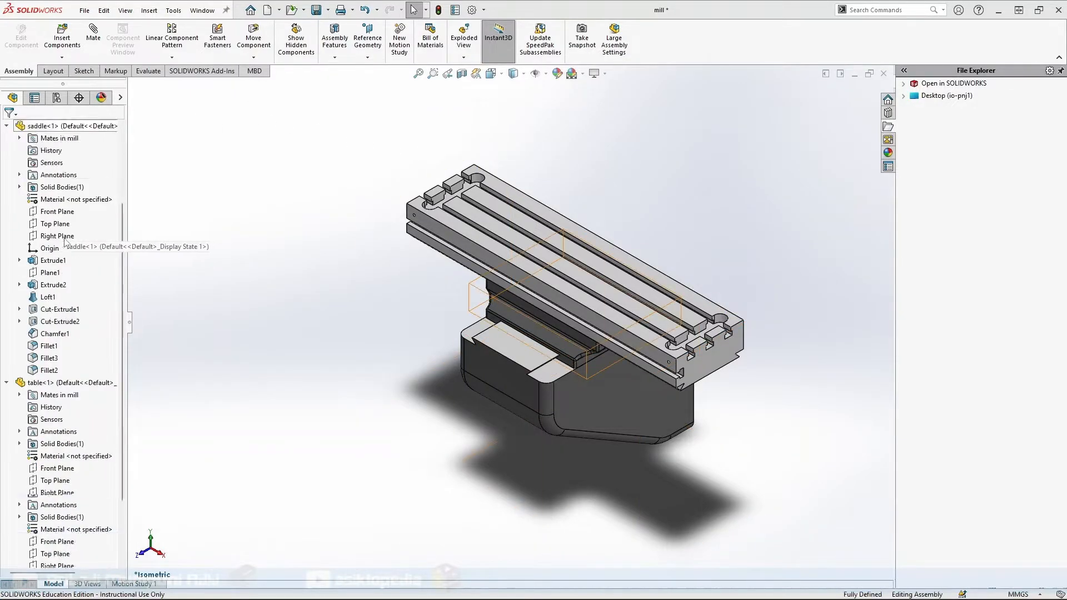
scroll(58, 228, up, 6)
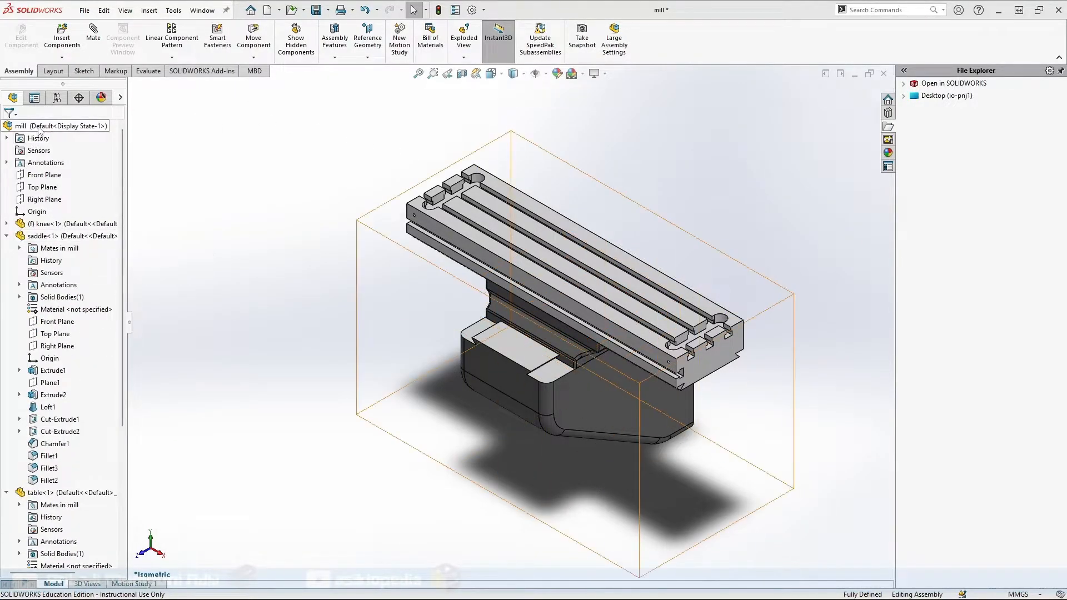
right_click(38, 128)
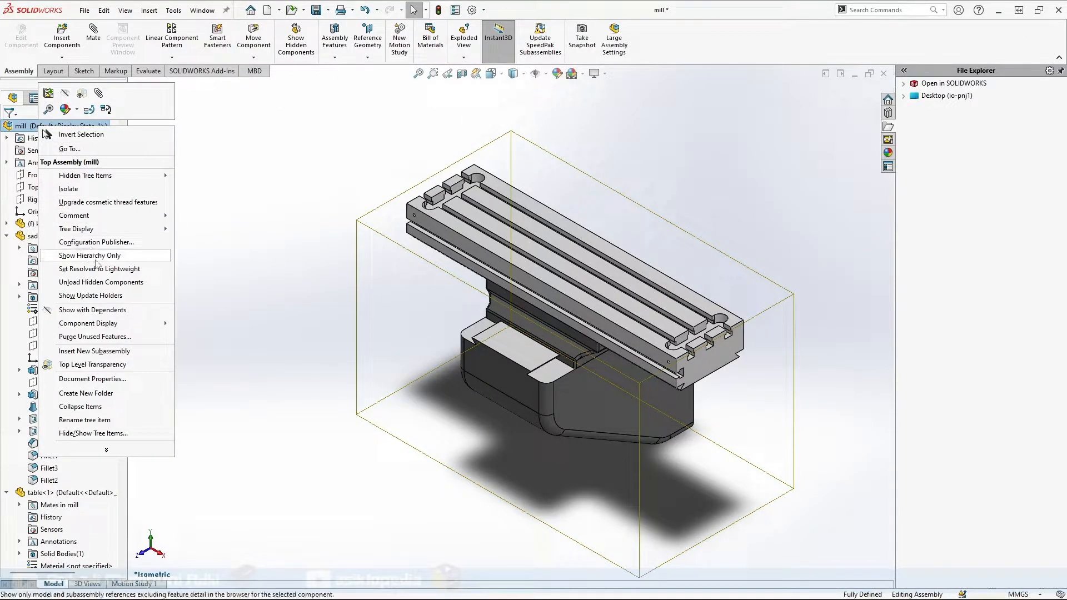
click(89, 408)
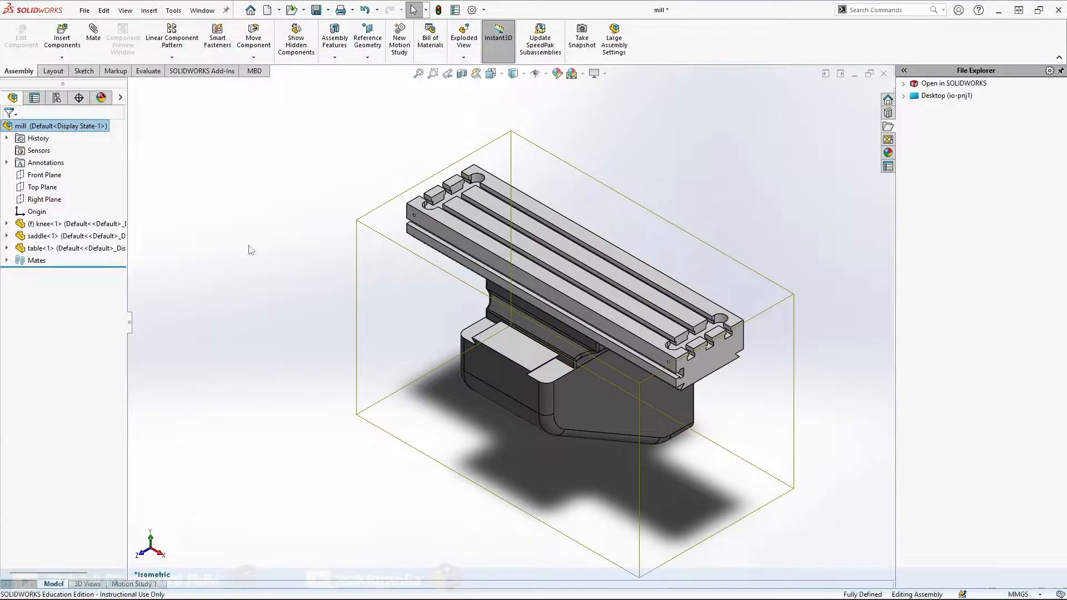
Rename the coincident mate that centers the table on the saddle as Table Lock
click(6, 260)
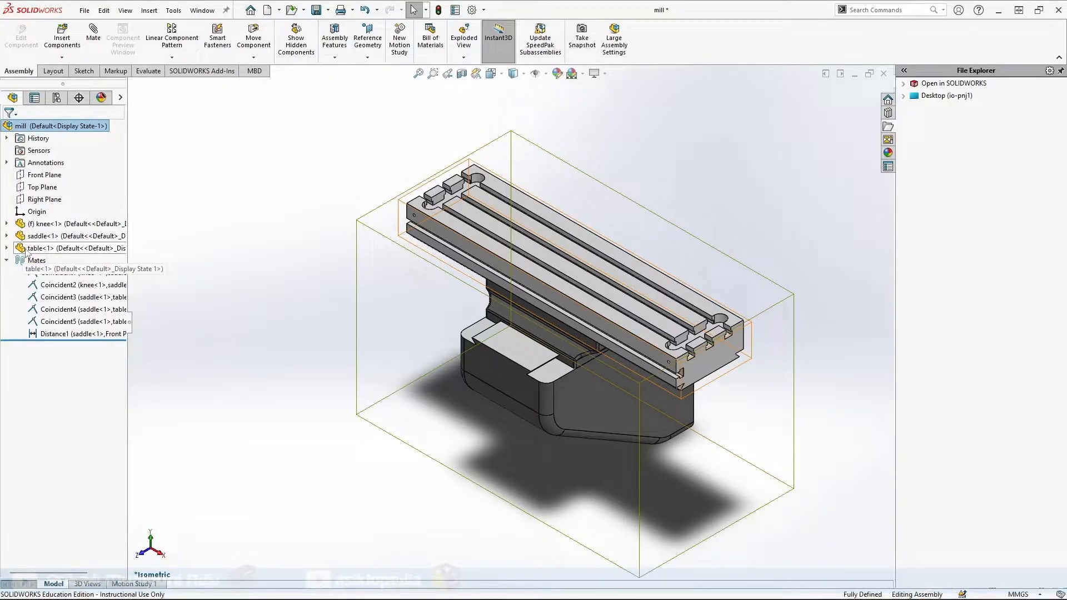
click(57, 324)
click(58, 322)
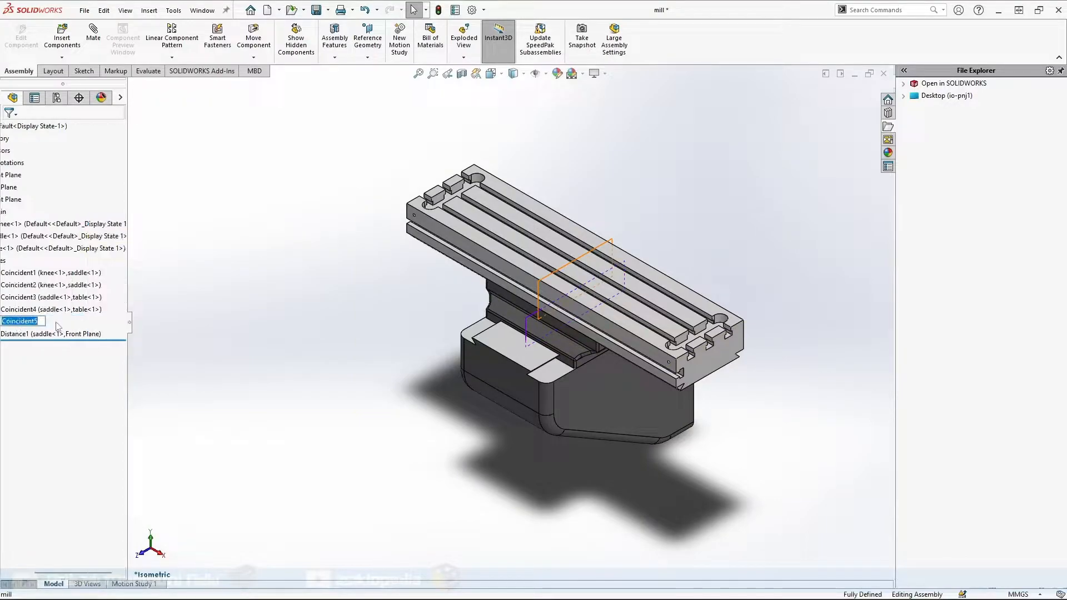
text(Tab)
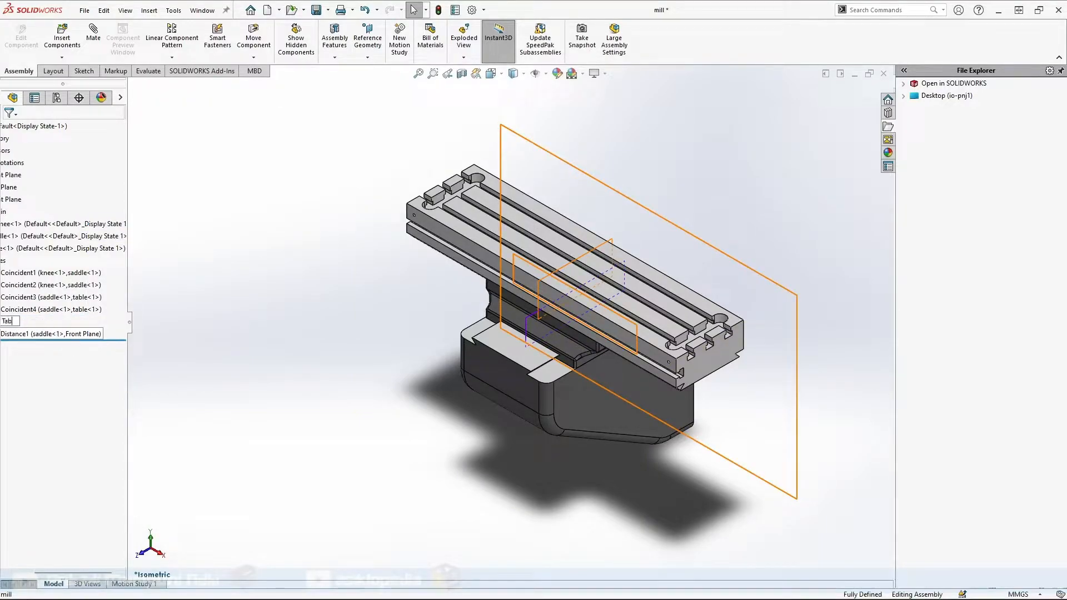
text(le Lock)
key(Return)
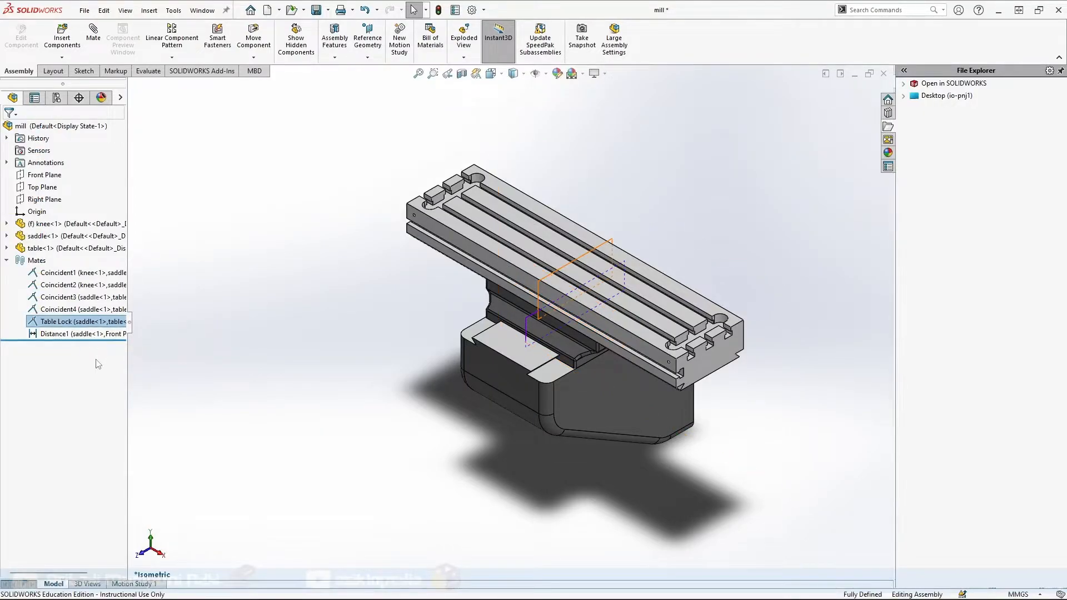
Rename the distance mate between the saddle and the assembly's Front Plane as Saddle Lock, and save the assembly
click(74, 335)
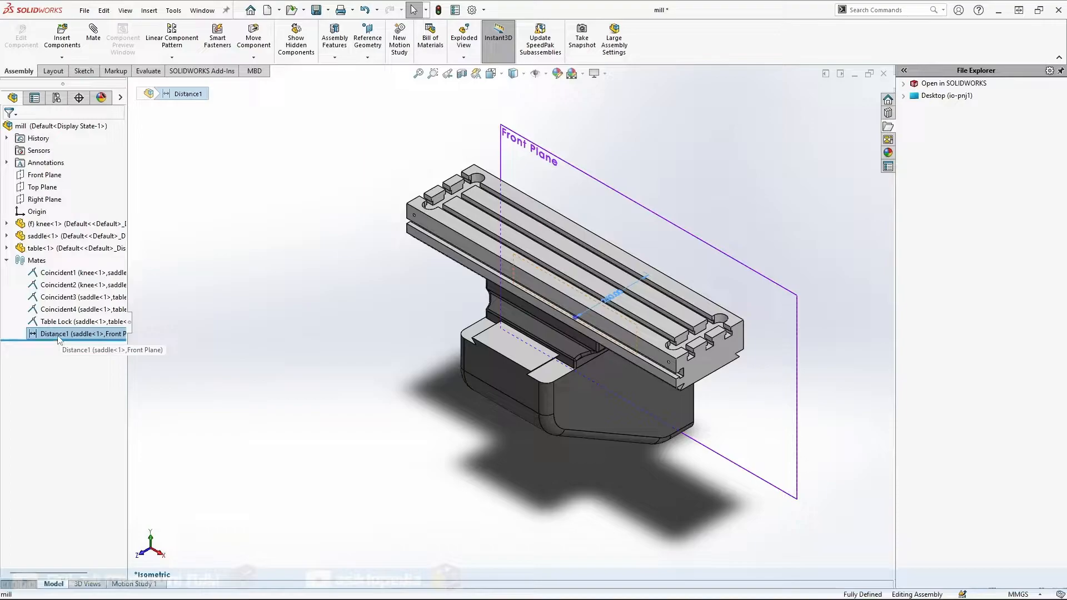
click(58, 336)
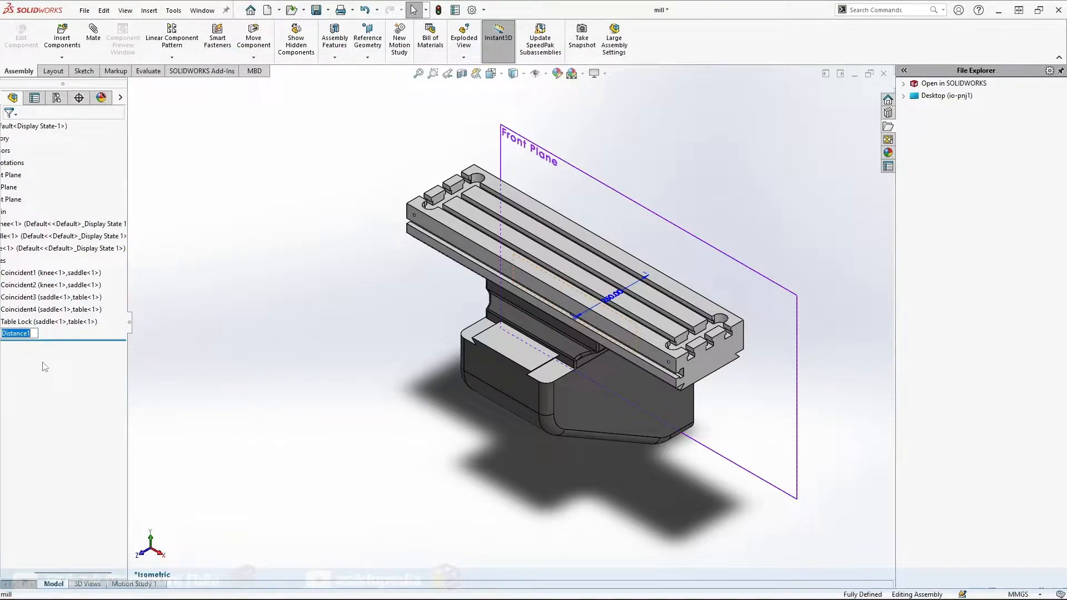
text(Saddle Lock)
key(Return)
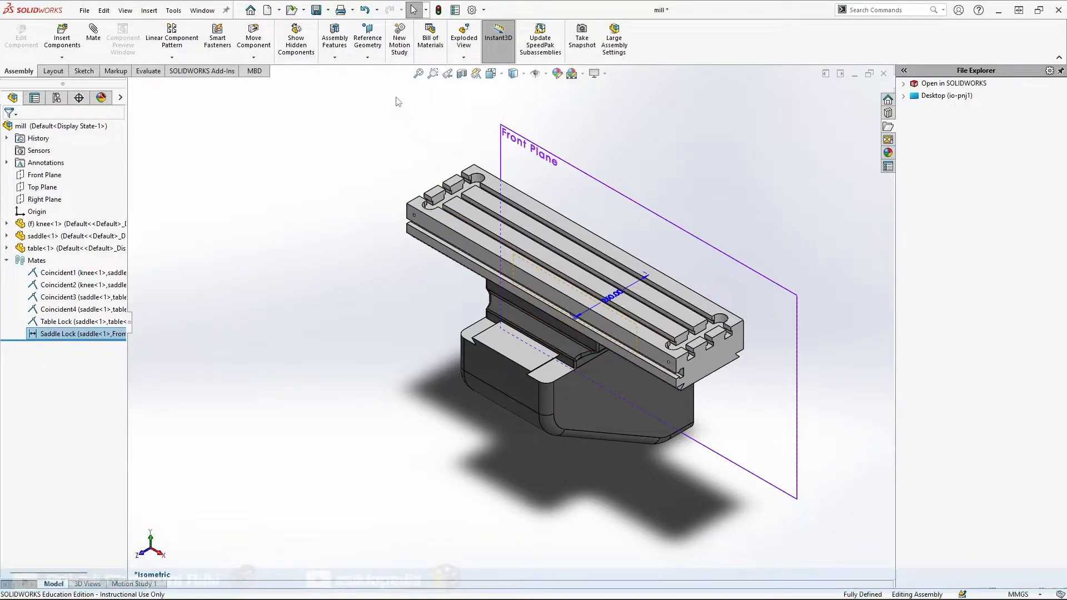
click(316, 10)
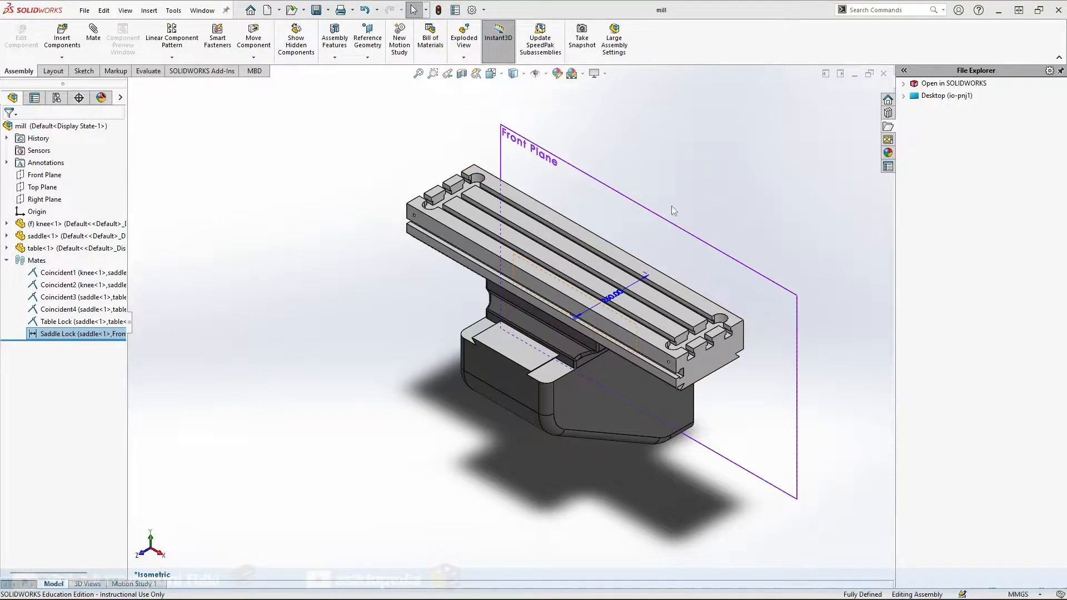
click(697, 176)
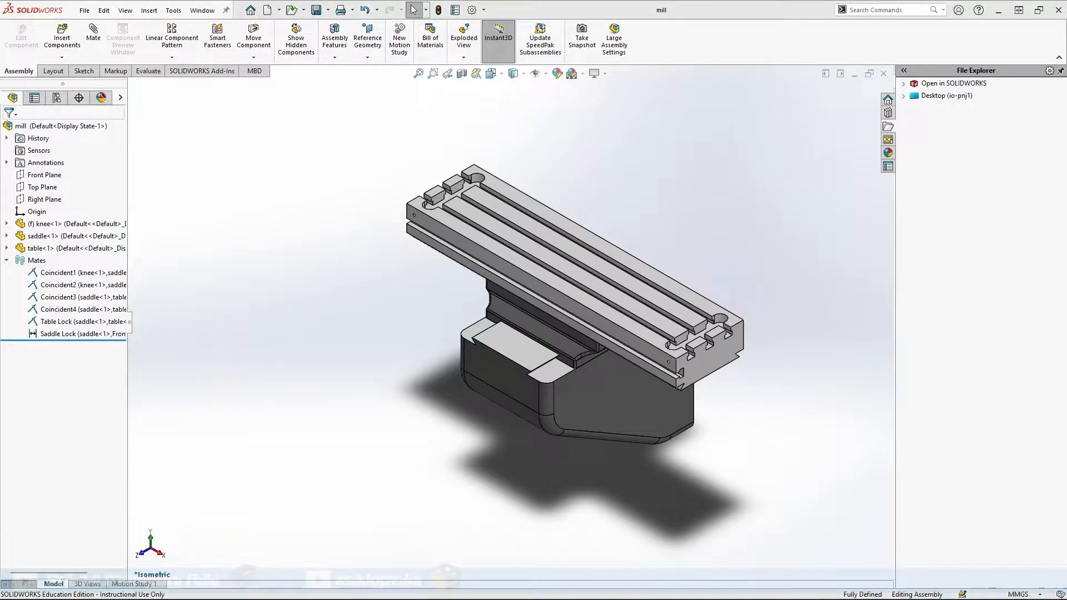
Insert the head, bracket and scale parts from the assemblymates folder into the empty space in front of the knee
drag(1066, 25, 327, 137)
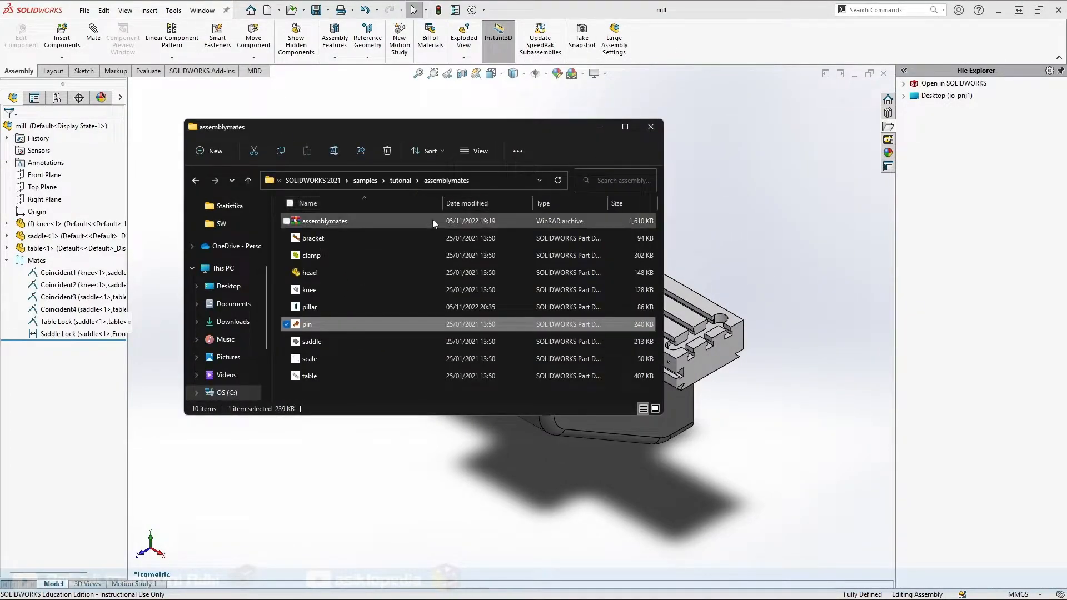
drag(472, 132, 464, 116)
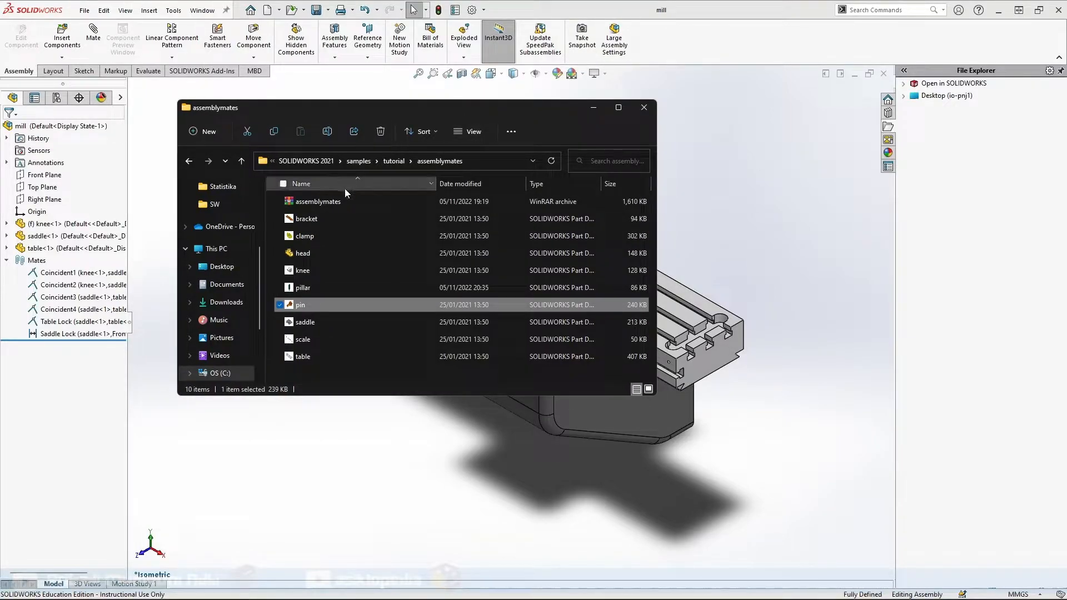
click(336, 254)
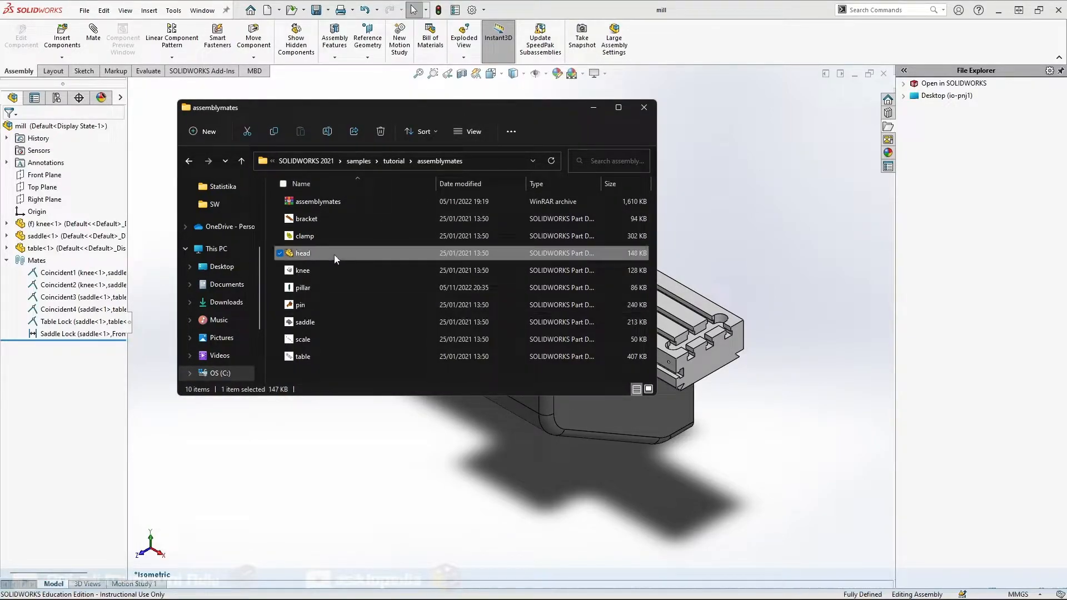
drag(333, 255, 266, 459)
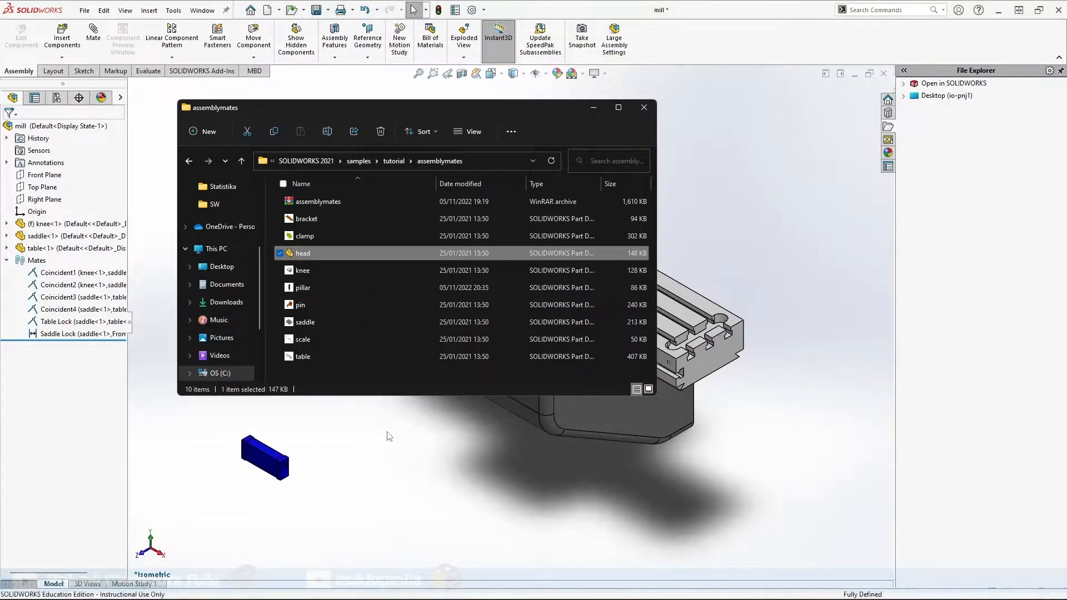
click(316, 220)
drag(320, 221, 371, 495)
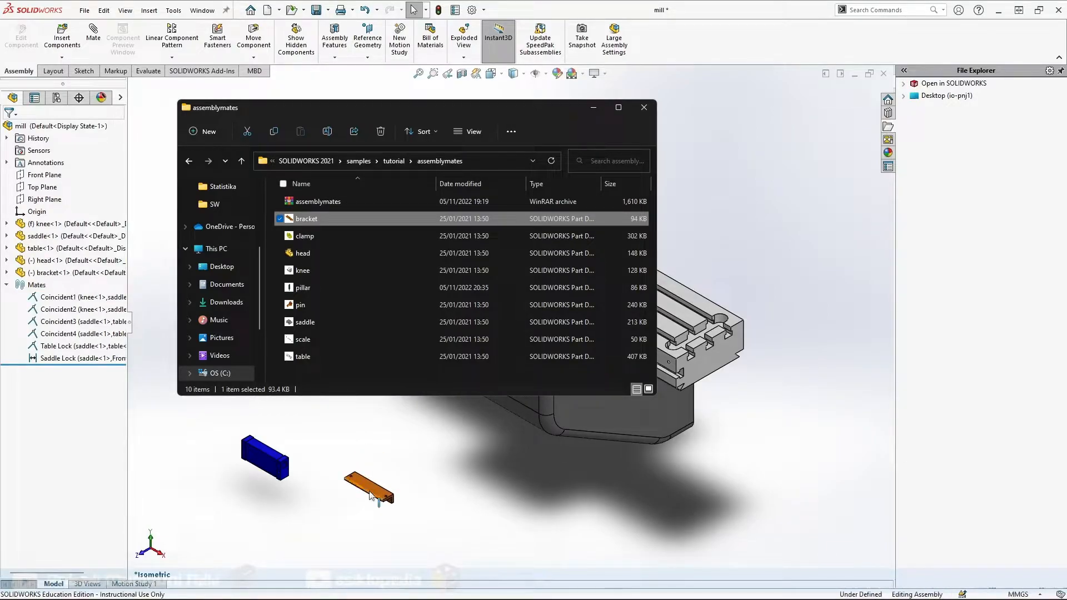
drag(319, 341, 476, 503)
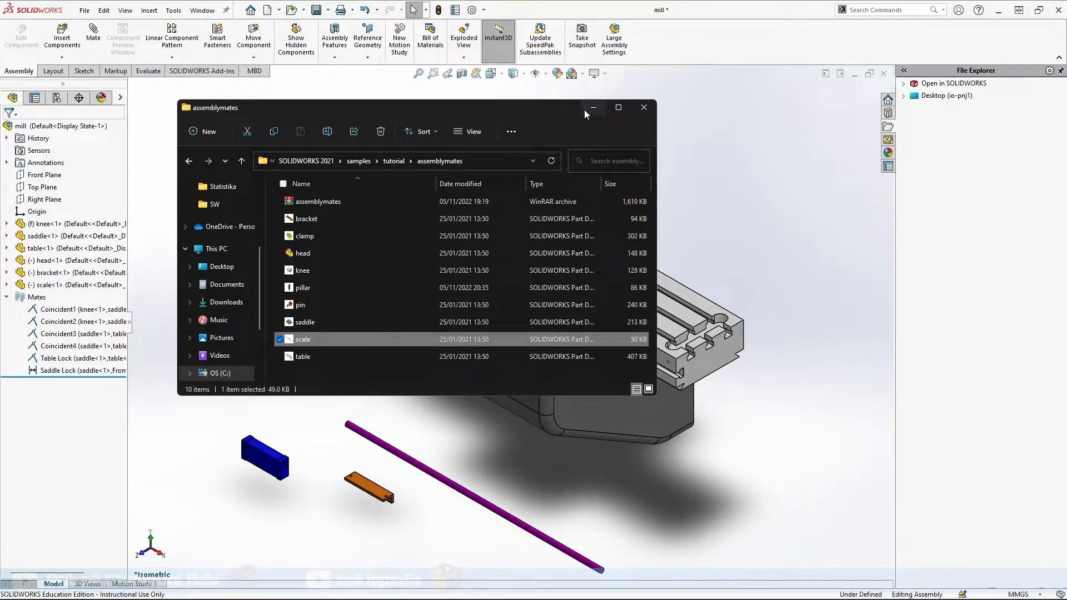
click(592, 107)
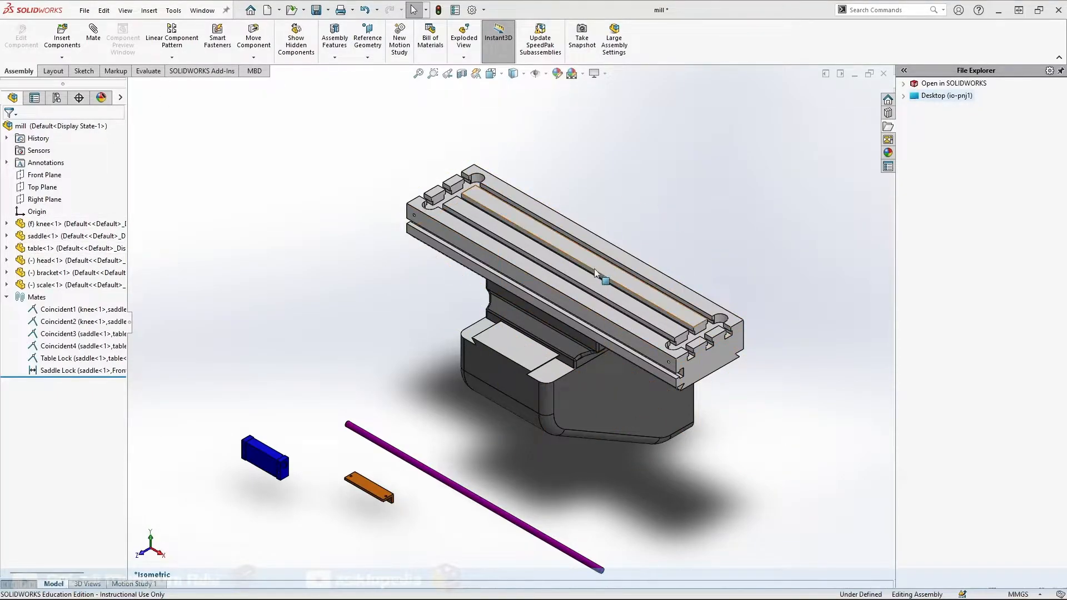
Hide the table and add a coincident mate between the saddle's front rail face and the outer face of the bracket's short flange
click(37, 248)
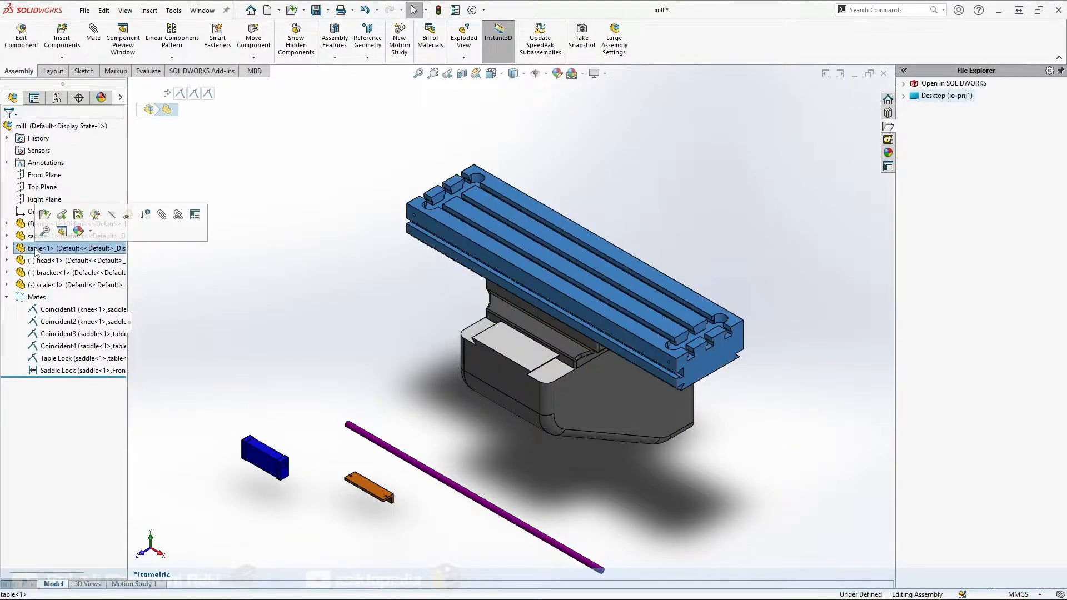
click(112, 216)
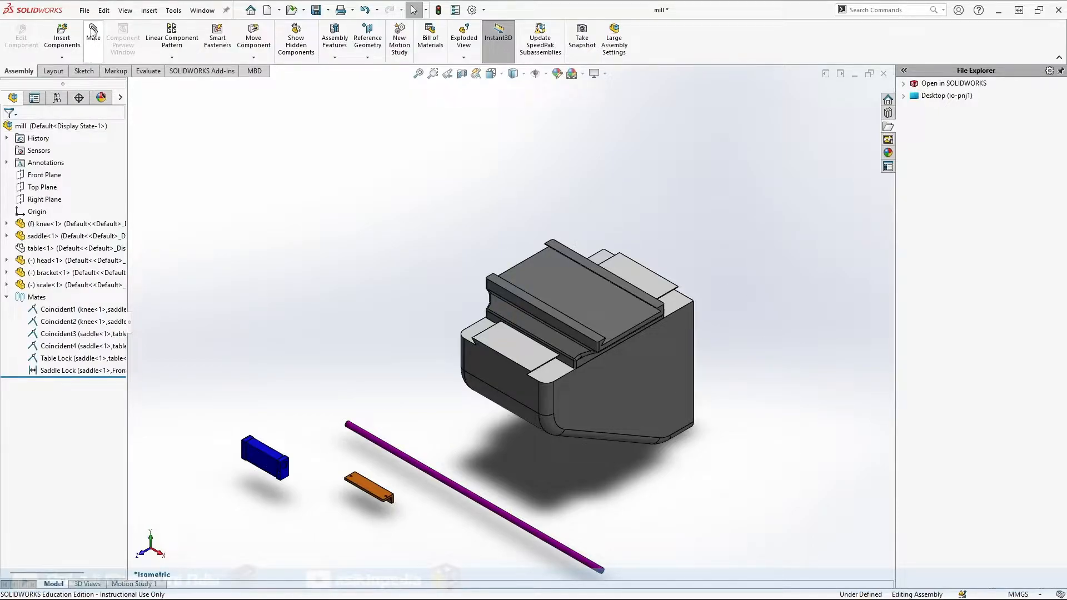
click(93, 36)
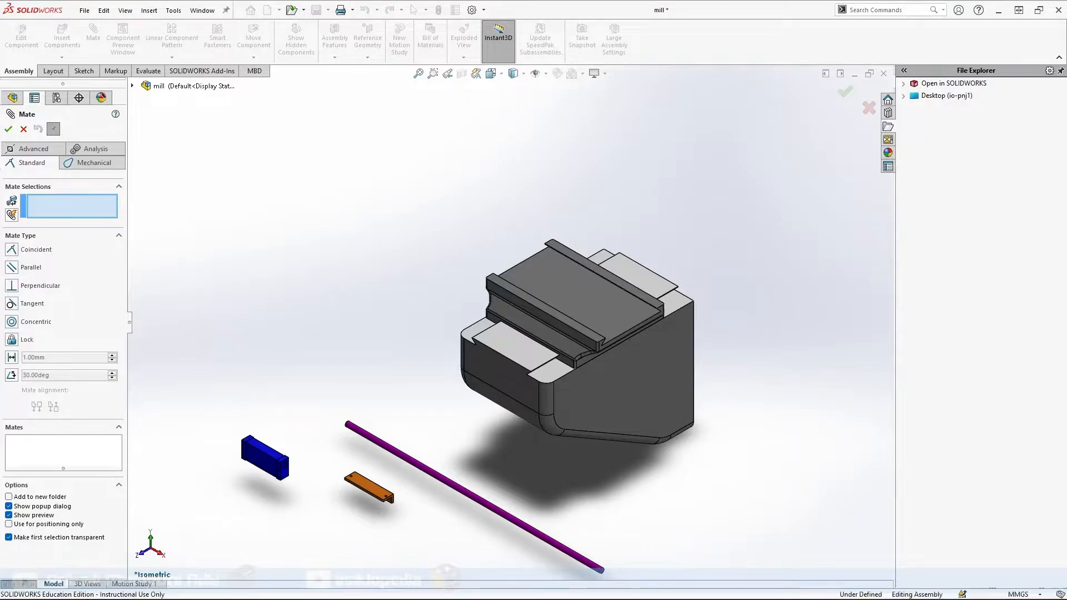
scroll(318, 443, down, 4)
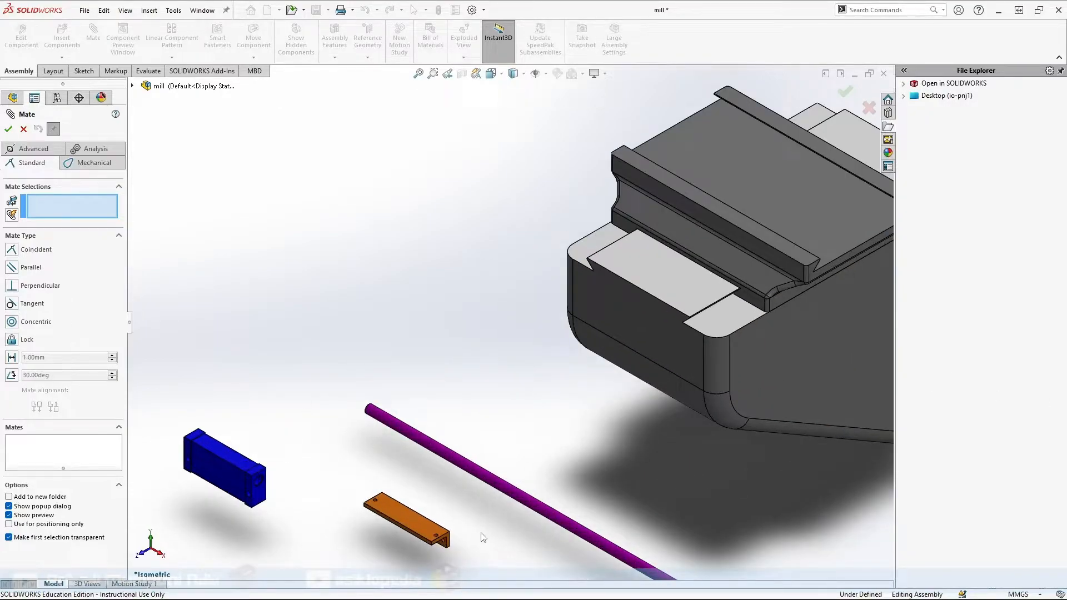
click(726, 225)
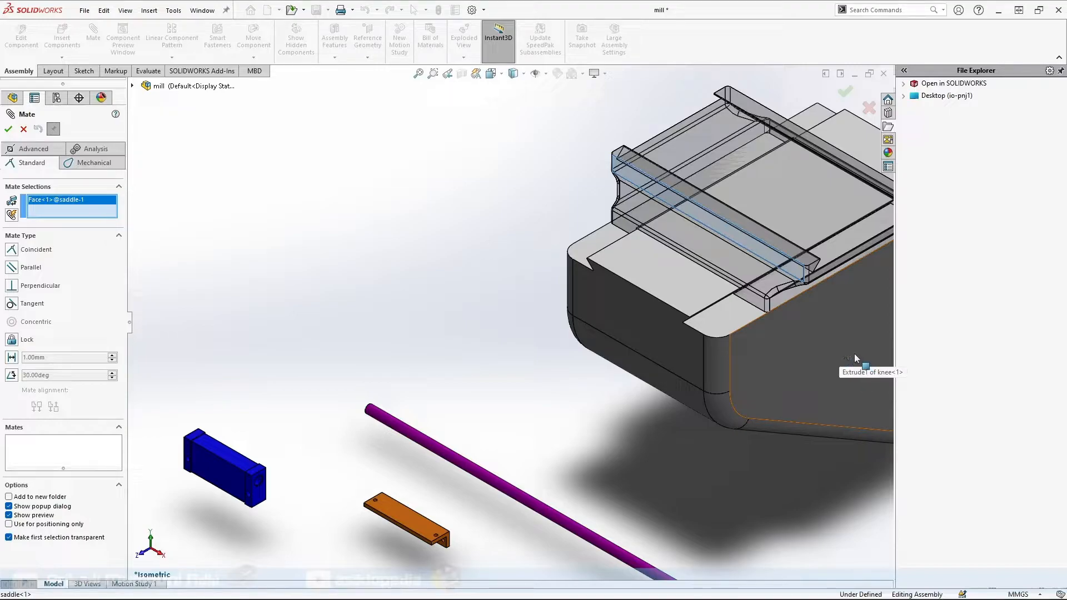
middle_drag(461, 517, 413, 563)
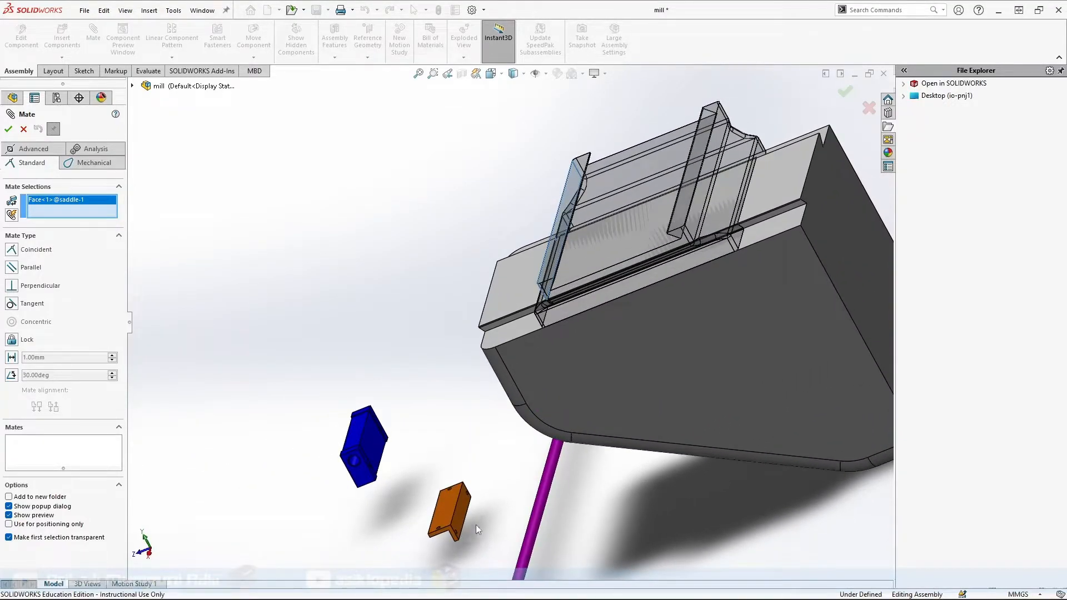
click(461, 512)
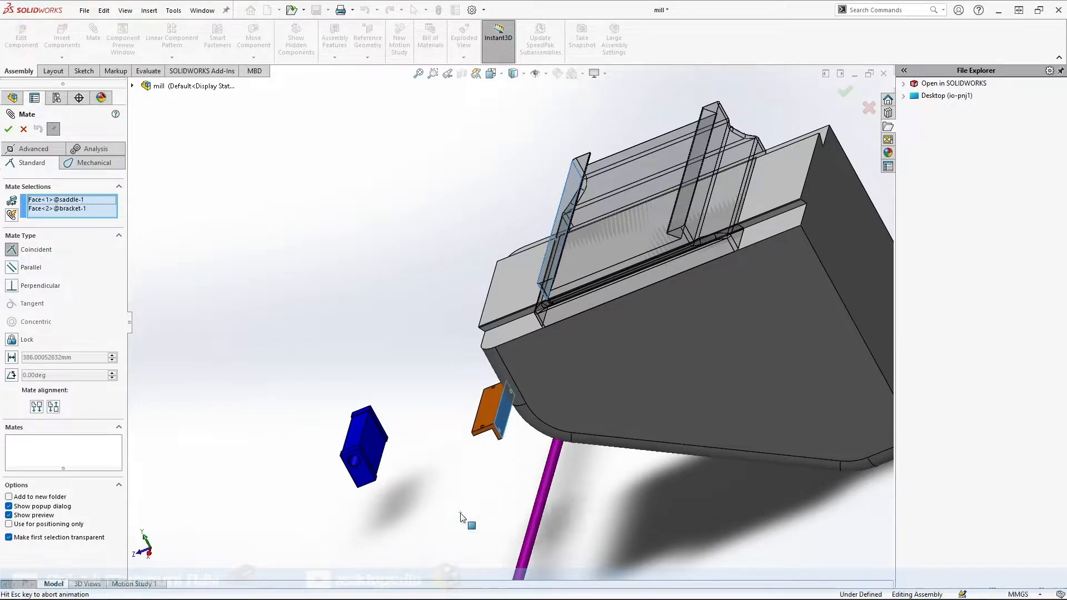
middle_drag(418, 305, 603, 297)
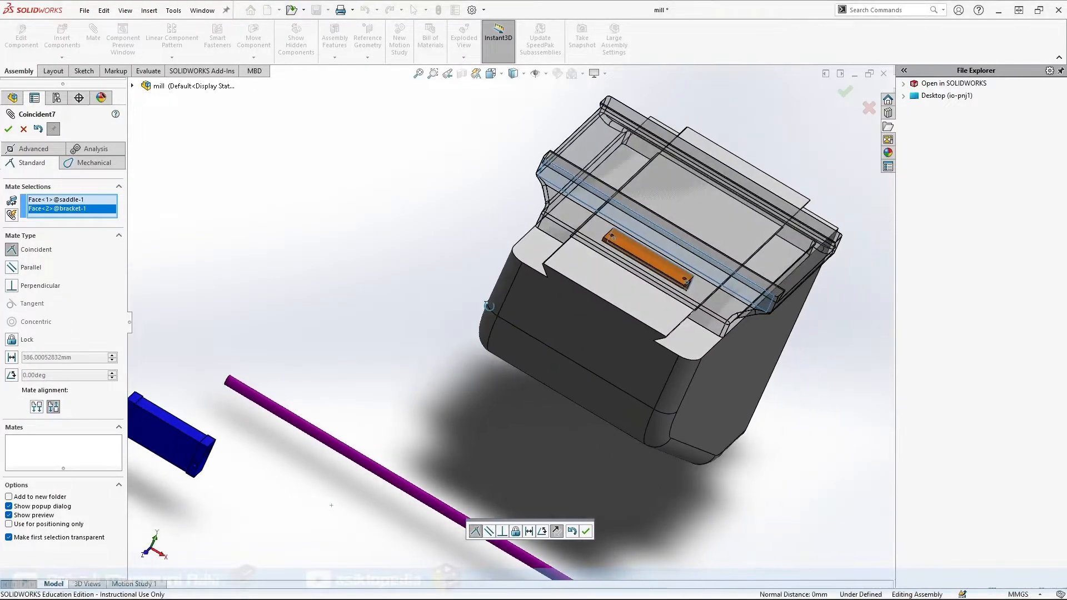
scroll(689, 244, down, 3)
scroll(690, 244, up, 6)
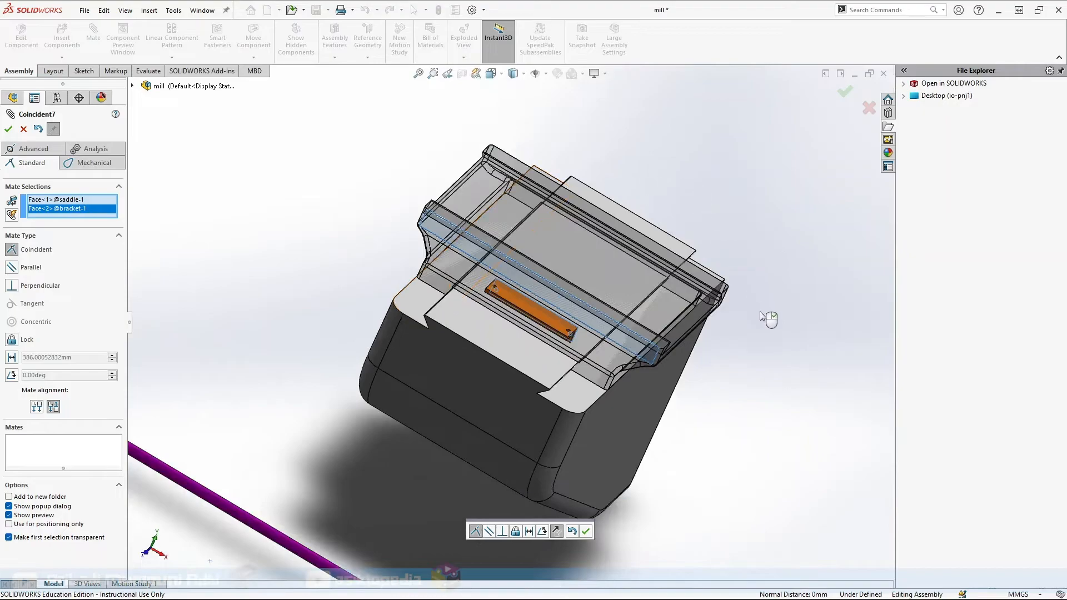
click(8, 129)
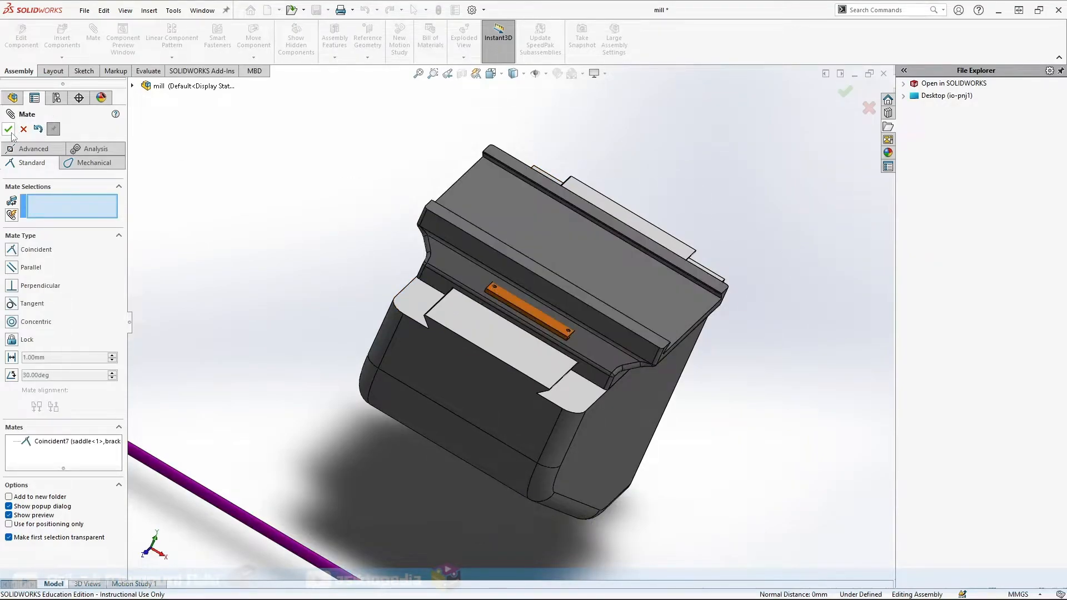
Slide the bracket upward along the saddle's front rail face, closer to the rail's top
mouse_move(717, 347)
middle_down()
mouse_move(723, 361)
mouse_move(710, 338)
middle_up()
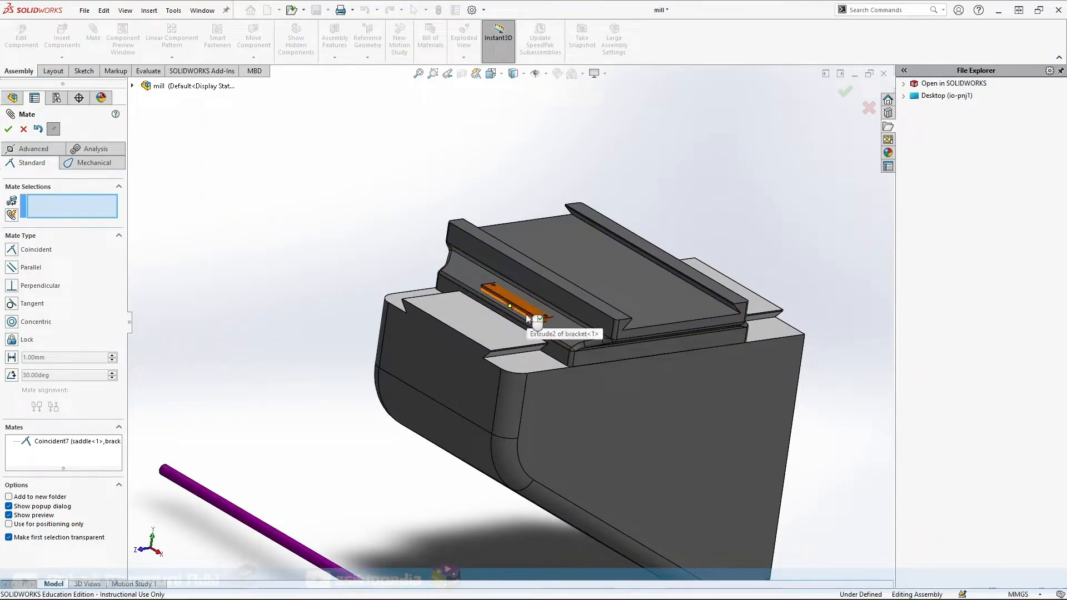
drag(528, 315, 509, 287)
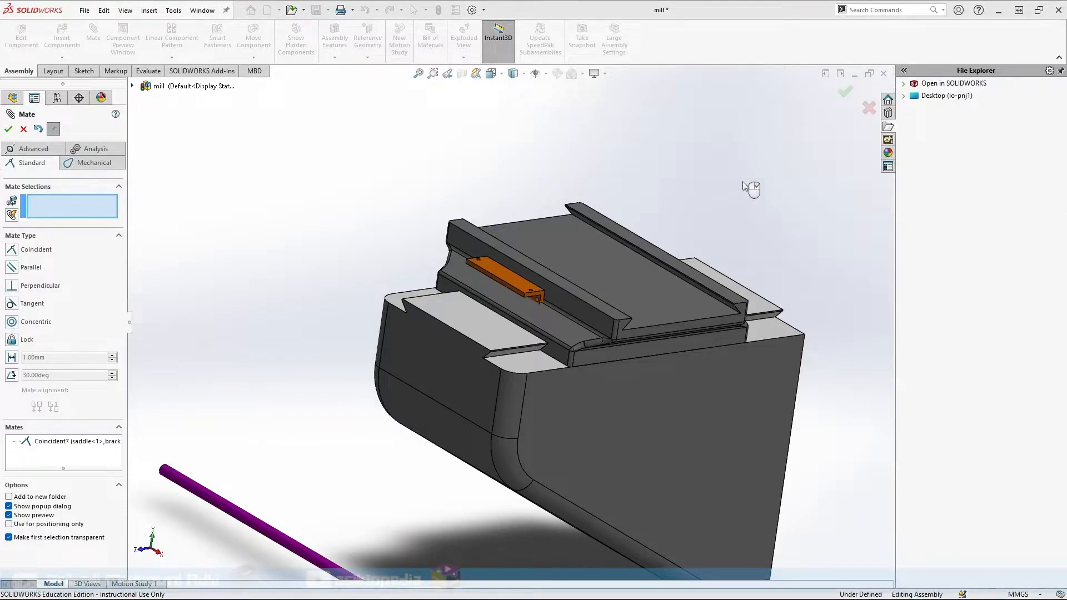
mouse_move(752, 186)
middle_down()
mouse_move(702, 209)
mouse_move(739, 201)
middle_up()
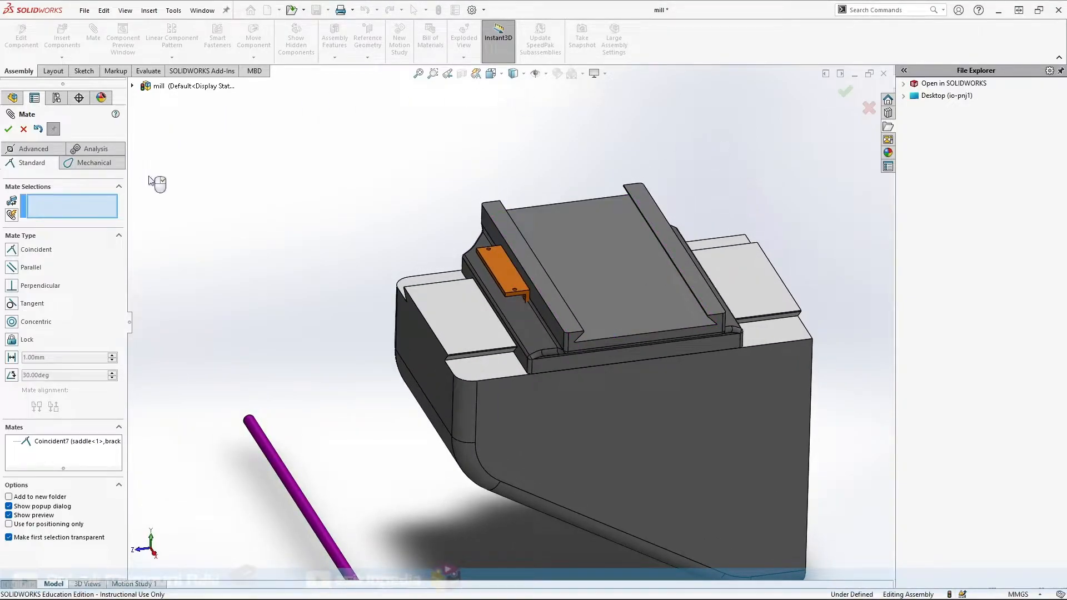
Add a 3 mm distance mate between the bracket's top face and the saddle's front rail top face, keeping the bracket below the rail top
click(496, 265)
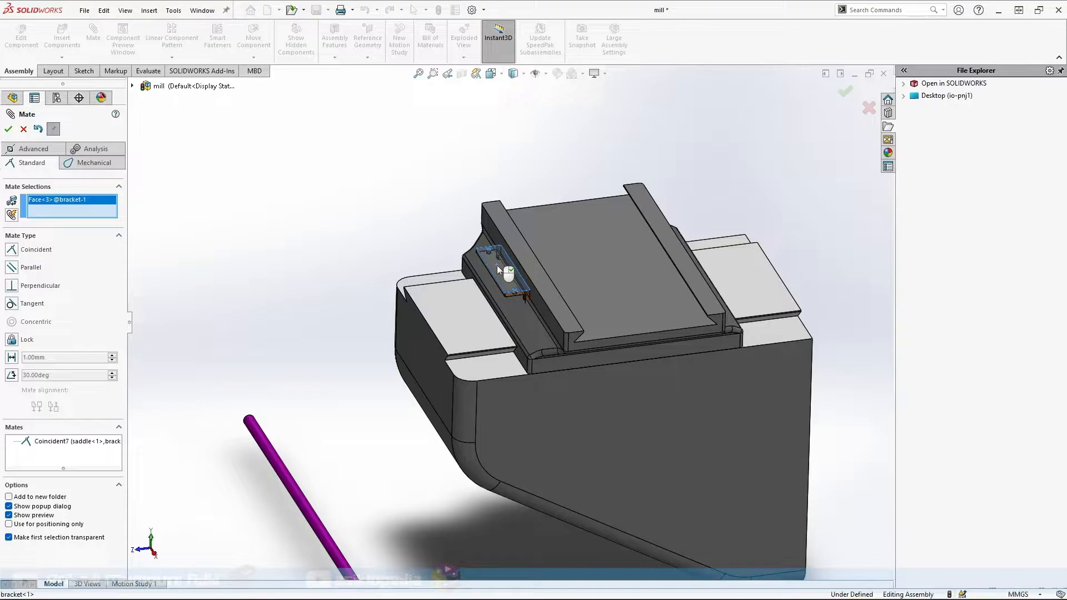
click(526, 255)
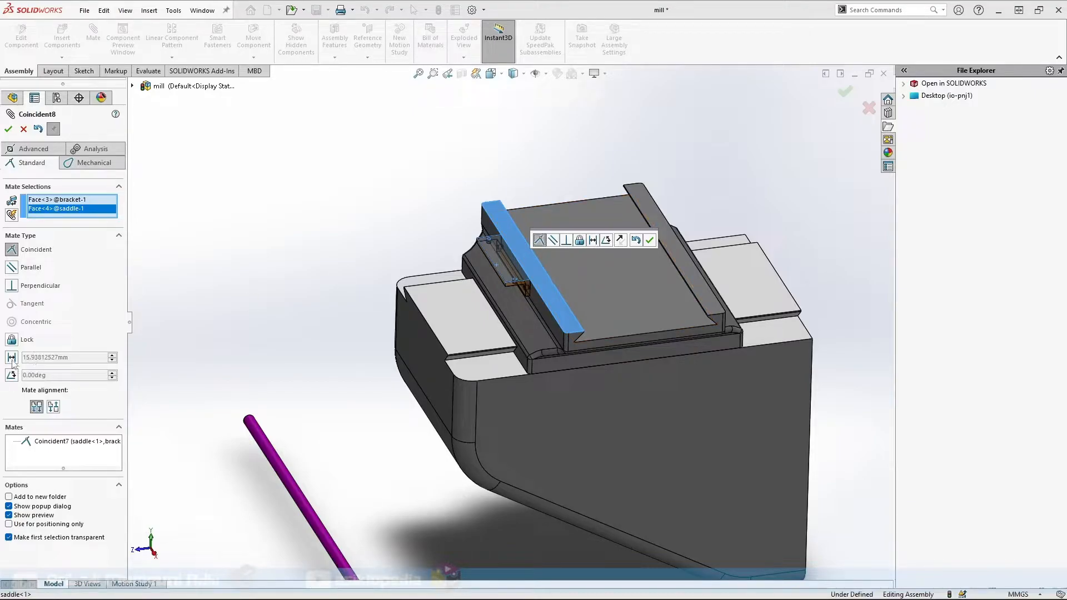
click(592, 240)
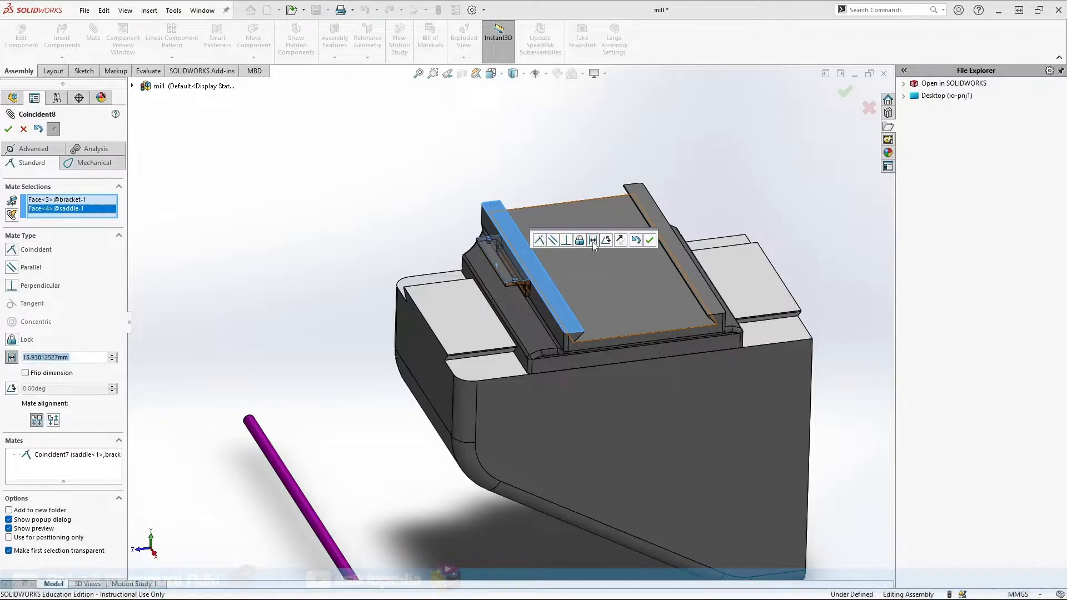
scroll(595, 283, down, 3)
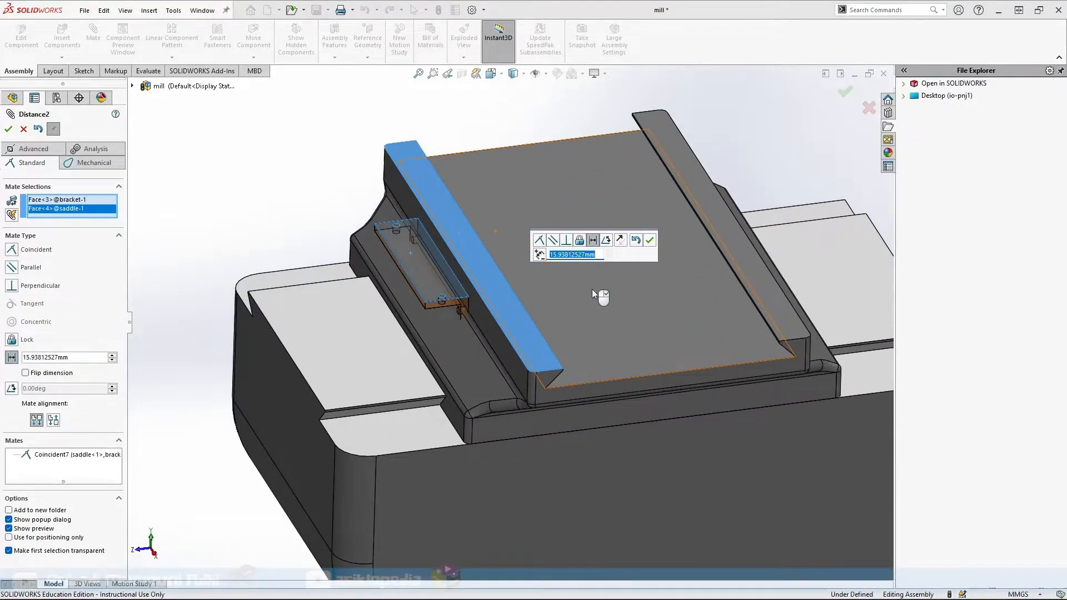
text(3)
key(Return)
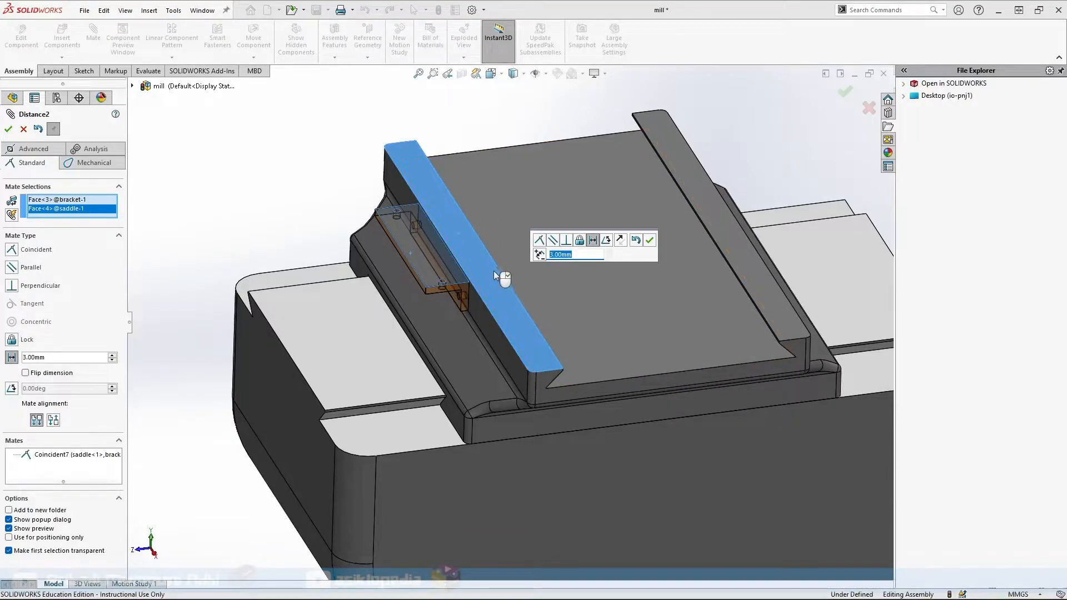
scroll(556, 278, down, 6)
middle_drag(552, 412, 458, 432)
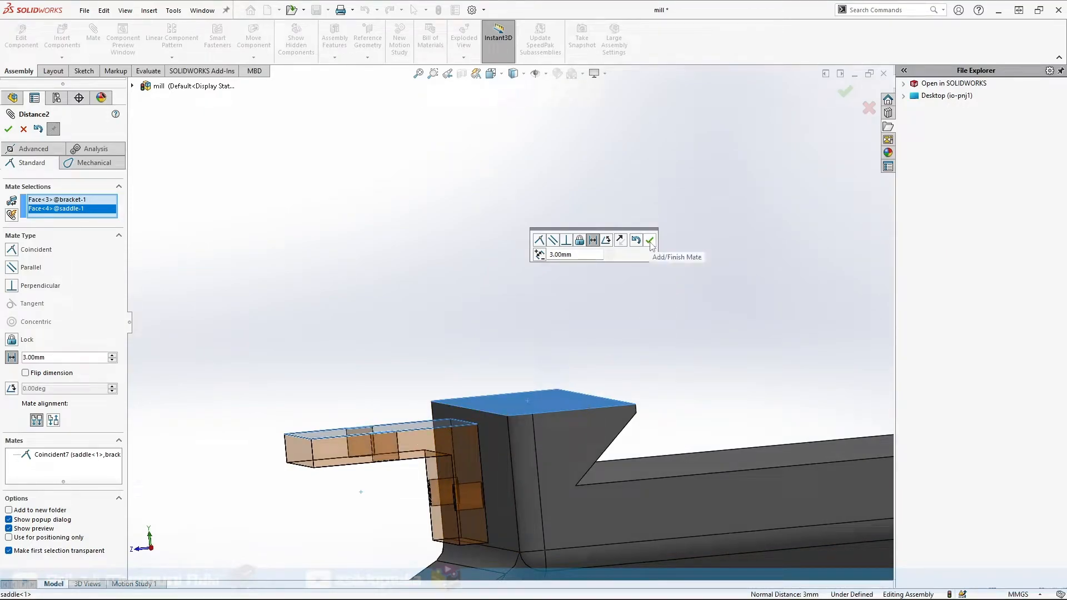
click(539, 256)
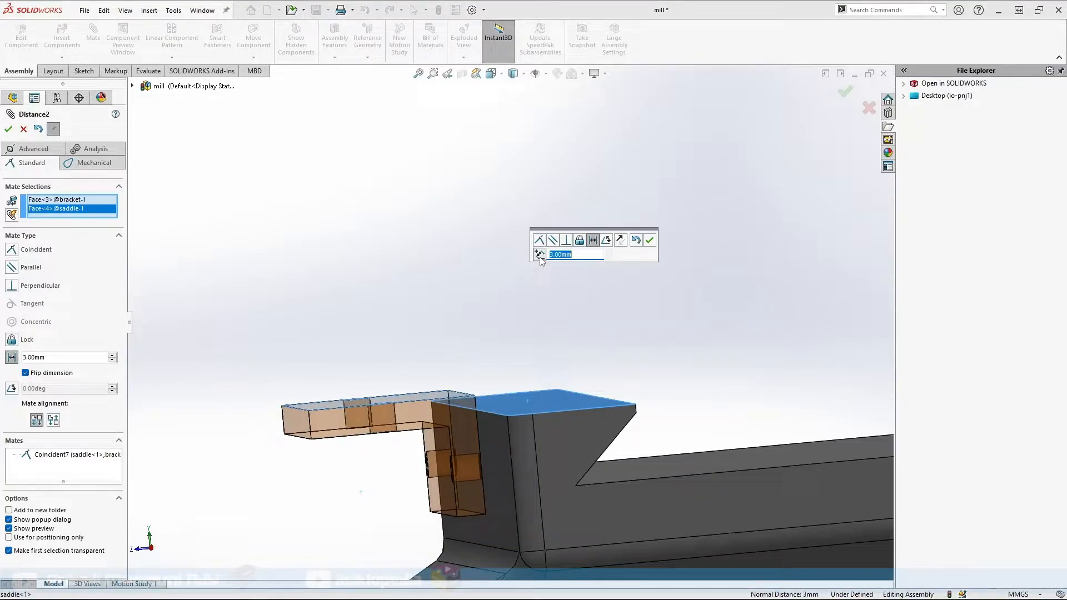
click(539, 256)
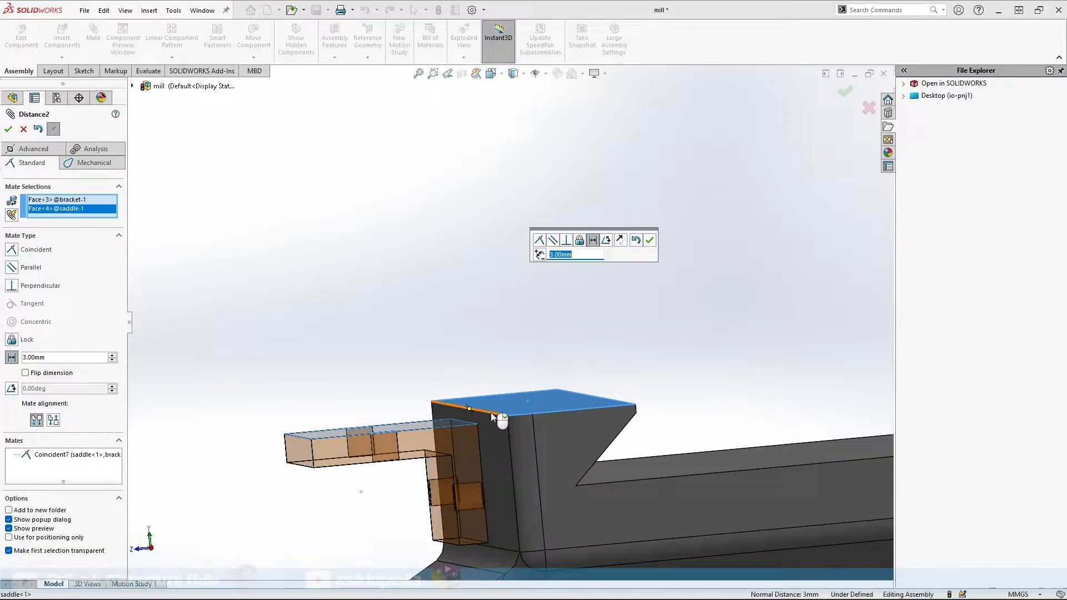
click(649, 242)
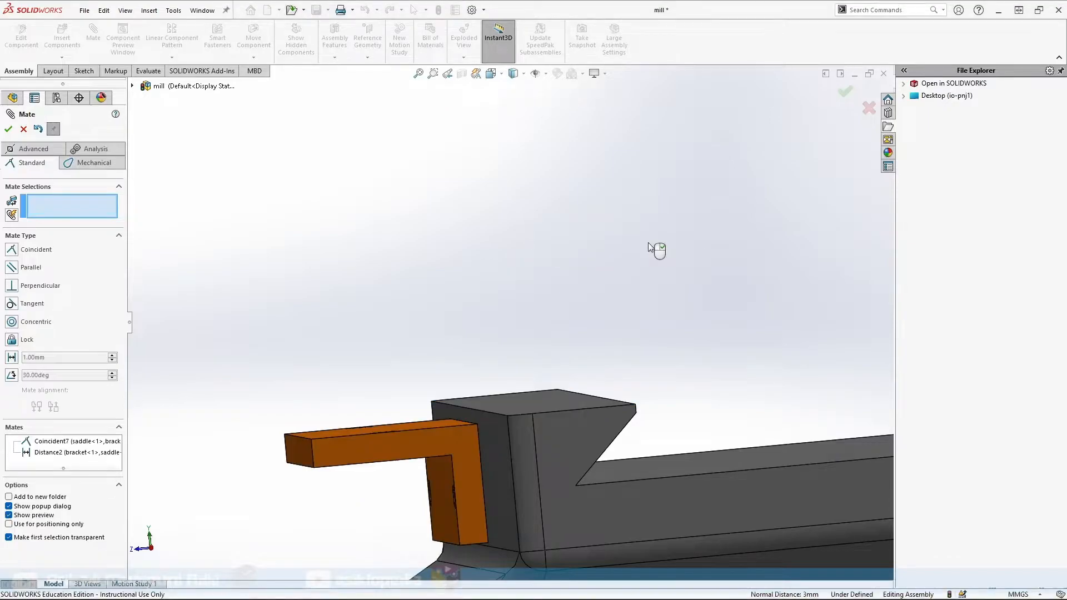
Center the bracket on the saddle with a coincident mate between their Right Planes, and finish mating
middle_drag(388, 343, 445, 367)
scroll(445, 372, up, 4)
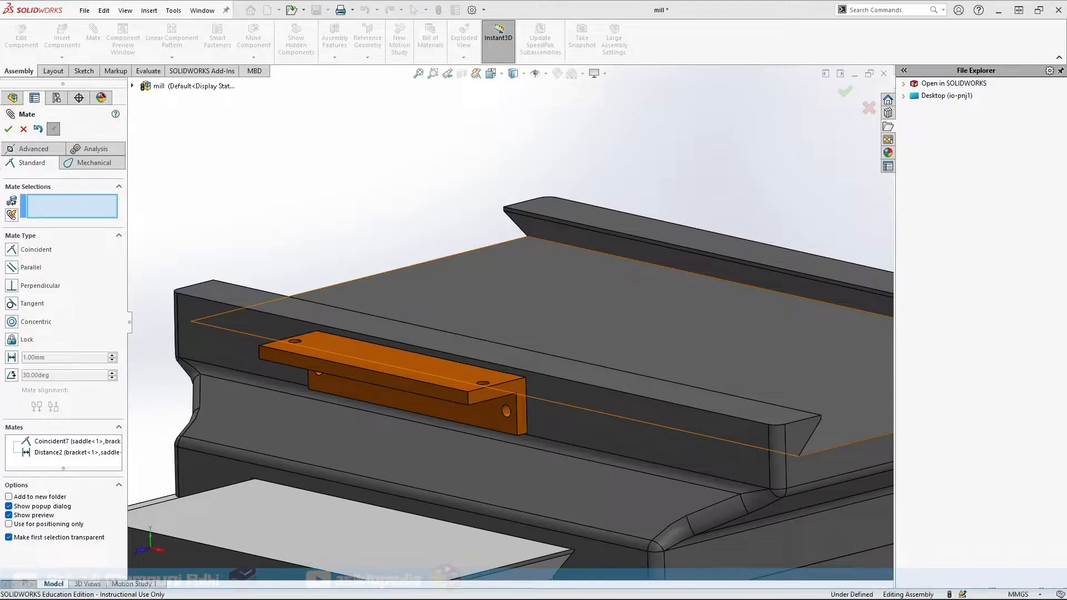
scroll(336, 245, up, 2)
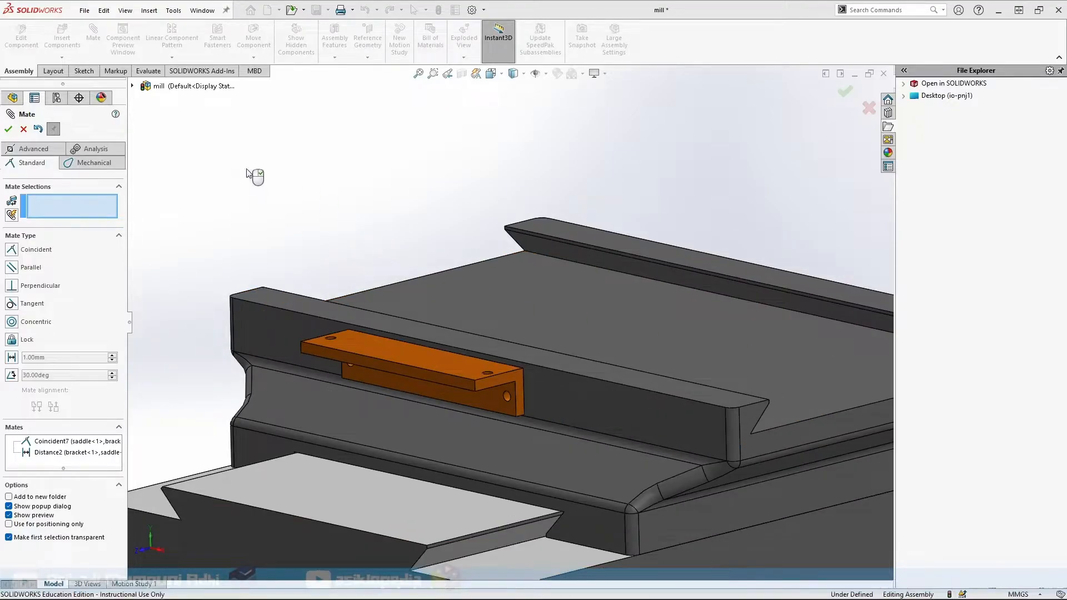
click(133, 87)
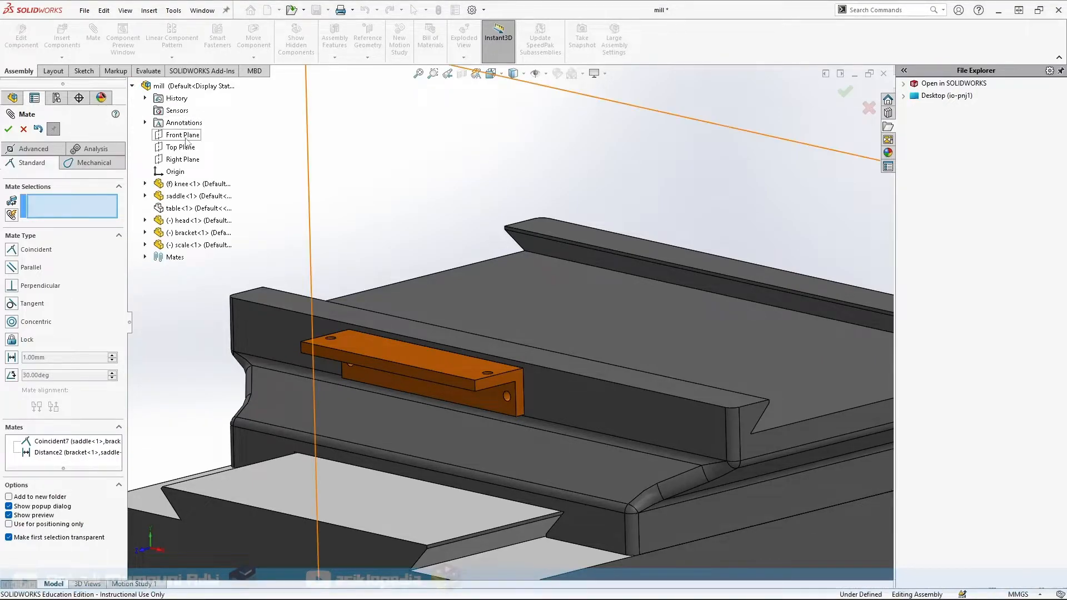
click(145, 233)
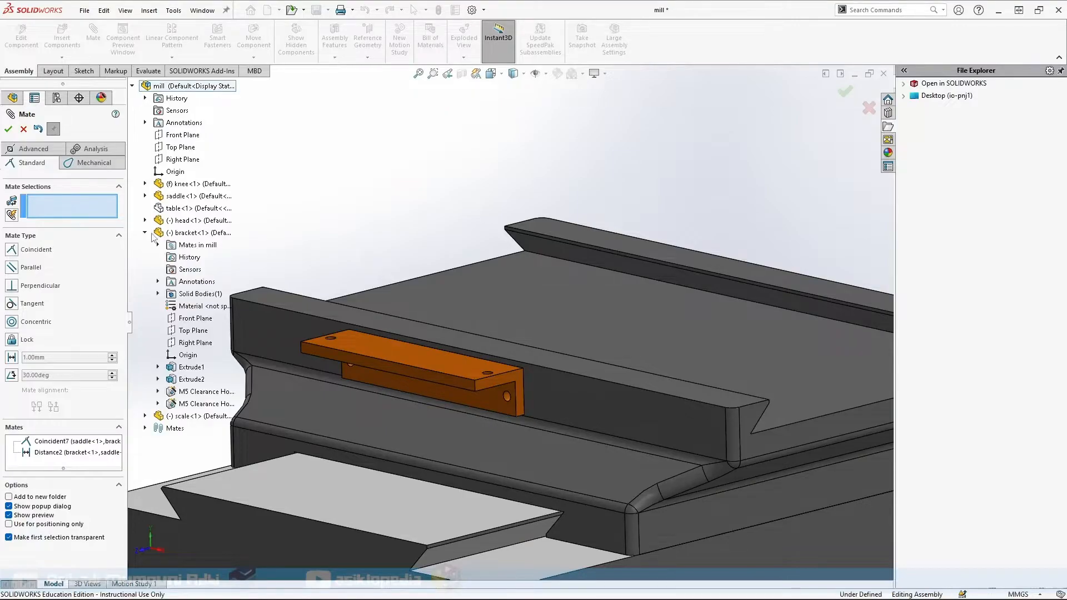
click(195, 343)
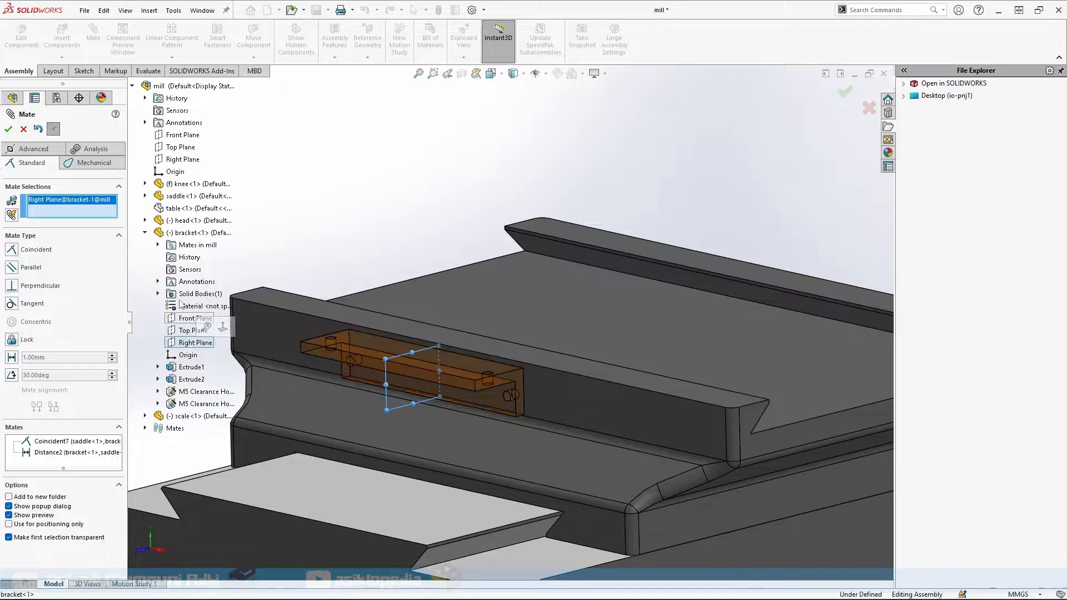
click(145, 195)
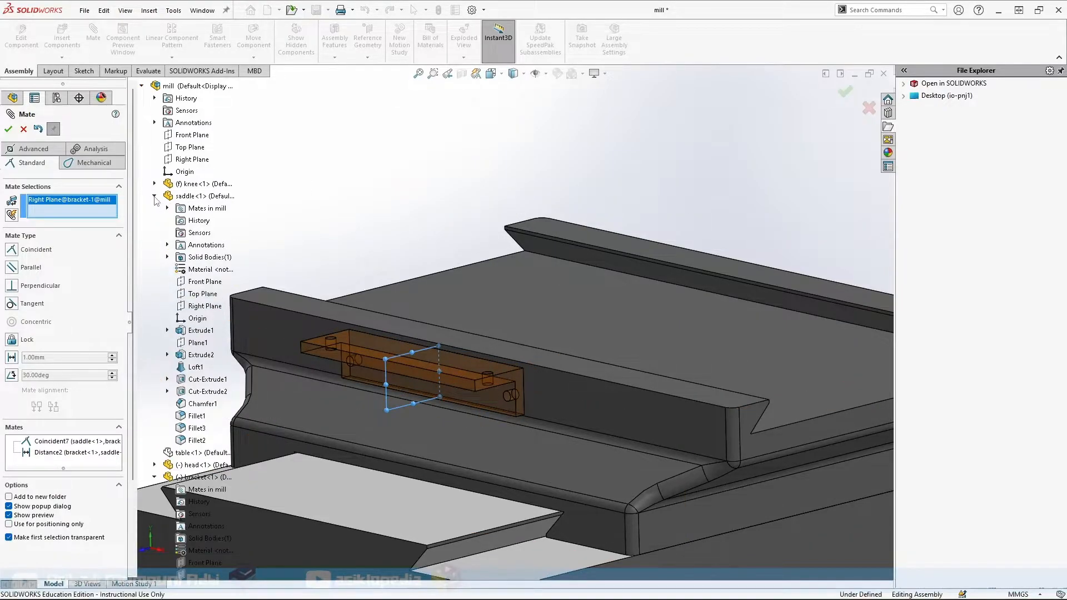
click(199, 306)
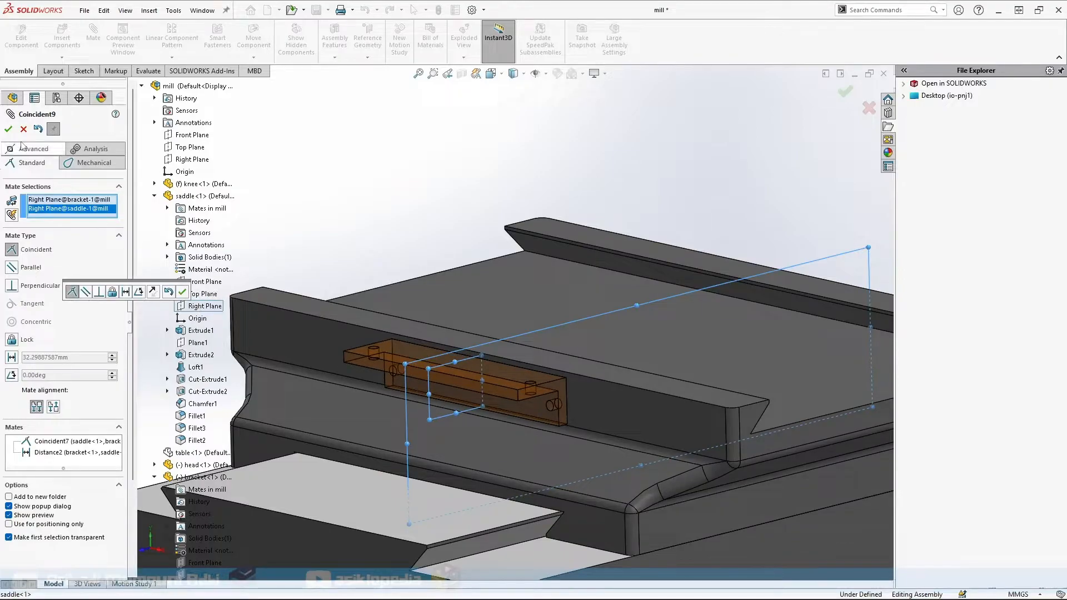
click(9, 129)
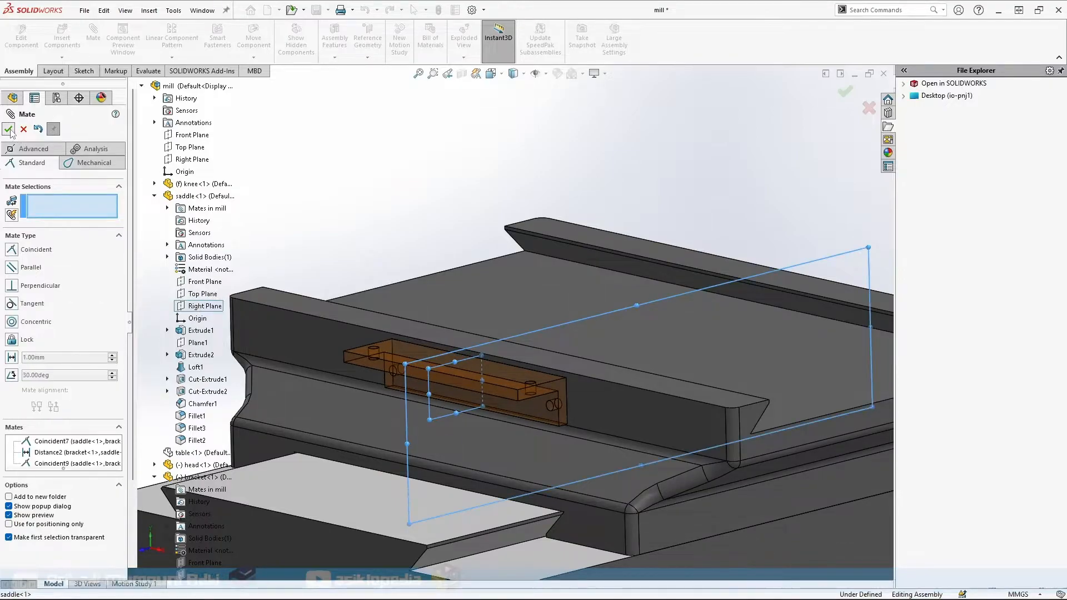
click(139, 86)
scroll(459, 292, up, 3)
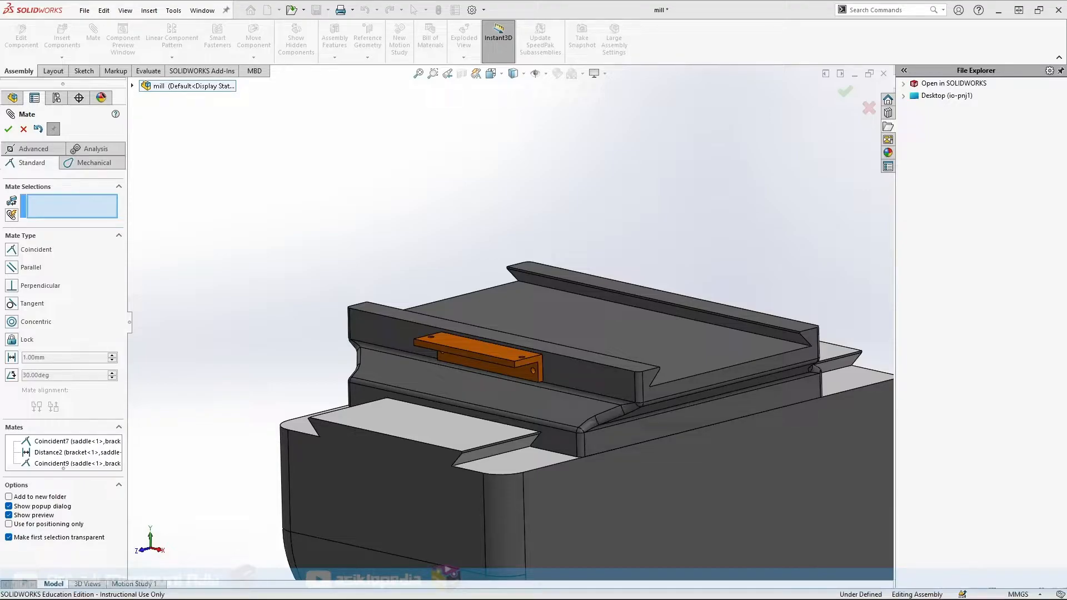
click(8, 130)
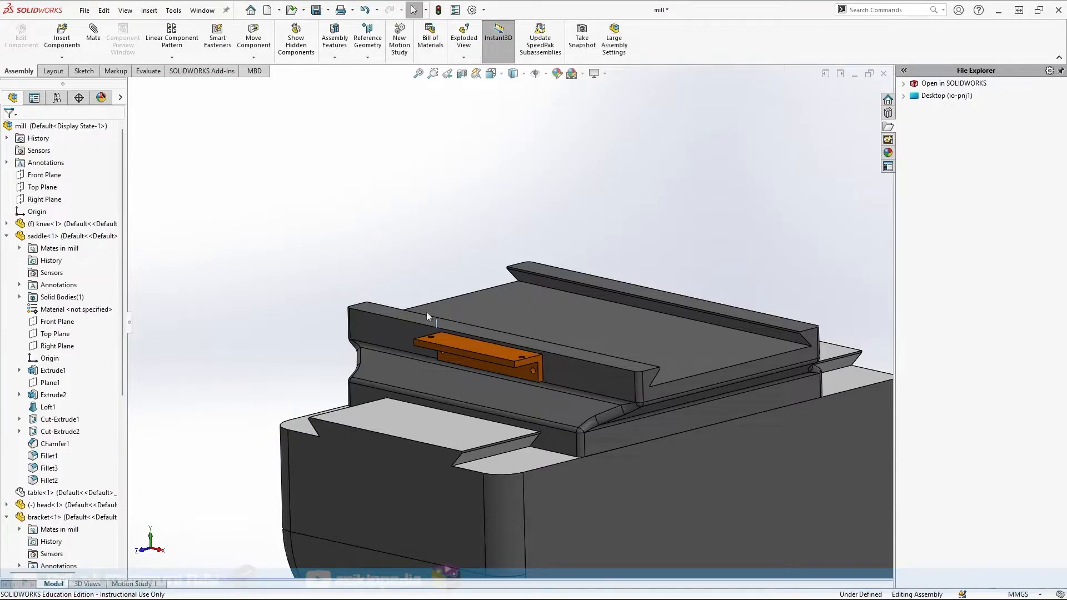
Collapse all expanded items in the mill assembly's feature tree
click(466, 343)
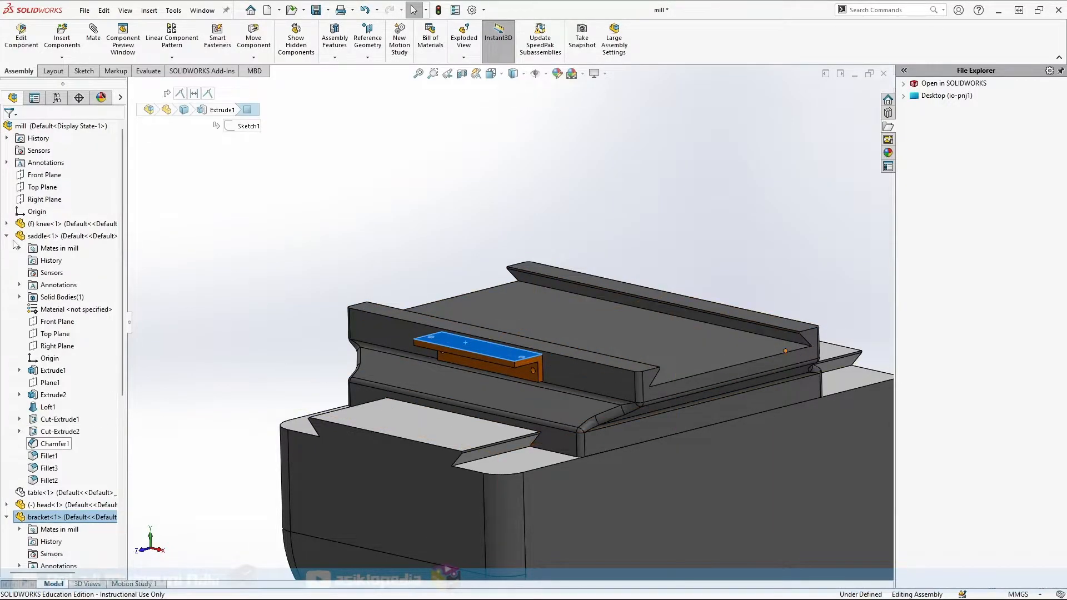
scroll(279, 407, down, 2)
scroll(298, 486, up, 6)
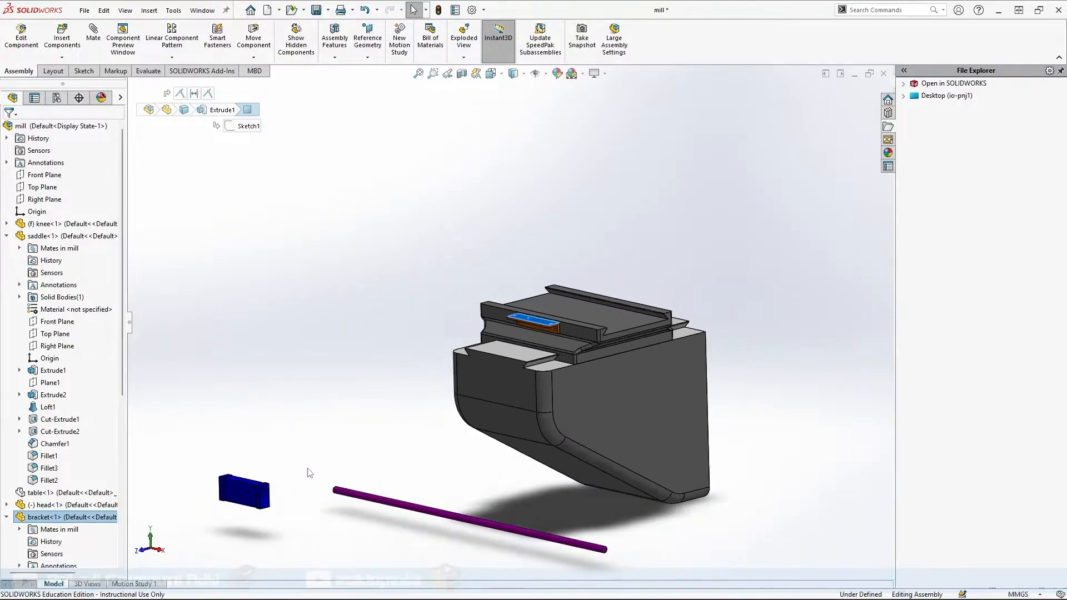
click(248, 498)
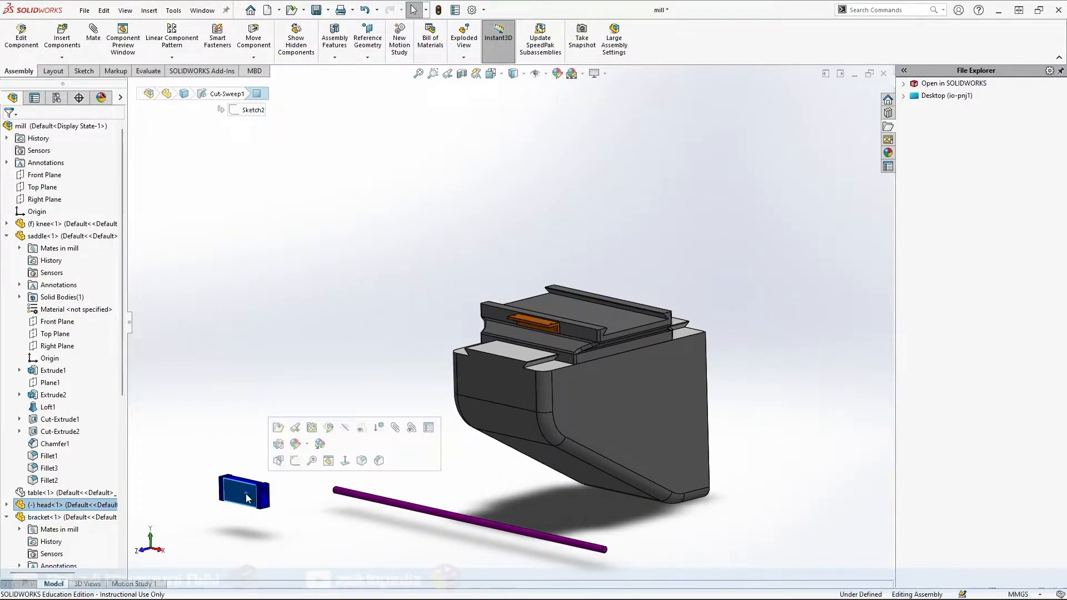
click(271, 344)
click(36, 125)
right_click(36, 126)
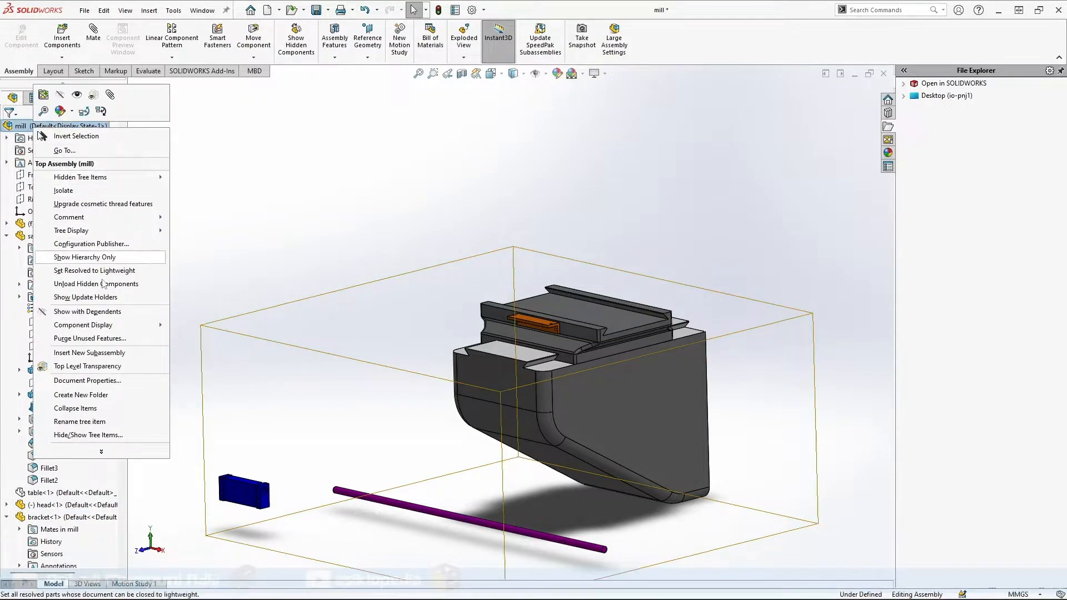
click(75, 408)
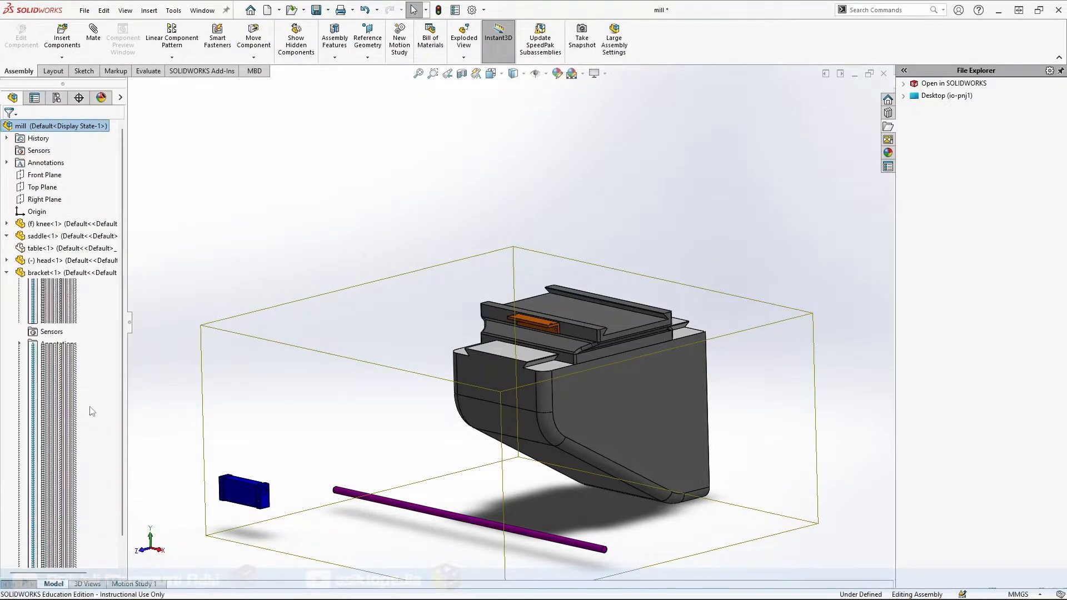
click(292, 245)
Move the head from in front of the knee up to the free space beside the bracket
scroll(613, 323, up, 2)
scroll(613, 324, down, 4)
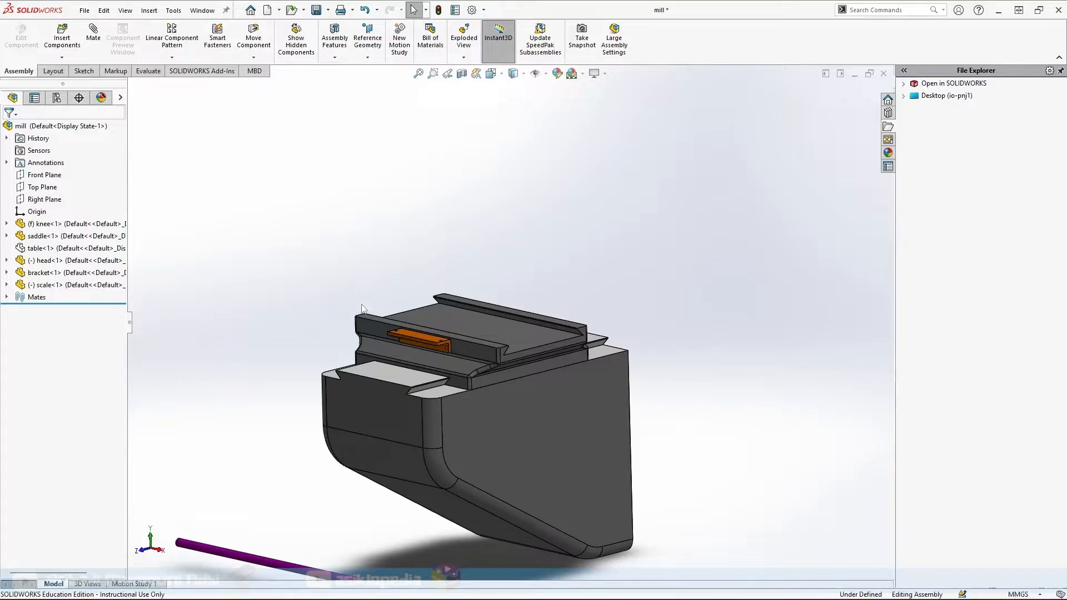
scroll(298, 417, up, 3)
click(255, 449)
drag(262, 442, 369, 313)
scroll(426, 331, down, 5)
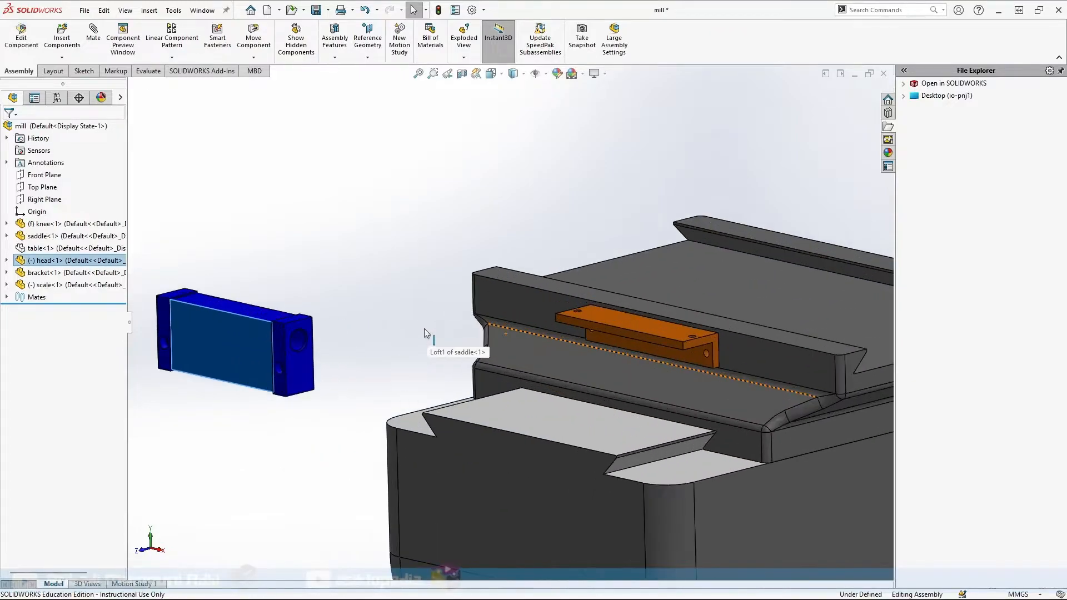
middle_drag(424, 333, 362, 374)
click(359, 375)
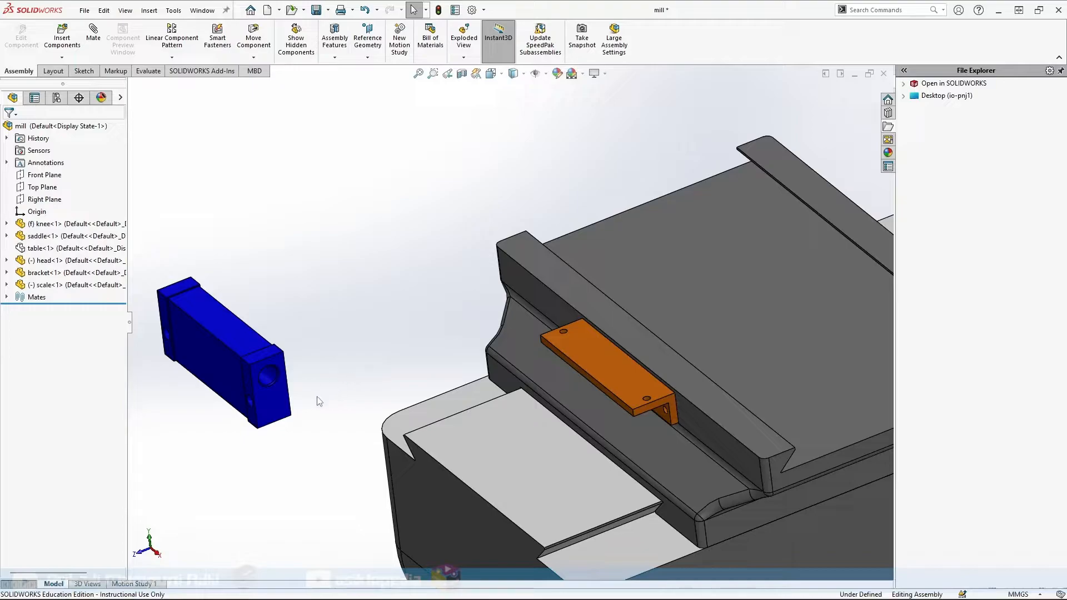
Add a coincident mate between the bracket's top face and the recessed underside face of the head
scroll(312, 405, down, 4)
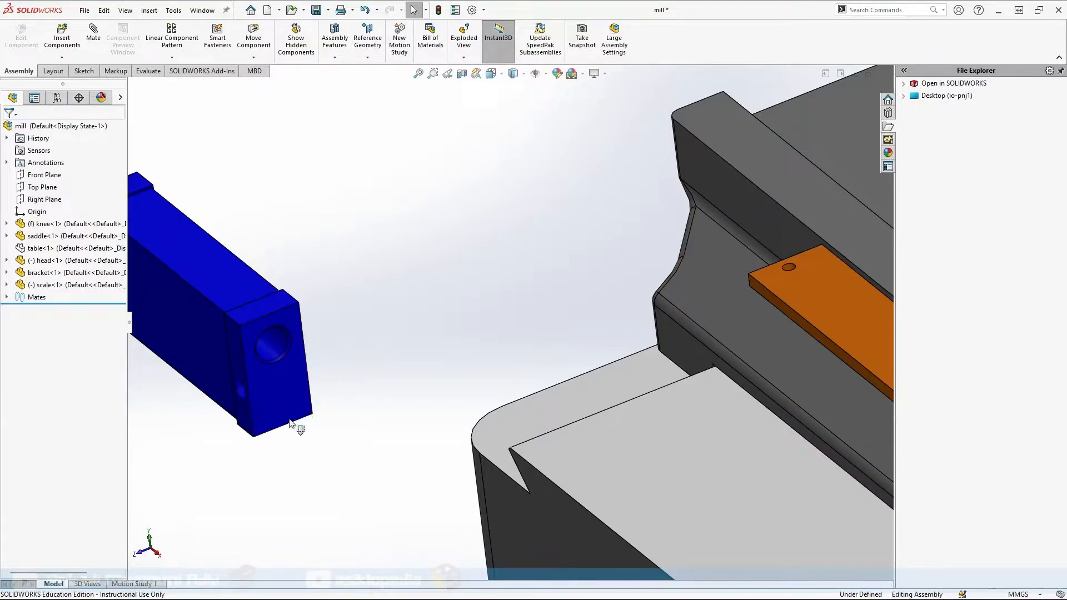
middle_drag(303, 453, 313, 361)
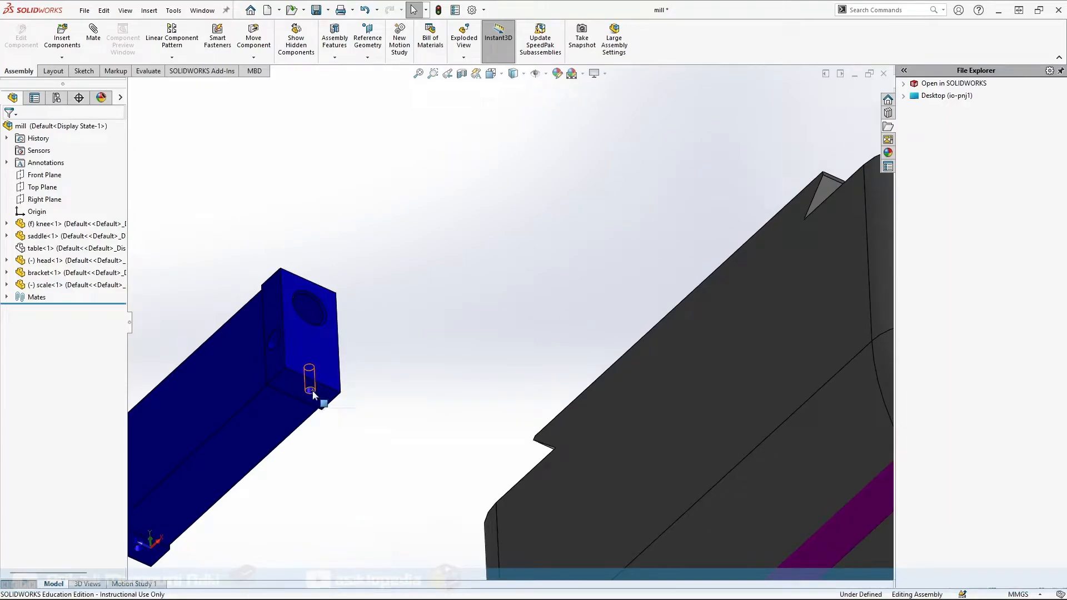
middle_drag(397, 314, 715, 341)
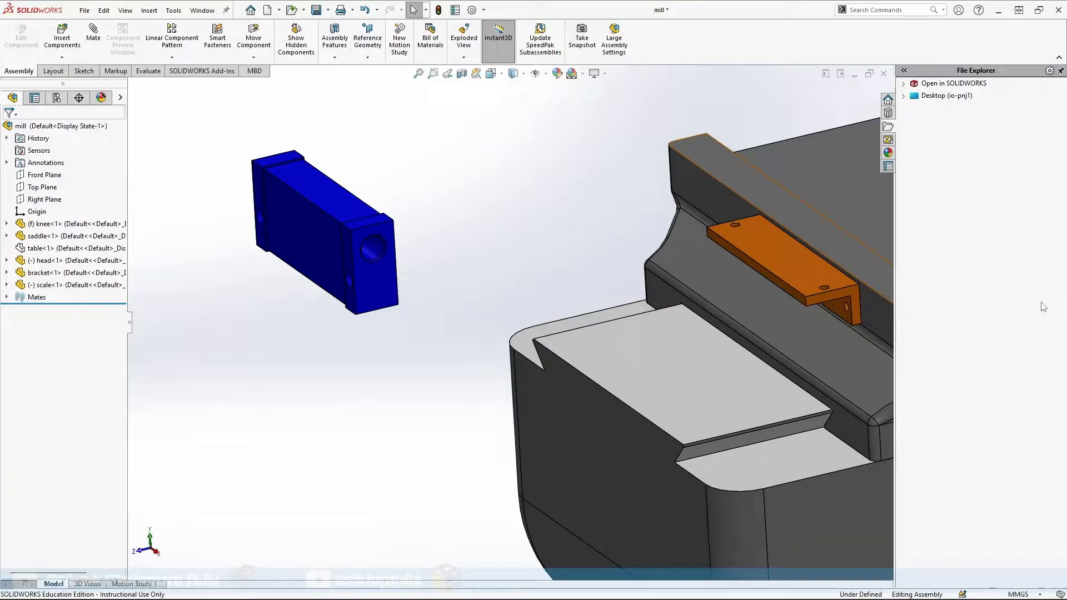
middle_drag(401, 358, 393, 285)
middle_drag(536, 269, 508, 374)
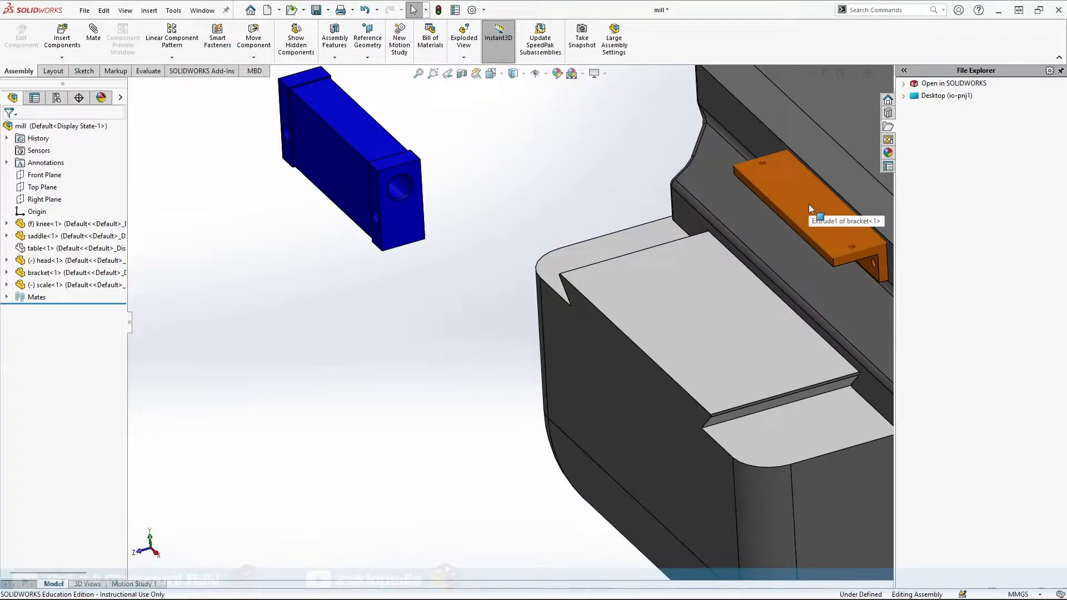
click(799, 191)
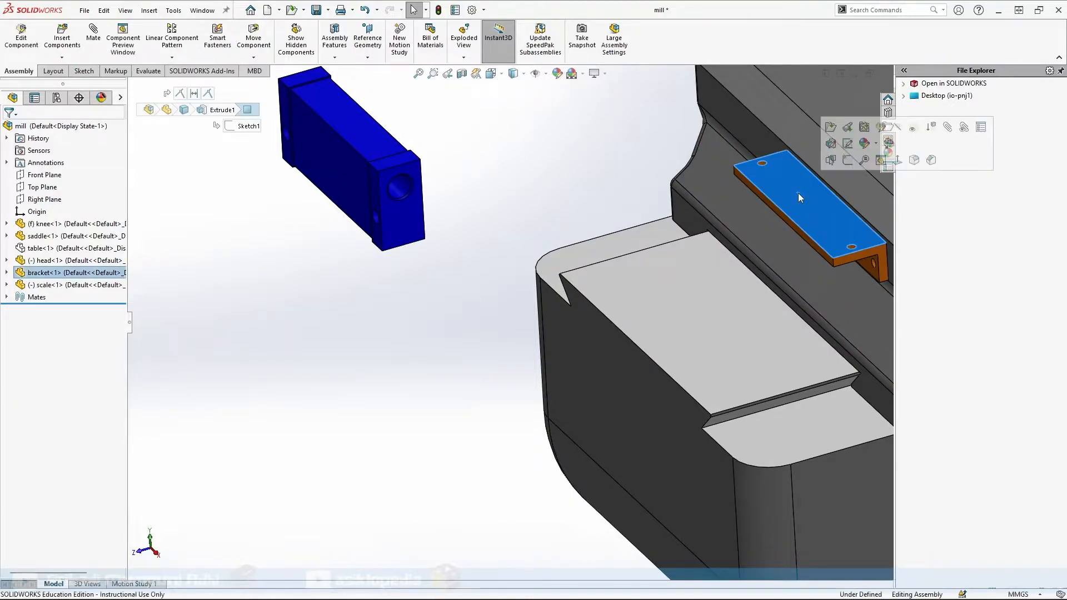
middle_drag(452, 334, 471, 228)
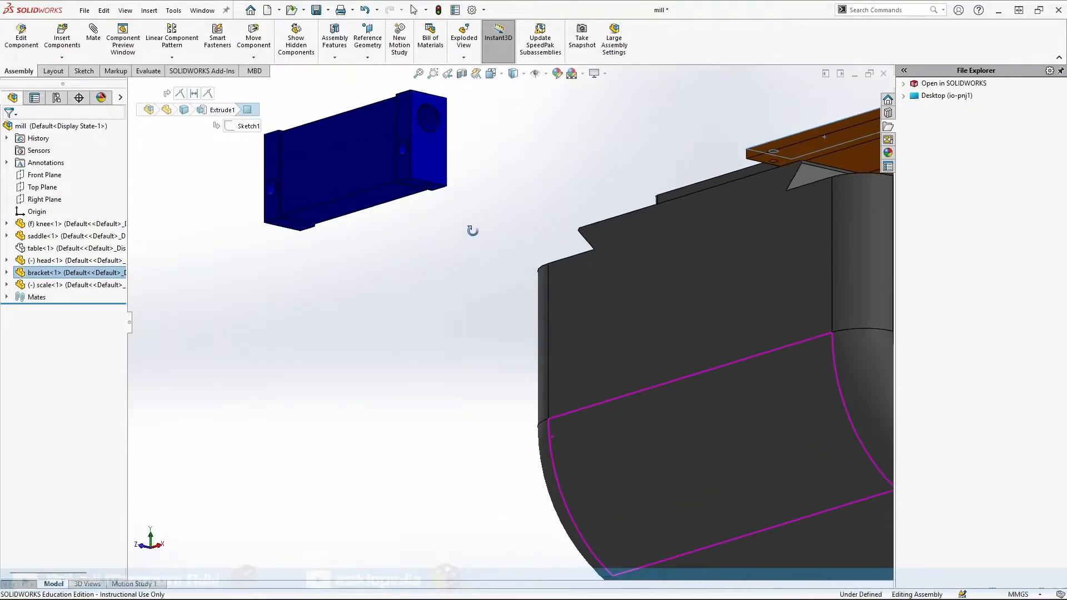
ctrl+click(371, 205)
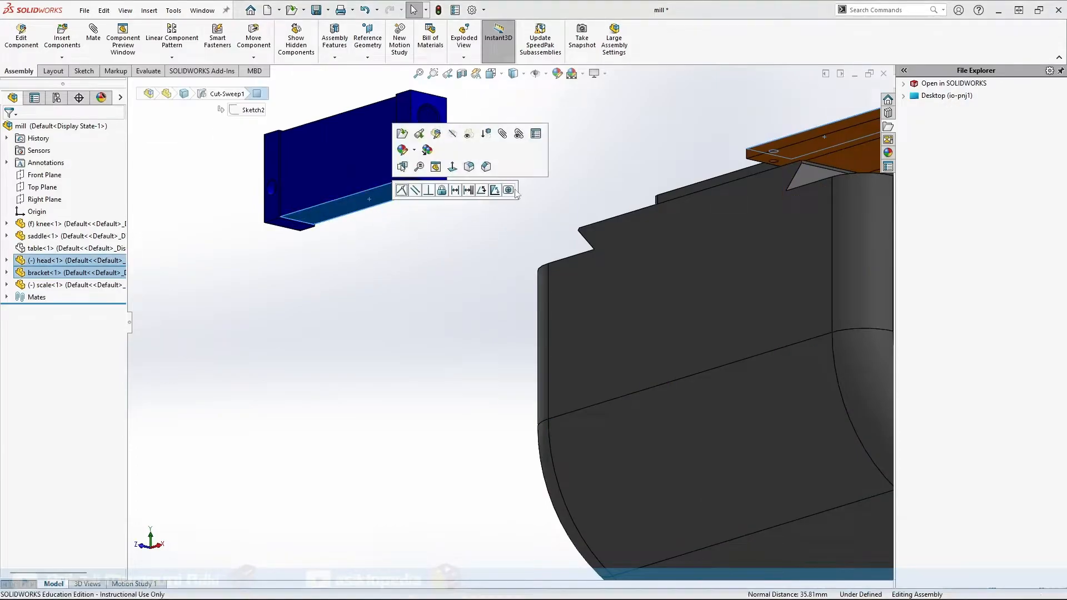
click(401, 191)
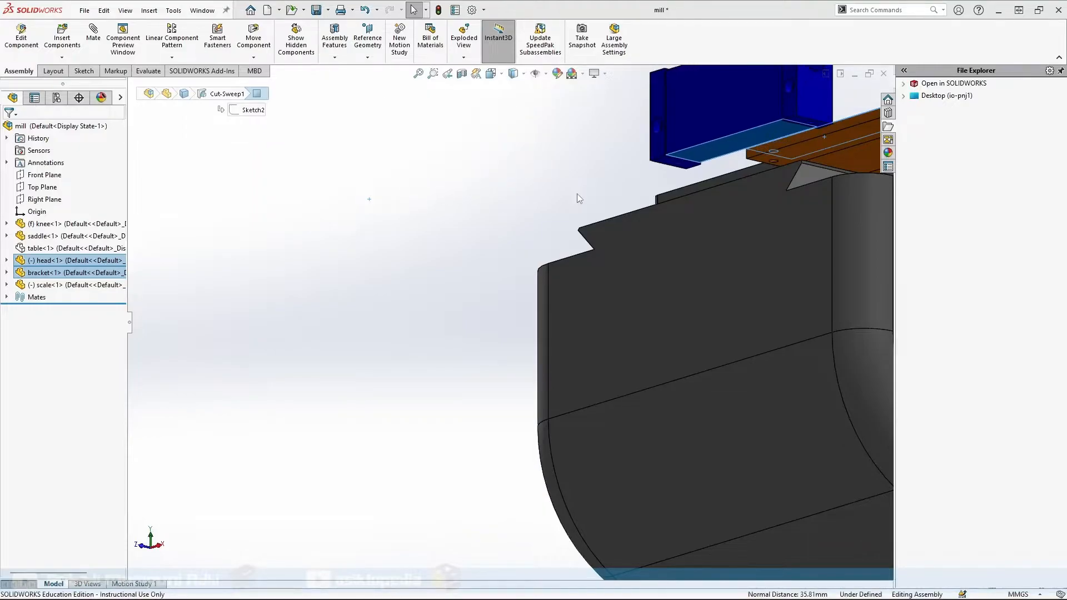
Add a concentric mate between the head's hidden M5x0.8 tapped hole, reached with Select Other, and the bracket's near-end M5 clearance hole
scroll(718, 187, up, 4)
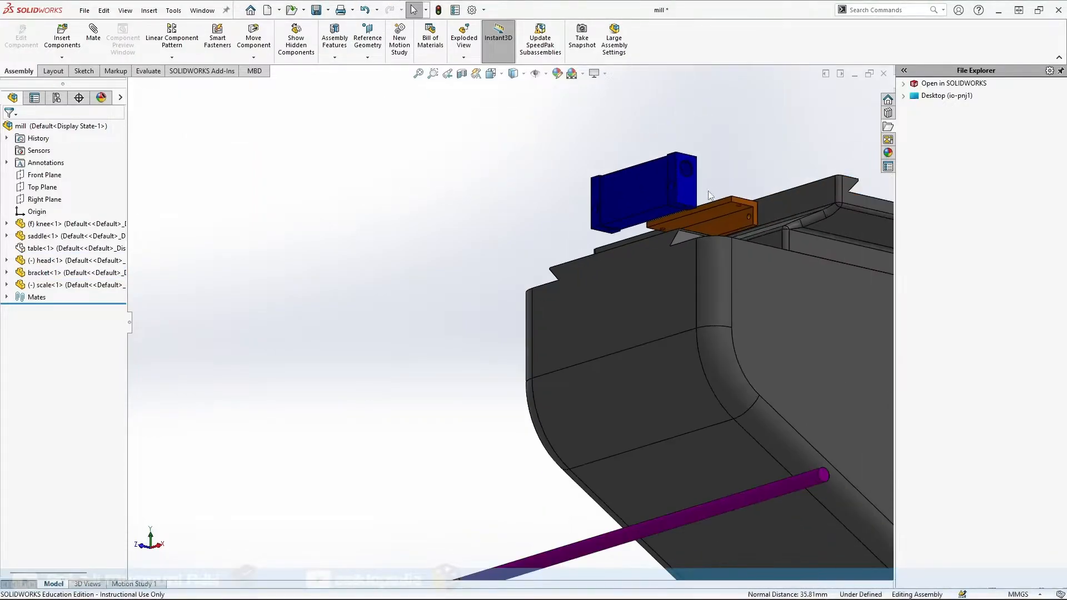
middle_drag(732, 181, 719, 270)
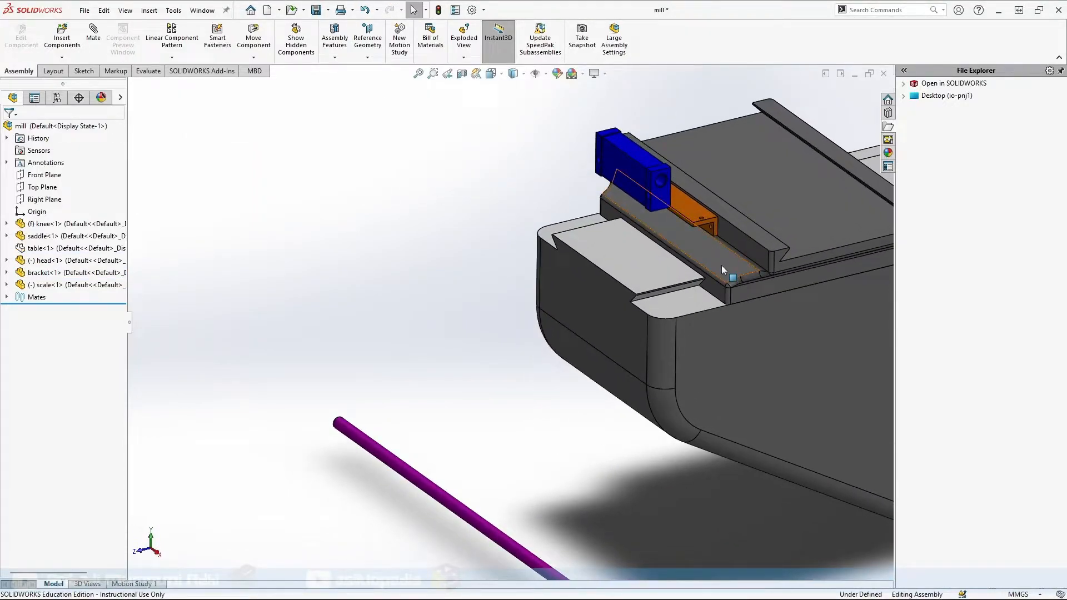
key(ctrl+7)
scroll(496, 235, down, 5)
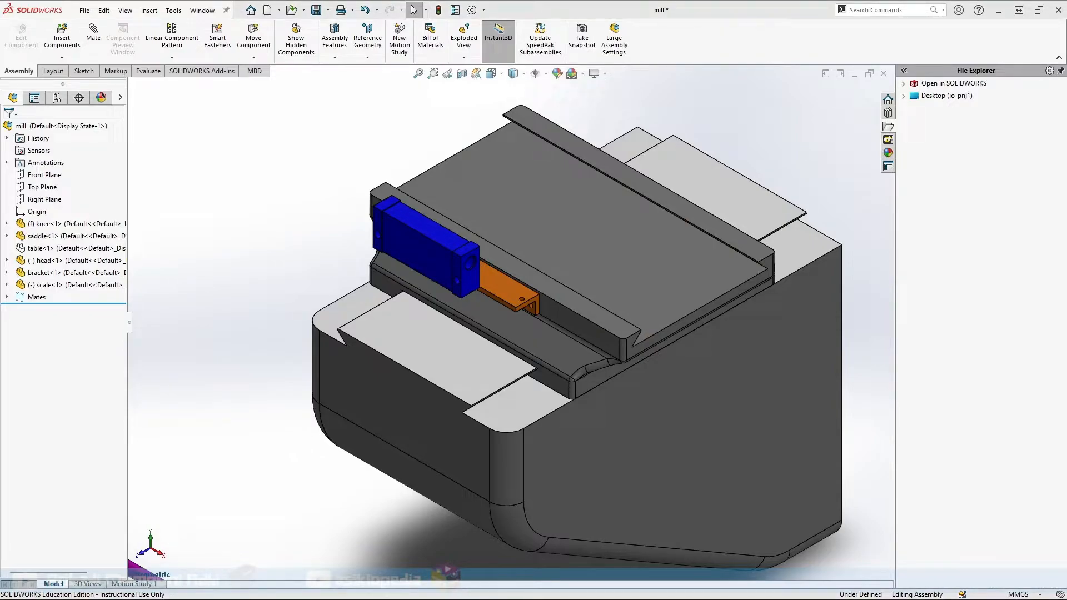
scroll(509, 293, down, 8)
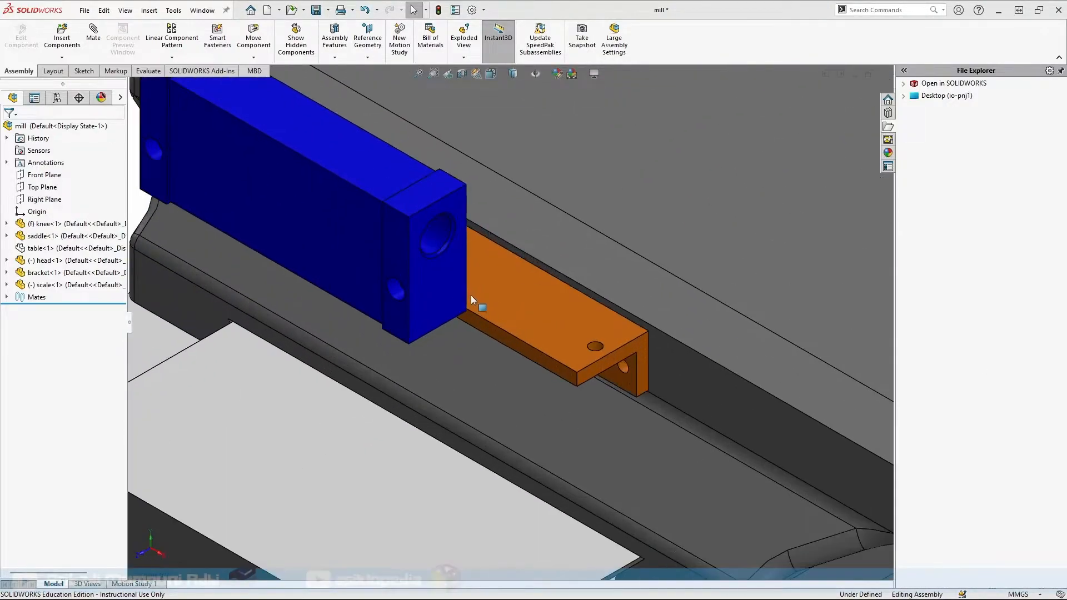
scroll(315, 186, down, 2)
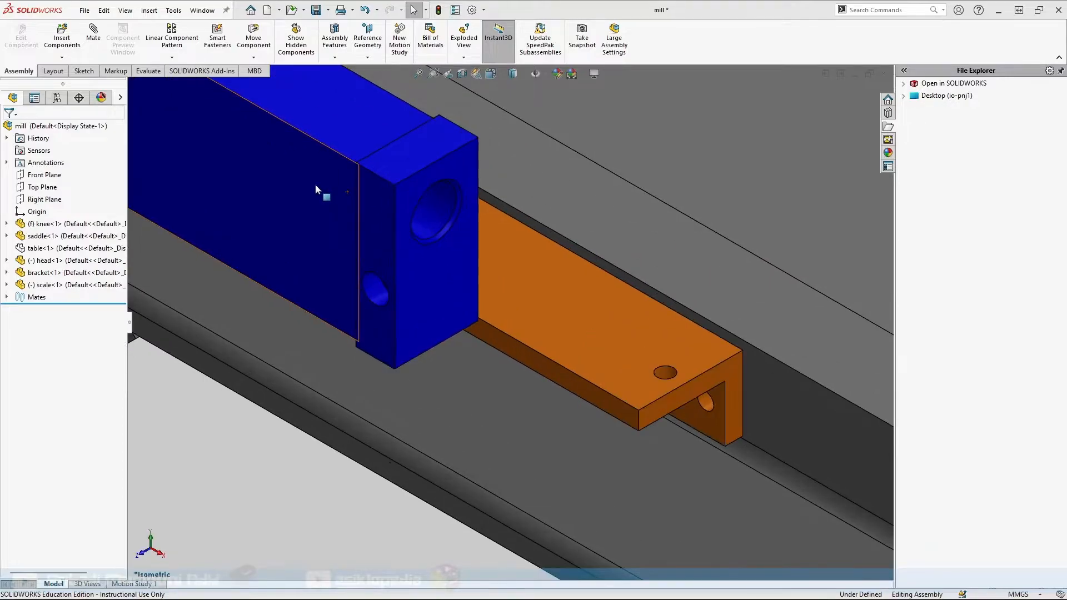
right_click(432, 284)
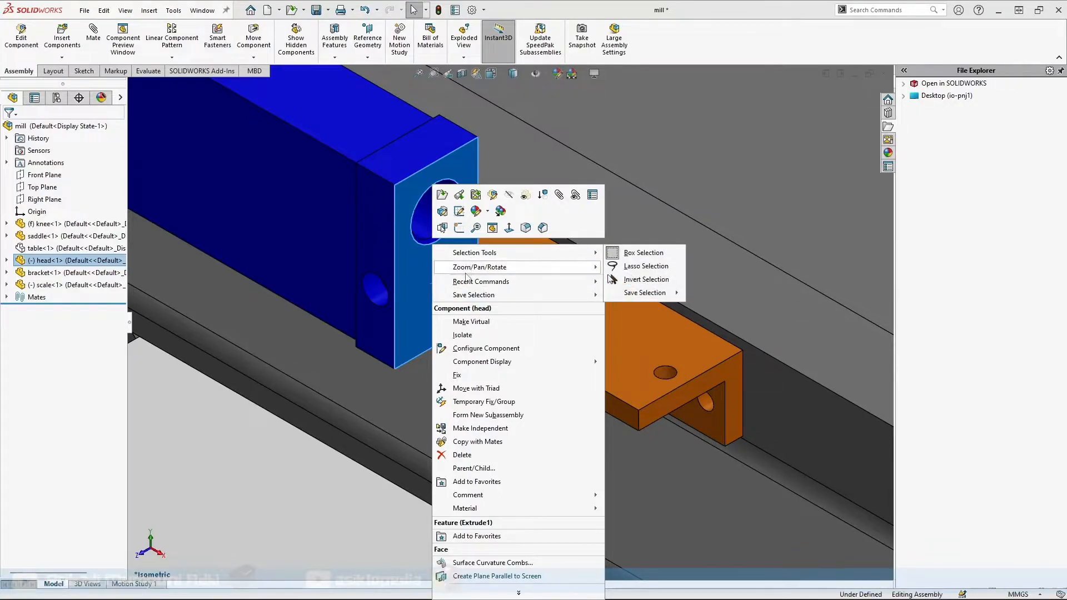
mouse_move(467, 272)
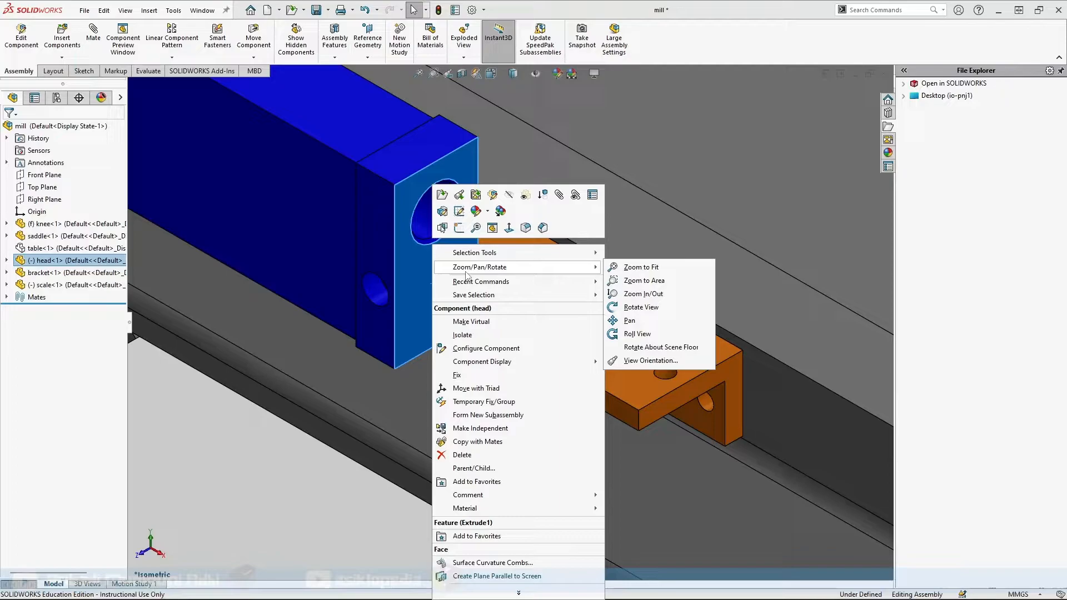
click(442, 228)
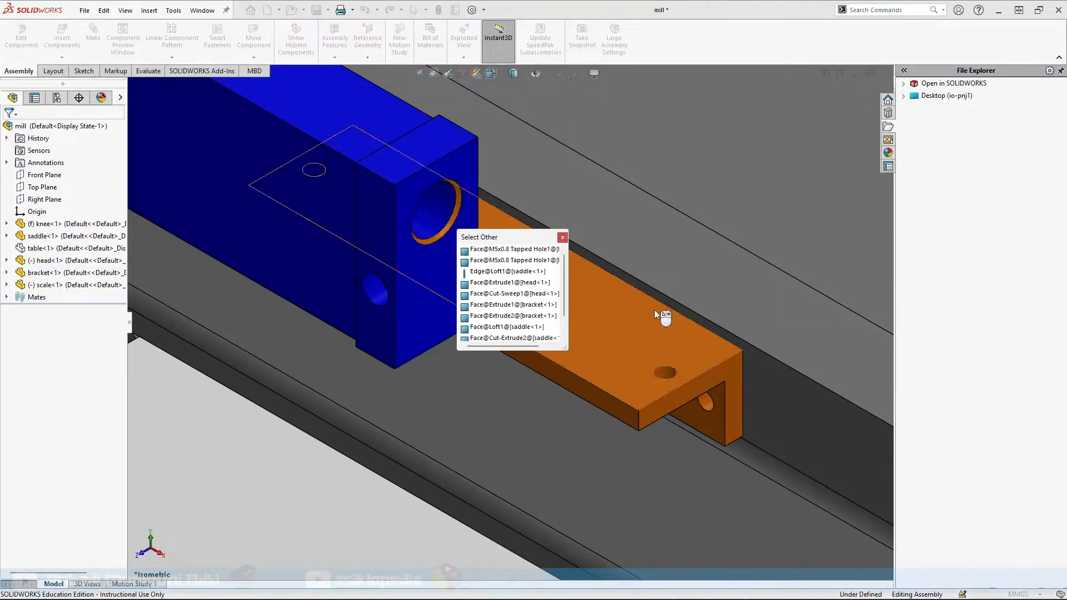
drag(498, 237, 643, 182)
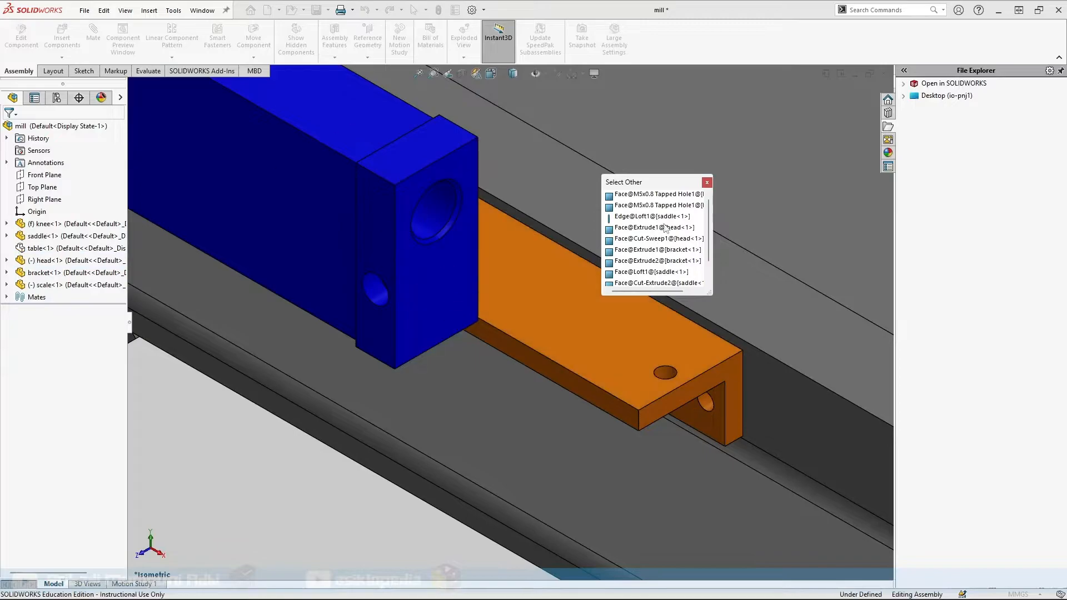
click(660, 206)
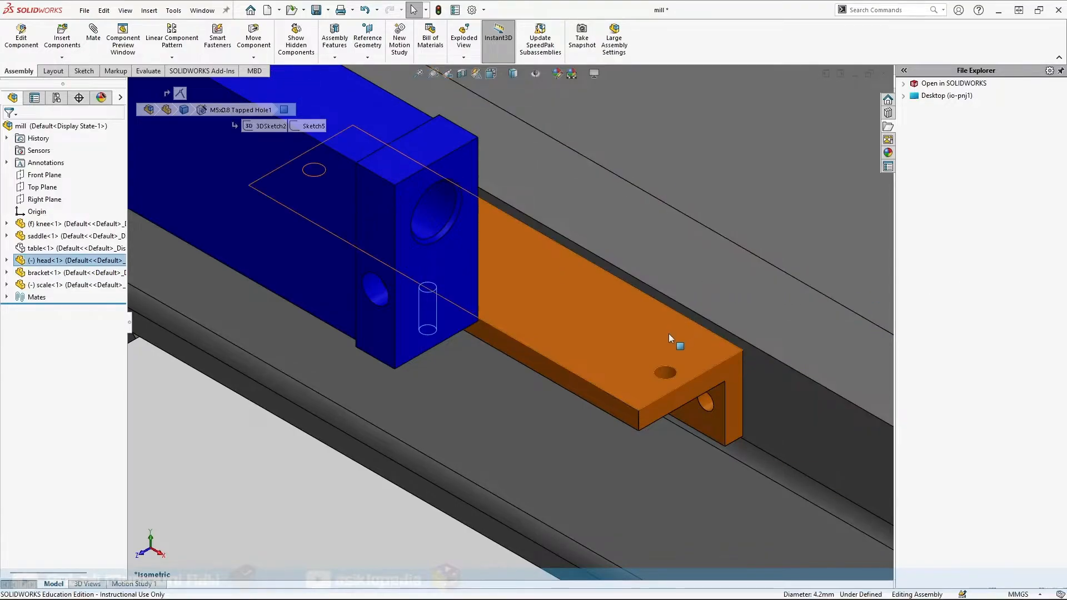
ctrl+click(669, 374)
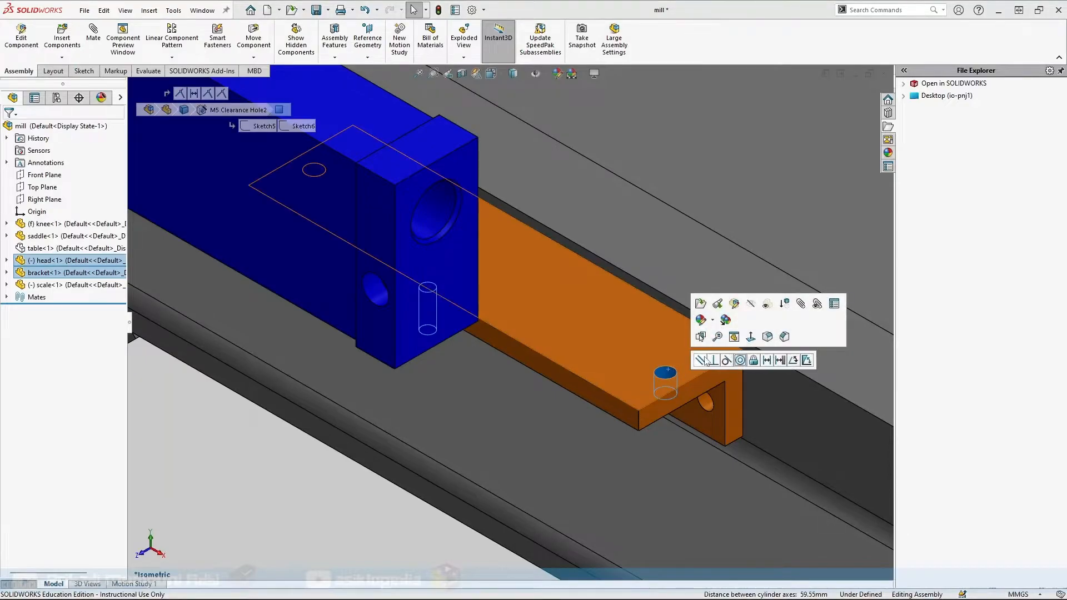
click(740, 360)
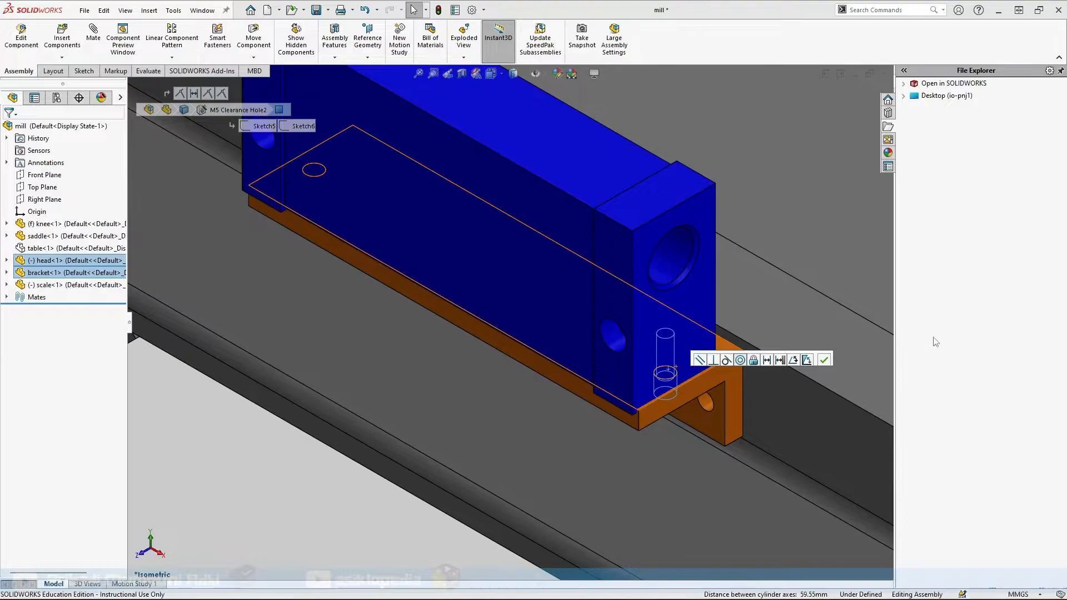
Add a parallel mate between the head's large front face and the front face of the saddle's front rail
middle_drag(839, 322, 701, 401)
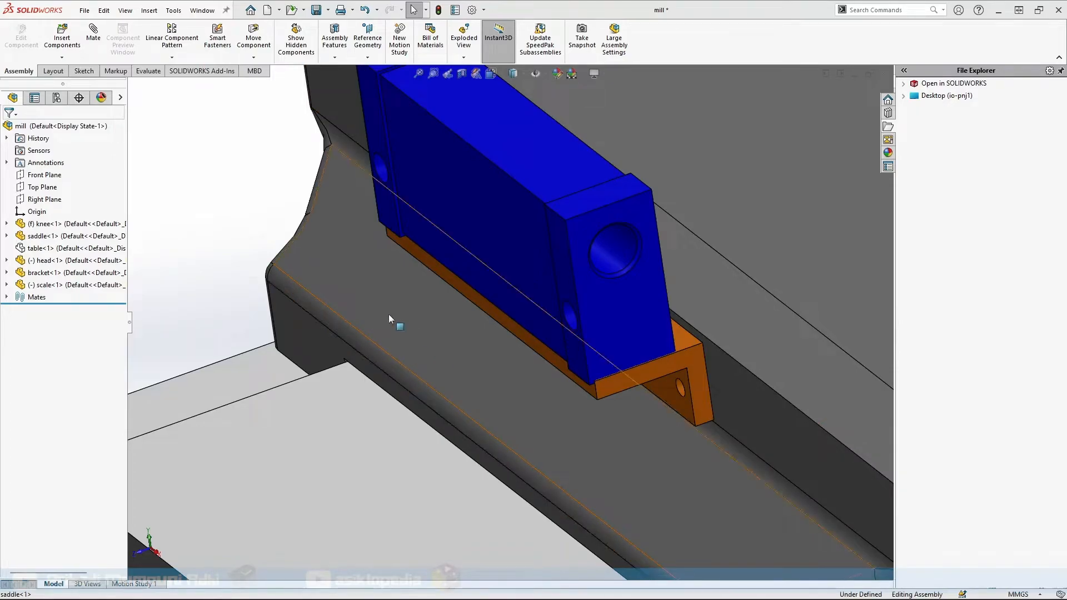
key(ctrl+7)
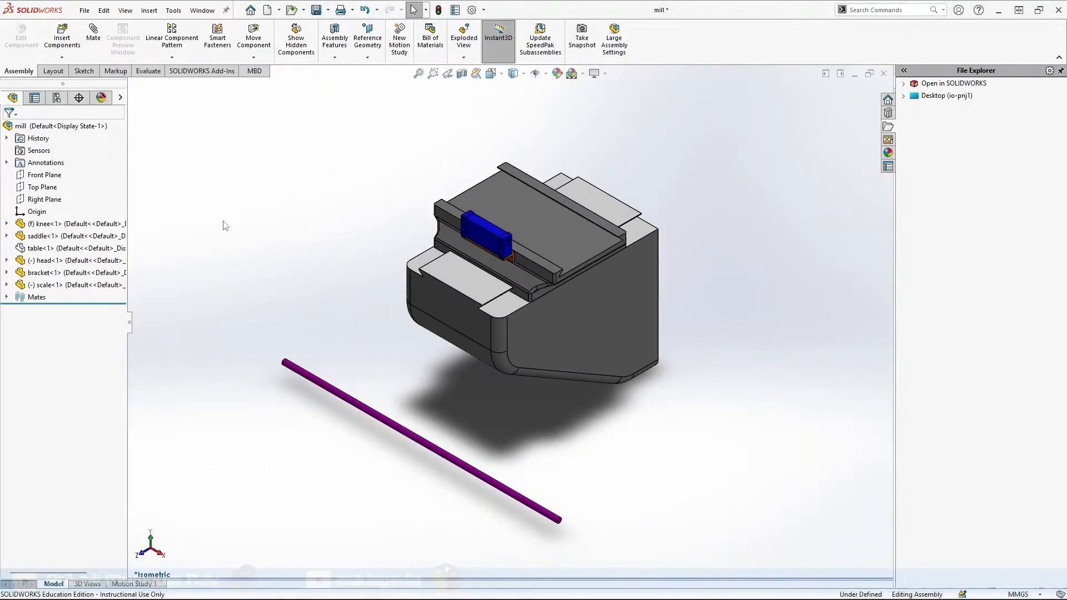
scroll(484, 243, down, 3)
scroll(484, 242, down, 2)
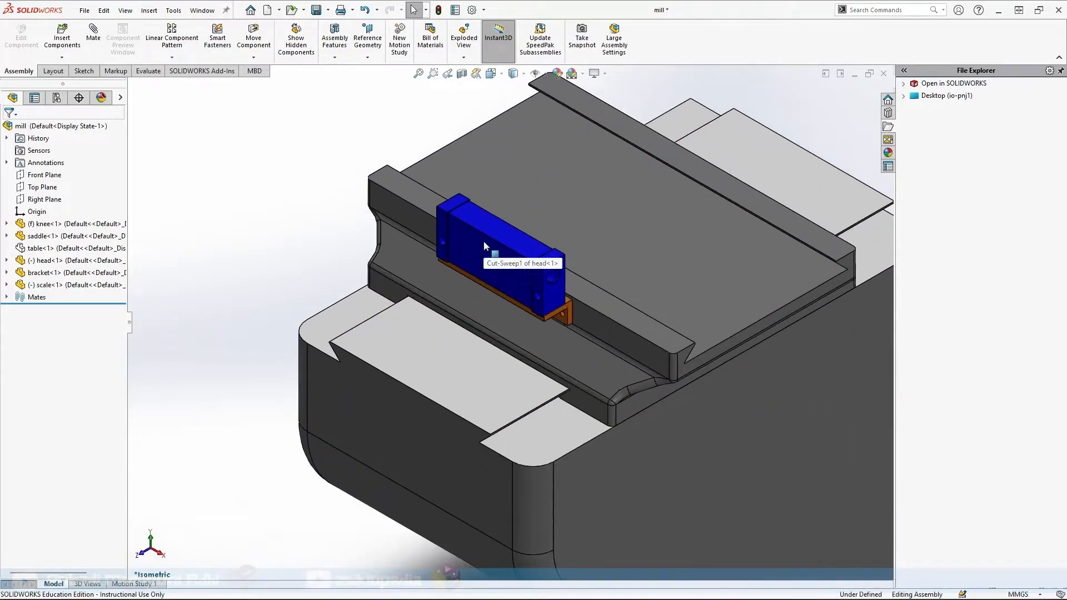
click(488, 268)
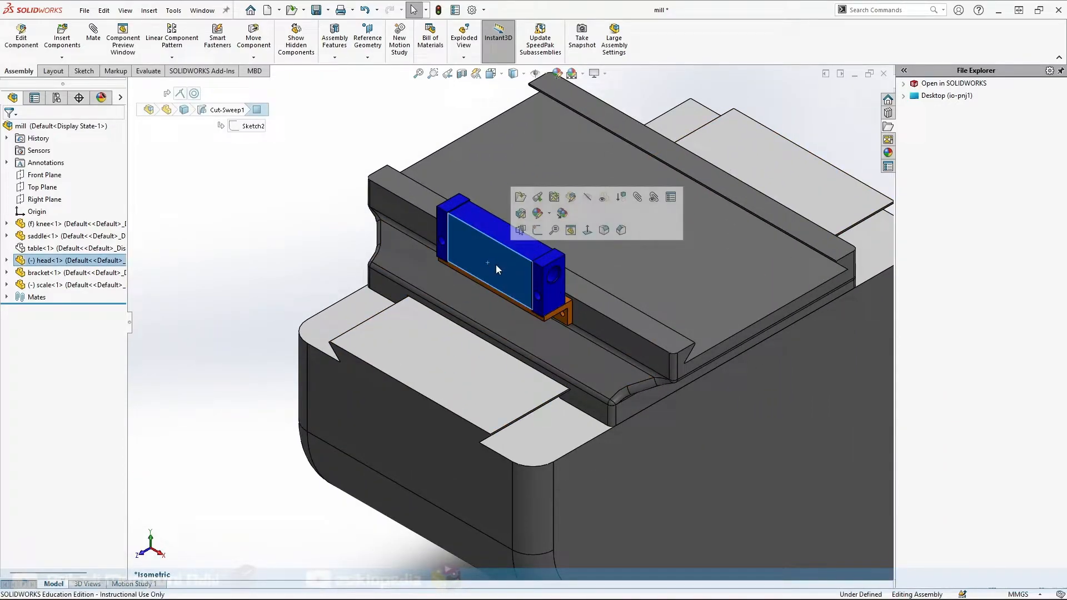
ctrl+click(615, 333)
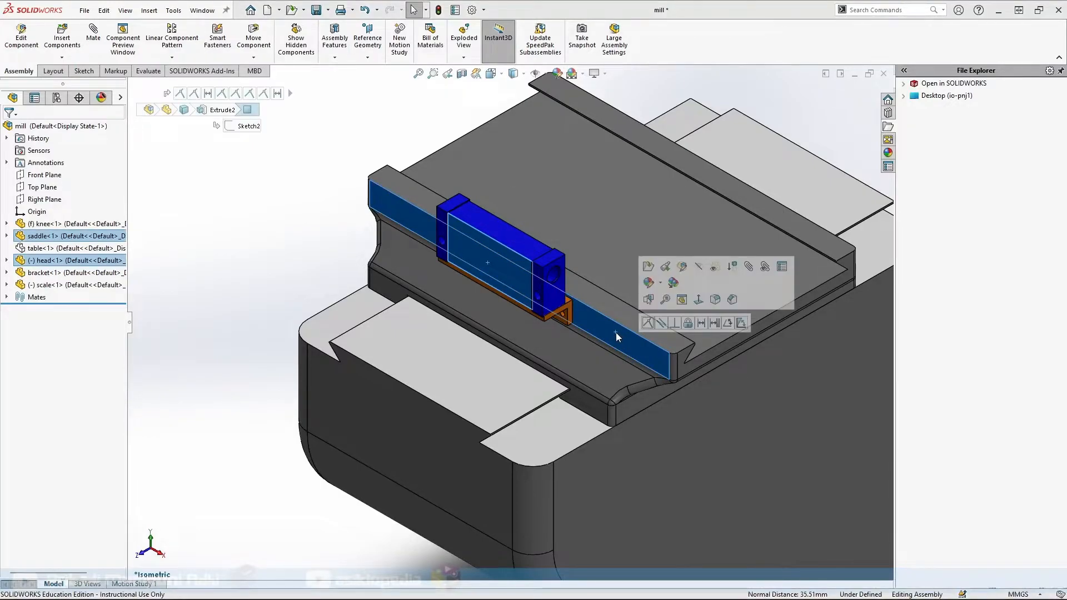
click(660, 324)
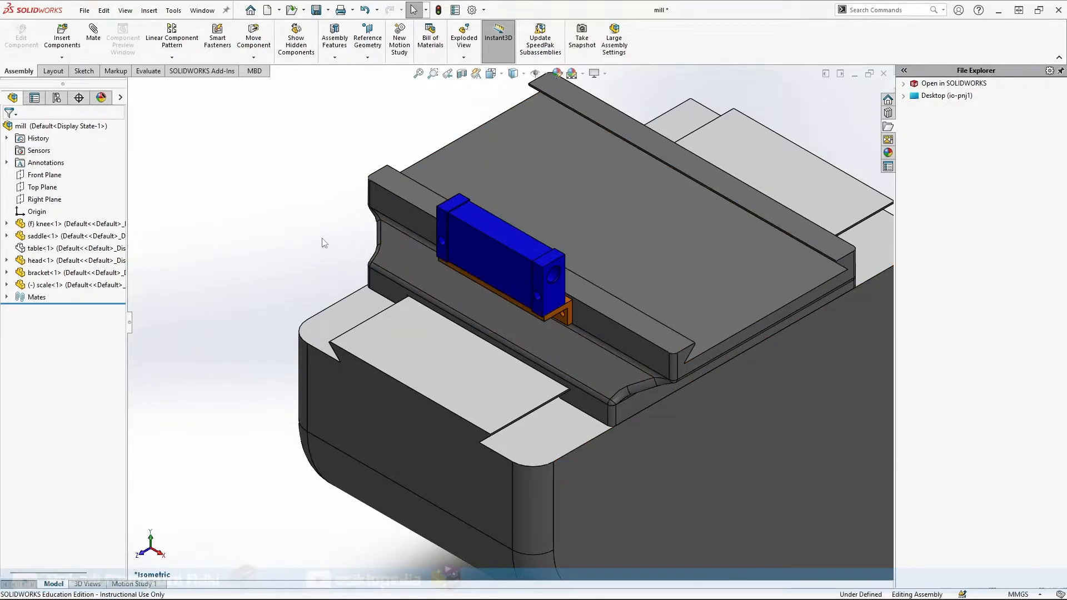
Add a concentric mate between the scale rod's cylindrical face and the circular bore edge at the head's end
scroll(512, 307, up, 2)
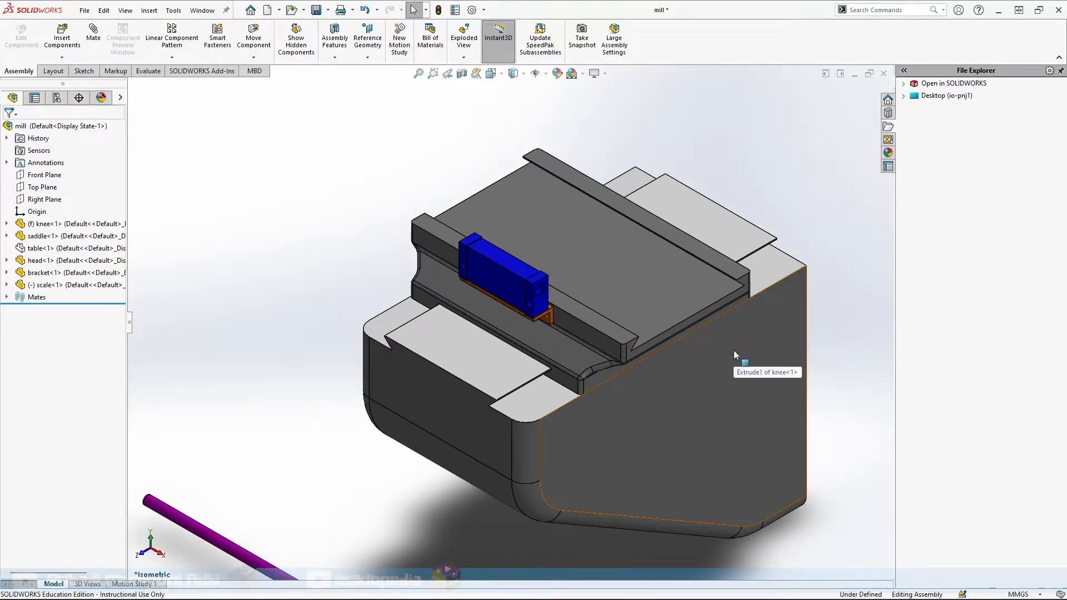
key(f)
scroll(506, 244, down, 1)
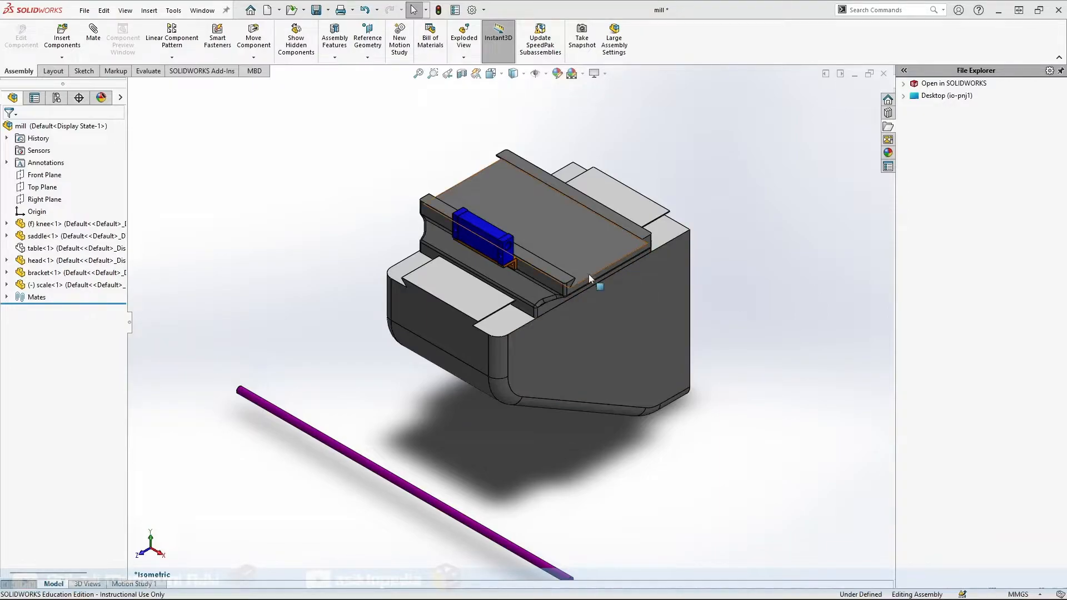
click(376, 473)
scroll(545, 247, down, 4)
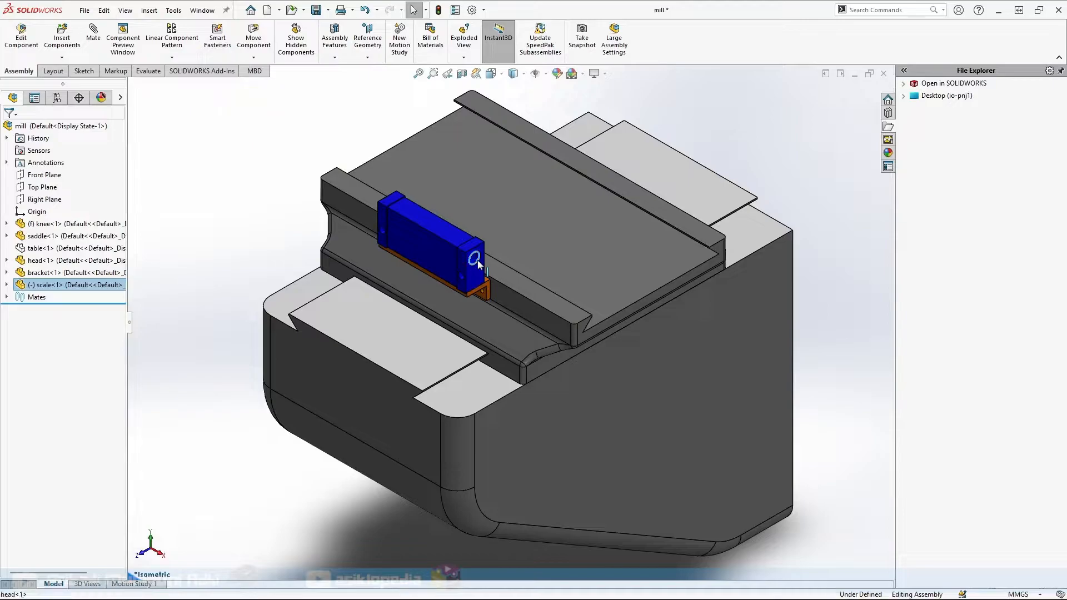
click(562, 278)
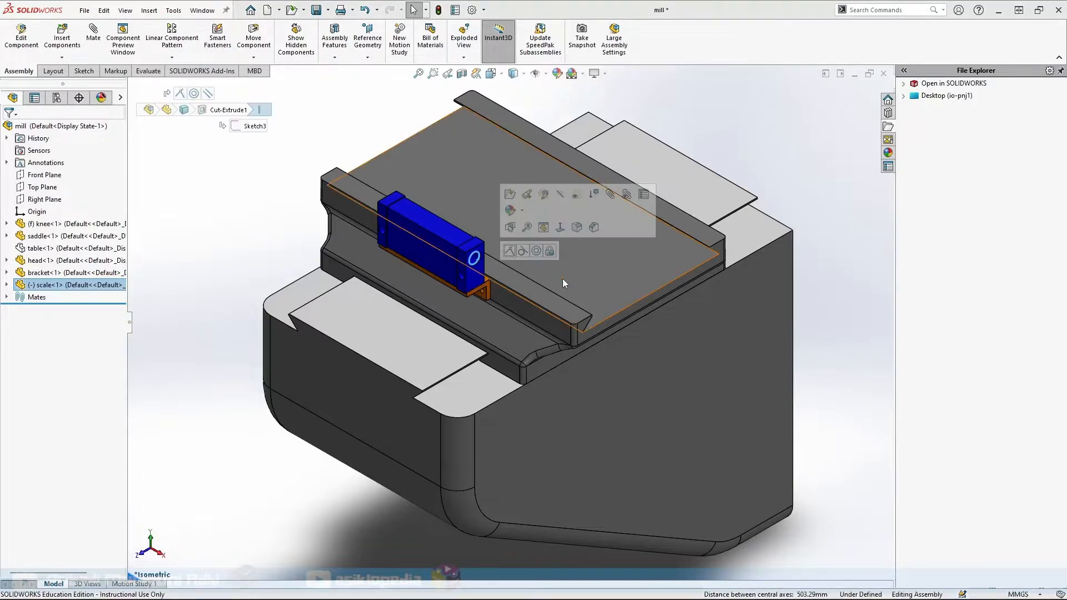
click(536, 251)
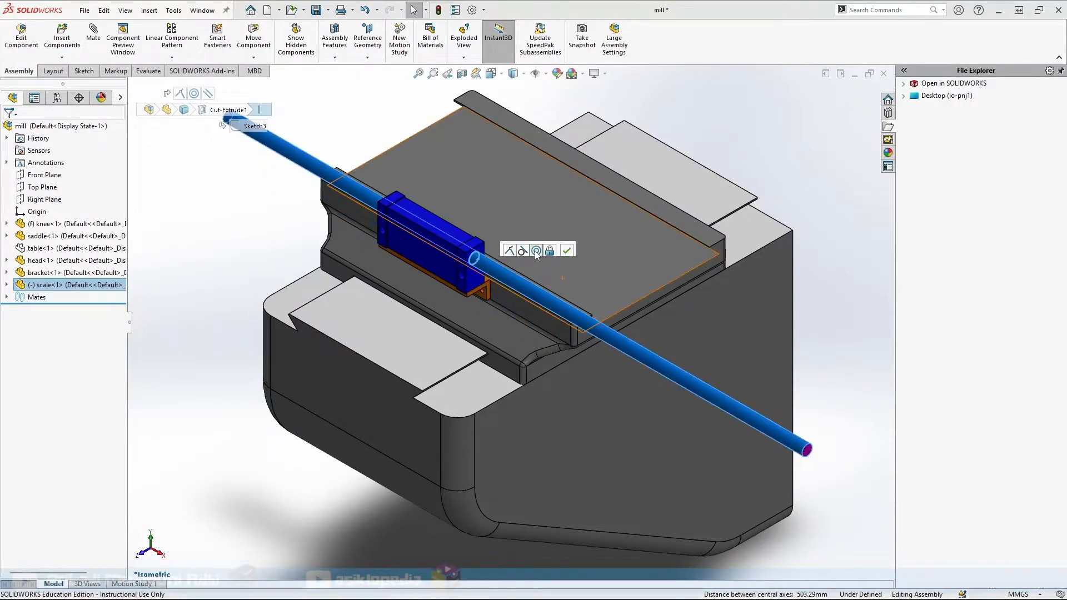
click(845, 370)
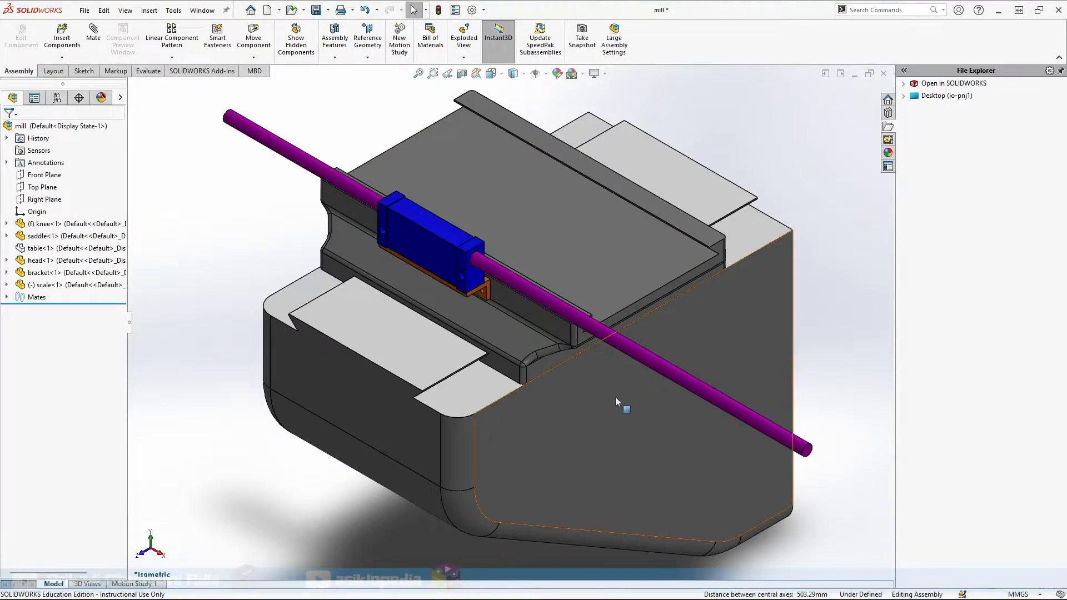
Slide the scale rod along its axis through the head, toward the far end of the saddle's front rail
key(f)
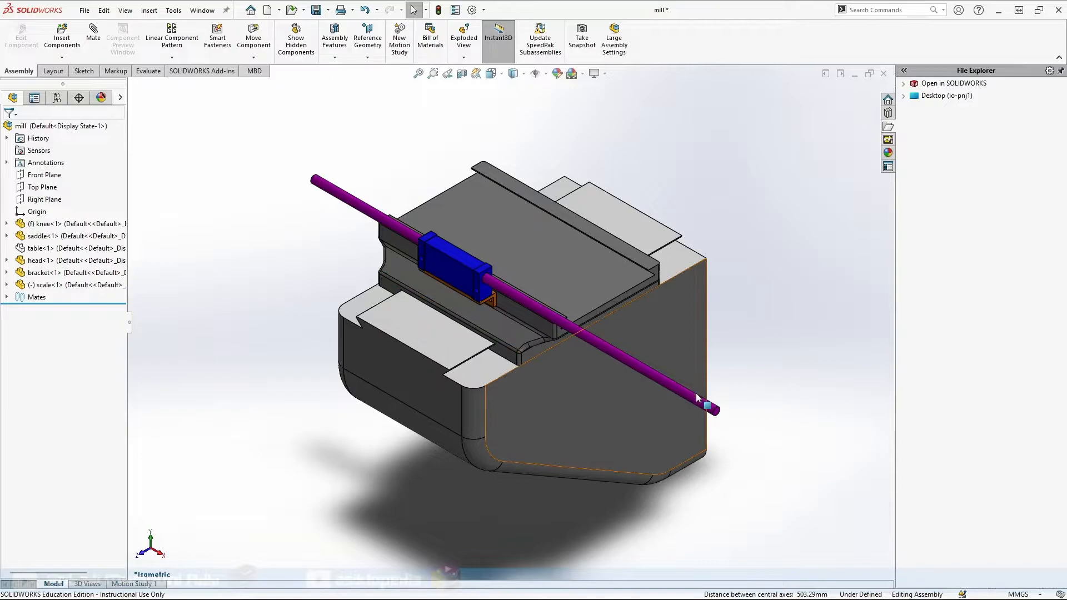
drag(698, 400, 608, 349)
key(Escape)
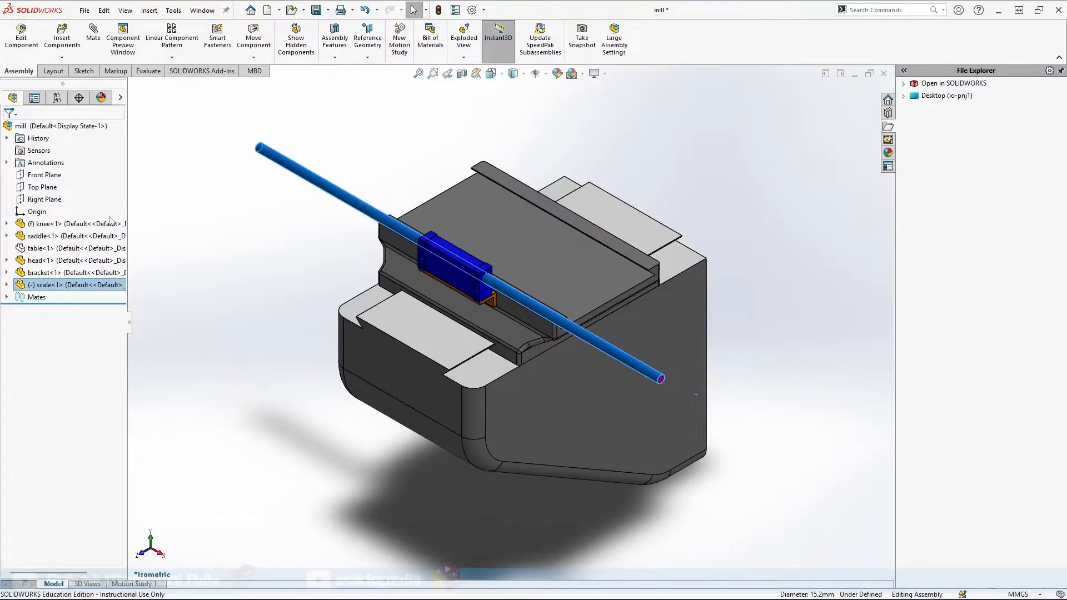
Show the hidden table component in the mill assembly and fit the whole model in view
click(37, 249)
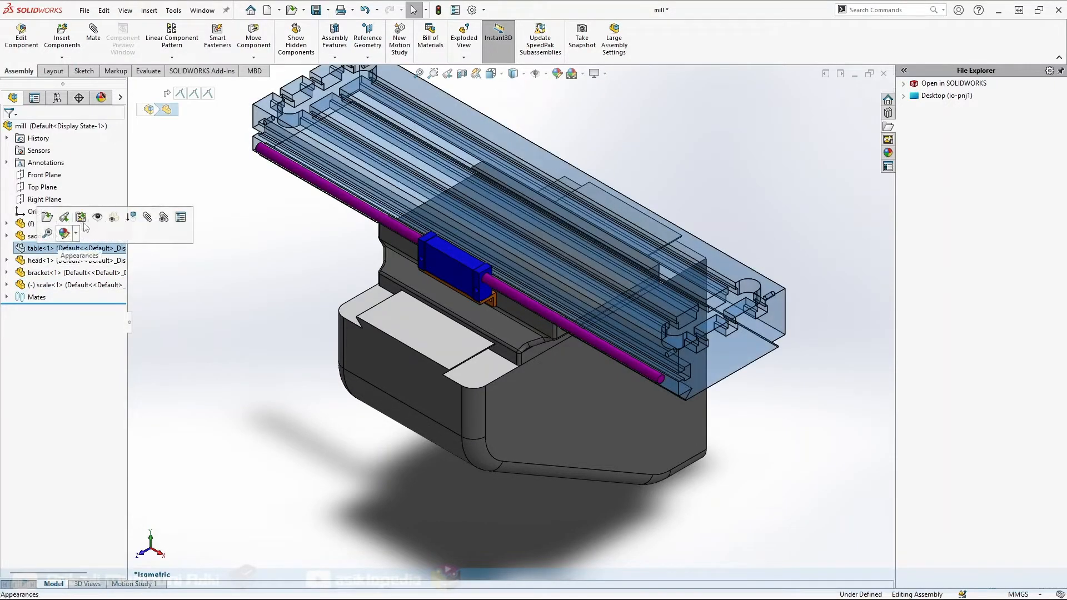
click(98, 220)
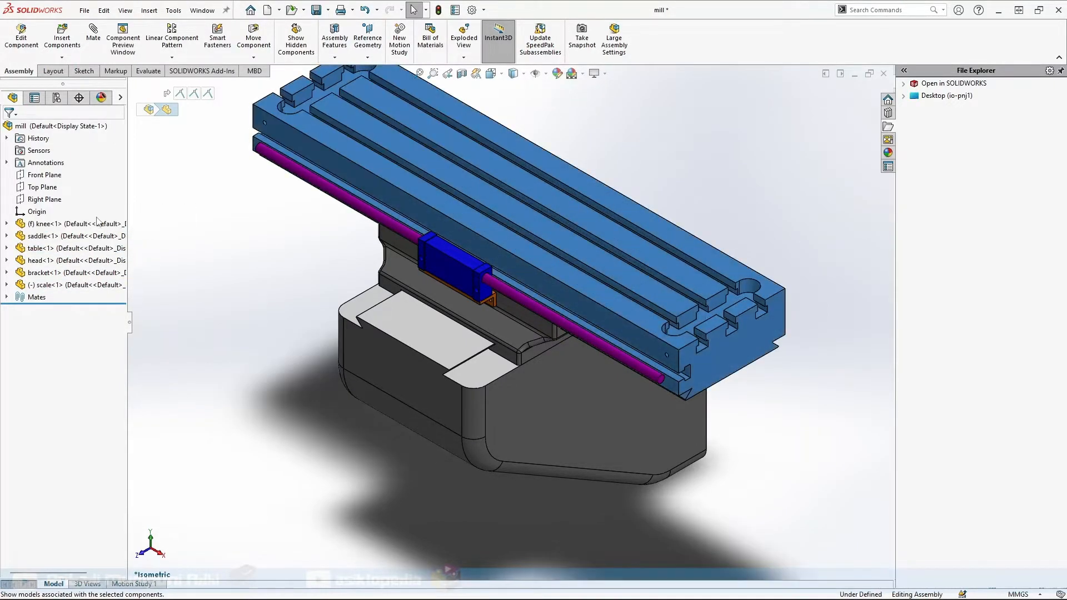
click(804, 448)
key(f)
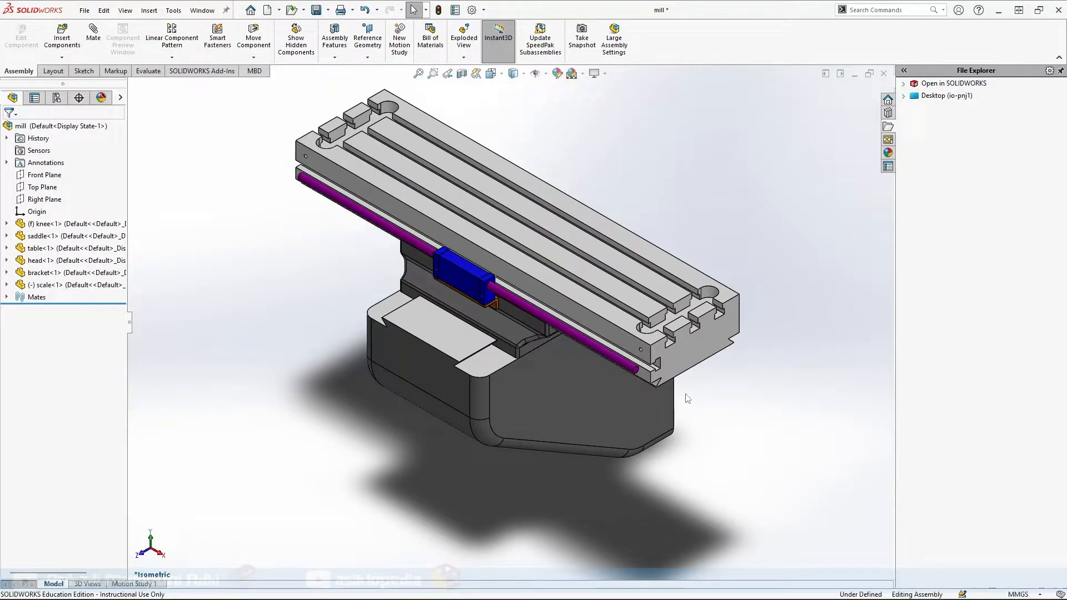
key(z)
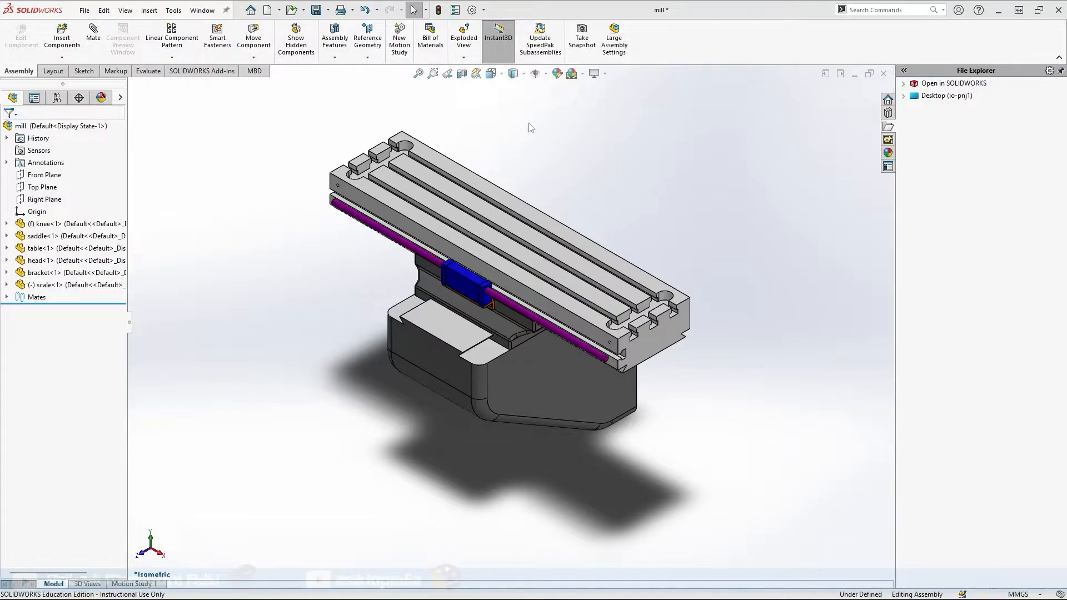
Open the pillar part from the assemblymates tutorial folder
click(292, 11)
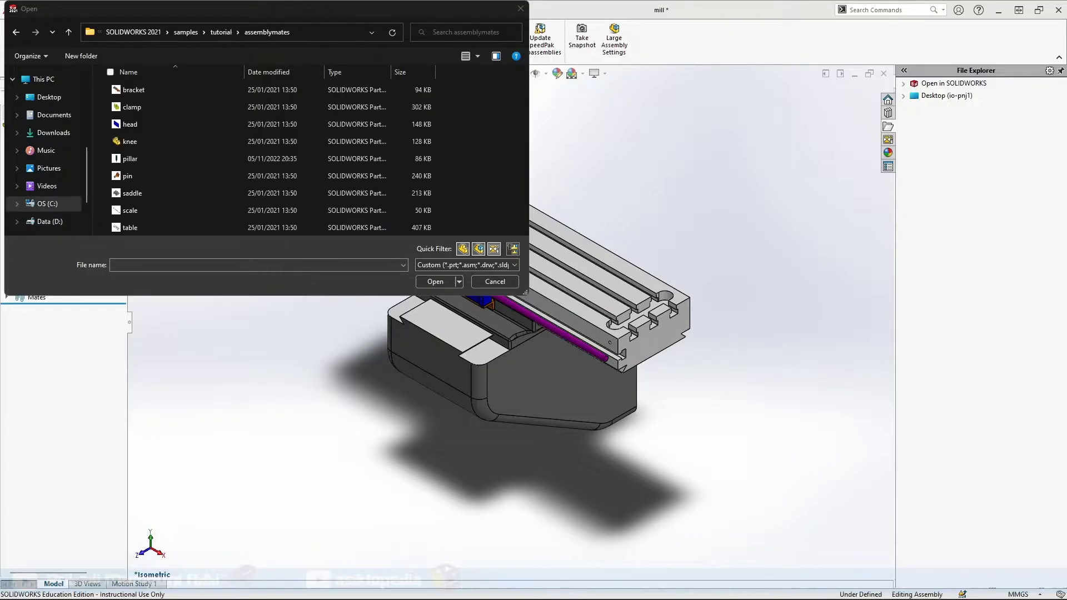
click(156, 162)
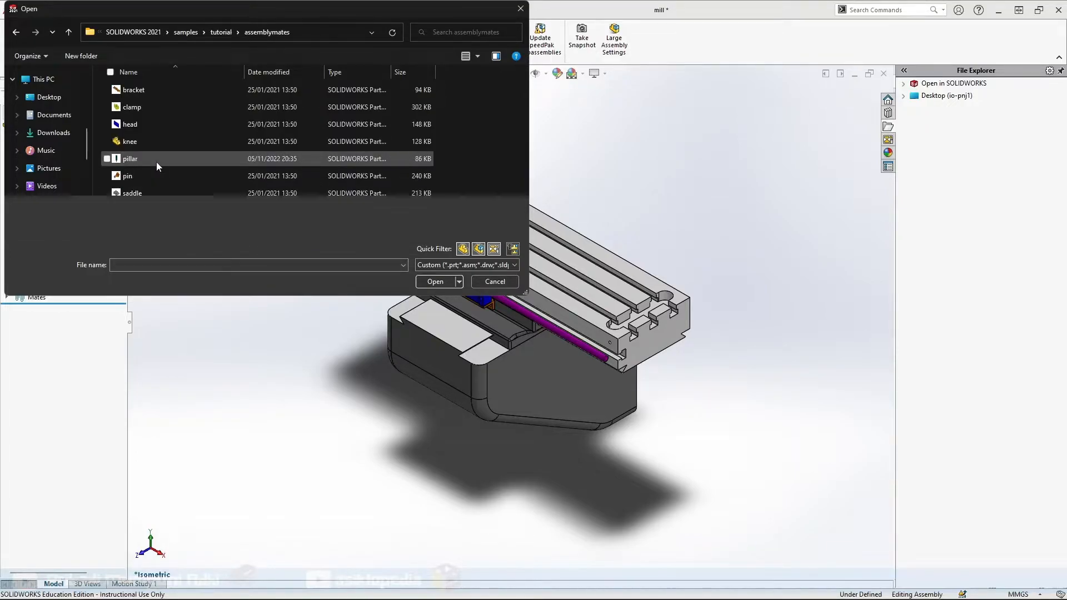
click(427, 281)
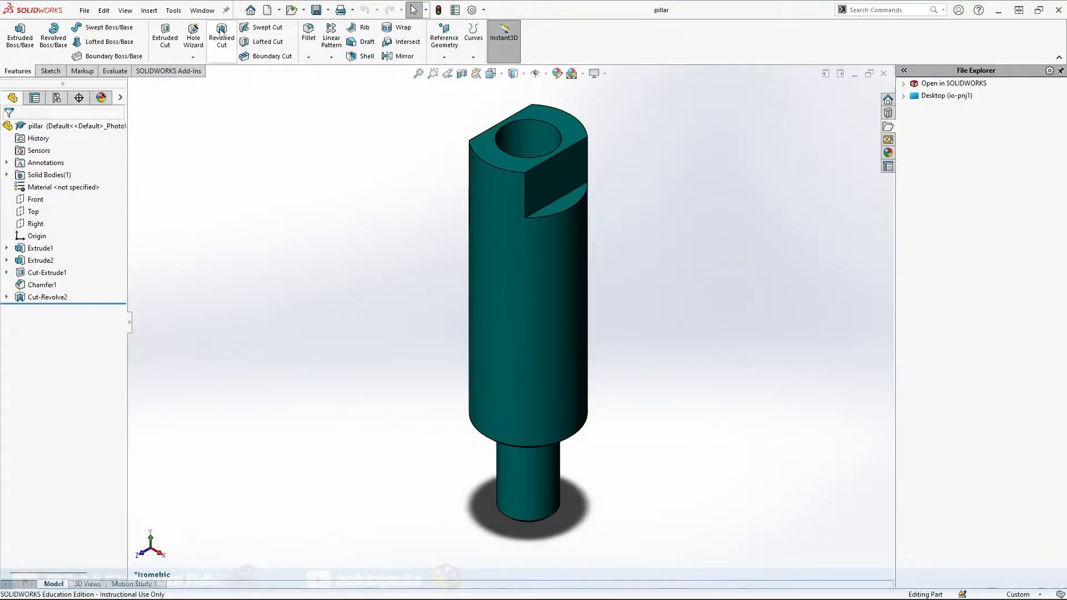
Arrange the pillar and mill documents in horizontally tiled windows, closing the knee part and extending the mill window into the freed space
click(201, 12)
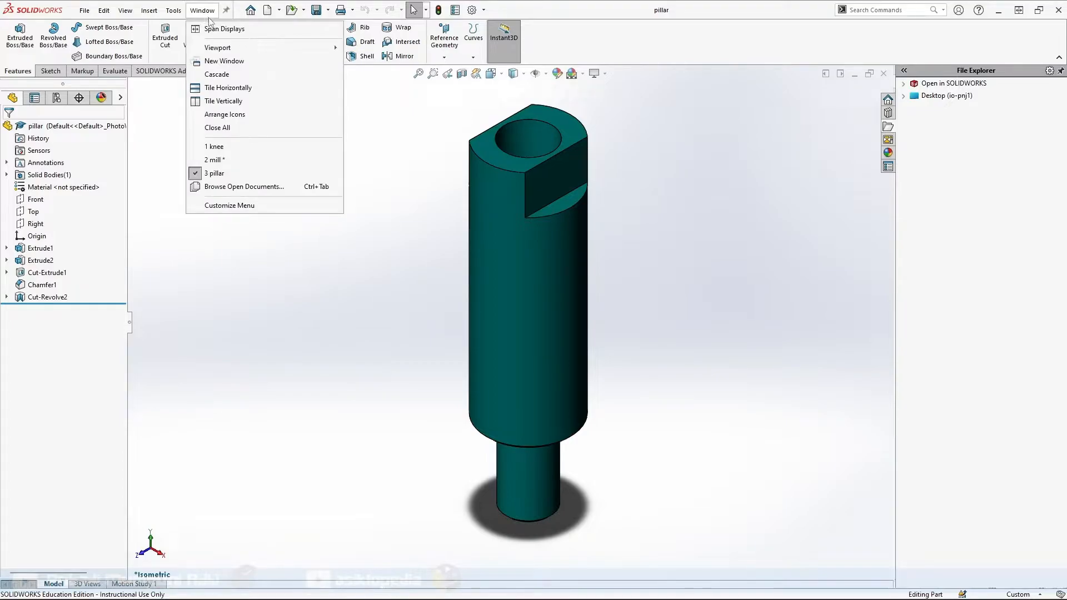
click(228, 87)
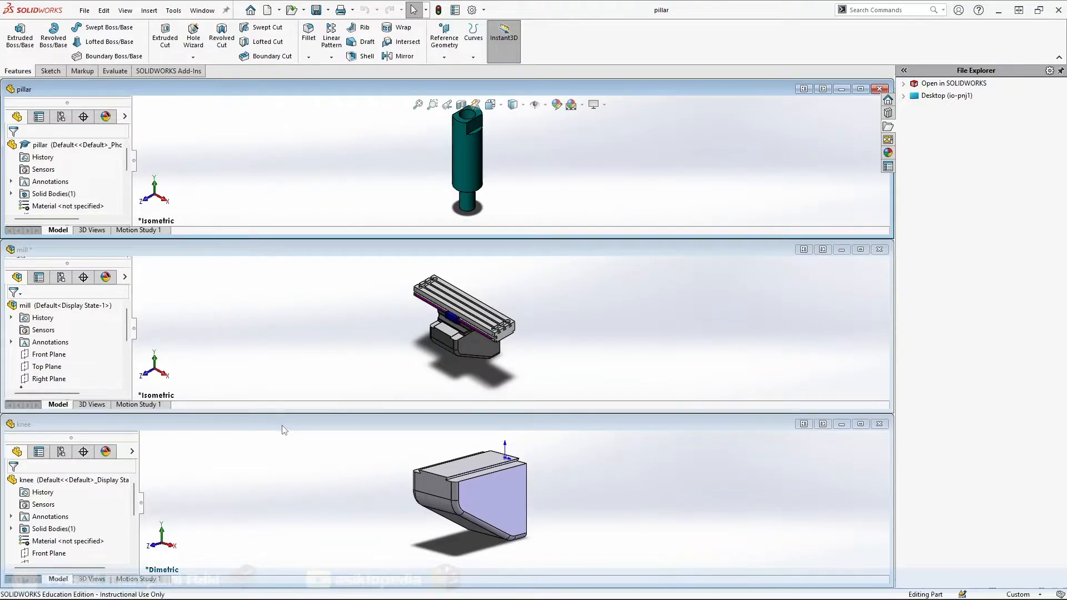
click(879, 423)
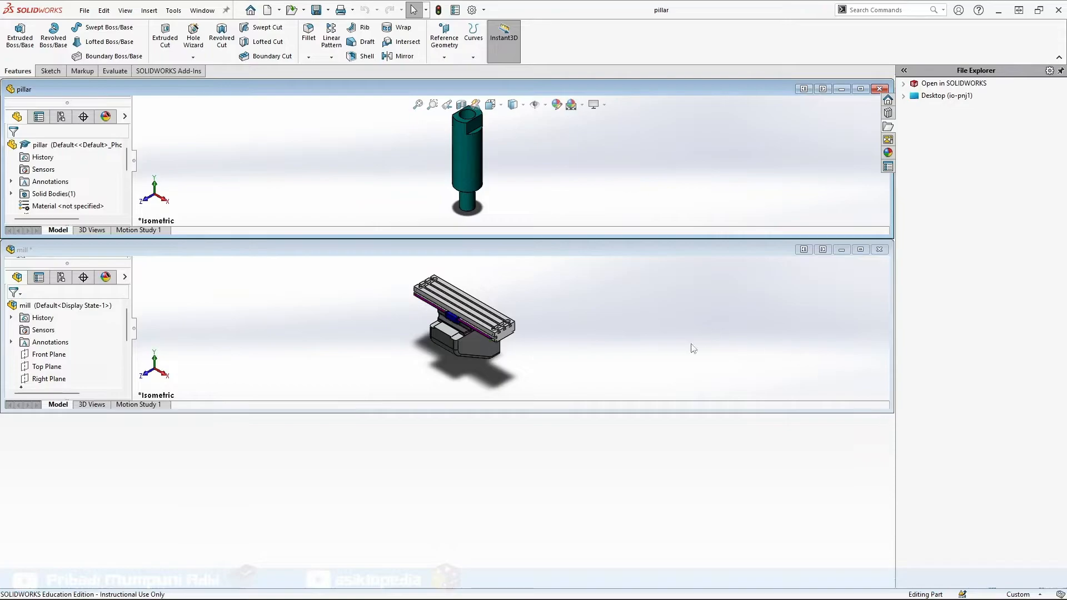
drag(638, 412, 657, 557)
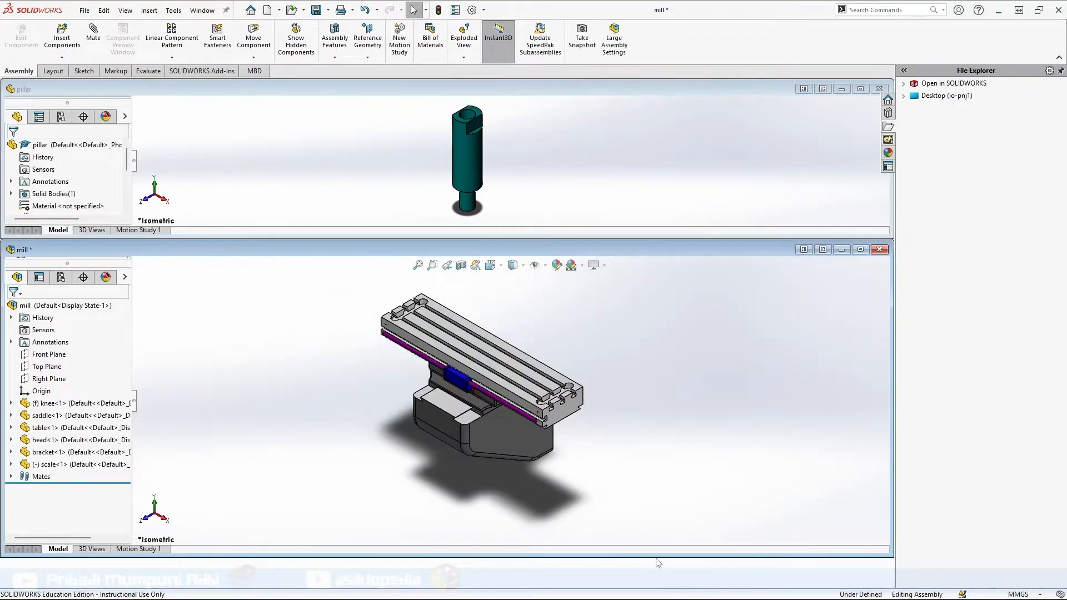
drag(659, 557, 658, 582)
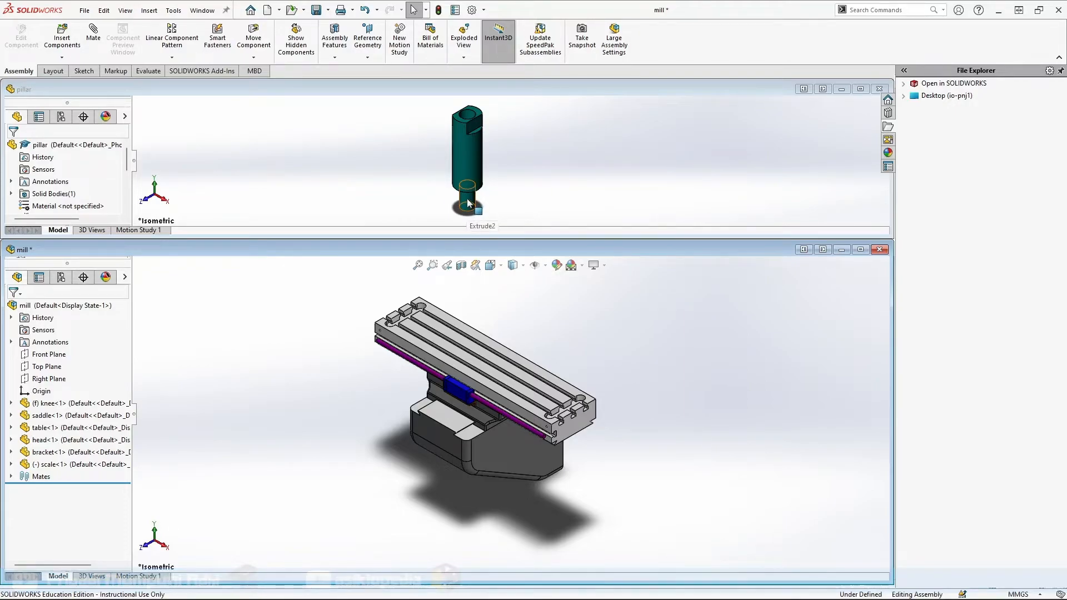
Insert the pillar into the mill assembly by its 8 mm Extrude2 feature, in the M8 tapped hole at the right end of the table's front face
scroll(553, 431, down, 10)
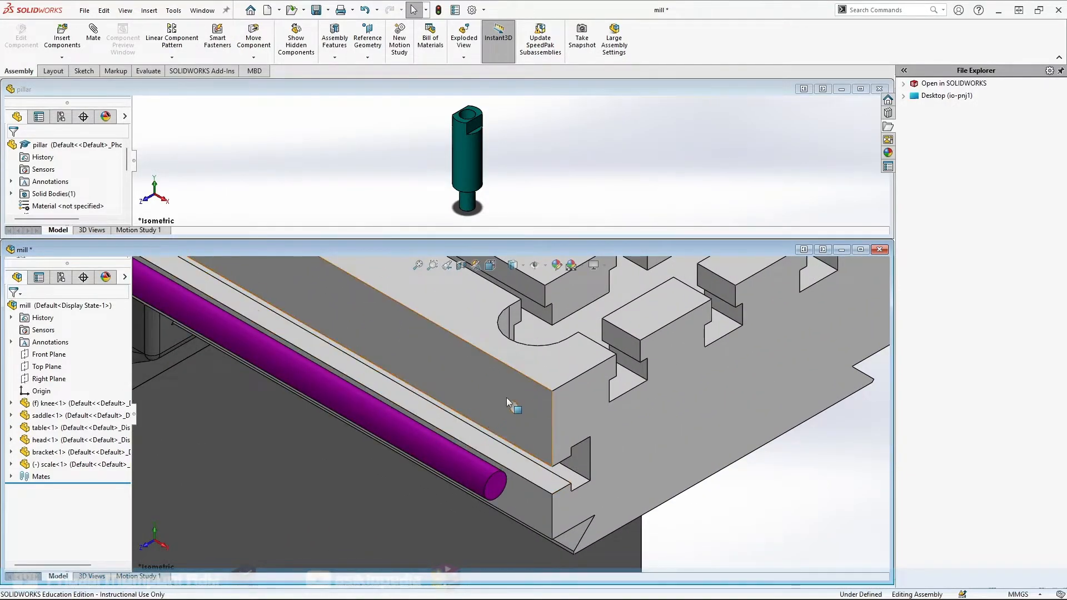
scroll(506, 398, down, 3)
scroll(519, 416, down, 1)
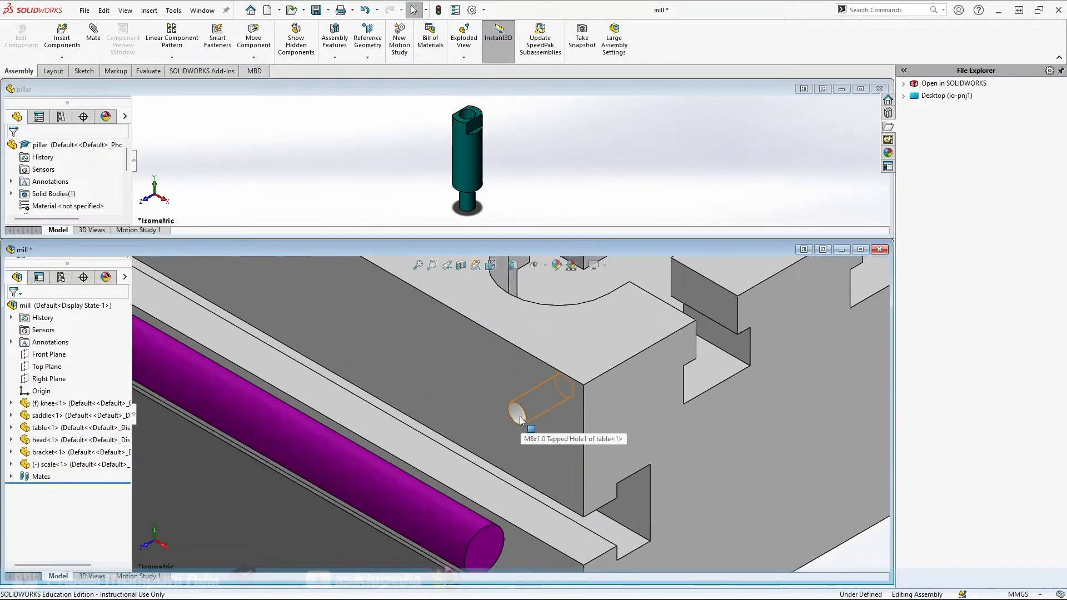
scroll(61, 176, down, 3)
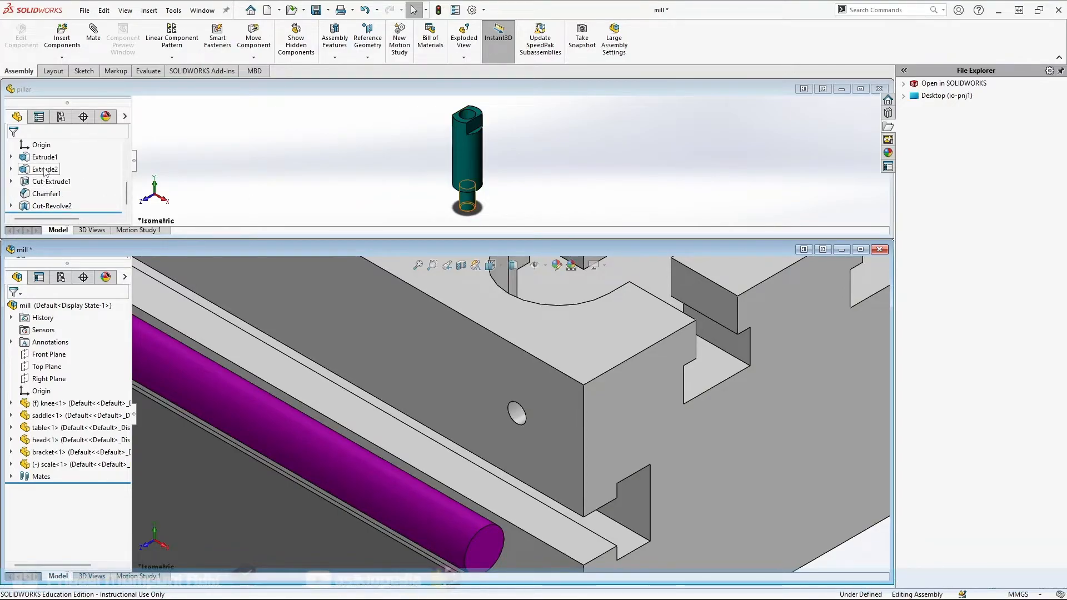
click(34, 170)
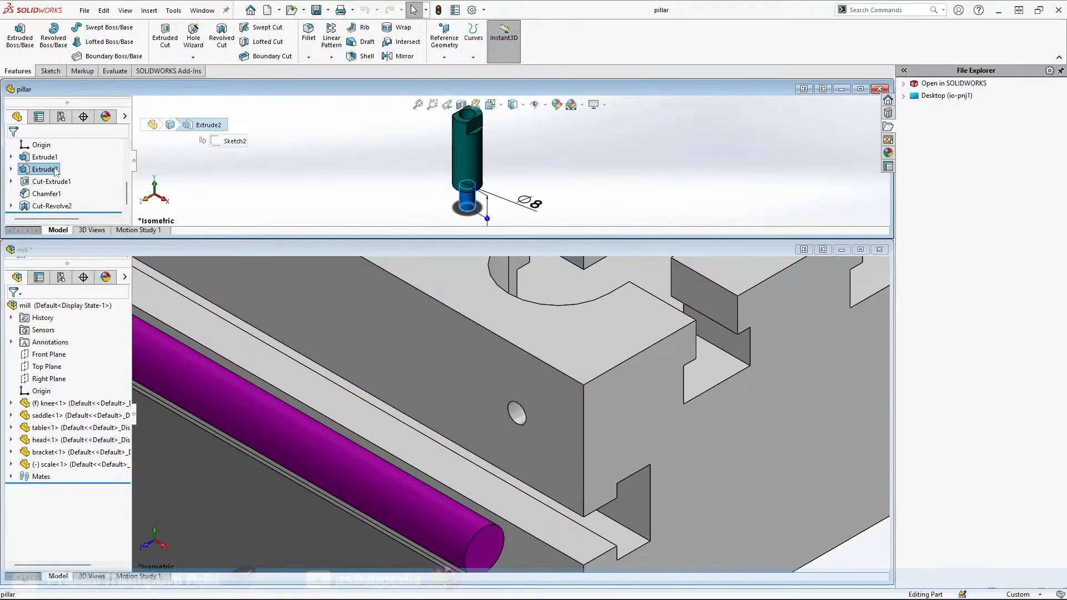
drag(445, 400, 505, 414)
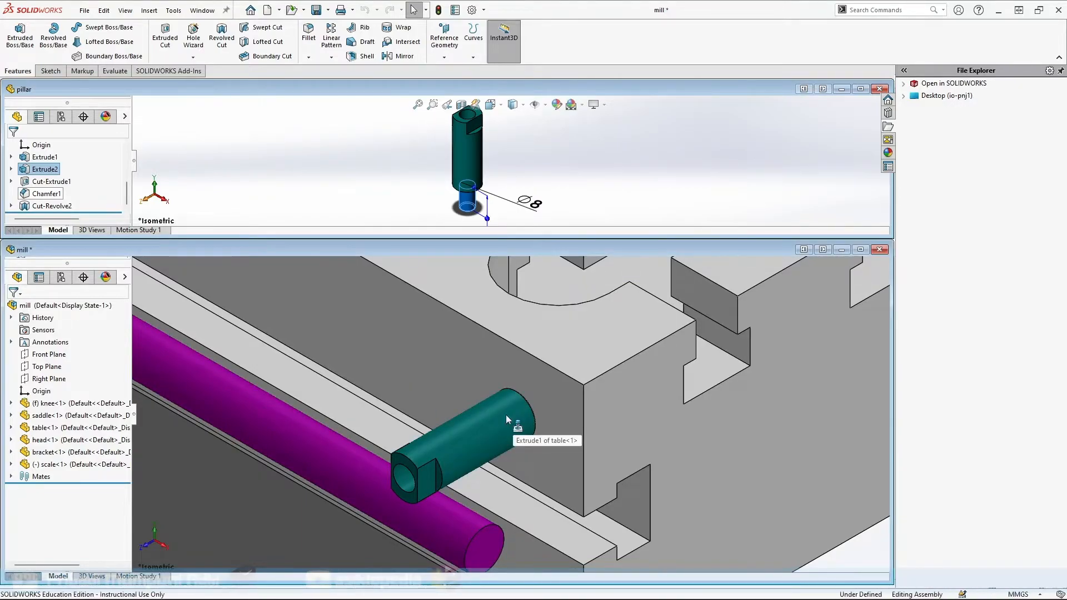
Insert another pillar by its Extrude2 feature into the tapped hole at the left end of the table's front face
scroll(398, 388, up, 4)
scroll(412, 378, up, 3)
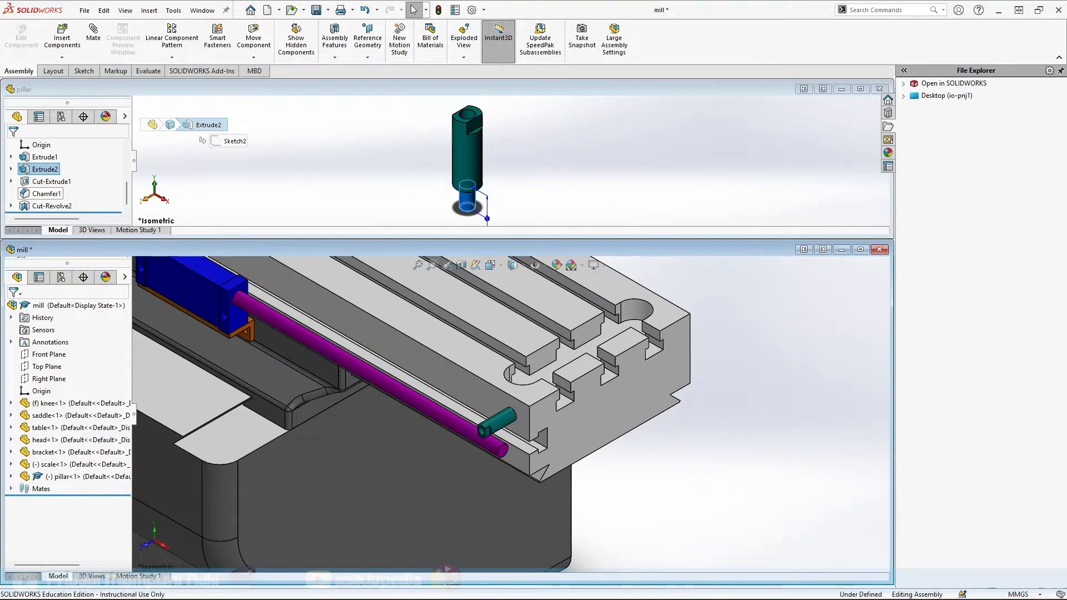
scroll(345, 299, up, 6)
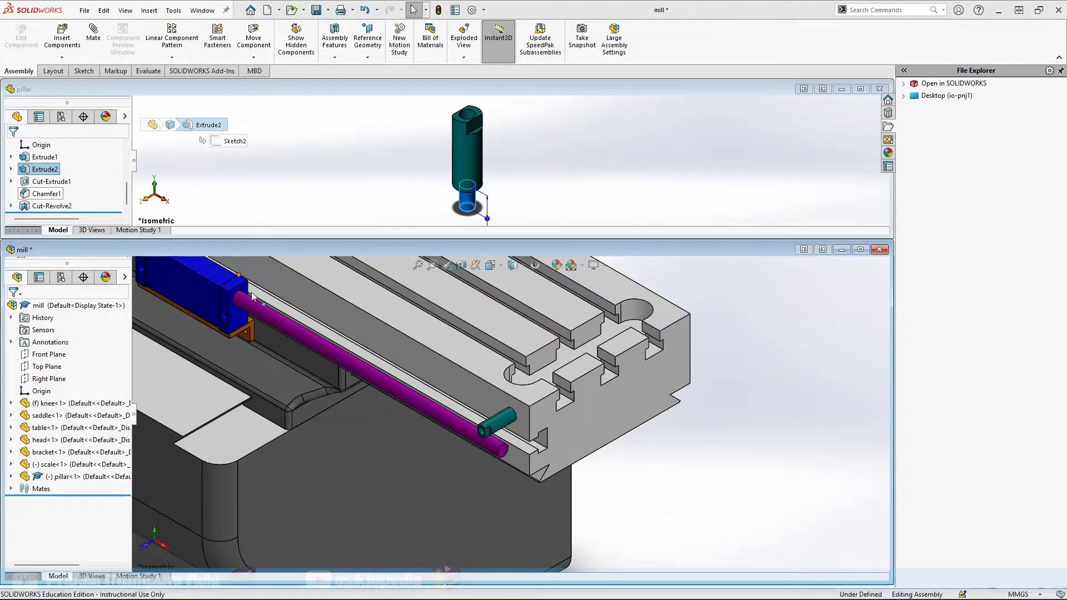
scroll(344, 300, down, 10)
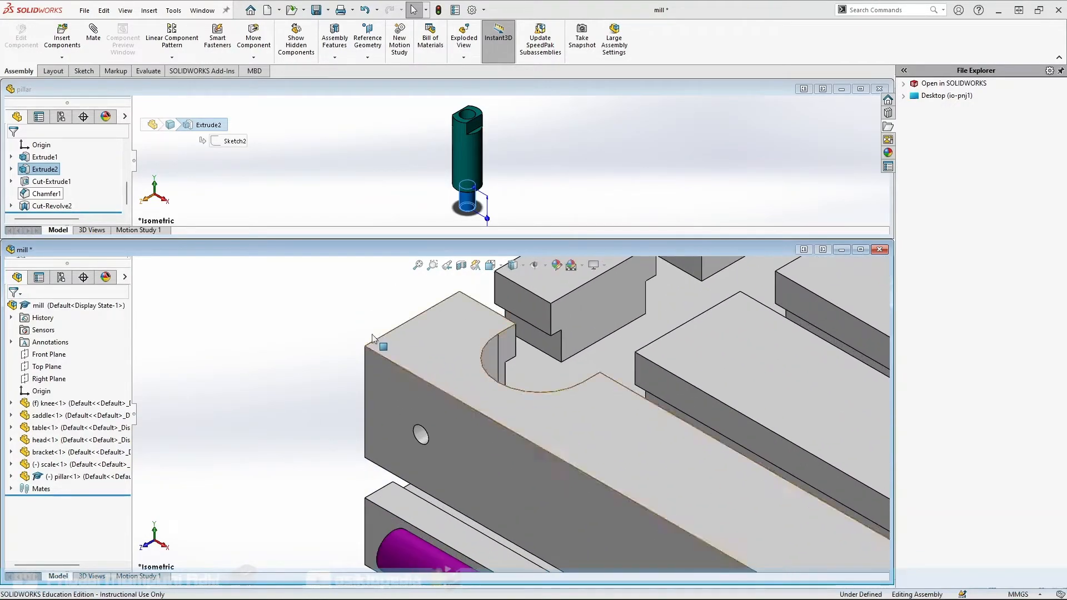
drag(41, 170, 295, 382)
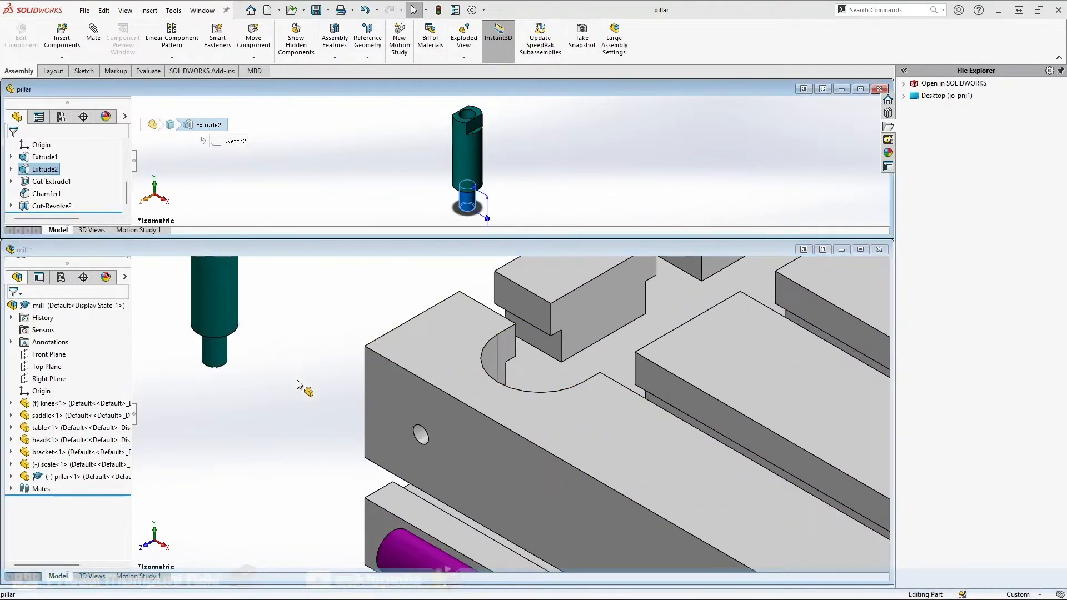
drag(418, 434, 420, 433)
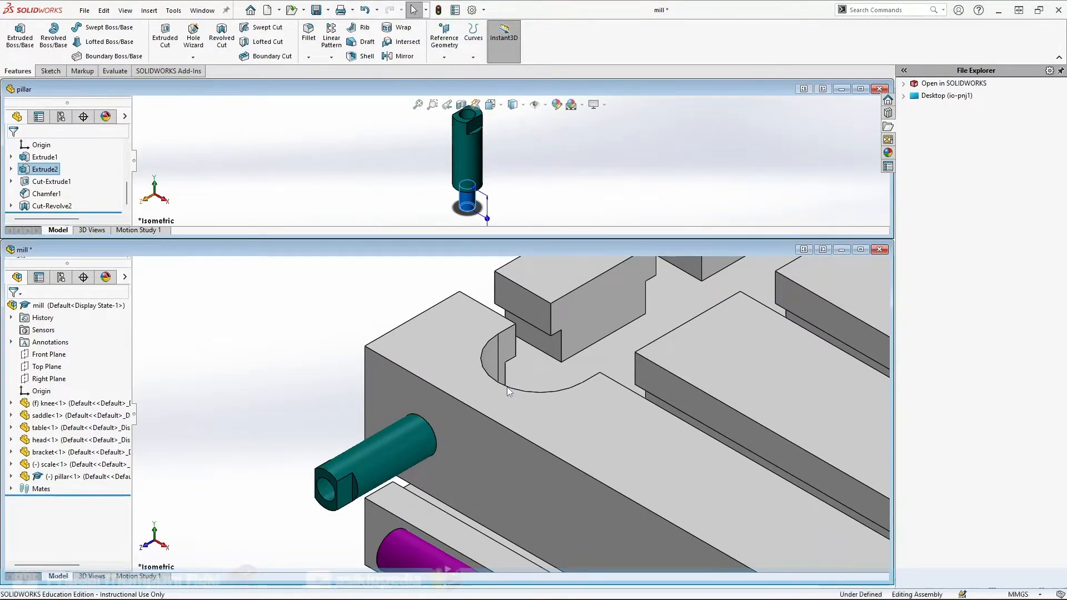
Try to insert a pillar by Extrude2 into the left-end hole on the table's rear face
scroll(475, 384, up, 5)
scroll(591, 367, up, 2)
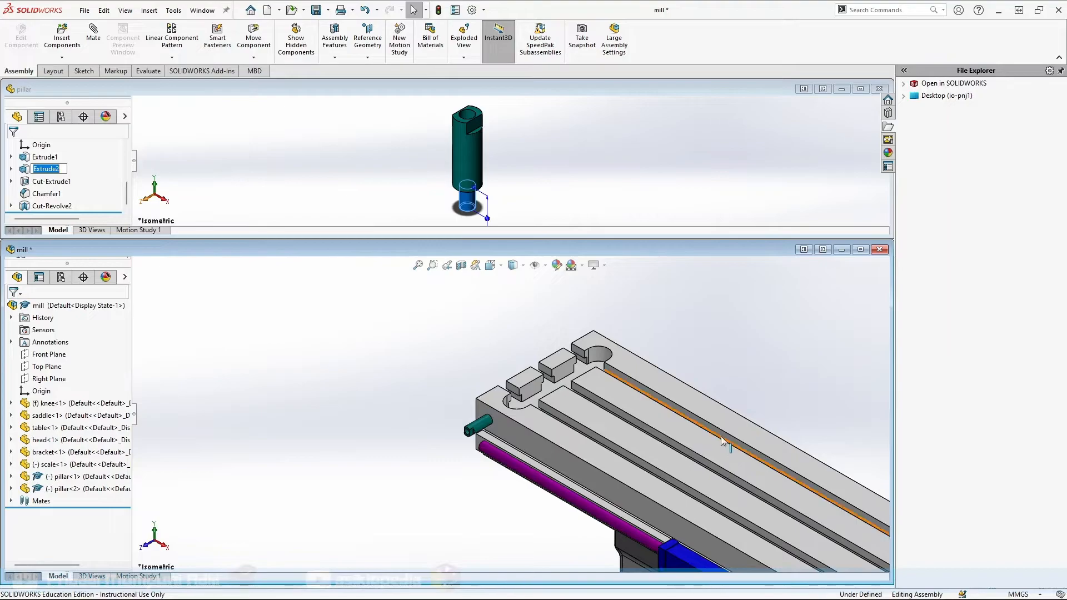
middle_drag(735, 418, 778, 398)
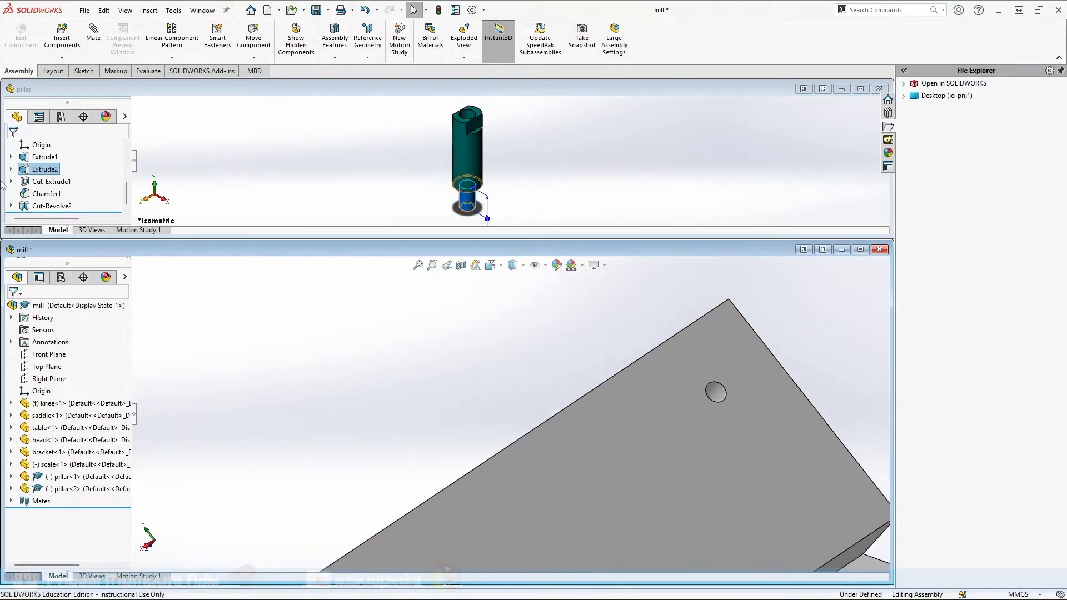
drag(37, 171, 431, 284)
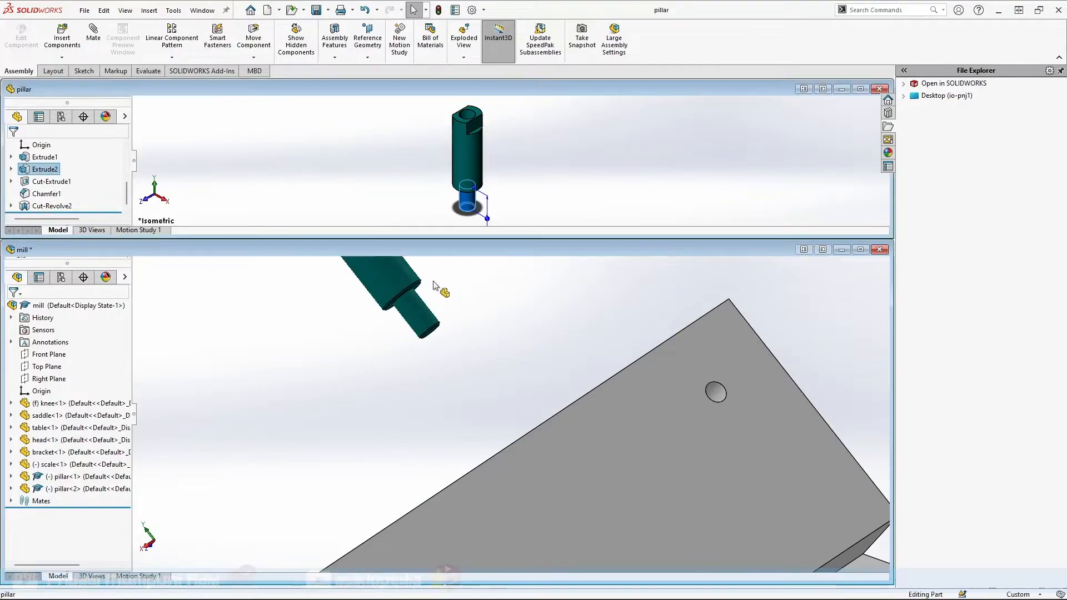
drag(715, 390, 715, 391)
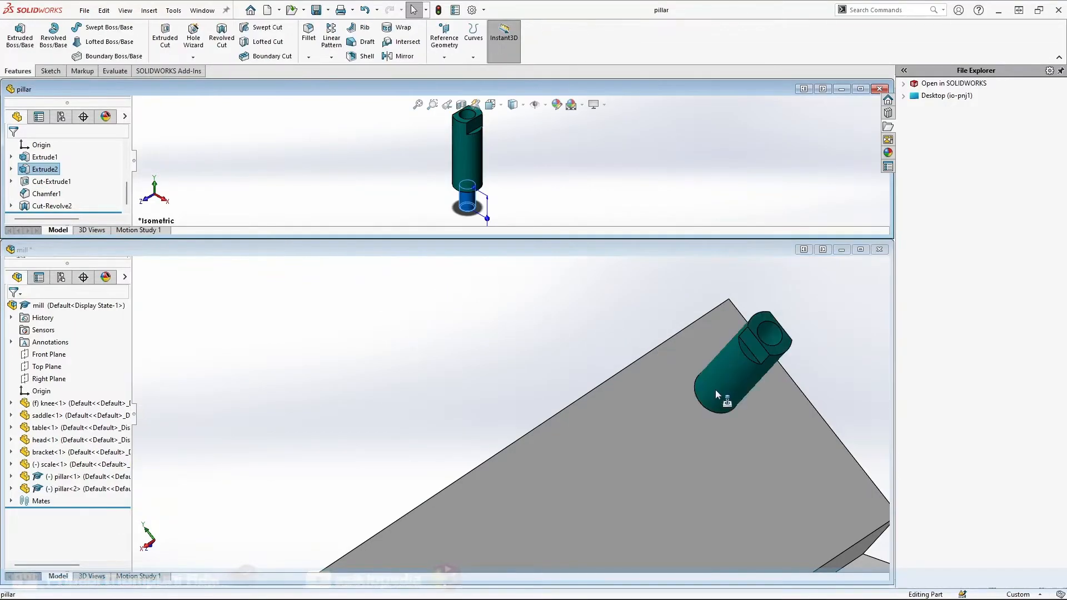
click(600, 304)
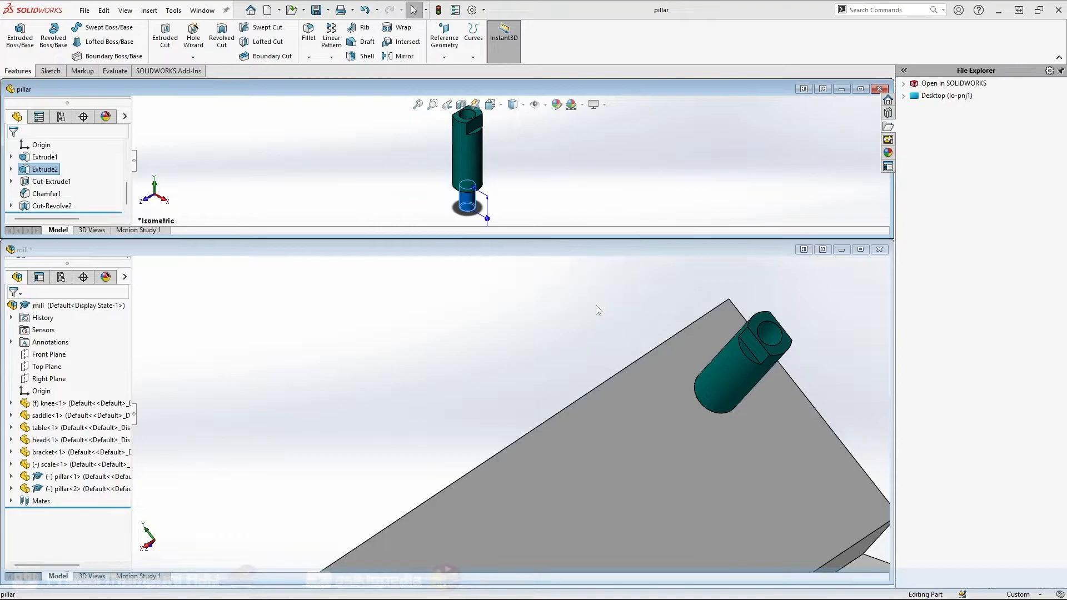
click(602, 304)
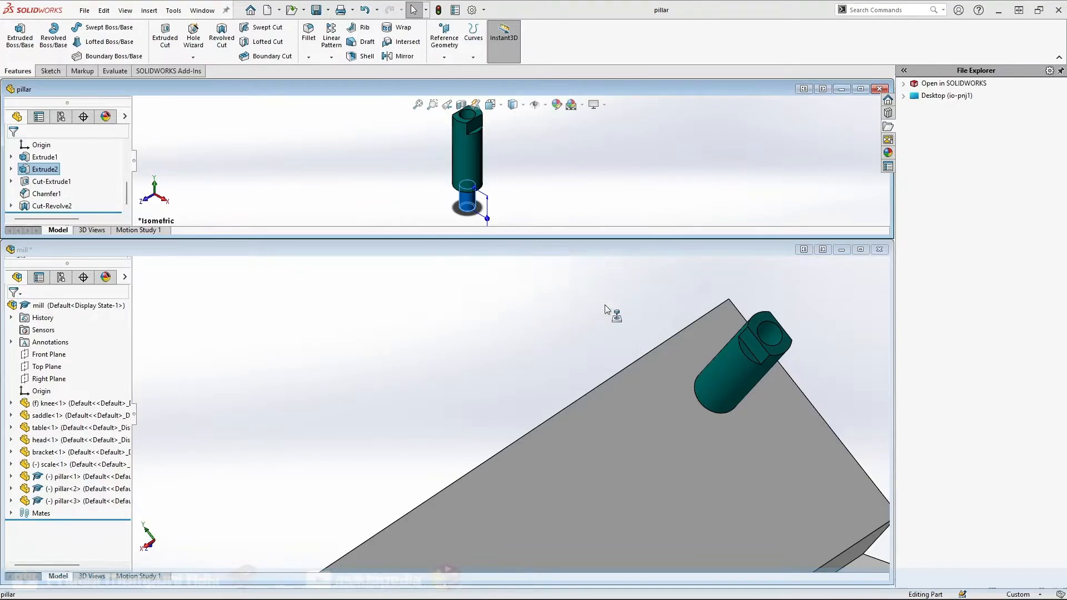
scroll(507, 348, down, 4)
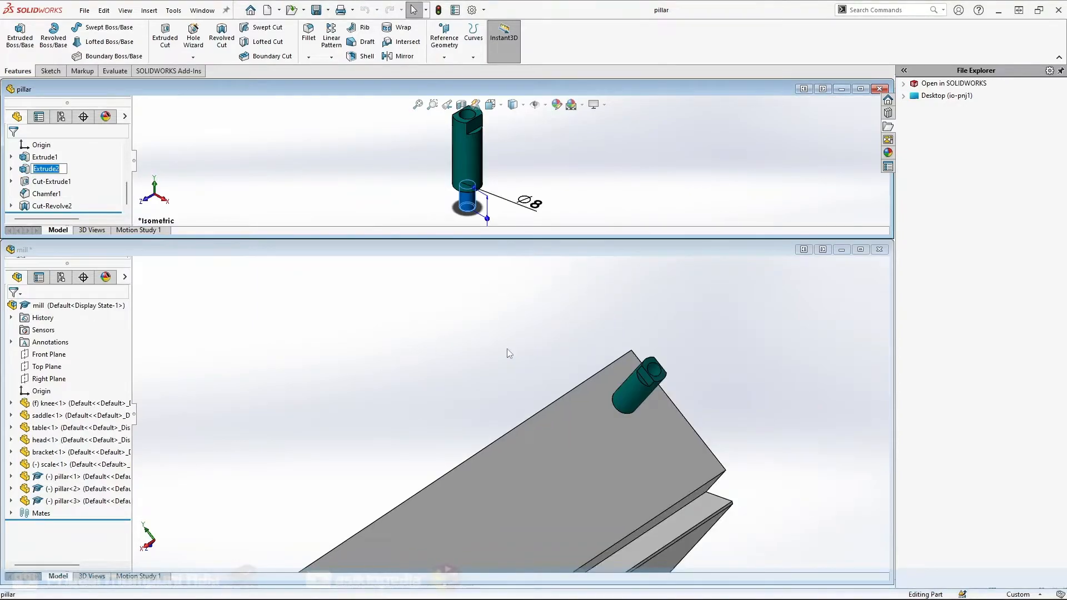
click(265, 325)
click(214, 184)
Try to insert a pillar by Extrude2 into the right-end hole on the table's rear face
scroll(346, 449, up, 3)
middle_drag(419, 505, 504, 481)
scroll(393, 498, down, 1)
scroll(392, 498, up, 3)
scroll(500, 478, down, 8)
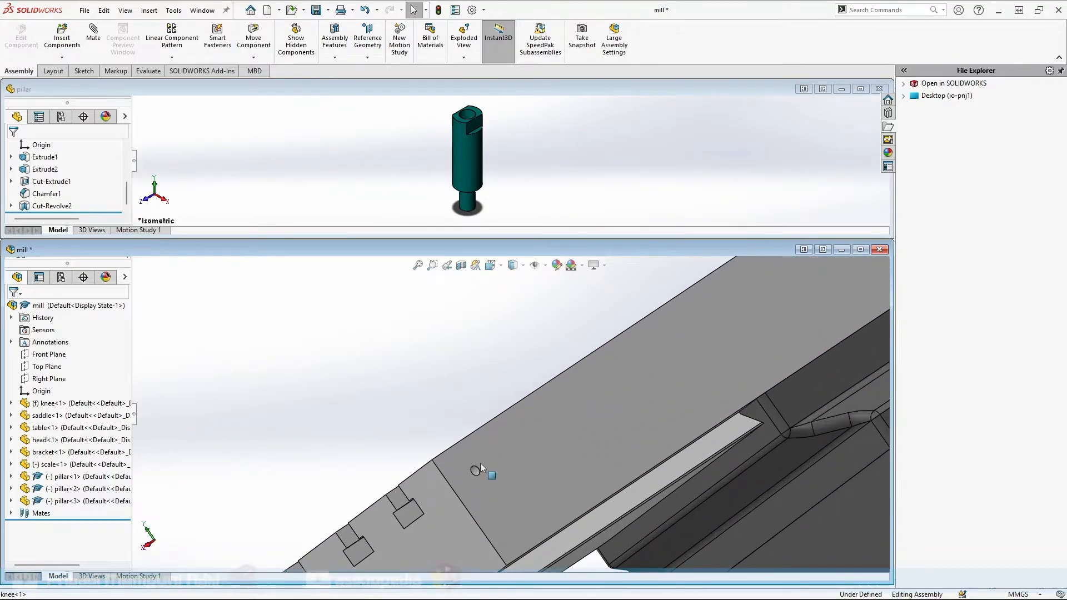
scroll(481, 465, down, 2)
scroll(479, 468, down, 1)
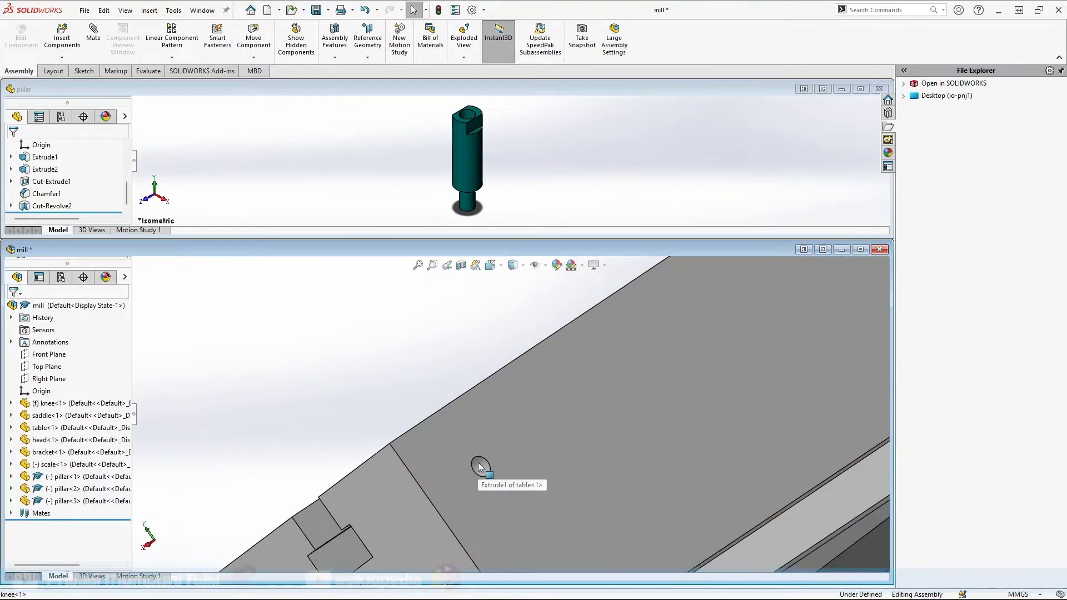
click(34, 170)
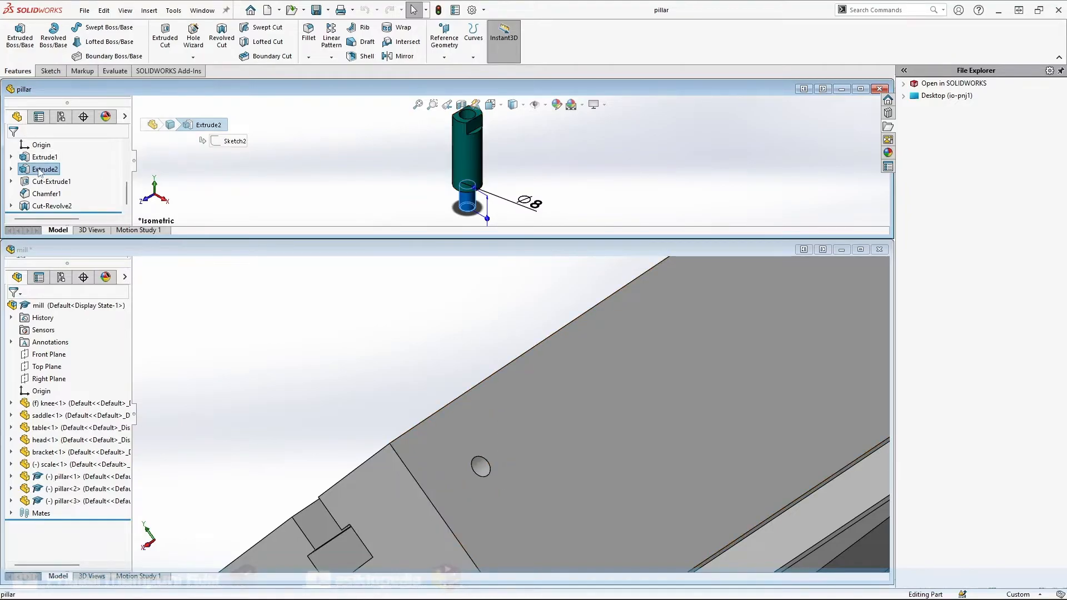
drag(41, 173, 355, 315)
drag(427, 412, 474, 461)
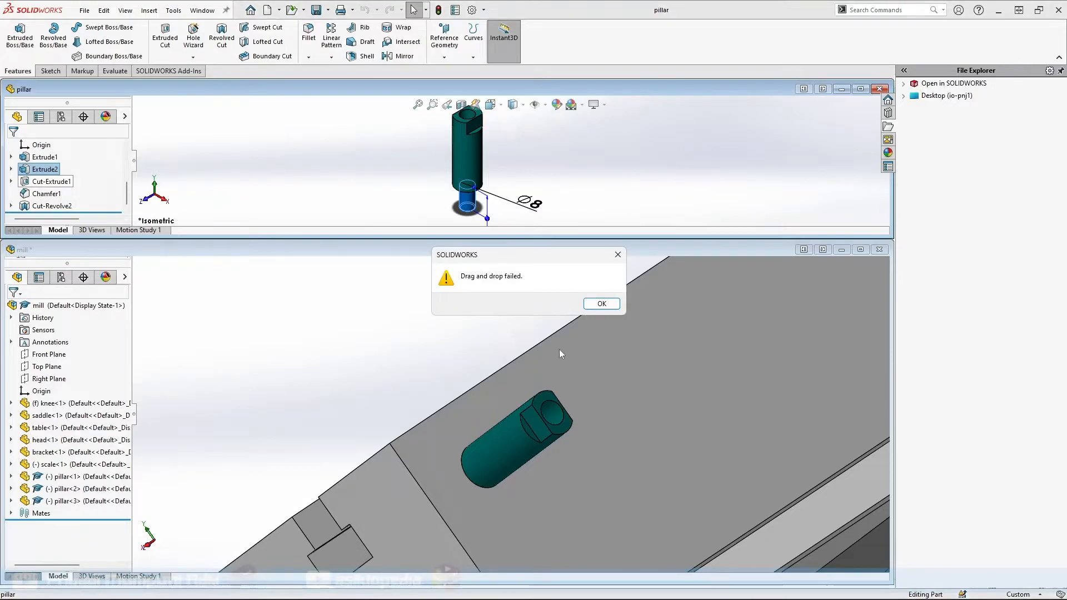
click(602, 304)
click(602, 304)
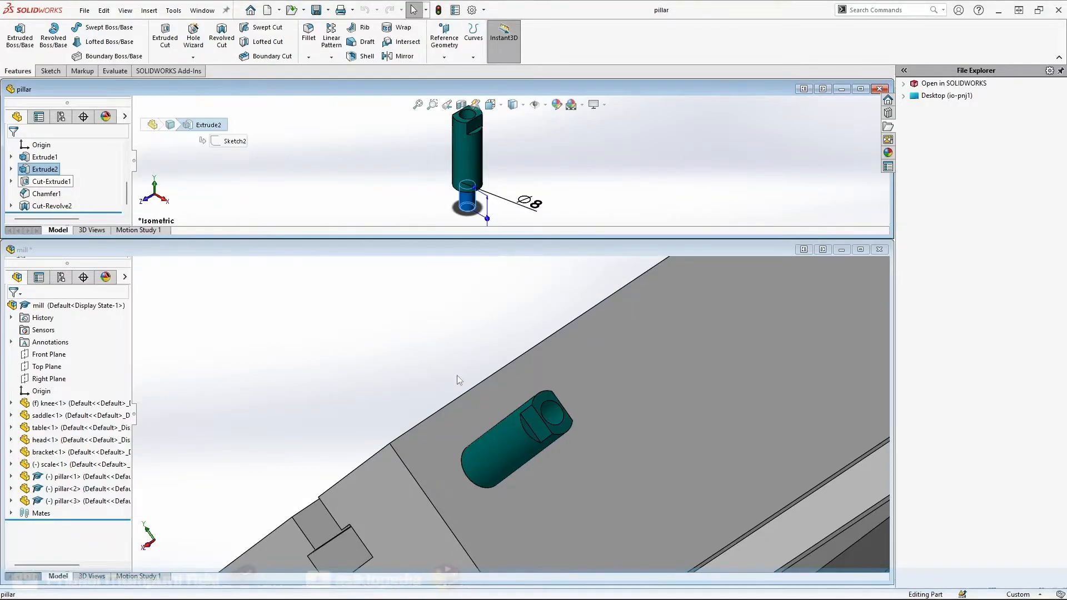
click(404, 363)
Try again to place a pillar by Extrude2 in the left-end hole on the table's rear face
scroll(445, 372, up, 10)
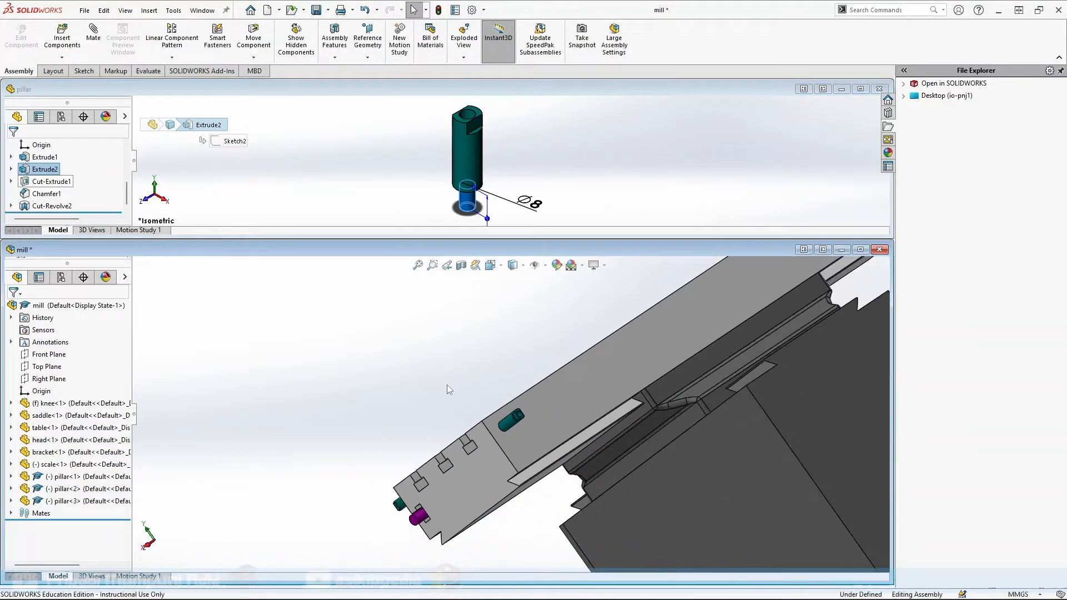
middle_drag(524, 354, 678, 301)
scroll(679, 305, down, 6)
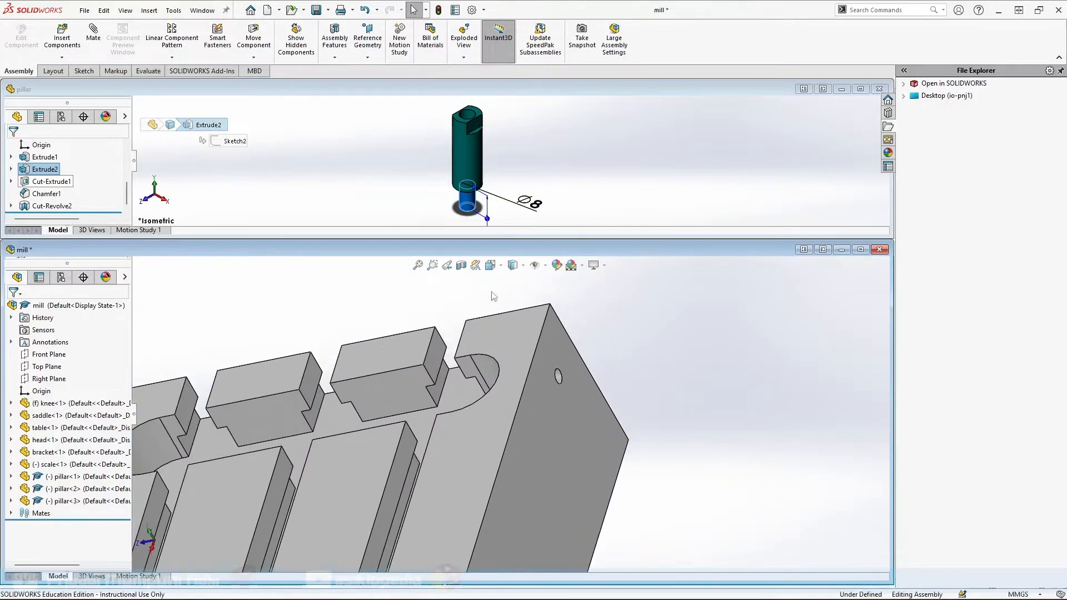
drag(45, 172, 558, 378)
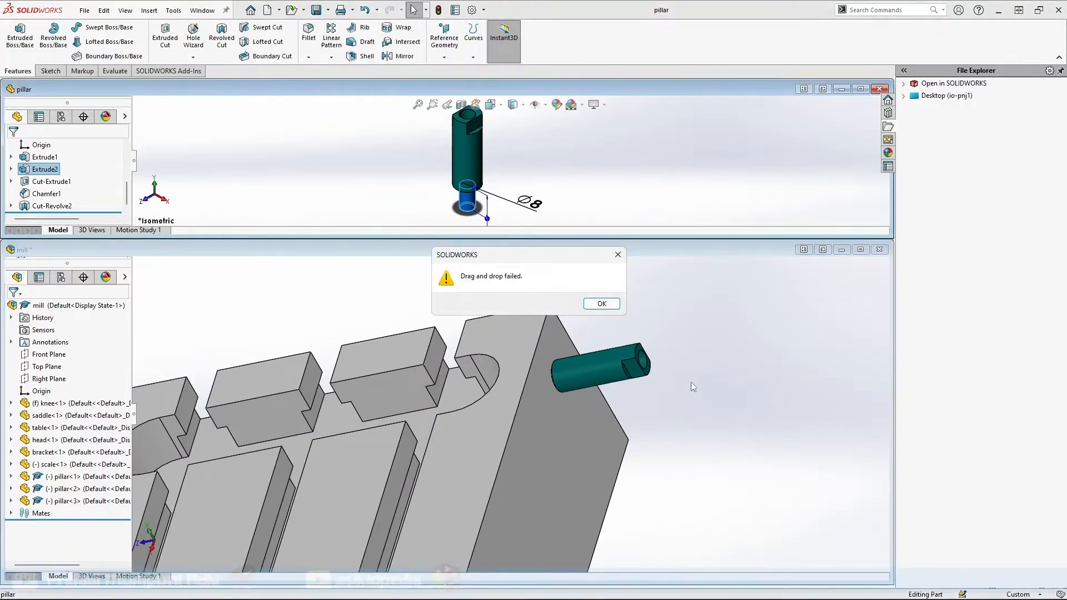
click(601, 304)
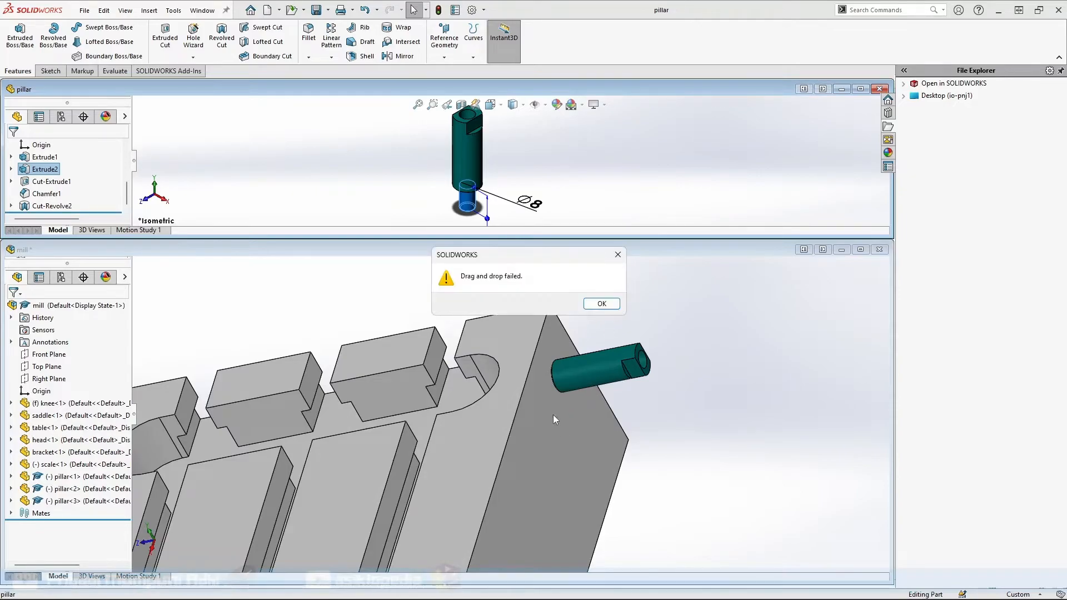
click(602, 304)
scroll(523, 447, up, 10)
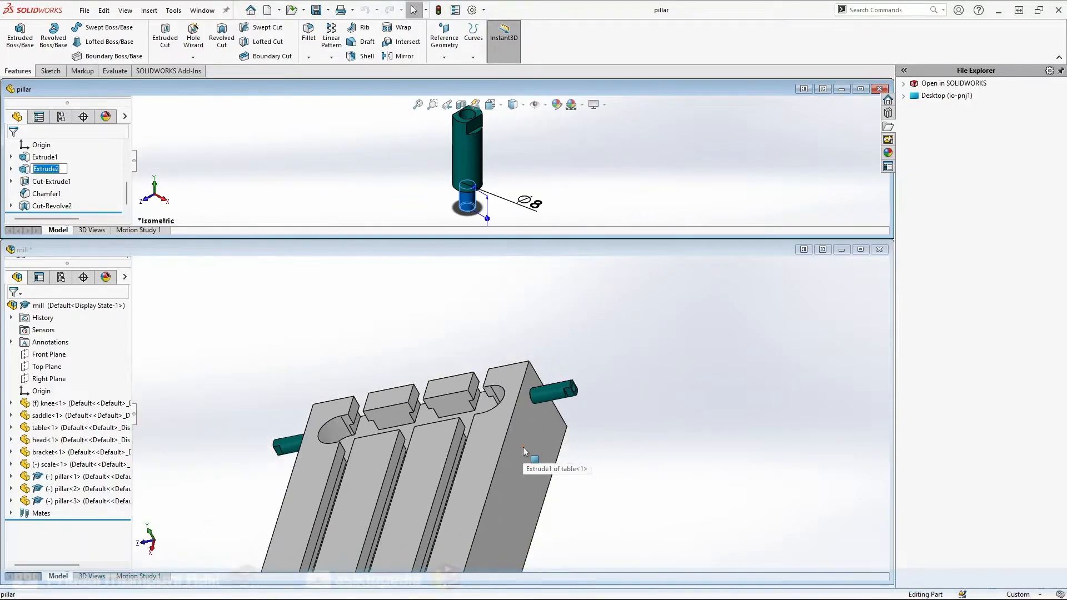
click(610, 449)
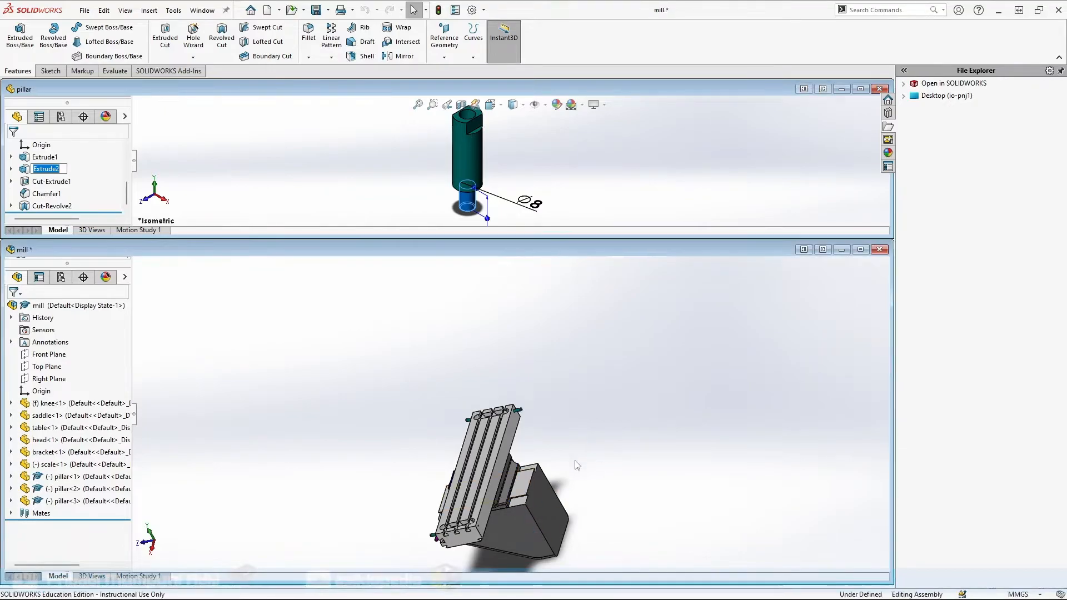
Shrink the mill assembly window and insert a pillar by Extrude2 into the right-end hole of the table's rear face
click(467, 167)
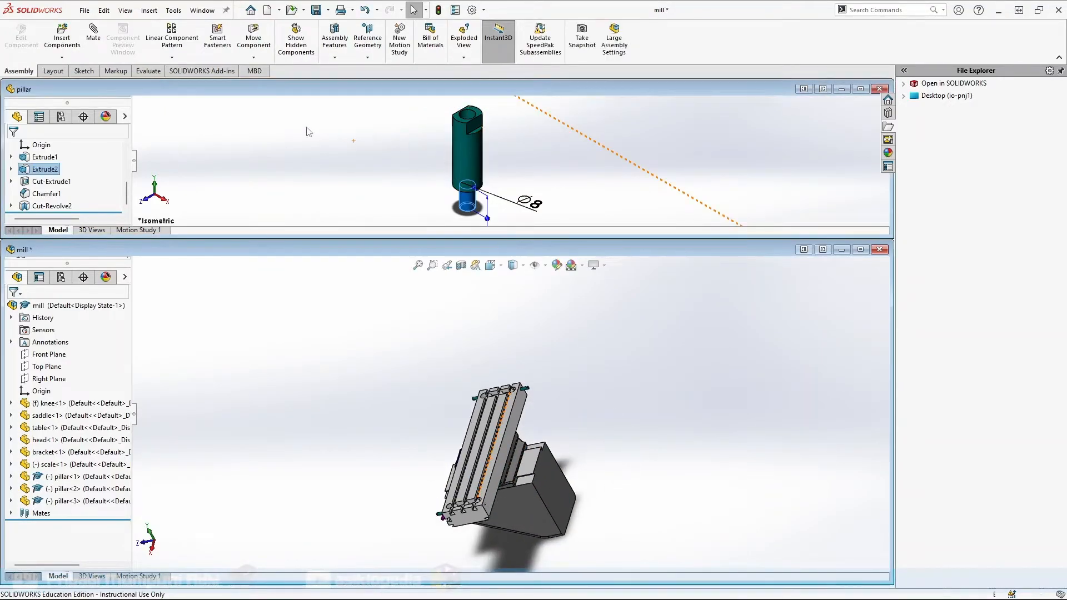
drag(439, 242, 439, 300)
scroll(491, 502, down, 8)
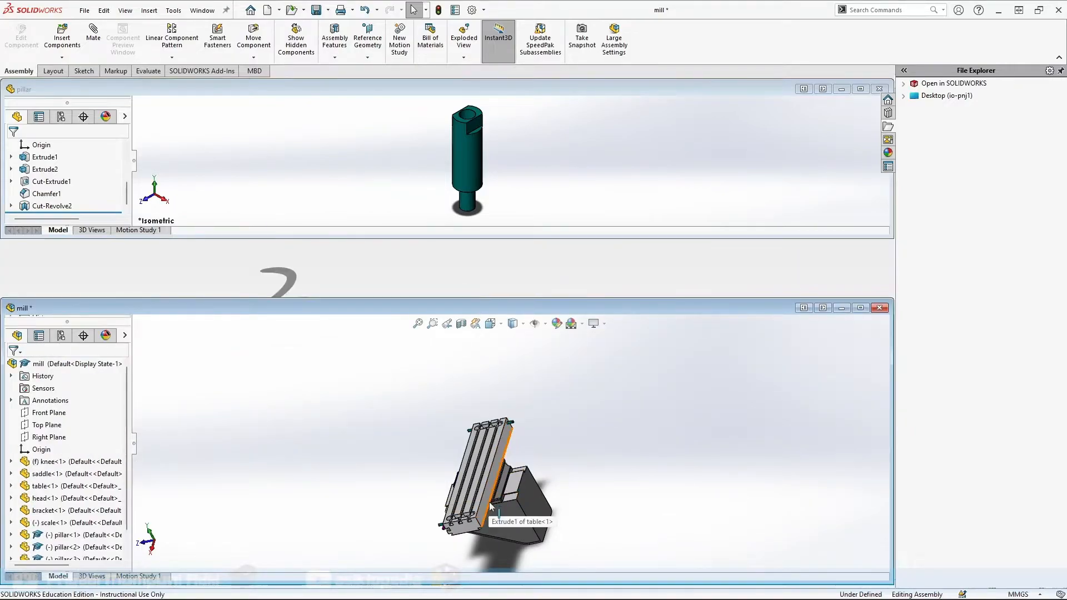
scroll(480, 508, down, 3)
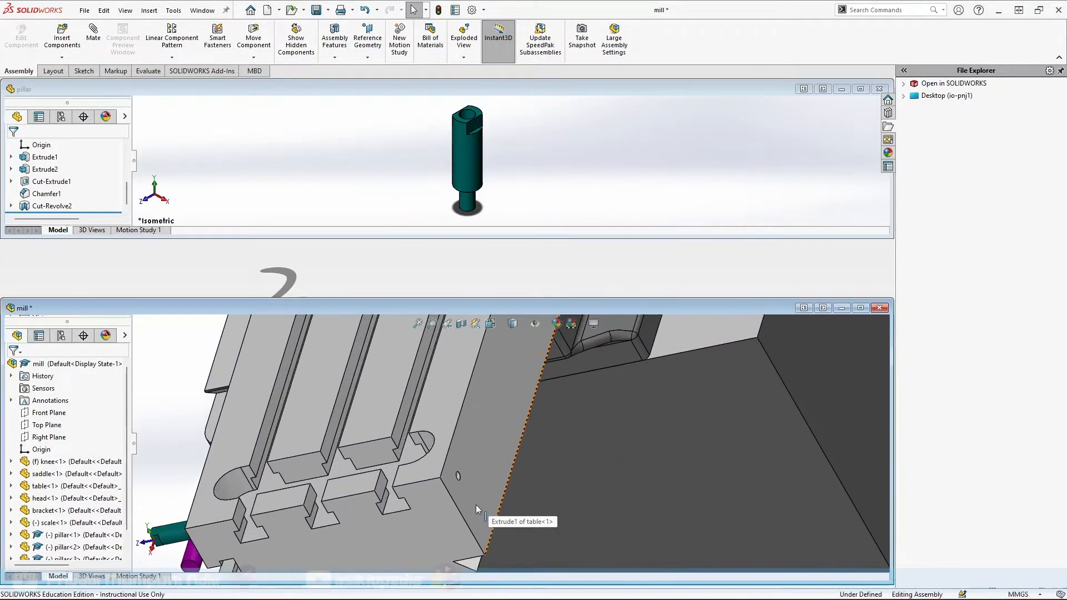
drag(45, 169, 461, 471)
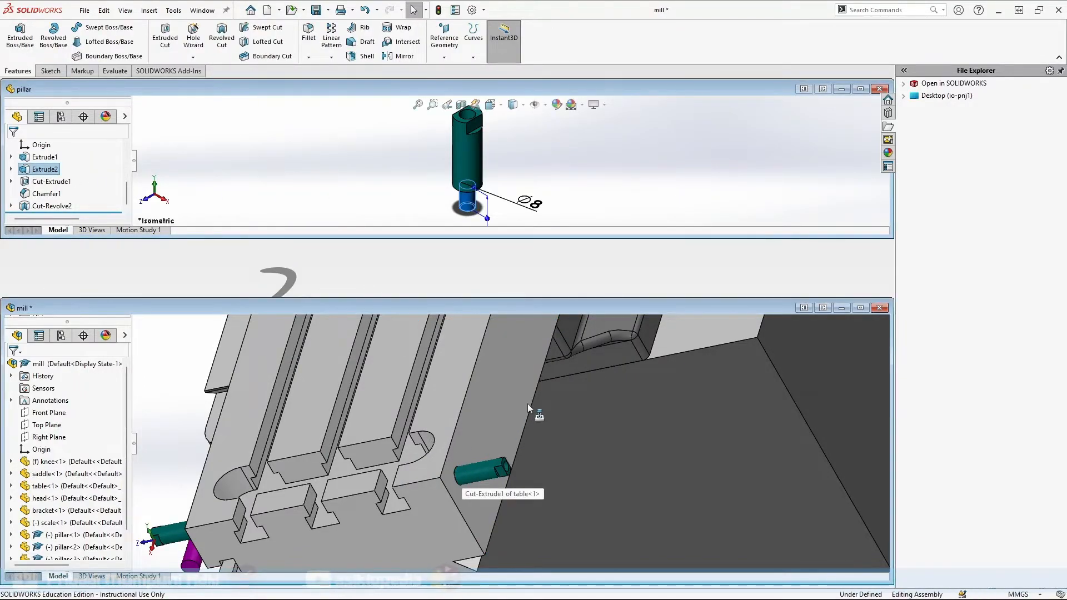
Insert a pillar by Extrude2 into the remaining left-end hole of the table's rear face and activate the pillar part window
scroll(527, 403, up, 6)
scroll(526, 386, down, 10)
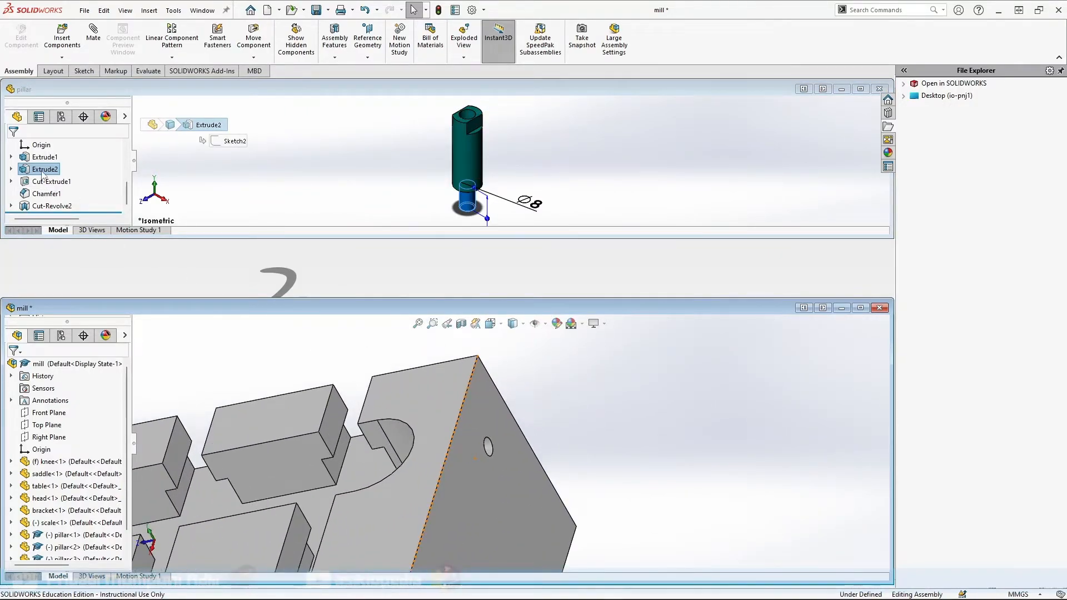
drag(24, 89, 497, 453)
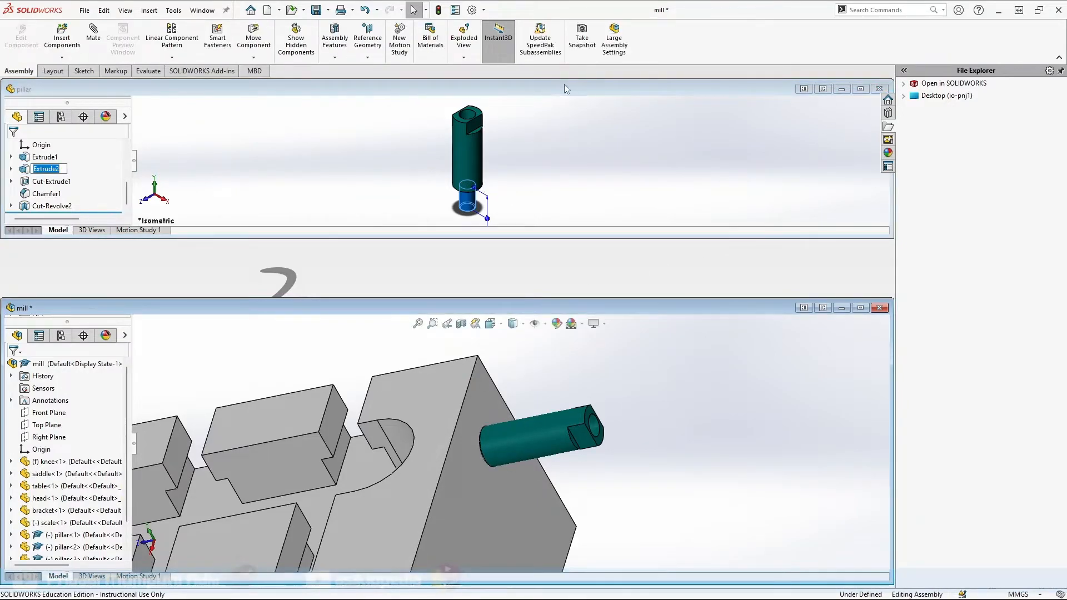
click(606, 84)
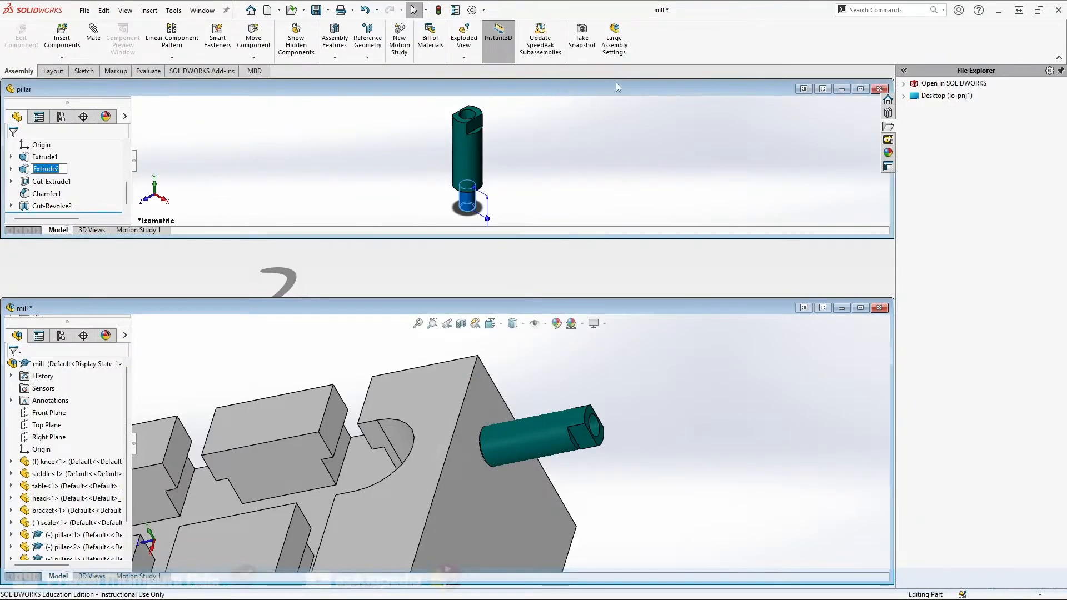
Close the pillar part window, maximize the mill assembly window and show the whole assembly in isometric view
click(879, 89)
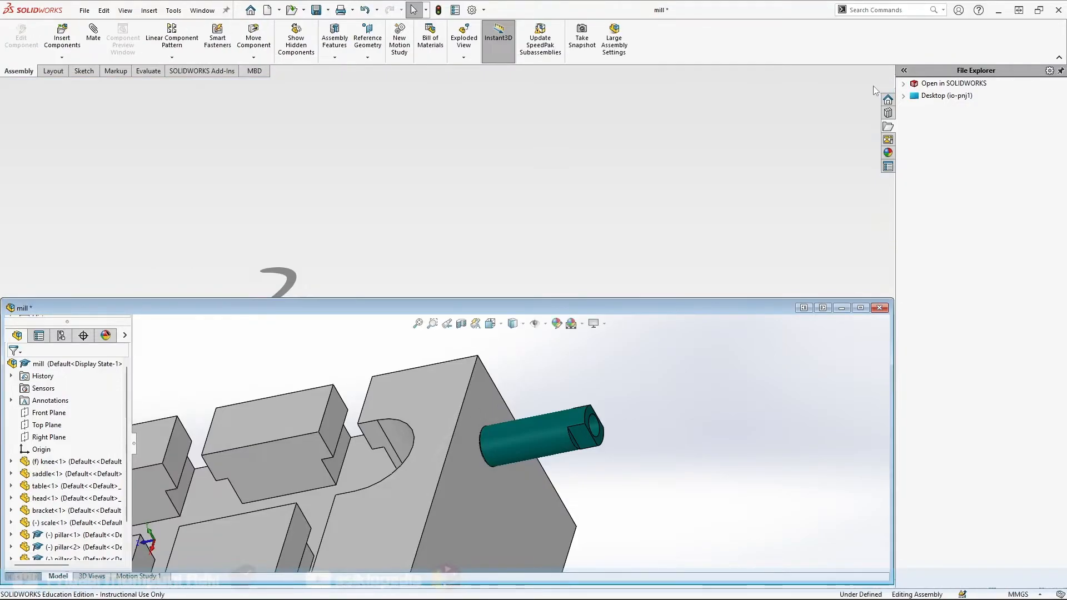
click(860, 310)
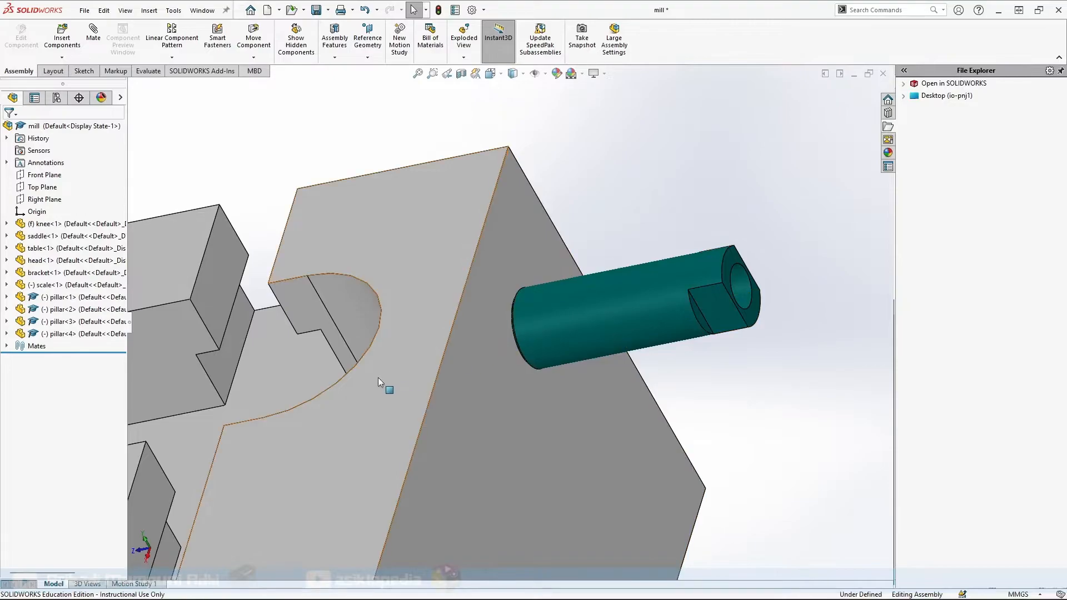
key(ctrl+7)
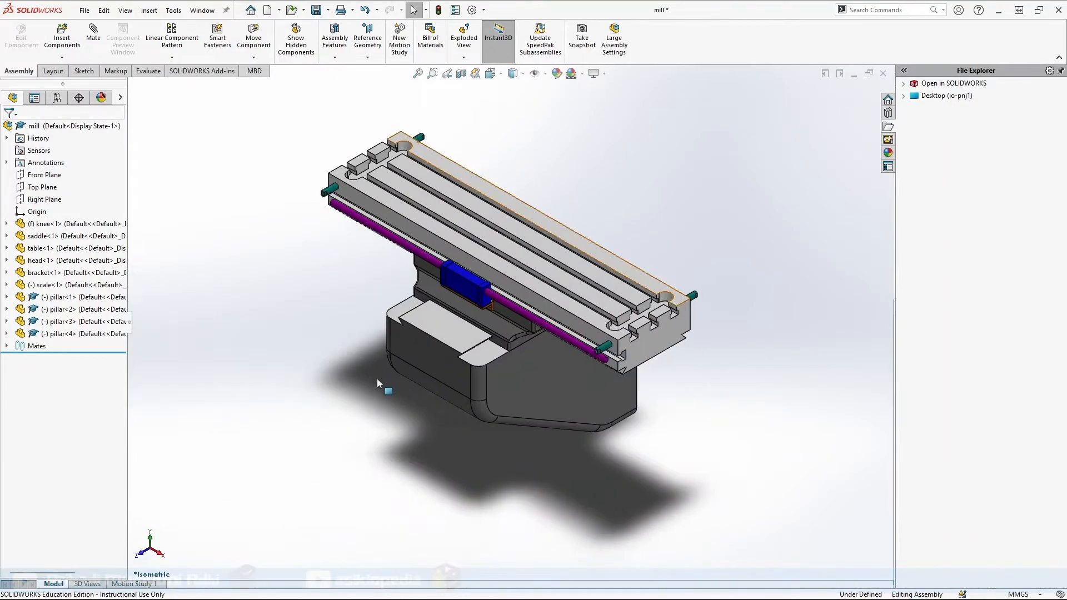
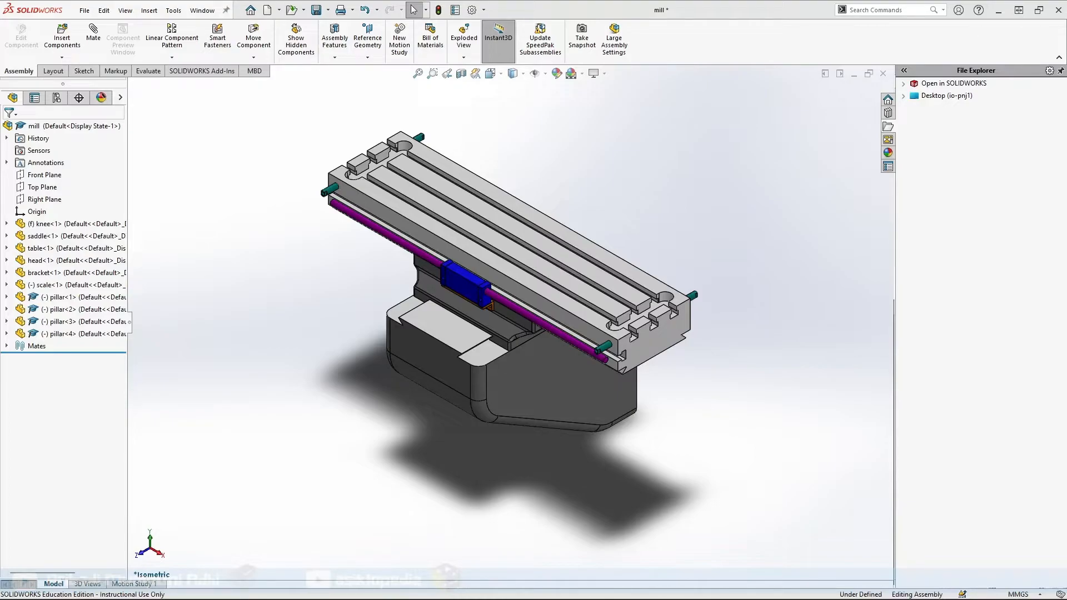
Insert the clamp and pin parts from the assemblymates folder into the empty space in front of the mill
key(alt+Tab)
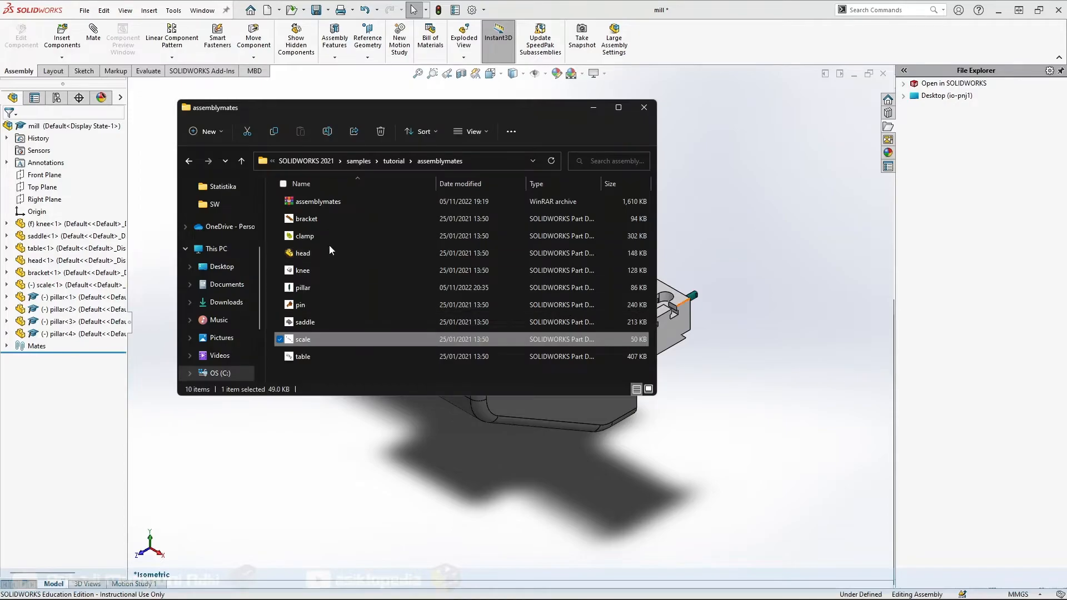
click(312, 236)
drag(288, 418, 280, 470)
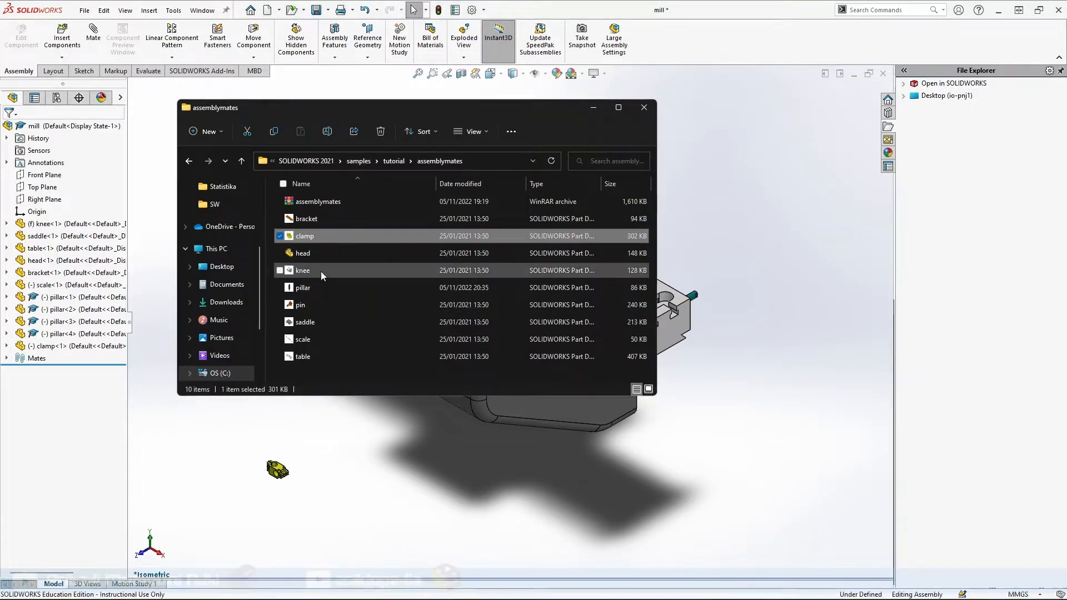
click(302, 306)
drag(304, 307, 351, 472)
click(592, 110)
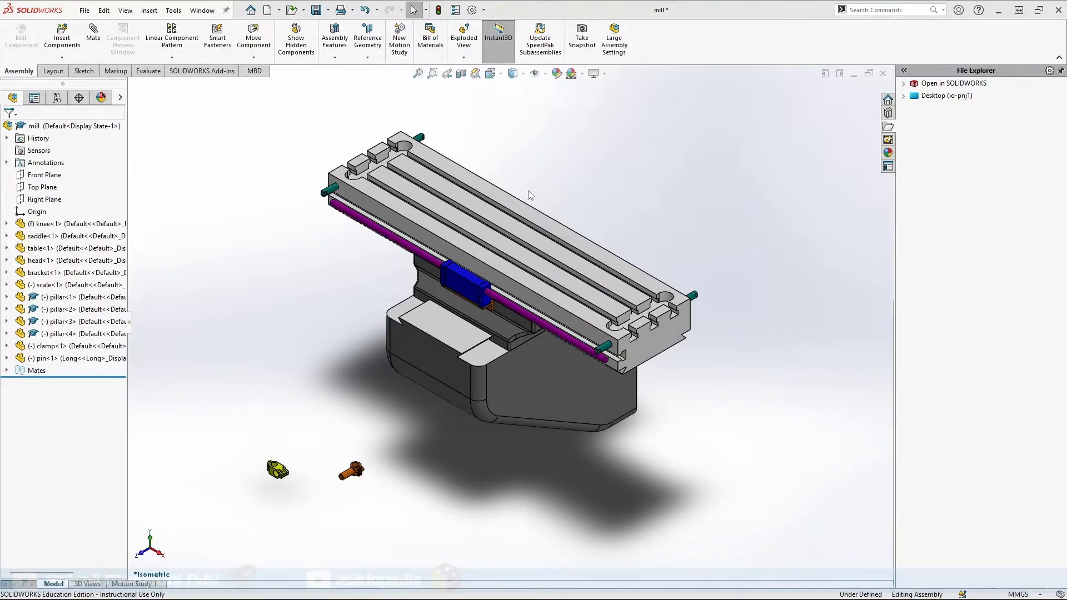
Move the clamp beside the knee, below the table's right end
scroll(538, 351, down, 3)
scroll(278, 417, up, 4)
scroll(222, 481, up, 1)
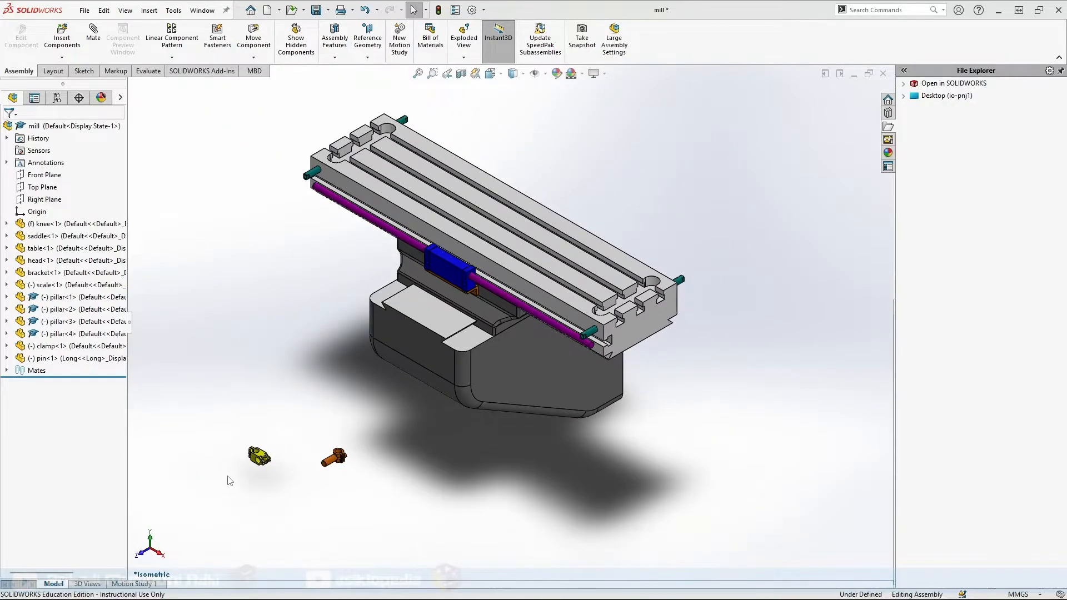
drag(259, 457, 581, 349)
scroll(580, 344, down, 5)
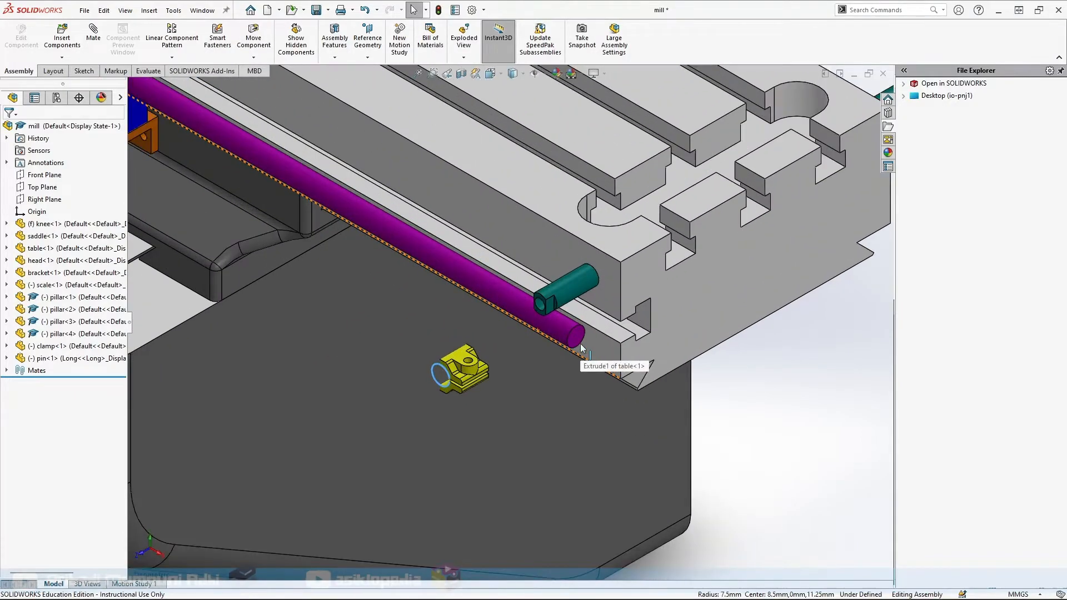
key(ctrl+1)
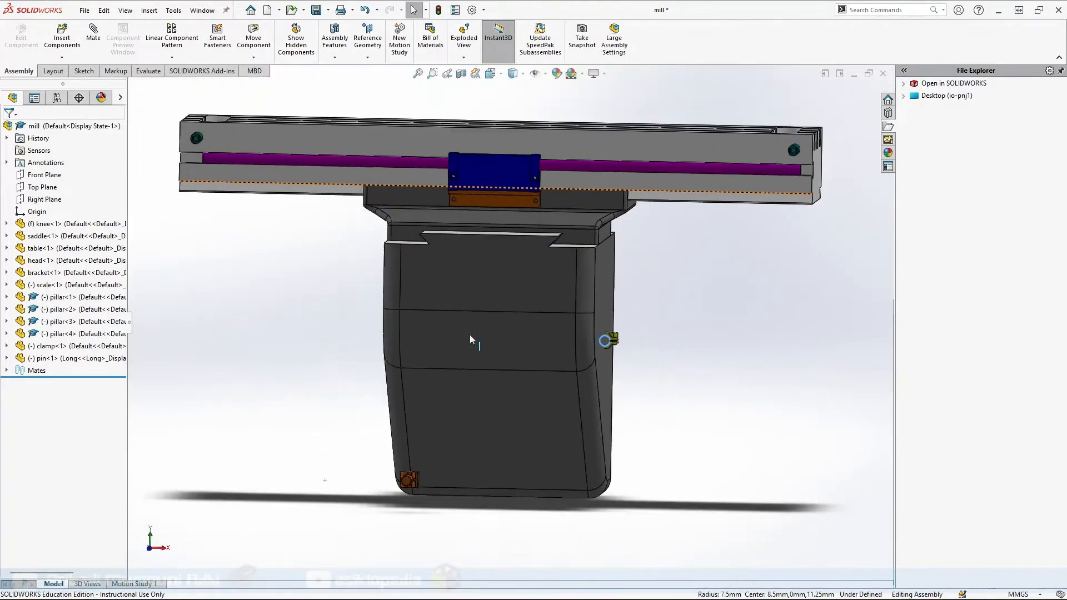
scroll(795, 265, down, 3)
drag(400, 420, 683, 216)
key(ctrl+7)
drag(601, 260, 530, 182)
drag(463, 251, 475, 253)
middle_drag(478, 251, 491, 245)
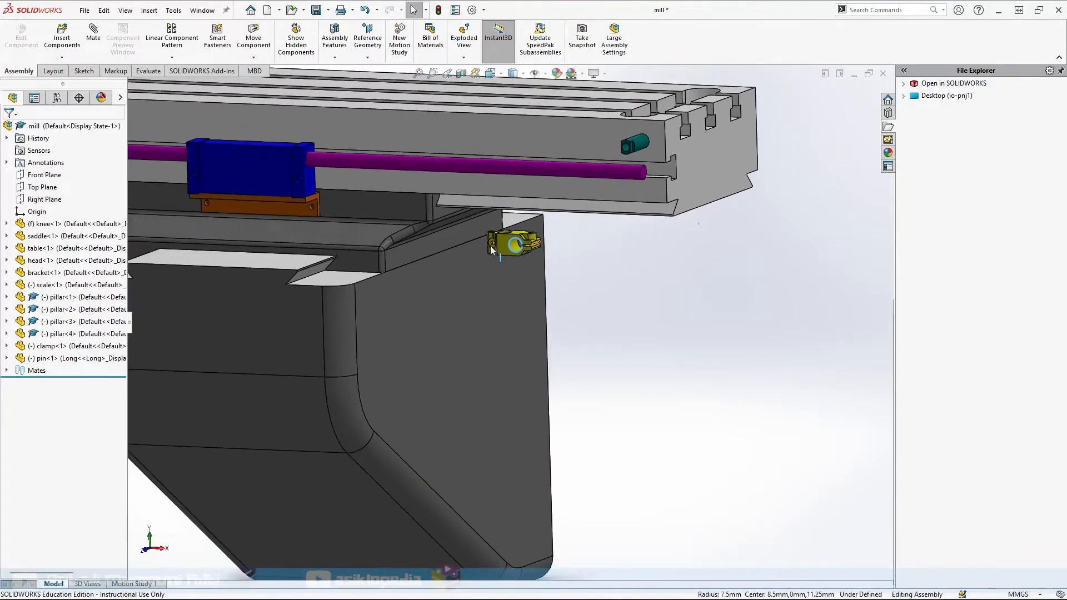
Try to move the clamp onto the scale rod's right end from the front view
key(ctrl+1)
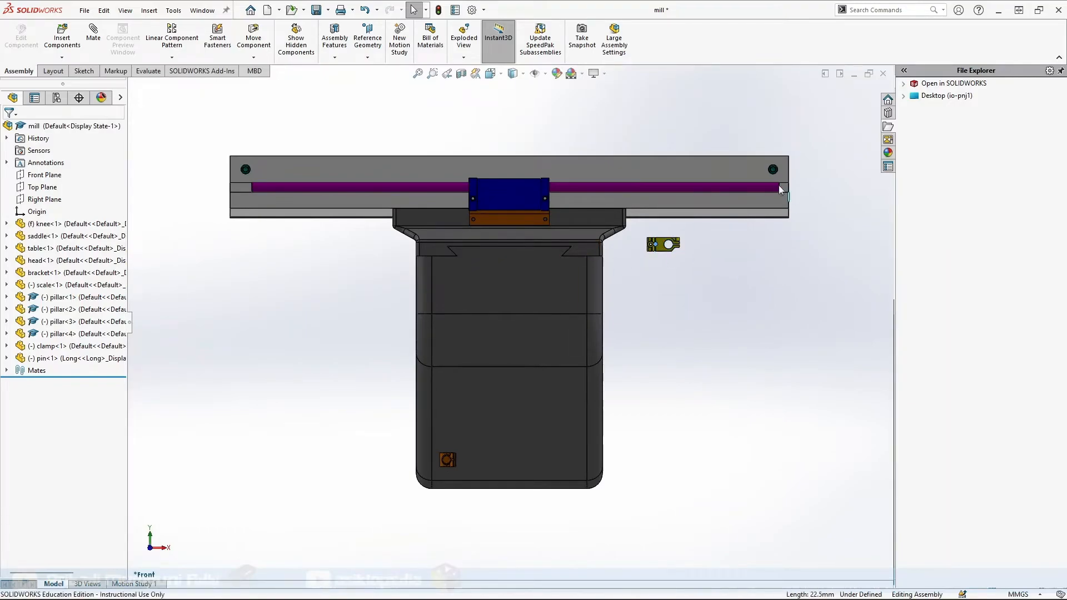
drag(661, 246, 769, 191)
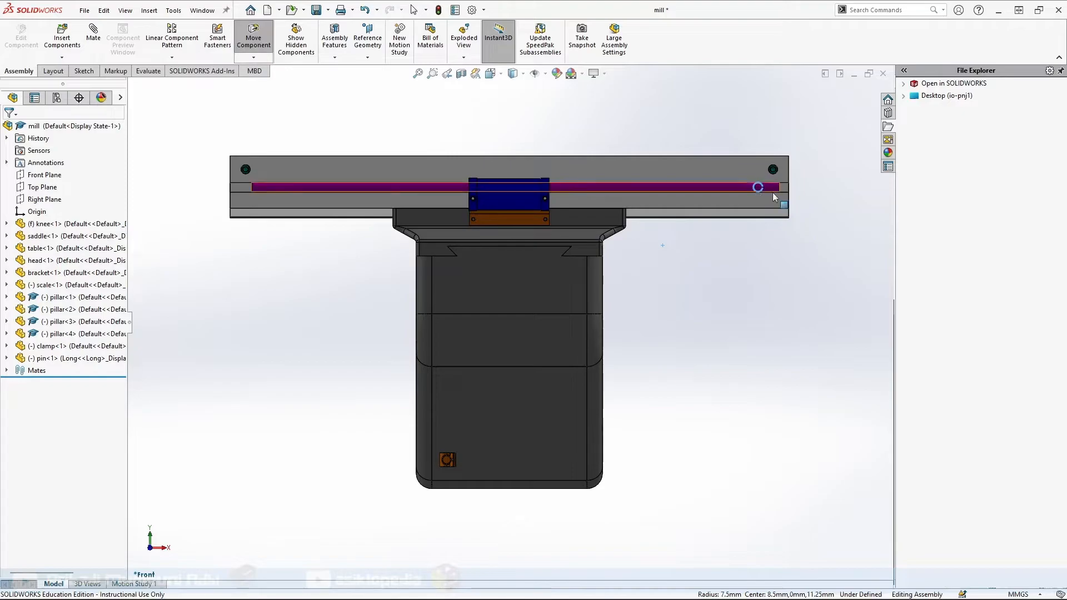
scroll(768, 192, up, 3)
scroll(709, 248, down, 8)
middle_drag(632, 248, 563, 263)
scroll(579, 285, up, 4)
scroll(579, 285, down, 1)
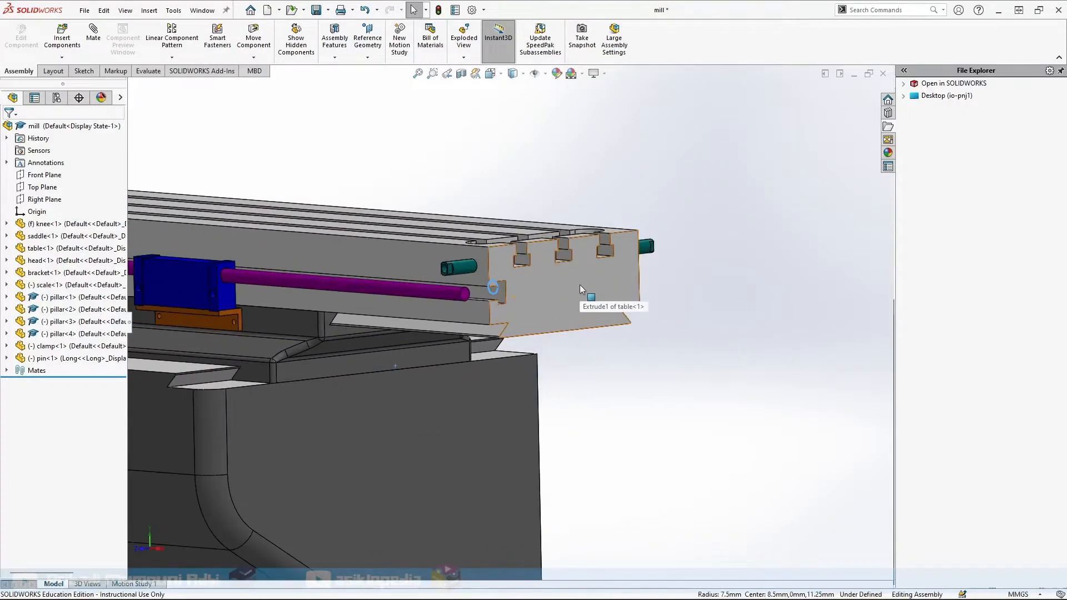
key(ctrl+1)
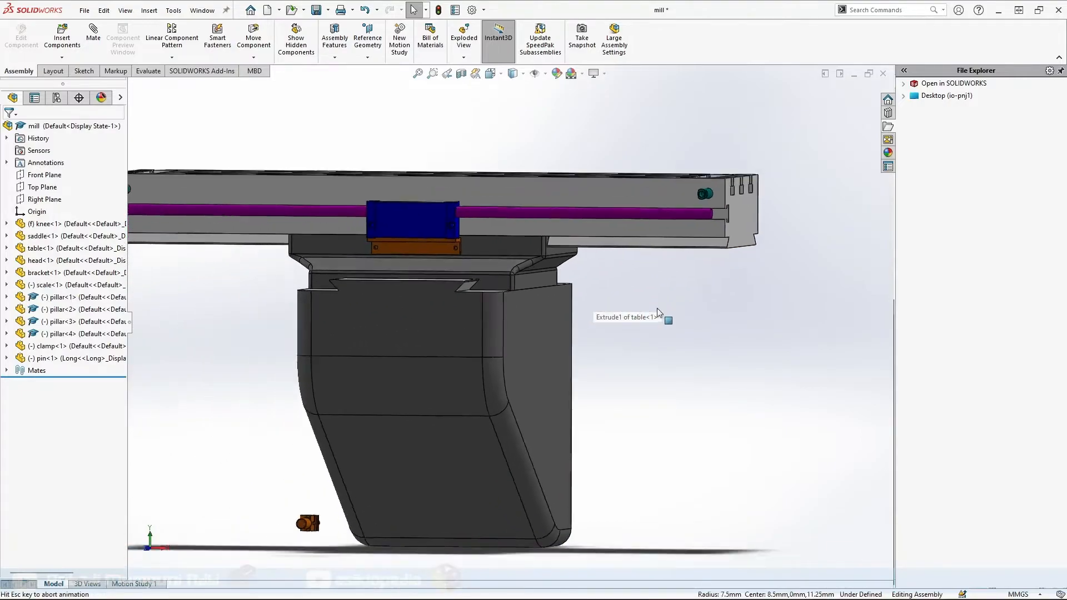
key(ctrl+shift+z)
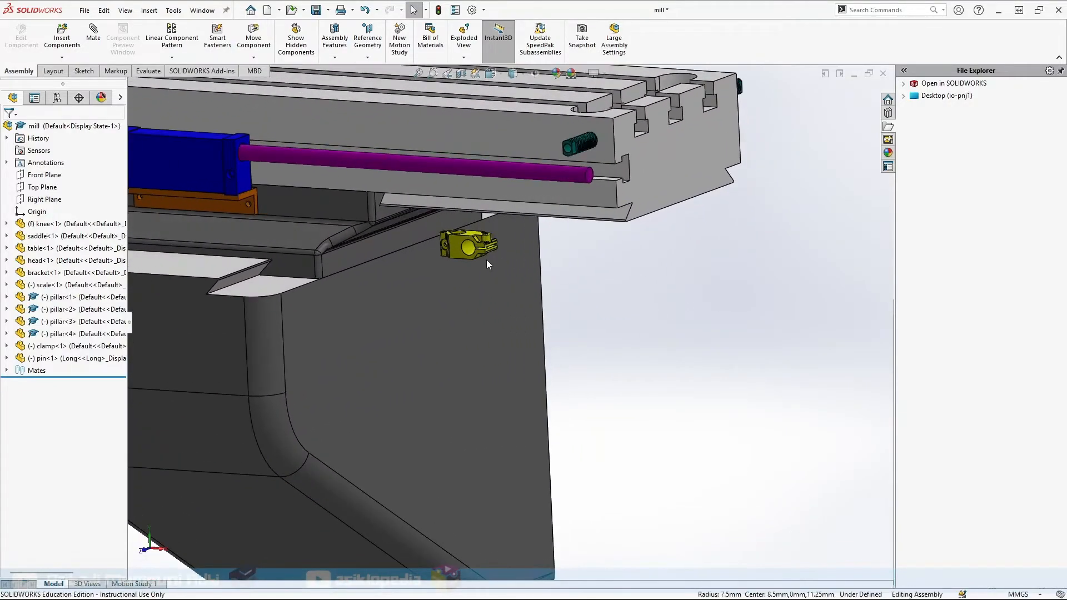
Bring the clamp closer to the table's underside and pull it forward, clear of the table's front face
click(667, 227)
drag(649, 244, 524, 291)
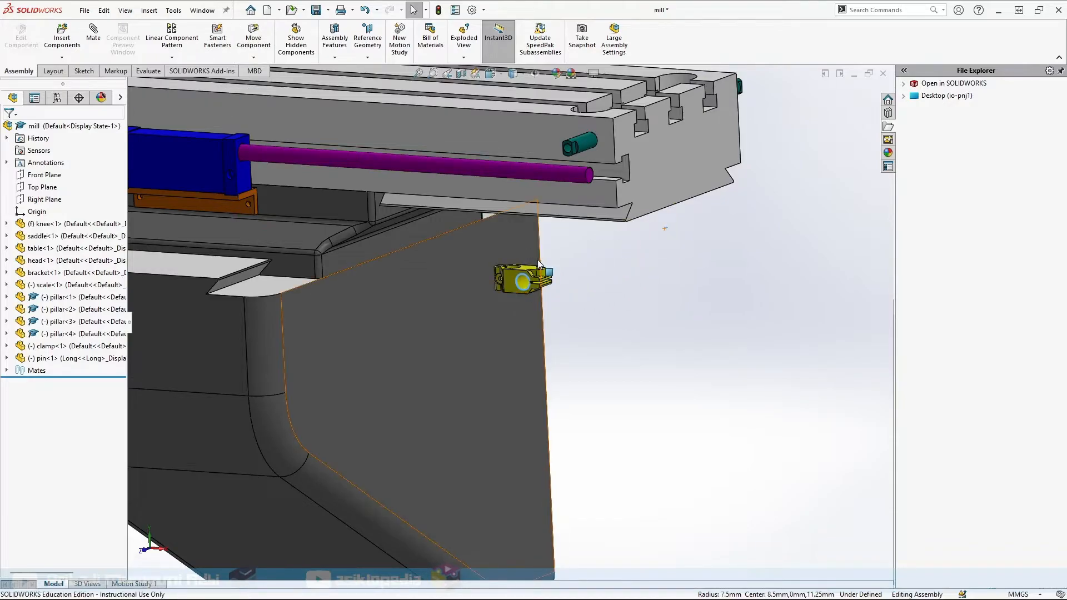
key(ctrl+1)
scroll(716, 271, up, 5)
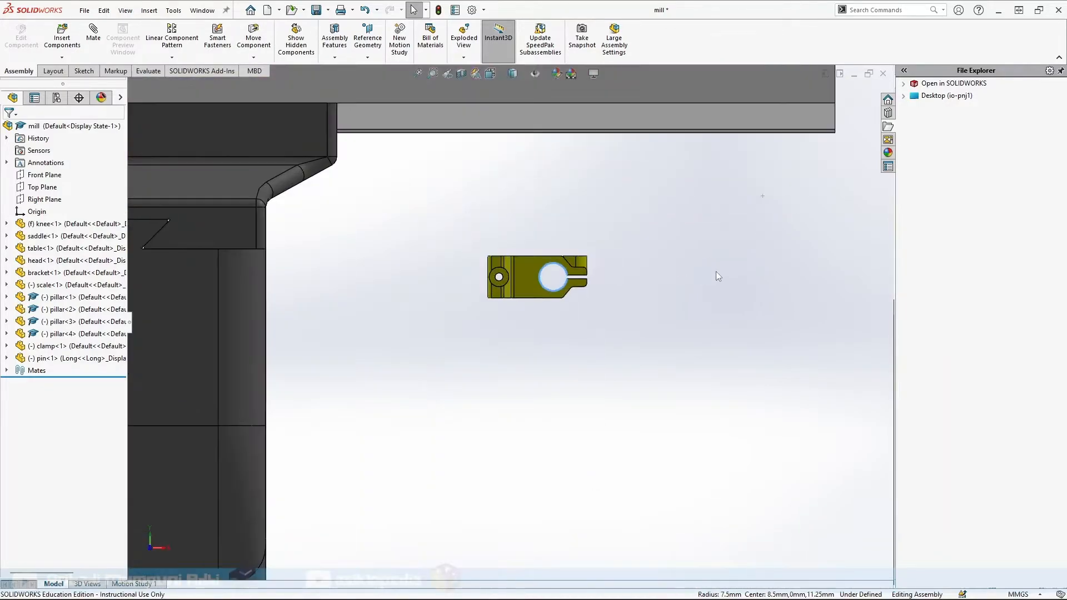
scroll(515, 325, down, 3)
drag(519, 302, 618, 215)
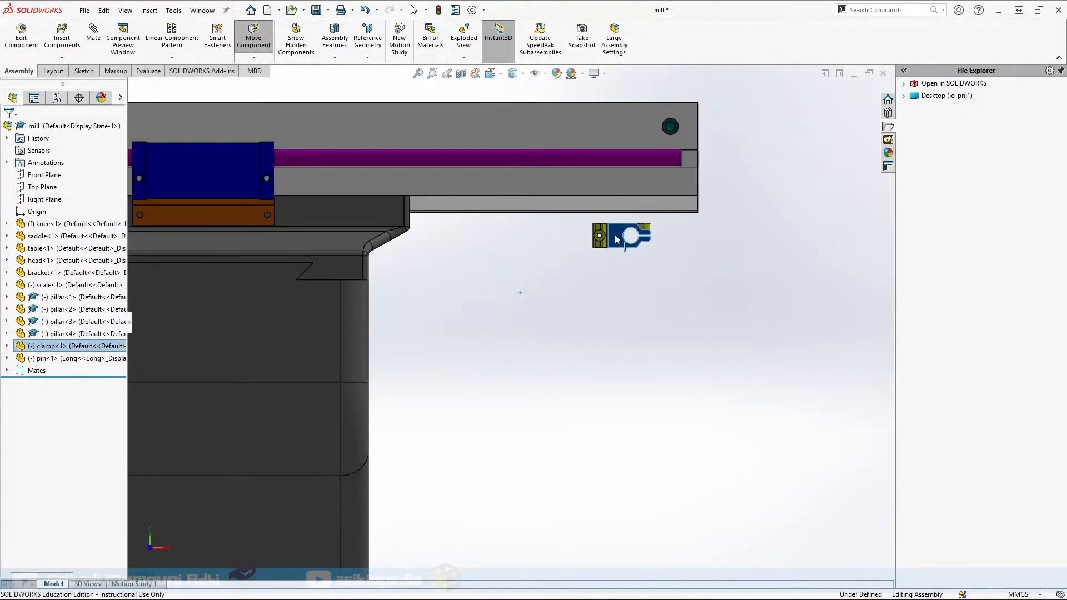
middle_drag(726, 225, 674, 242)
drag(674, 240, 445, 223)
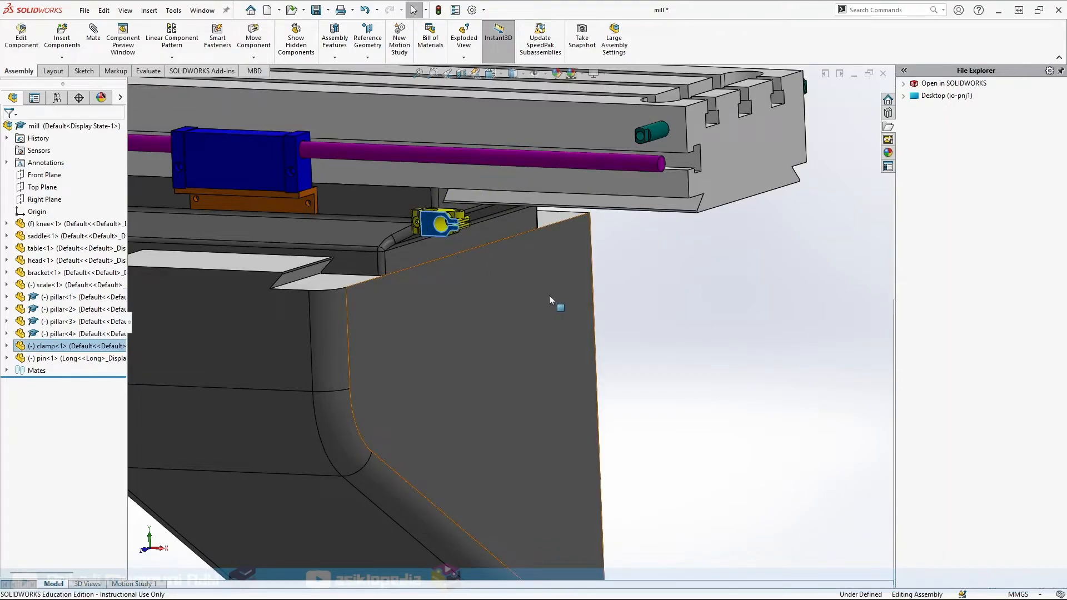
key(ctrl+1)
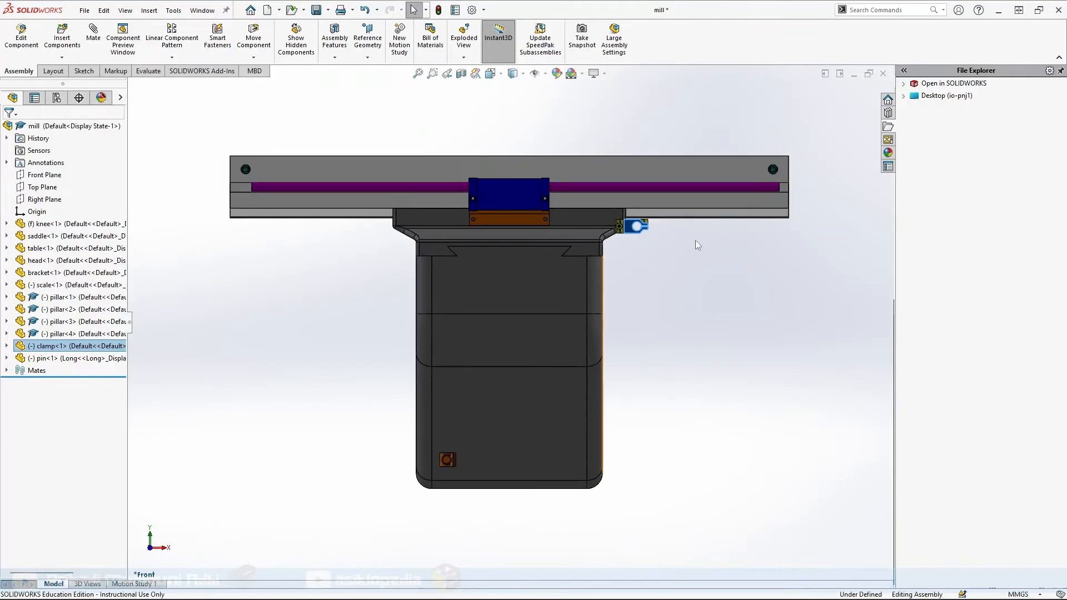
Position the clamp in front of the scale rod's right end, with its large hole over the rod in front view
drag(637, 229, 733, 189)
scroll(745, 188, down, 2)
middle_drag(807, 198, 766, 229)
drag(689, 222, 677, 231)
key(ctrl+1)
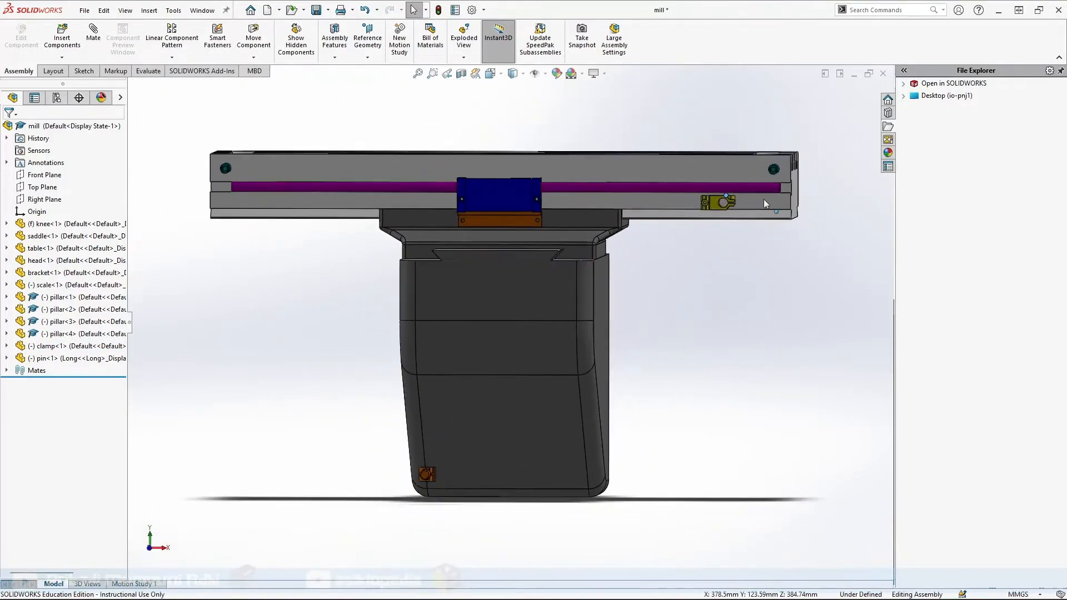
scroll(736, 204, down, 6)
drag(701, 219, 780, 183)
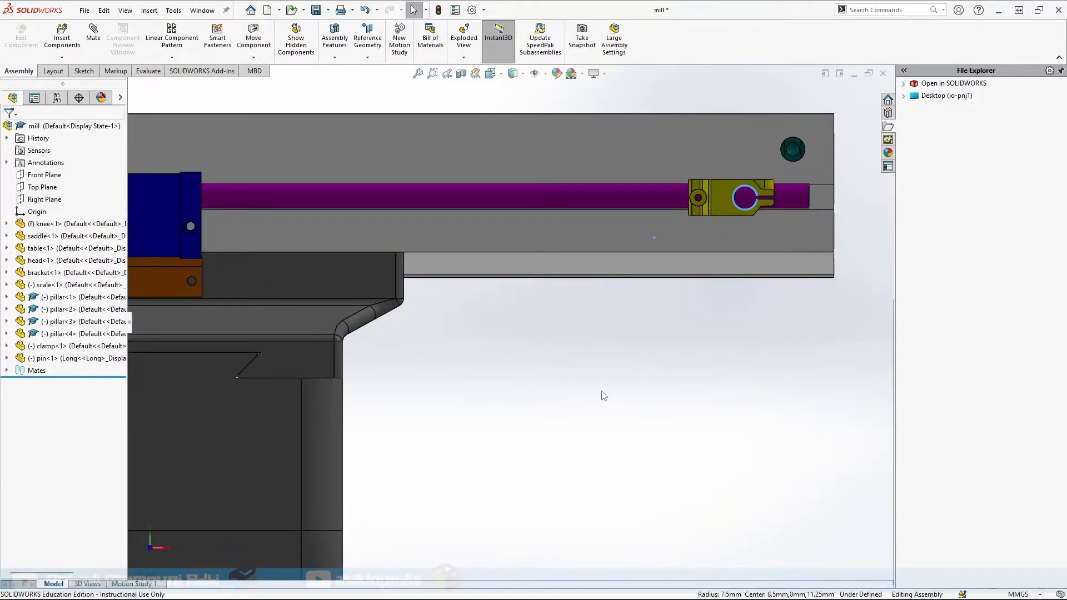
scroll(508, 322, up, 5)
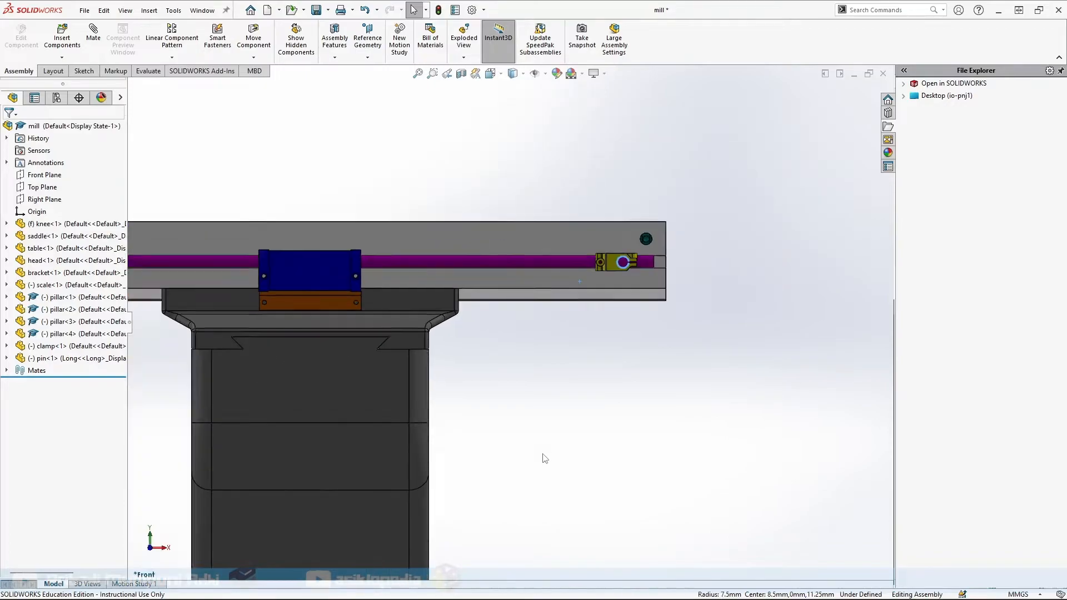
Move the pin just below the clamp near the table's right end and adjust its depth
drag(280, 563, 569, 294)
middle_drag(680, 306, 656, 329)
click(438, 336)
drag(439, 336, 525, 325)
key(ctrl+1)
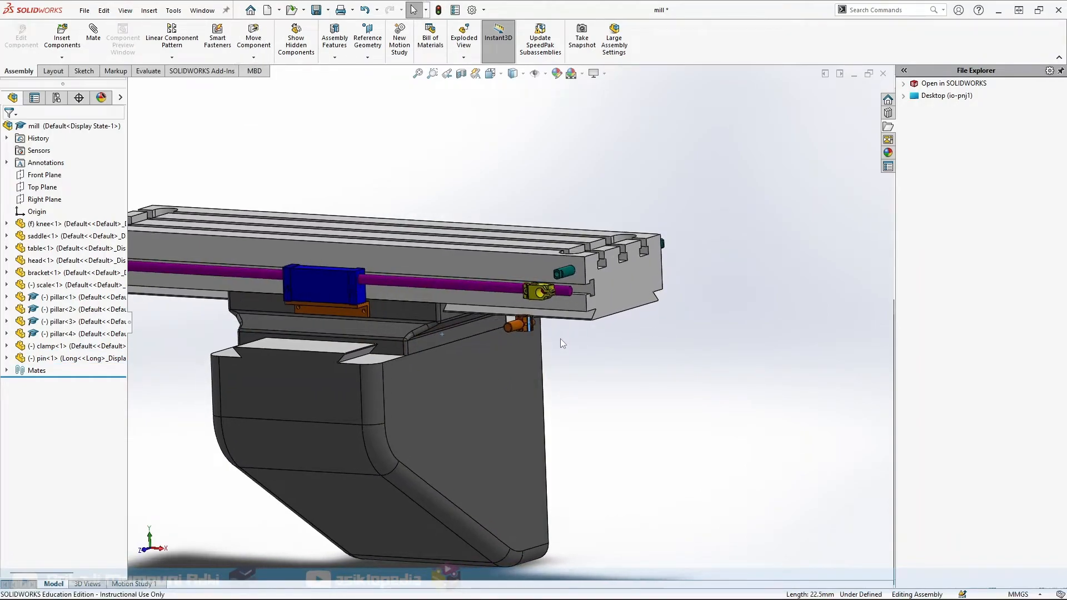
drag(779, 208, 742, 221)
scroll(742, 225, up, 3)
scroll(742, 225, down, 3)
scroll(513, 303, down, 1)
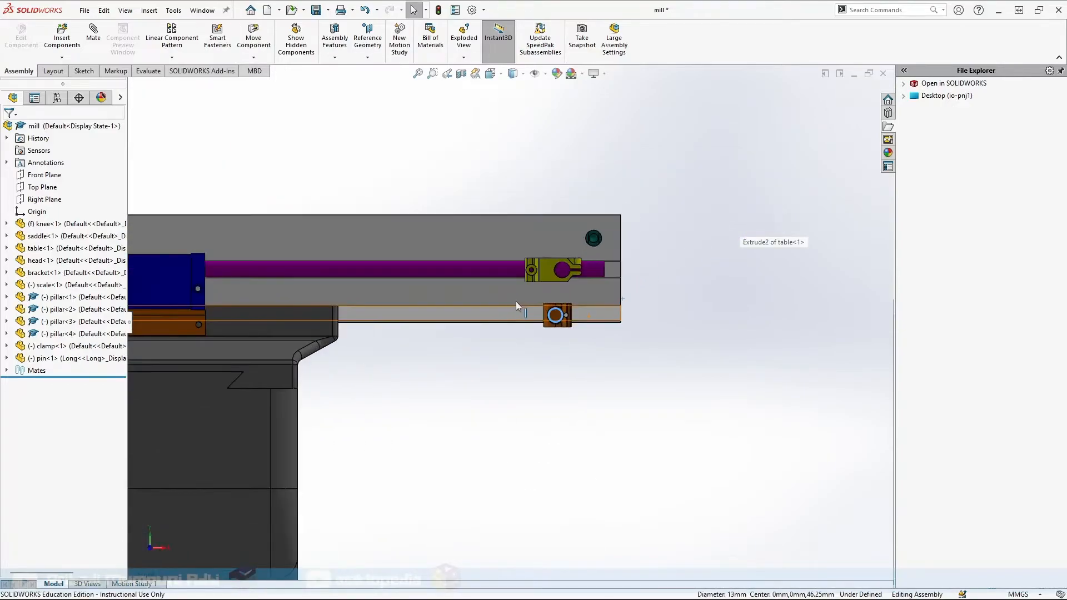
scroll(522, 304, down, 2)
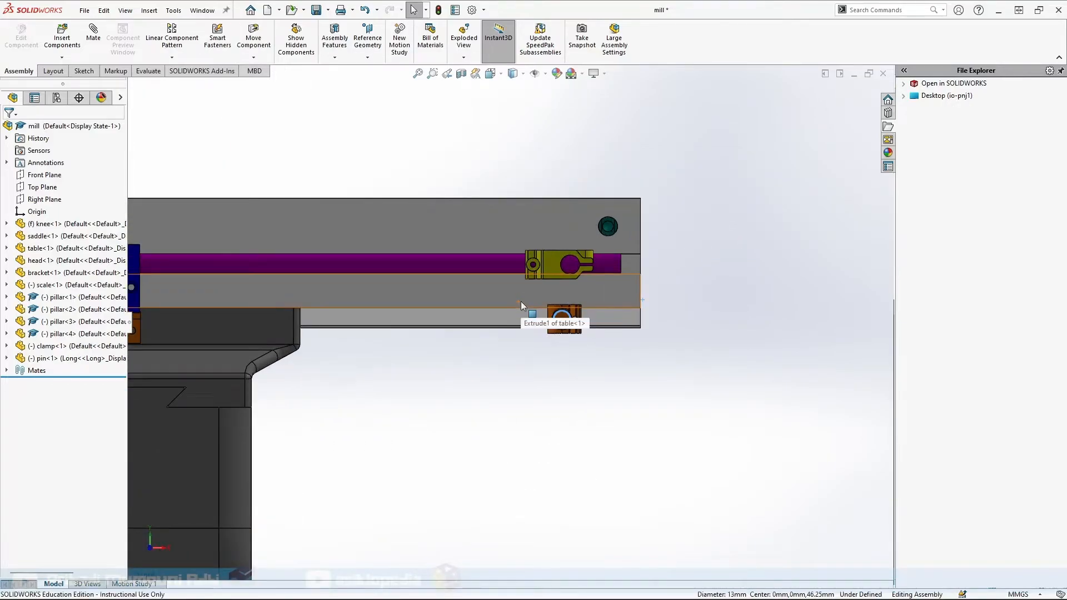
In top view, place the clamp in front of the front-right pillar and the pin just ahead of the clamp
key(ctrl+5)
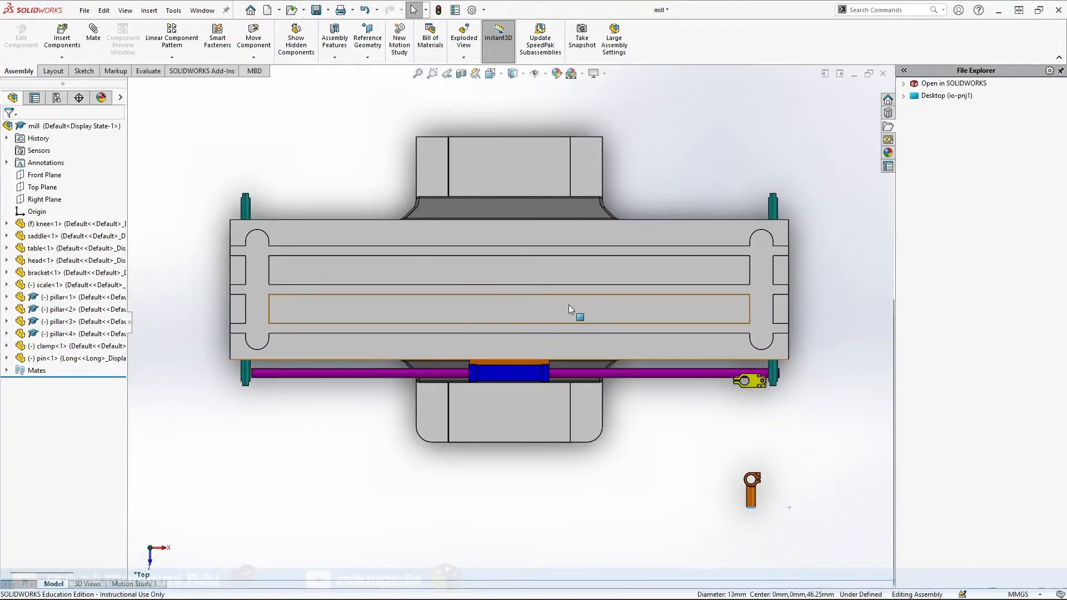
drag(748, 382, 768, 409)
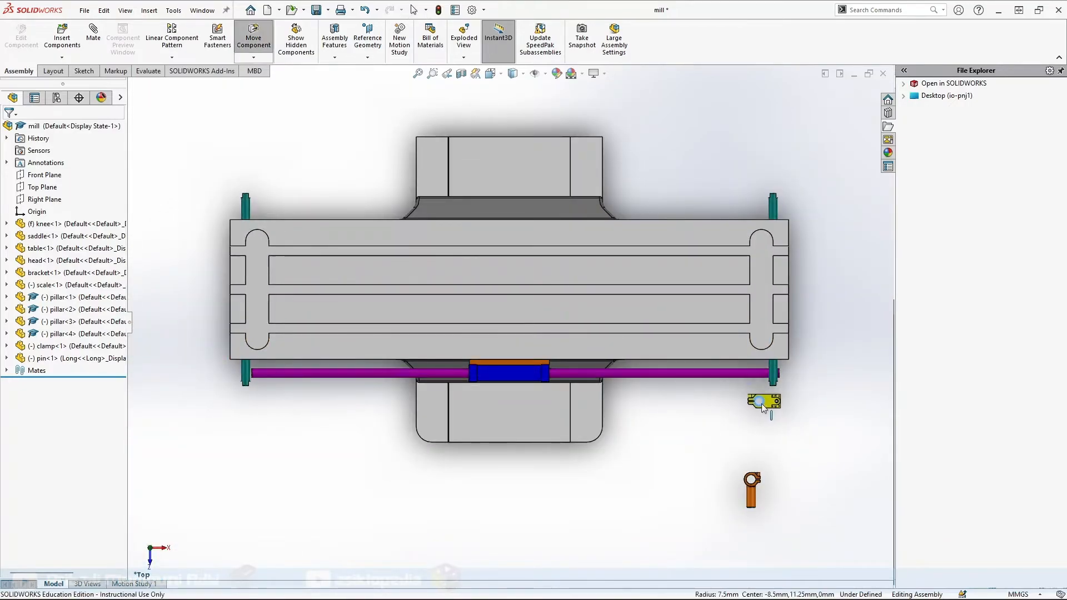
drag(752, 504, 766, 465)
key(ctrl+Down)
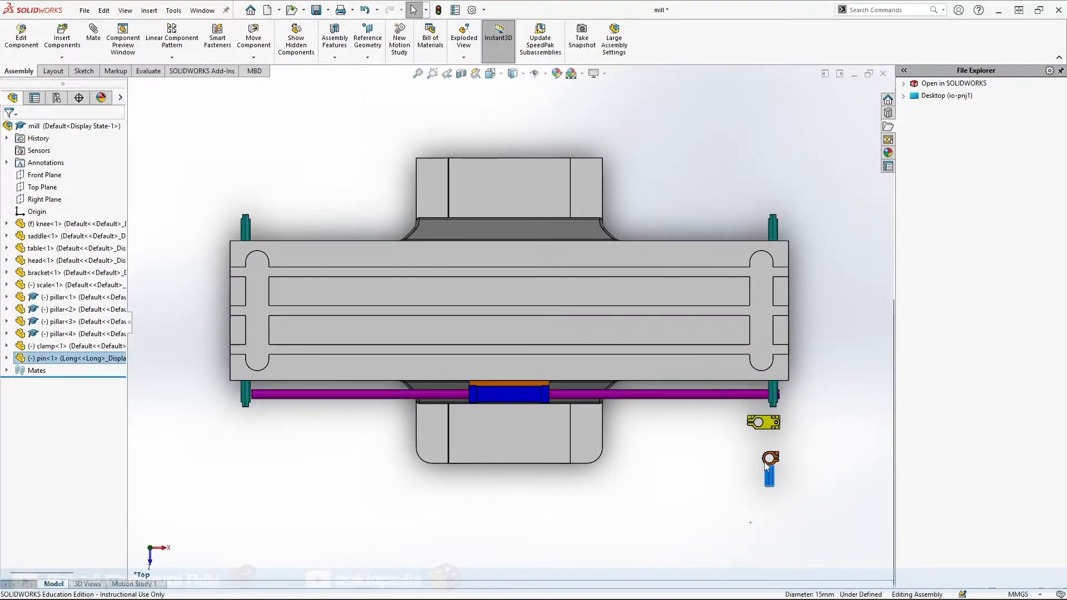
key(ctrl+4)
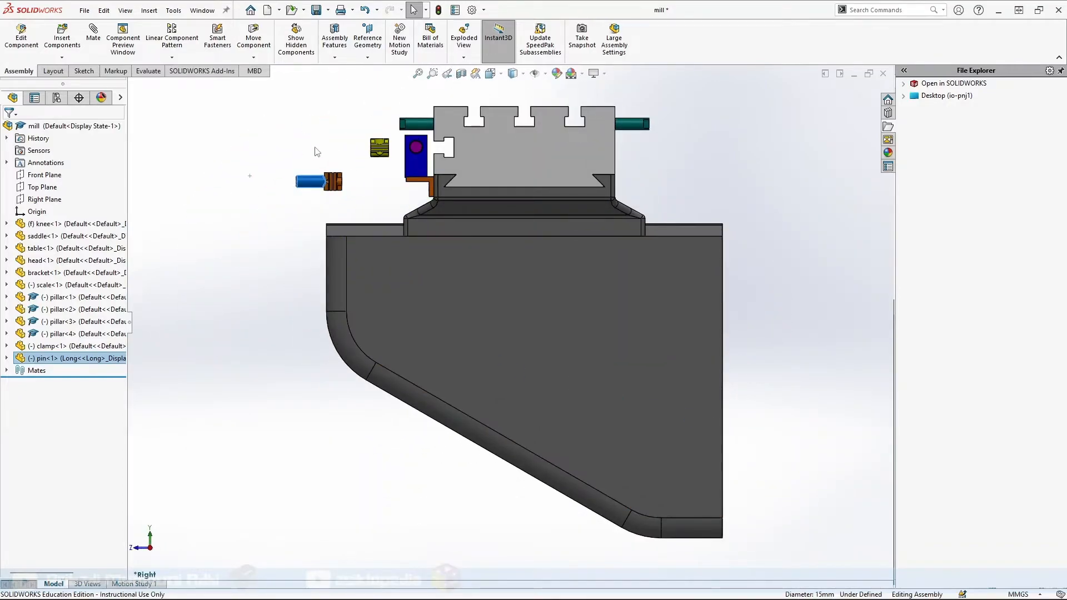
click(279, 147)
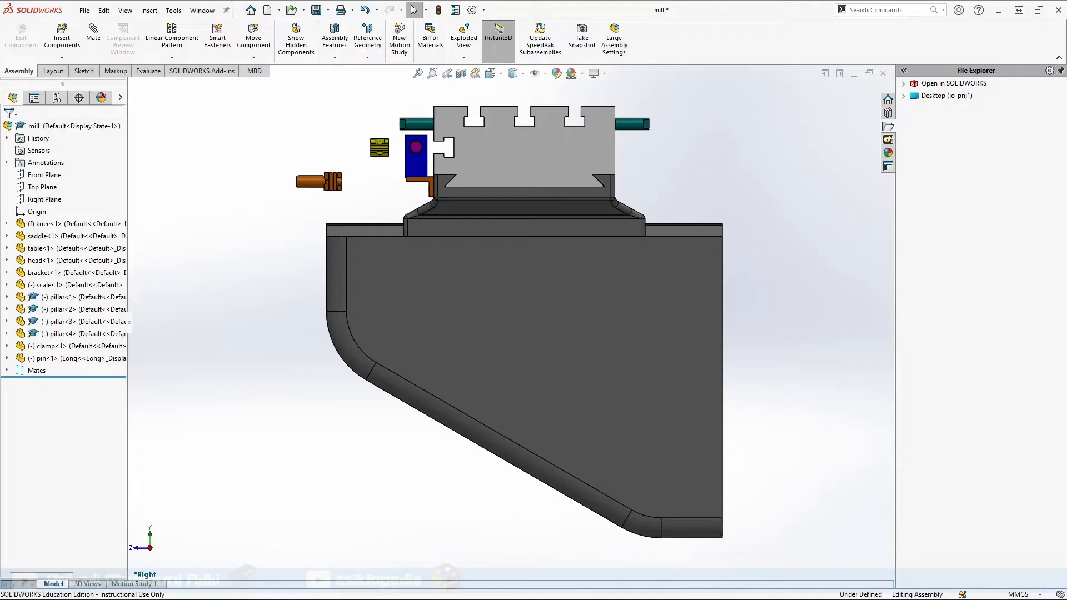
Rotate the pin 90 degrees about the X axis with the triad so its shaft points upward
key(ctrl+7)
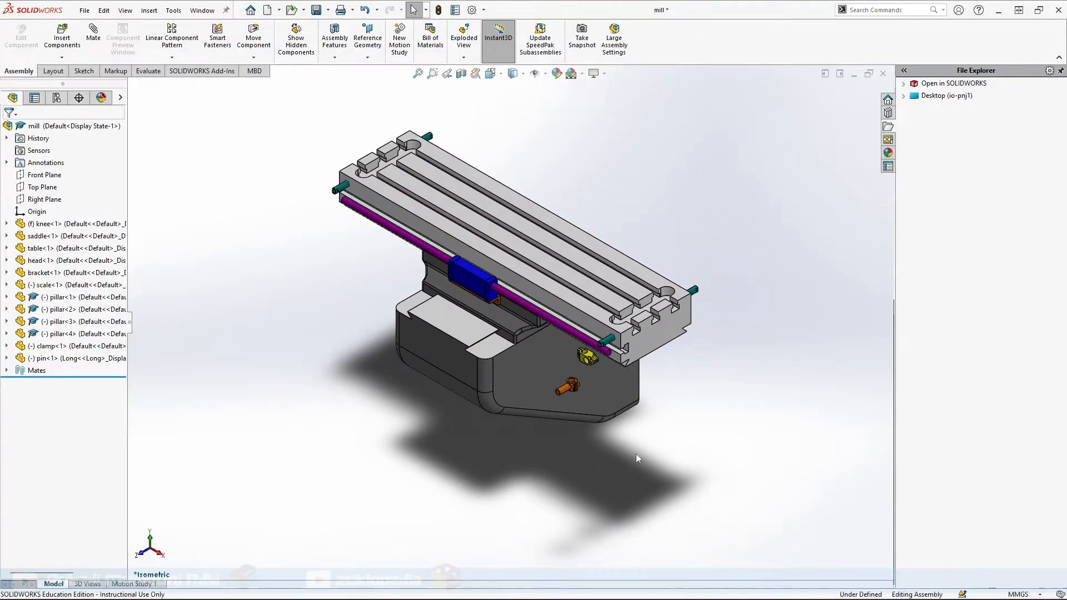
scroll(566, 401, down, 7)
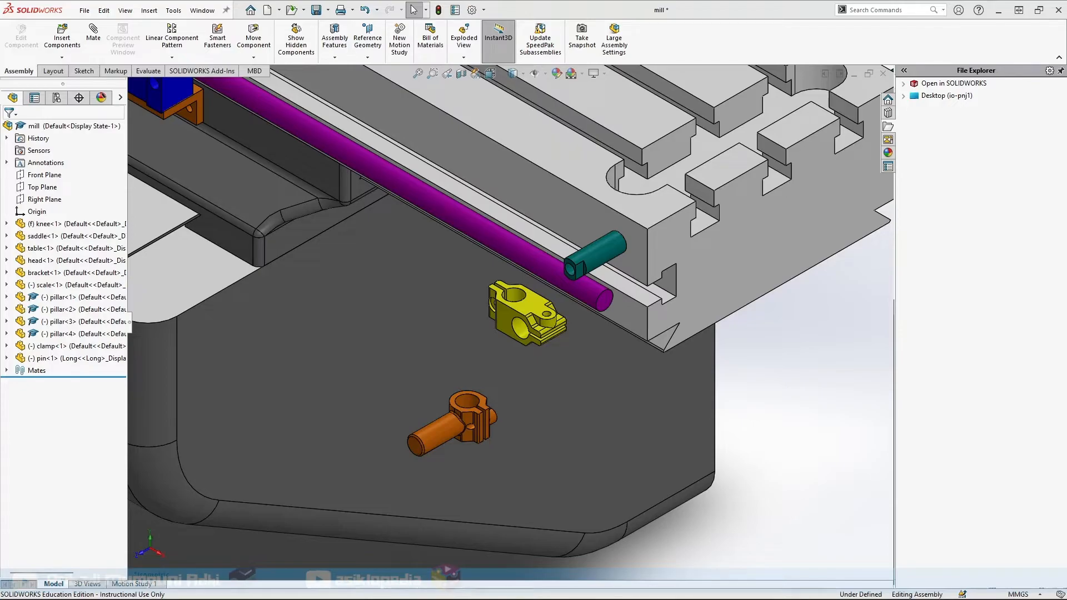
right_click(449, 428)
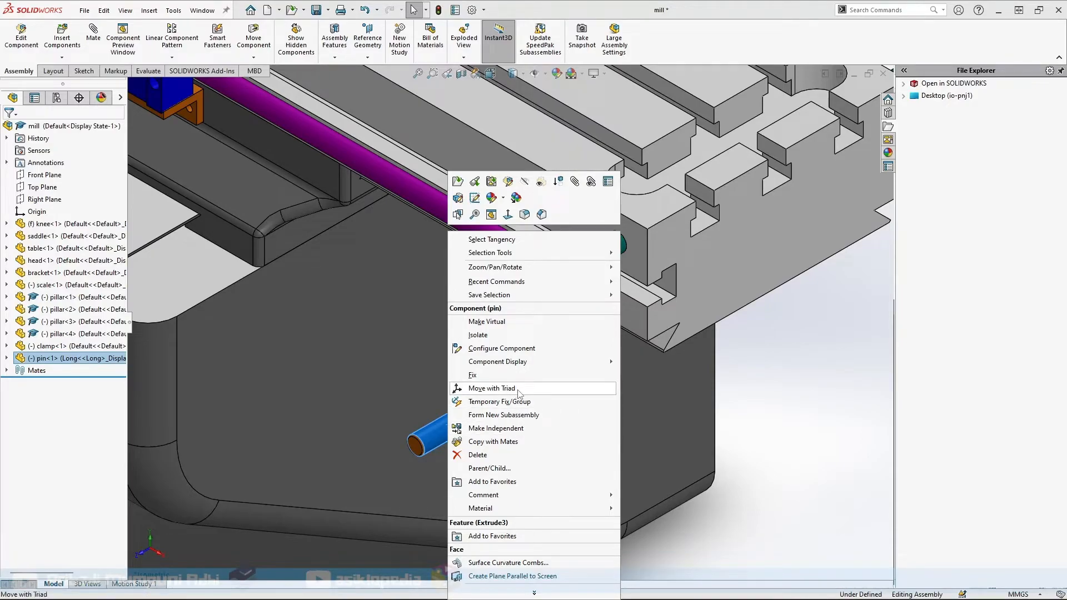
click(491, 389)
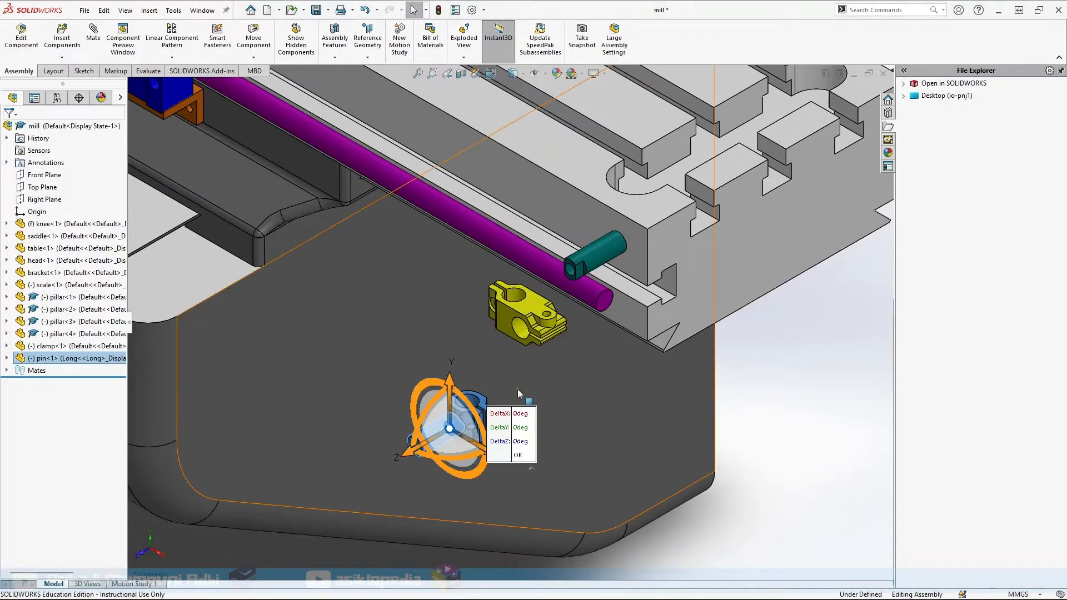
right_click(451, 430)
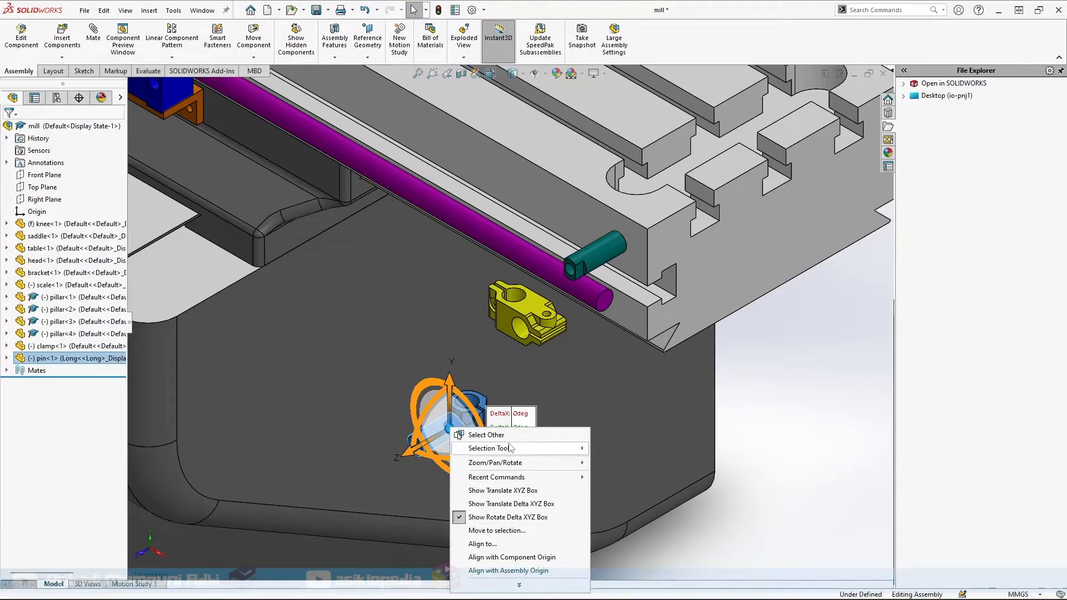
click(454, 419)
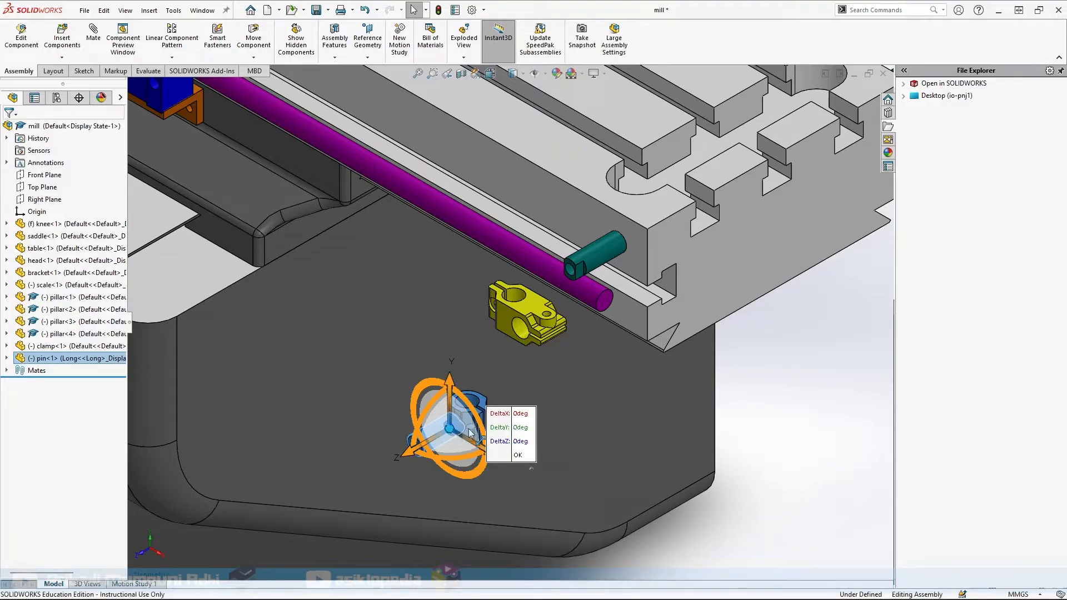
click(522, 415)
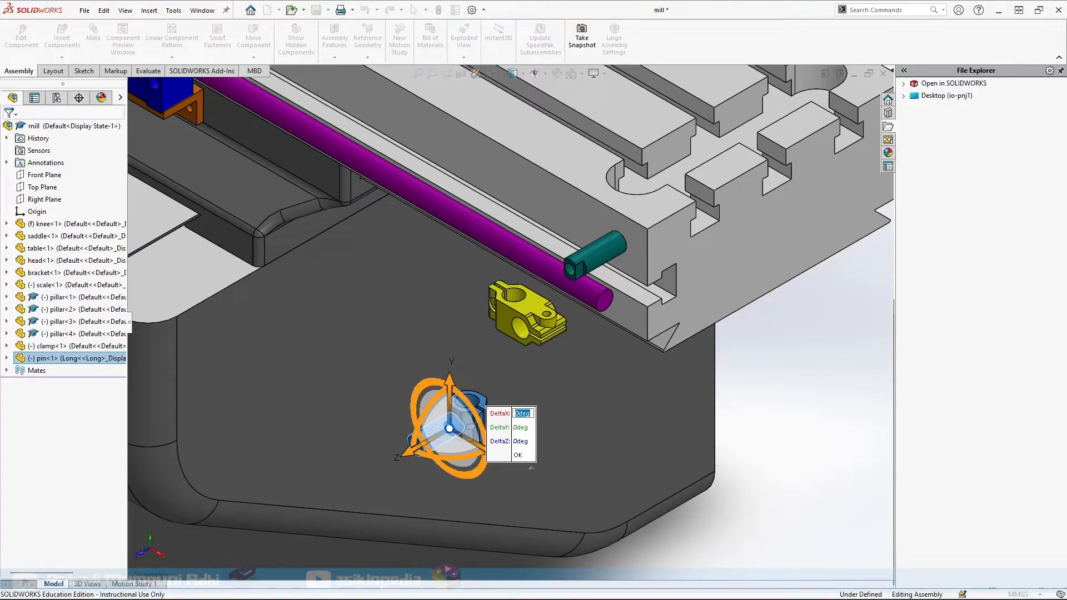
text(90)
key(Return)
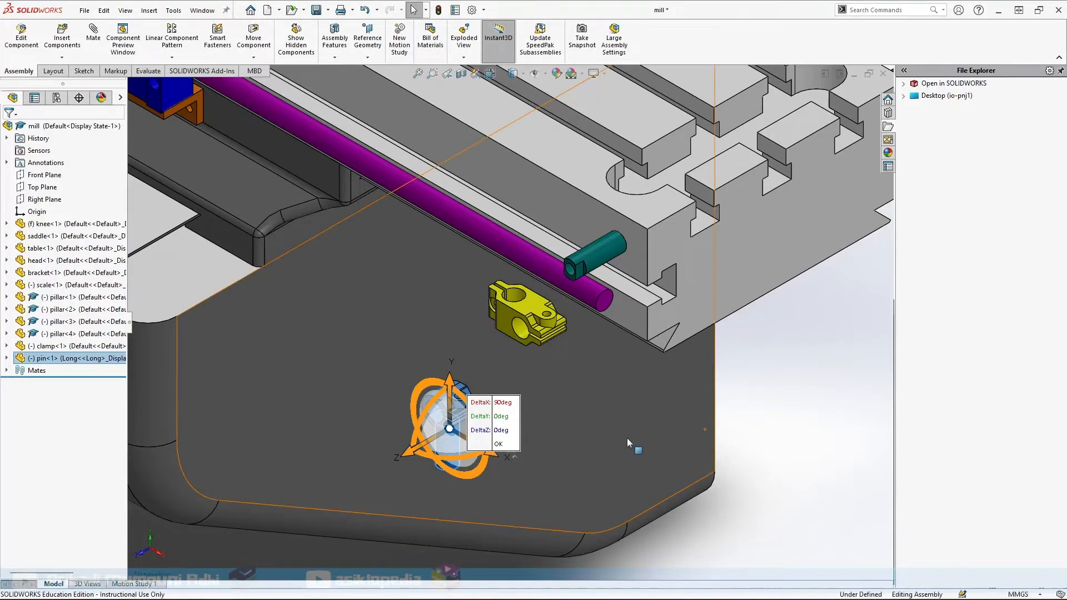
click(498, 444)
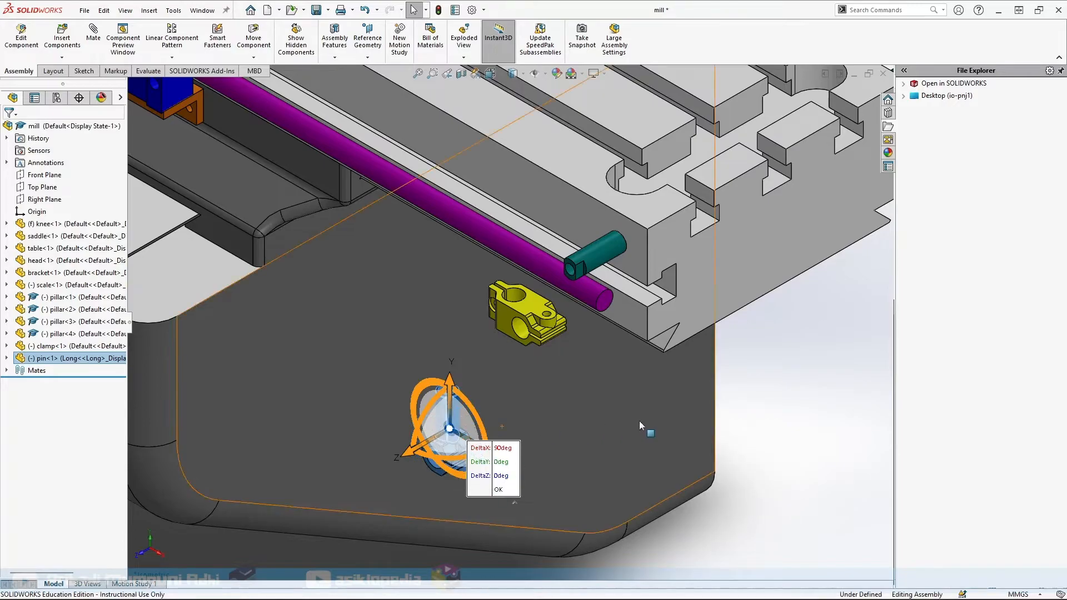
click(777, 480)
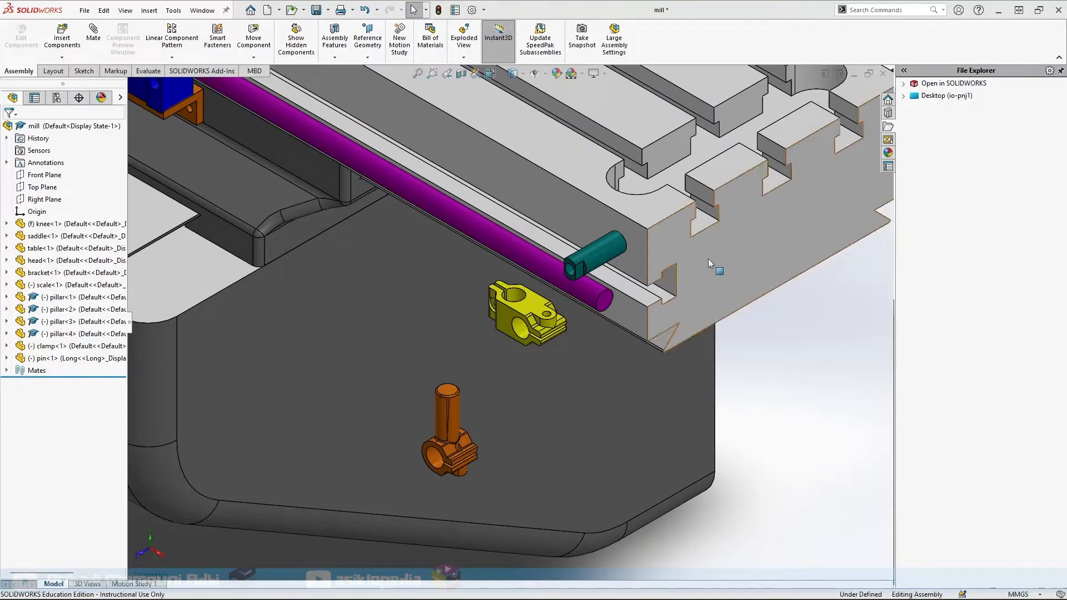
Add a concentric mate between the front-right pillar's cylindrical face and the clamp's horizontal hole
scroll(614, 312, down, 3)
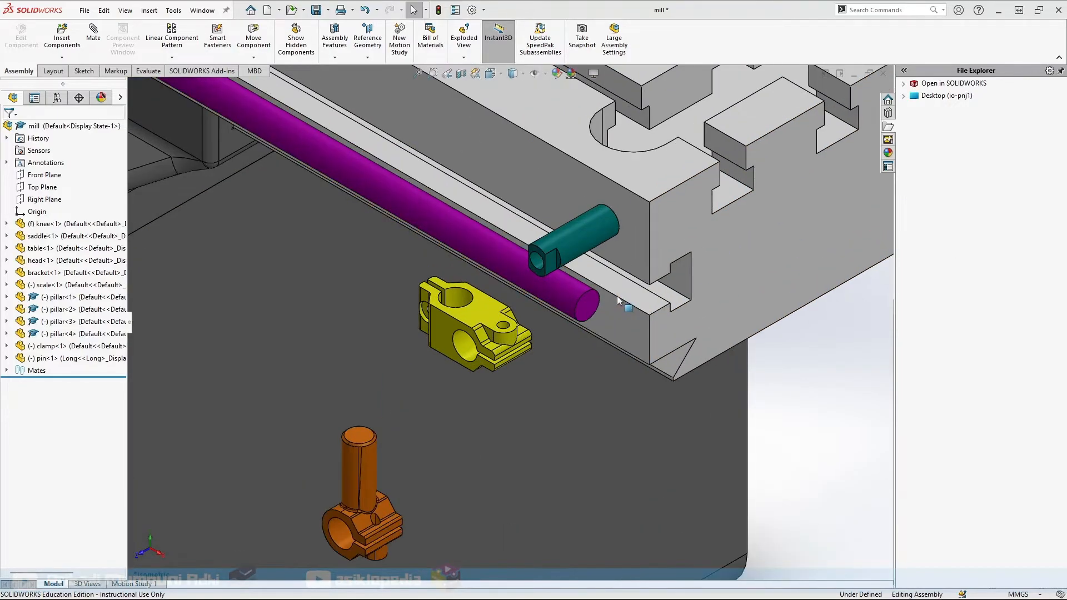
scroll(617, 300, down, 2)
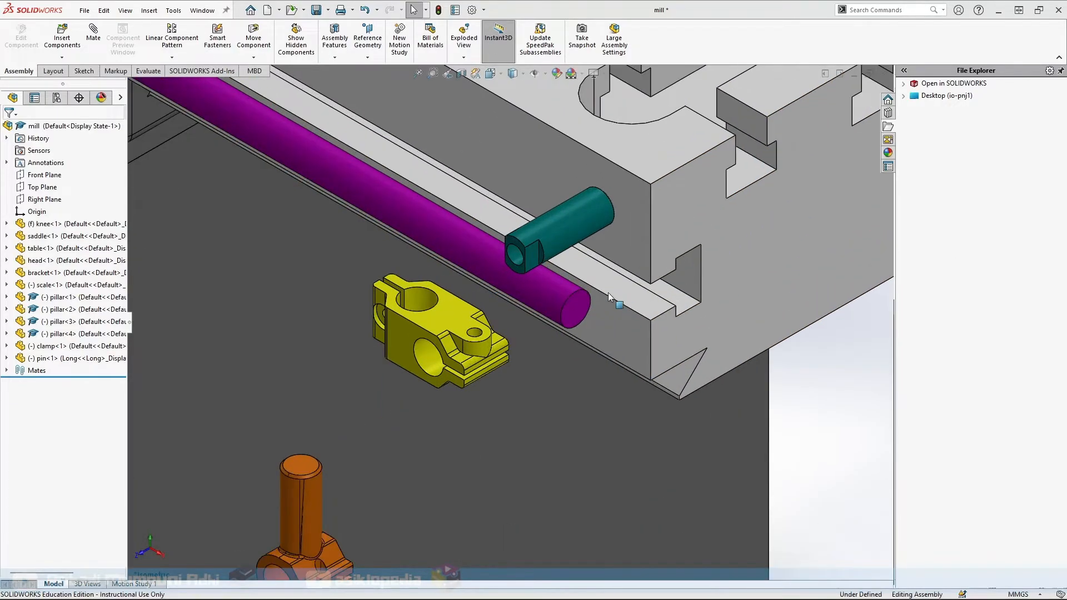
click(574, 227)
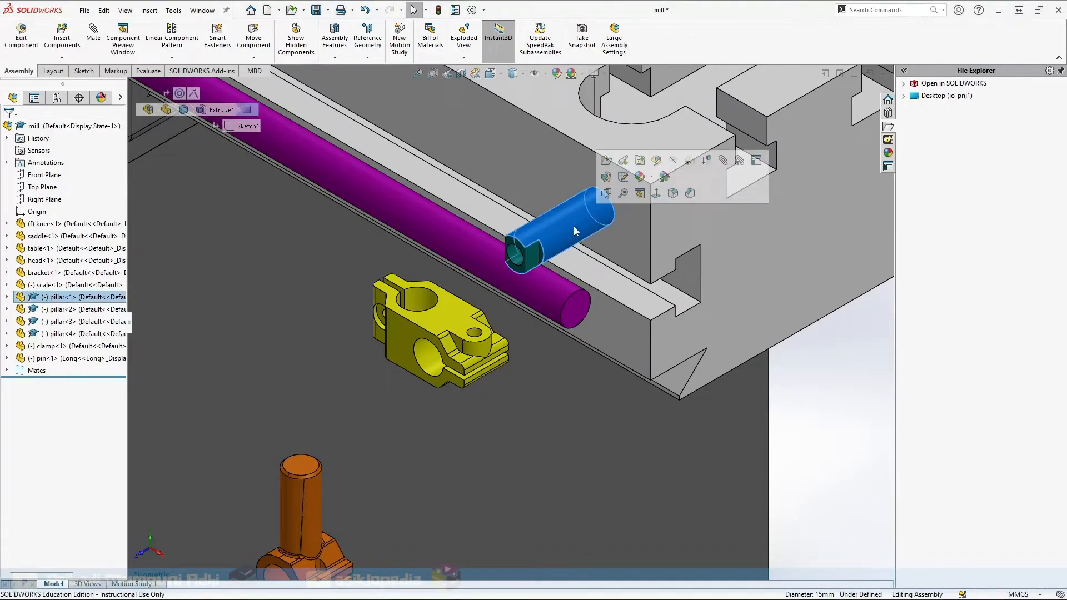
ctrl+click(425, 350)
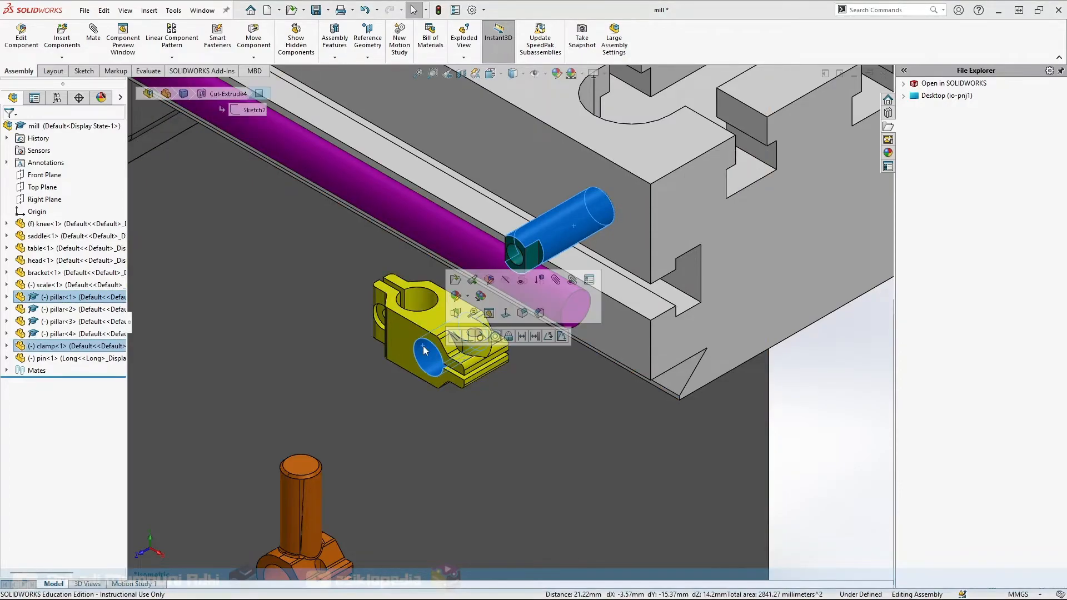
click(495, 337)
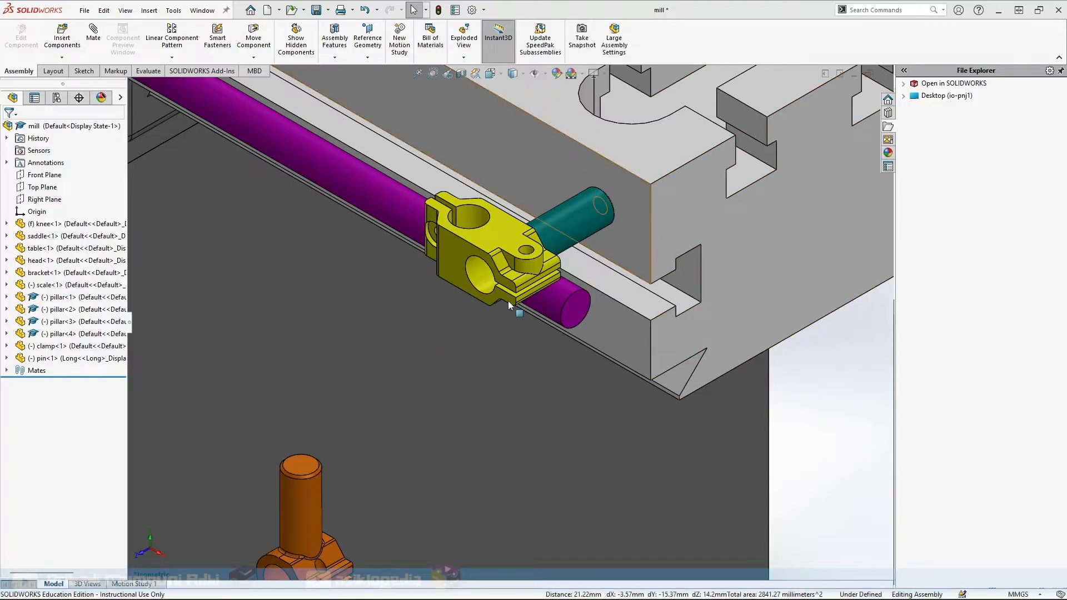
Add a concentric mate between the pin's shaft and the clamp's vertical hole
click(308, 500)
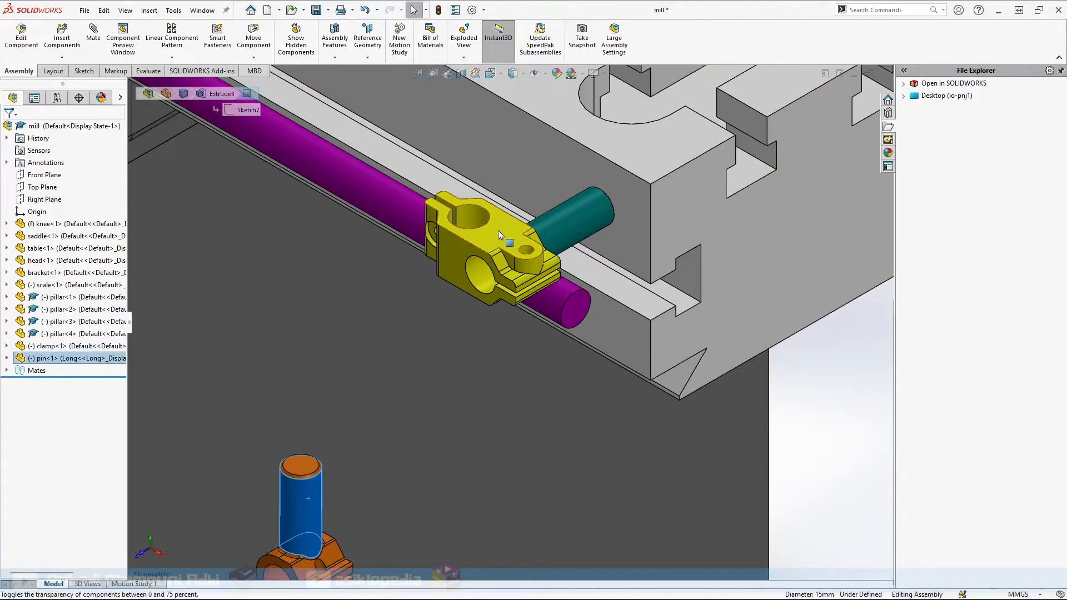
ctrl+click(475, 221)
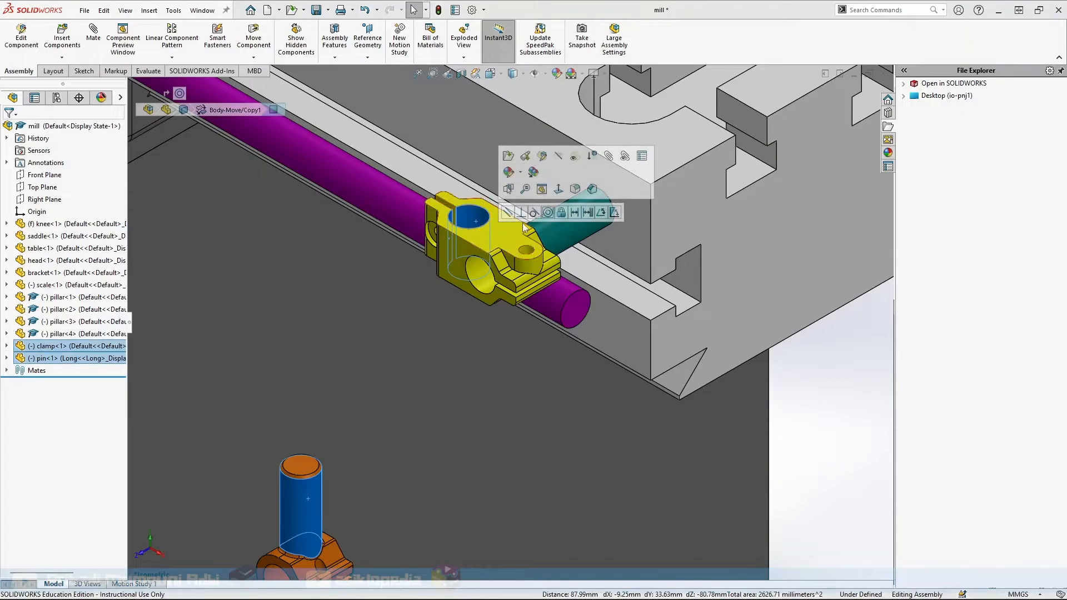
click(548, 212)
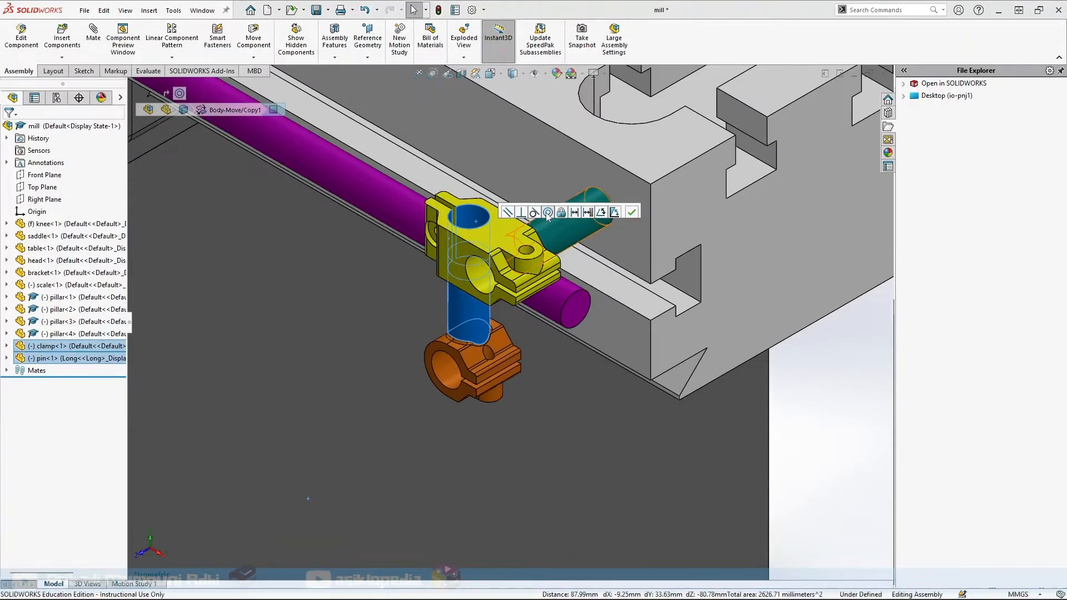
click(842, 425)
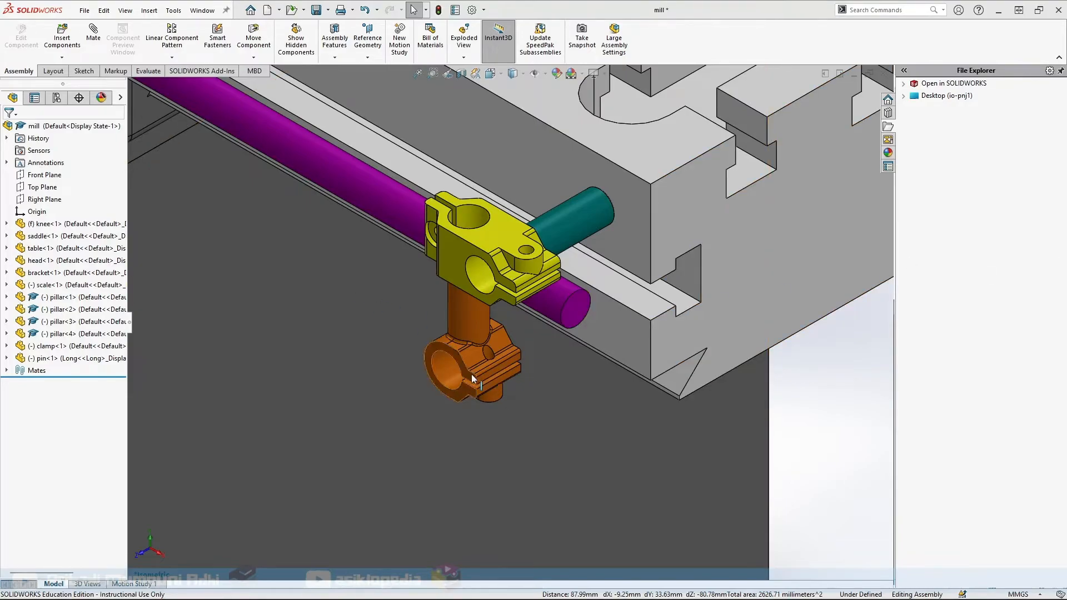
Turn the pin about its shaft so its ring hole faces the table's right end
click(487, 377)
mouse_move(485, 361)
middle_down()
mouse_move(522, 345)
mouse_move(514, 359)
mouse_move(478, 342)
middle_up()
click(470, 339)
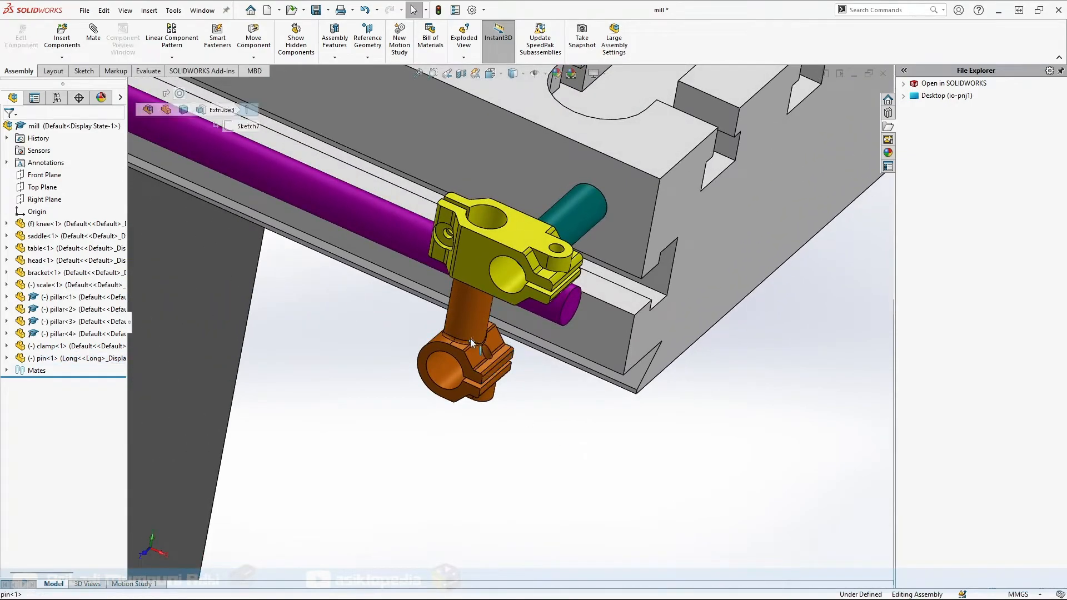
mouse_move(468, 324)
mouse_down()
mouse_move(436, 322)
mouse_move(458, 245)
mouse_move(505, 229)
mouse_move(359, 239)
mouse_move(360, 219)
mouse_move(216, 154)
mouse_up()
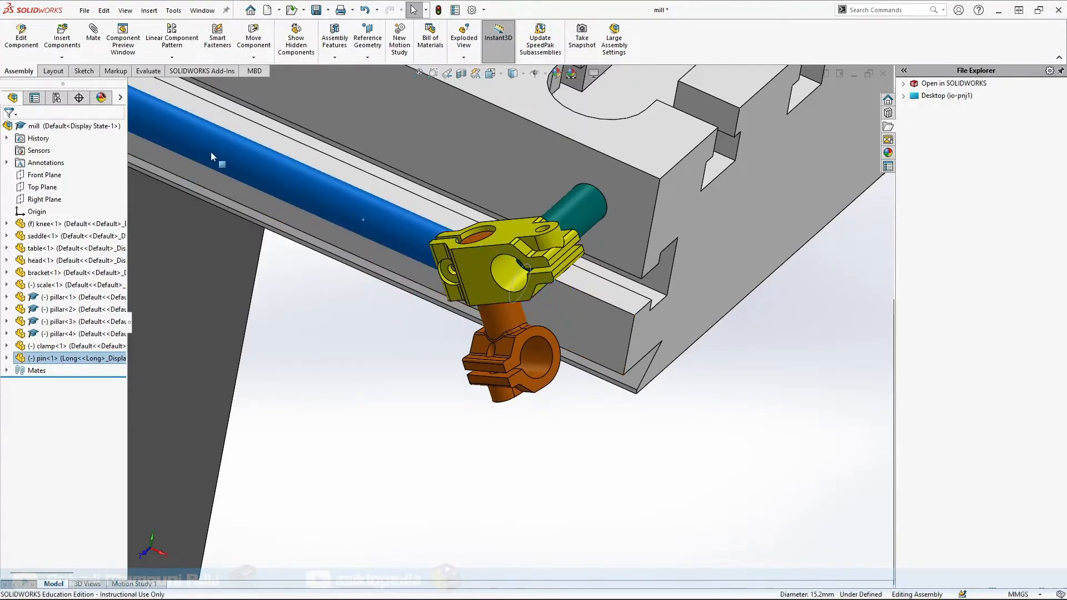
Add a concentric mate between the scale rod's cylindrical face and the pin's ring hole
click(265, 227)
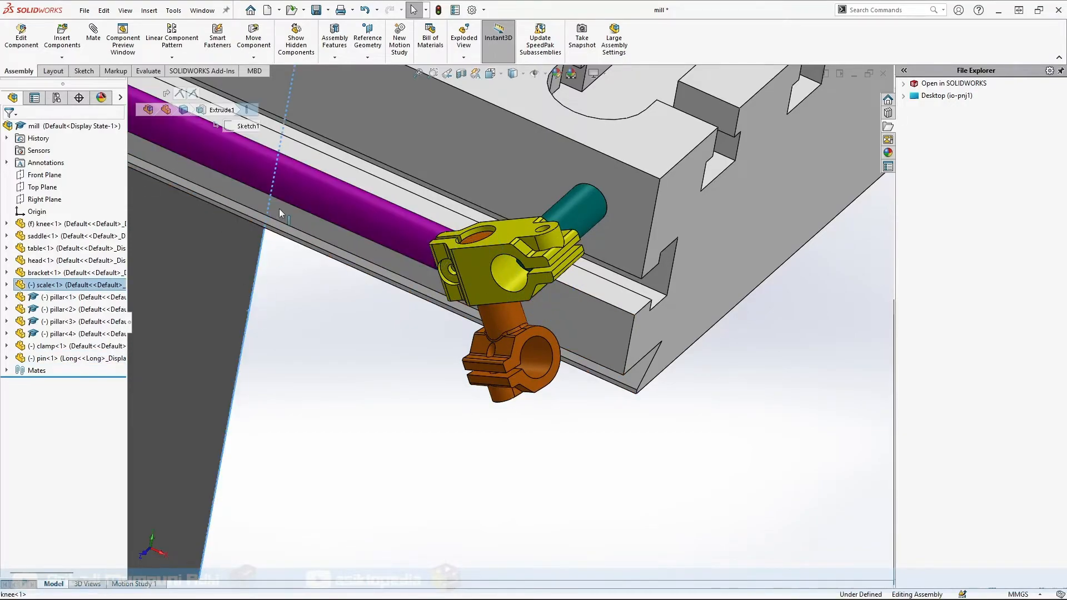
click(322, 190)
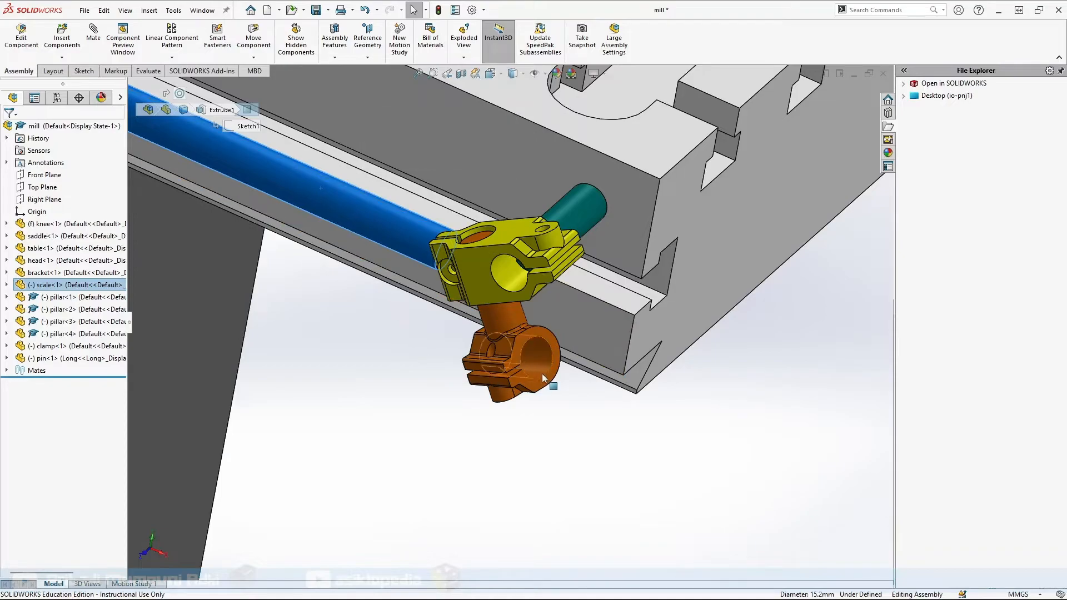
ctrl+click(531, 365)
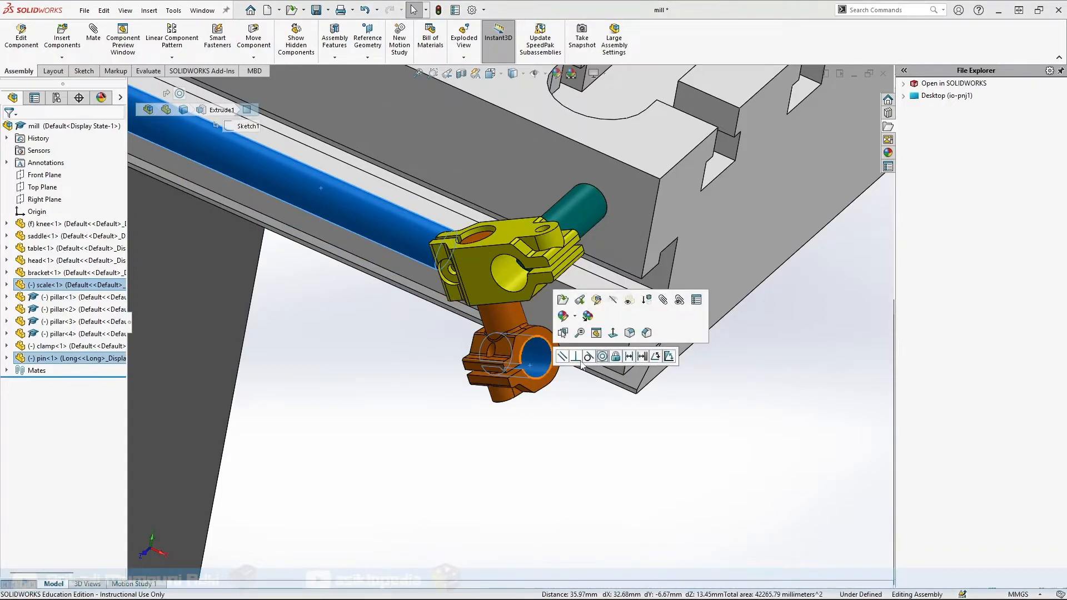
click(603, 357)
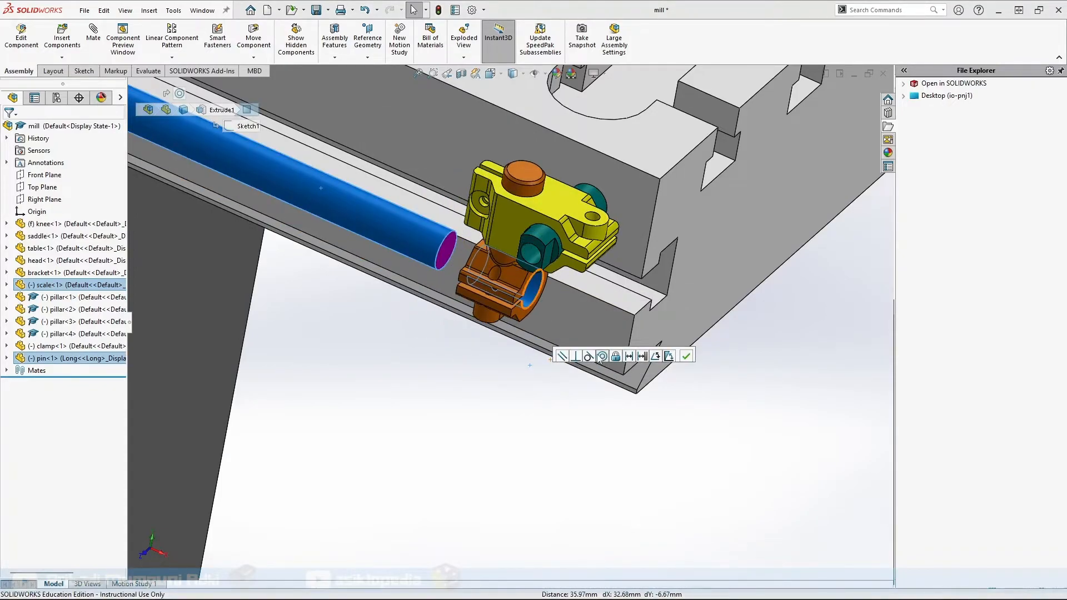
click(694, 454)
Slide the scale rod along its axis through the pin's ring
scroll(651, 394, up, 3)
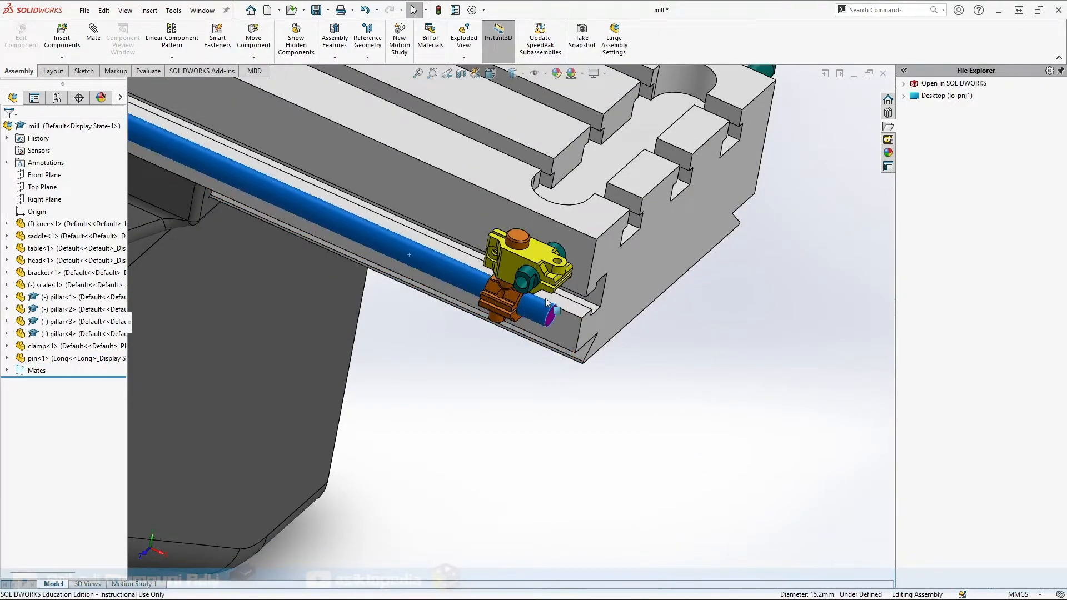
click(459, 272)
drag(477, 299, 521, 308)
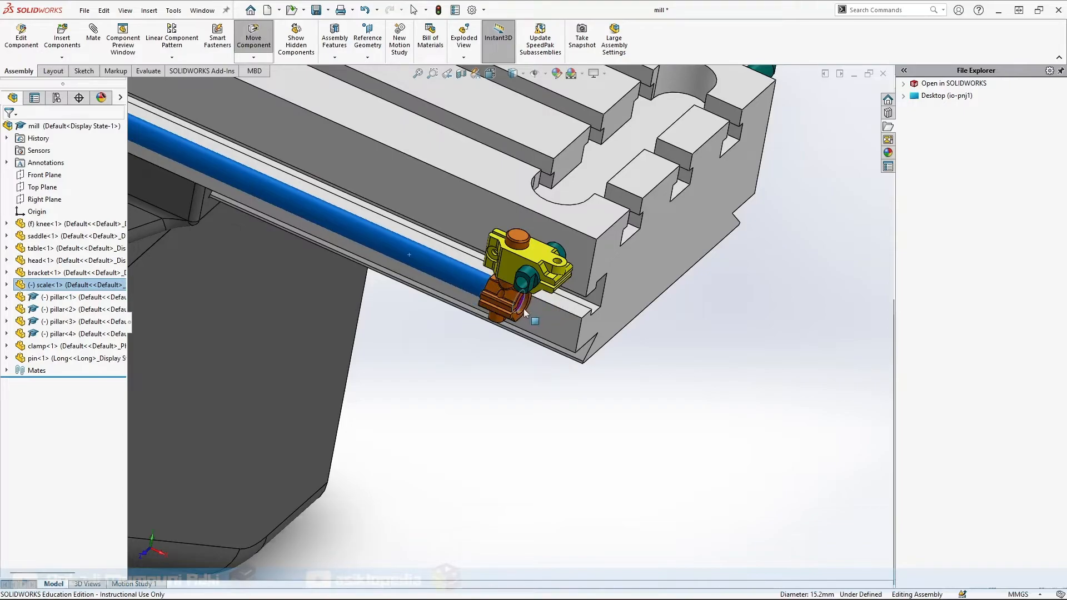
click(743, 347)
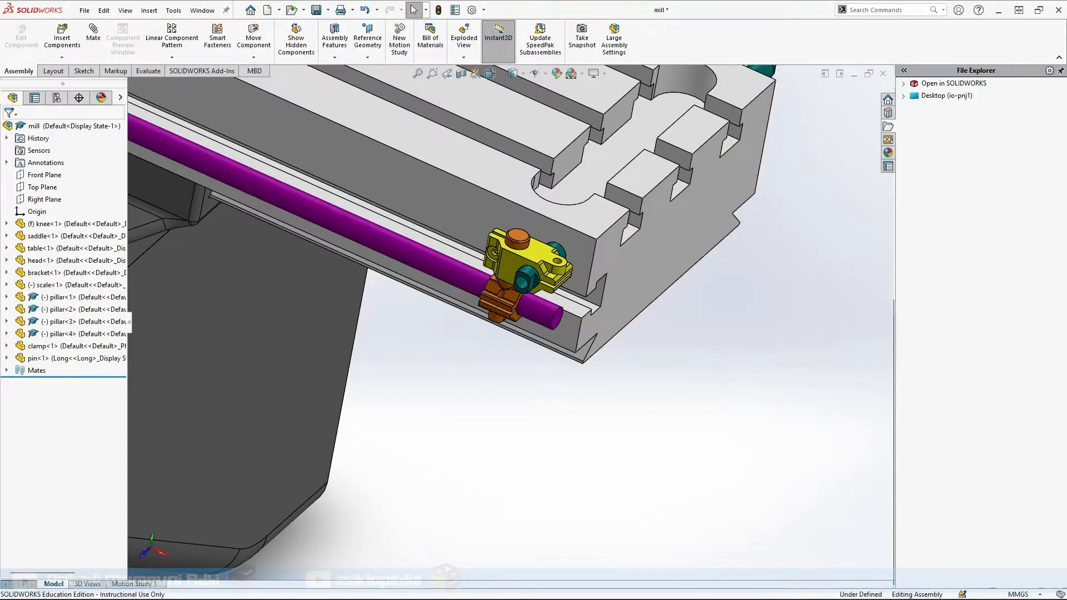
Add a coincident mate between the scale rod's right end face and the outer side face of the pin's ring
scroll(671, 312, down, 4)
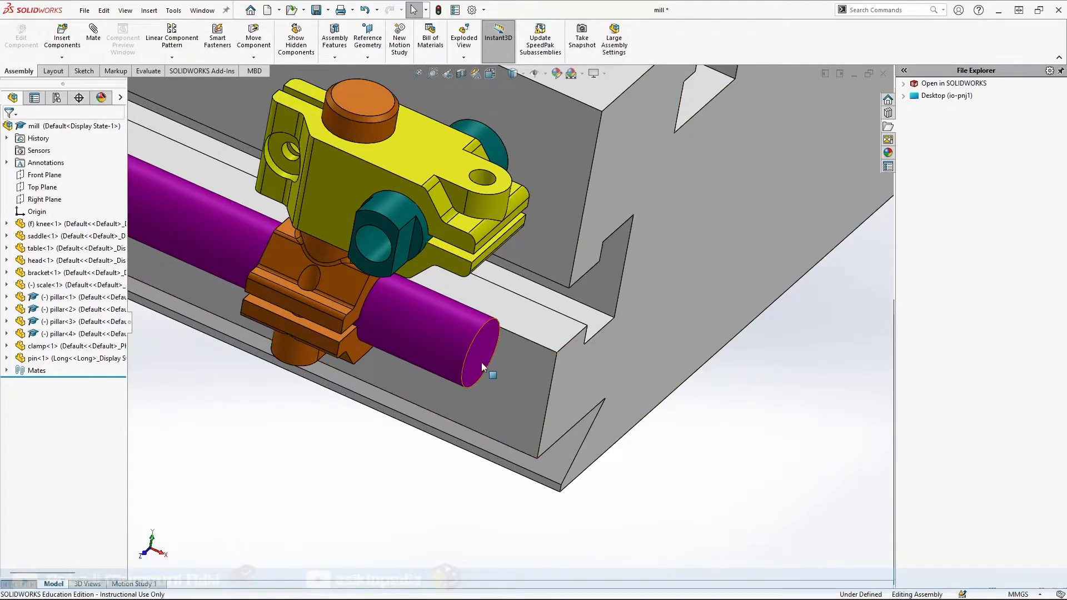
click(361, 302)
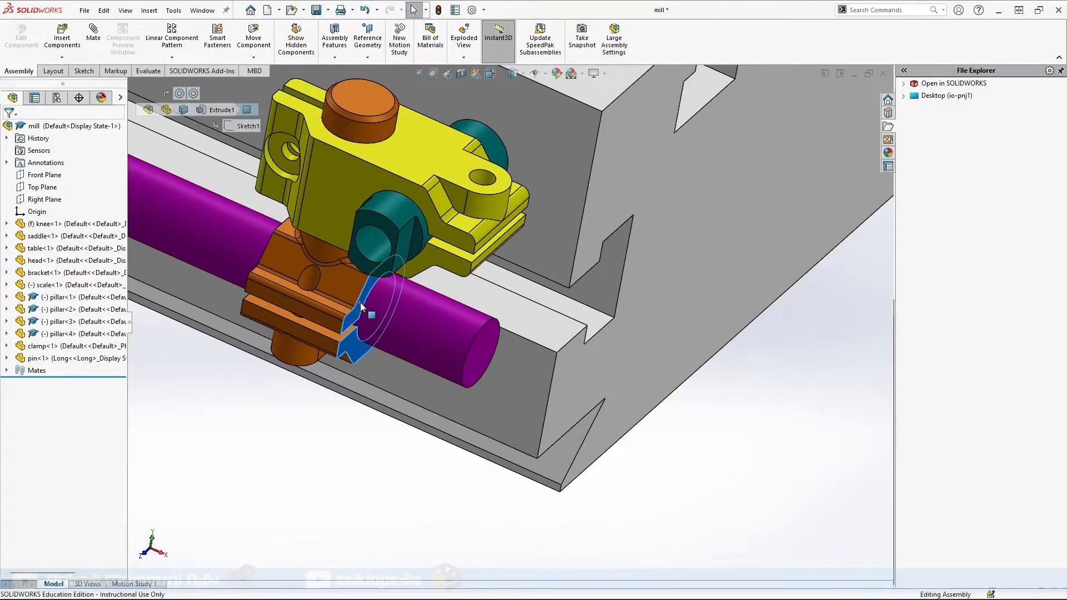
ctrl+click(482, 348)
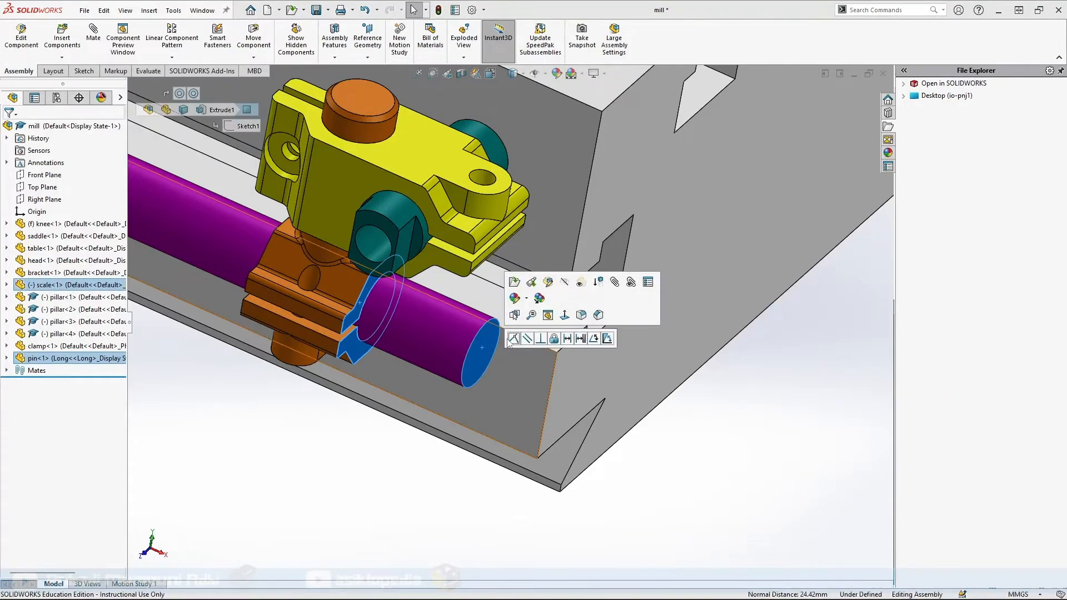
click(510, 336)
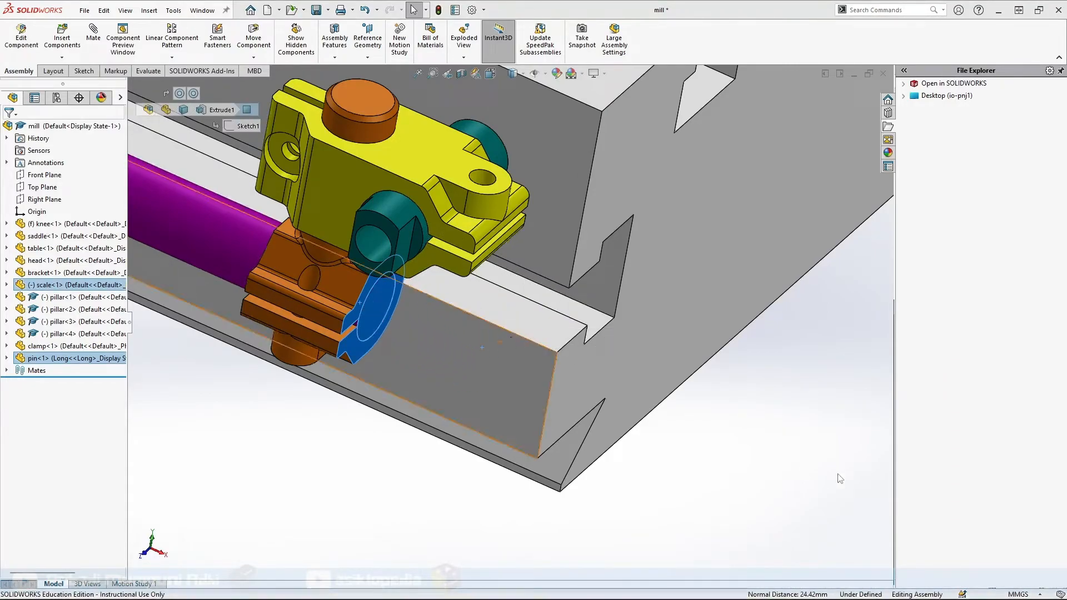
click(262, 419)
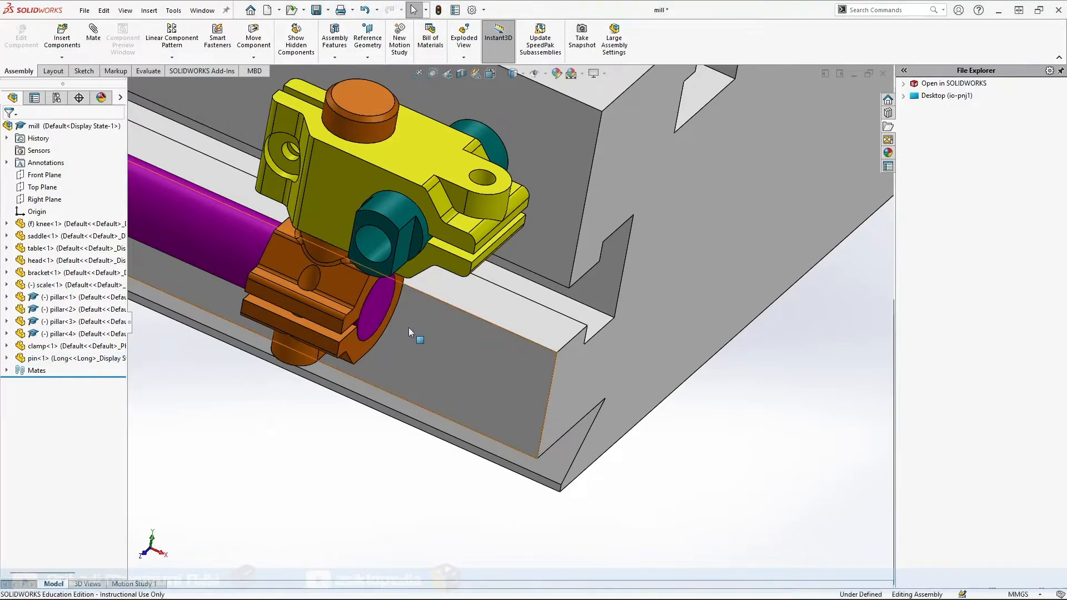
scroll(361, 315, up, 8)
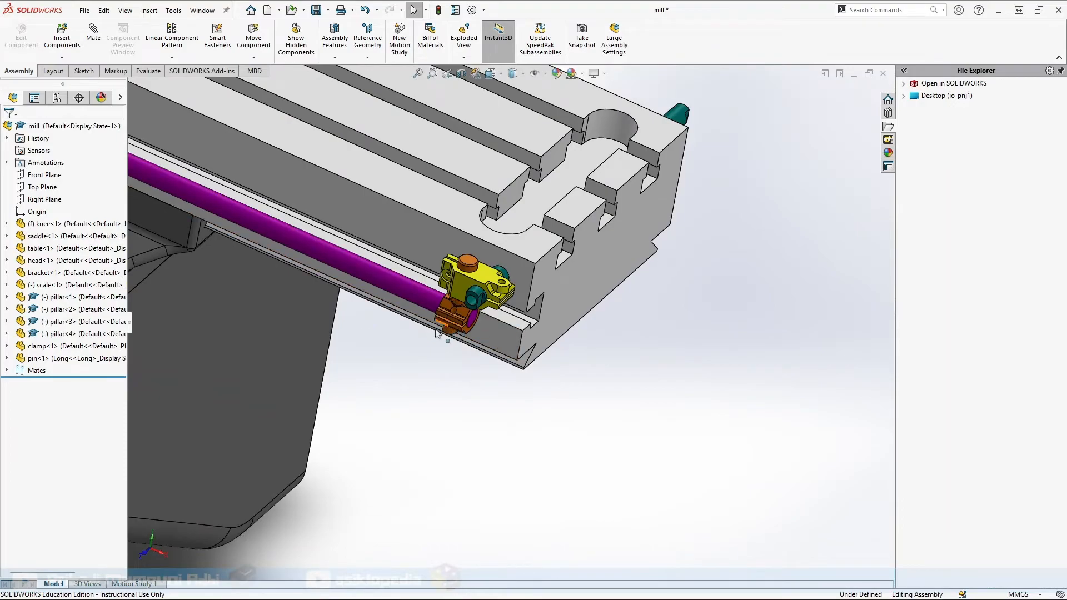
scroll(293, 339, up, 5)
key(ctrl+7)
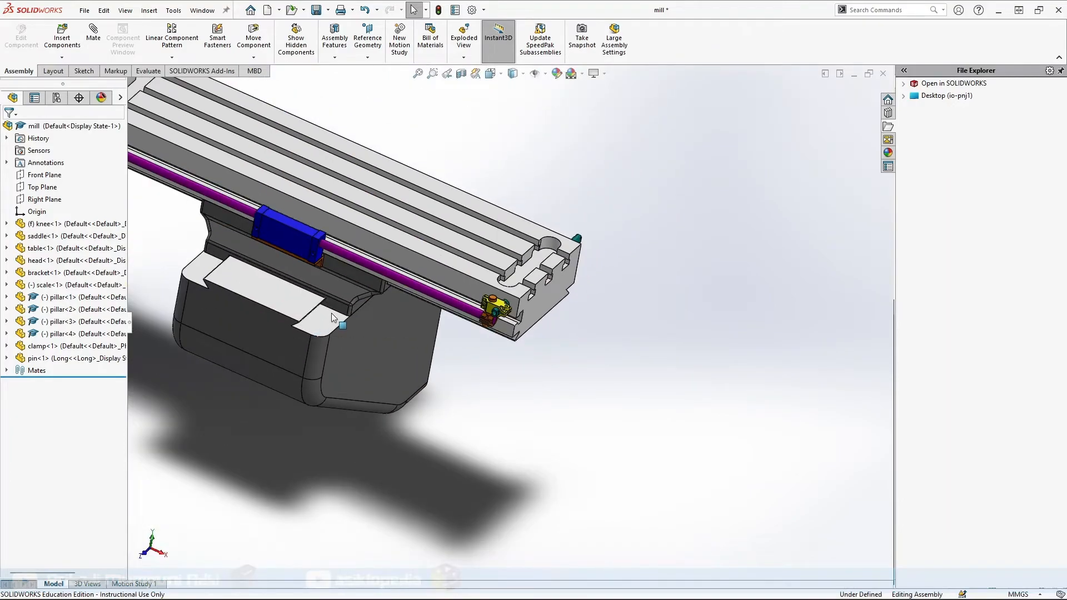
Place a second copy of the clamp and of the pin in the empty space beside the table's left end
scroll(395, 277, down, 2)
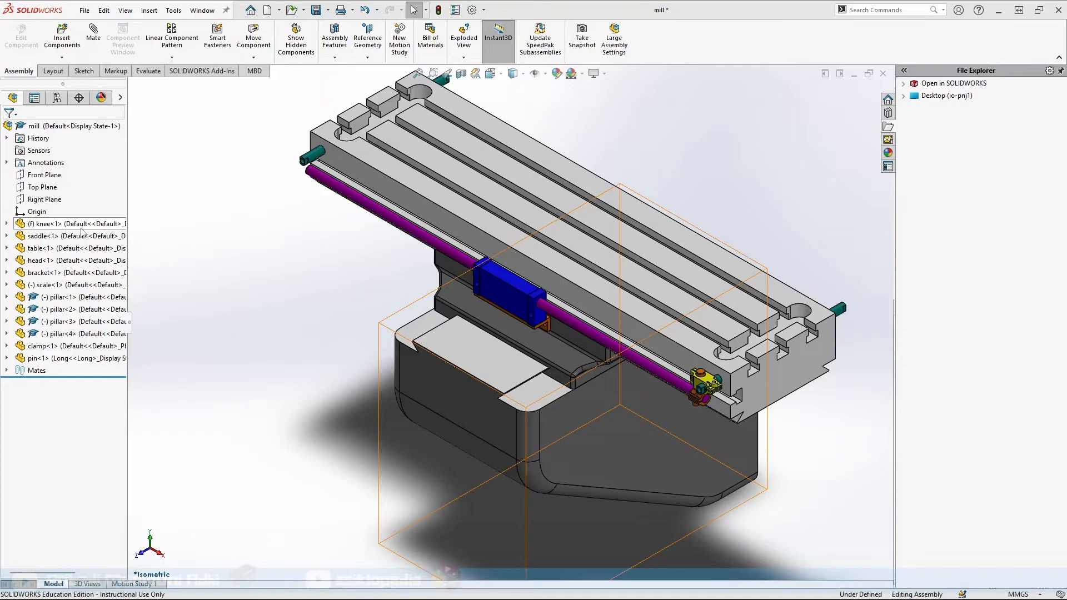
drag(50, 345, 250, 223)
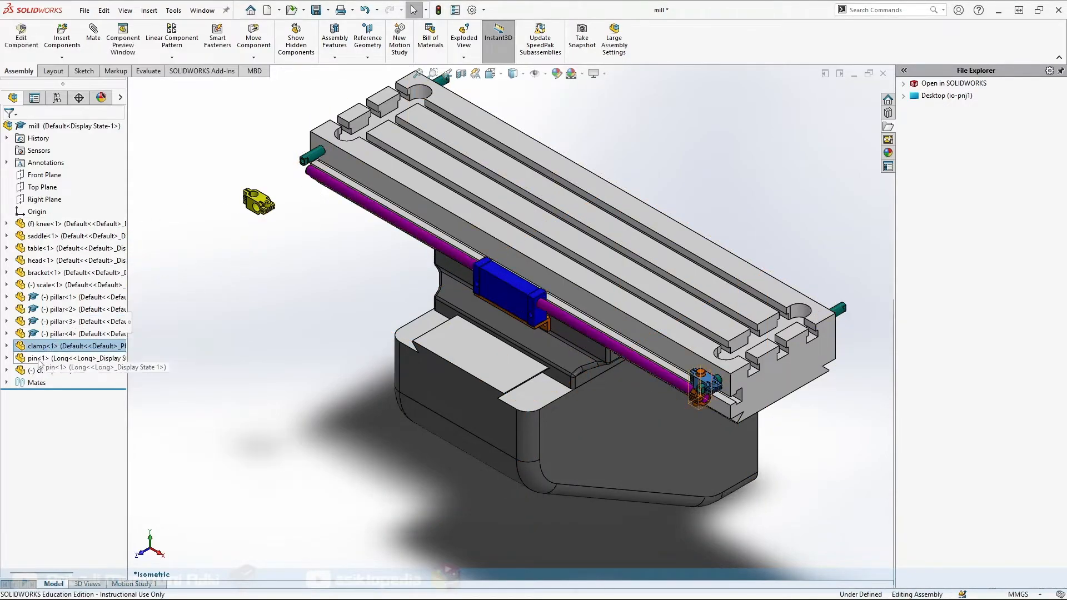
drag(36, 362, 292, 389)
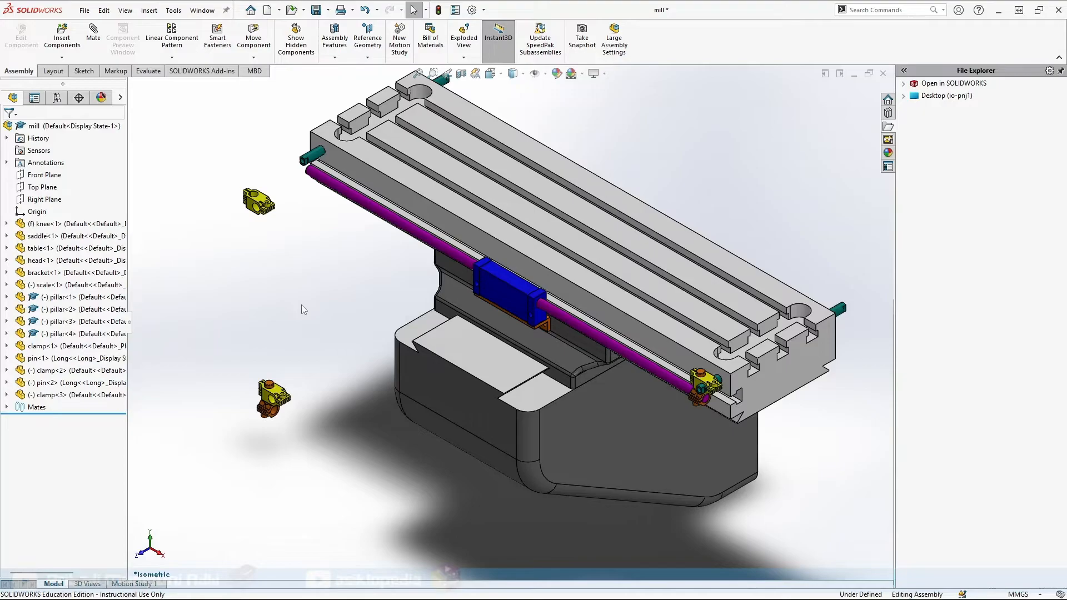
key(ctrl+z)
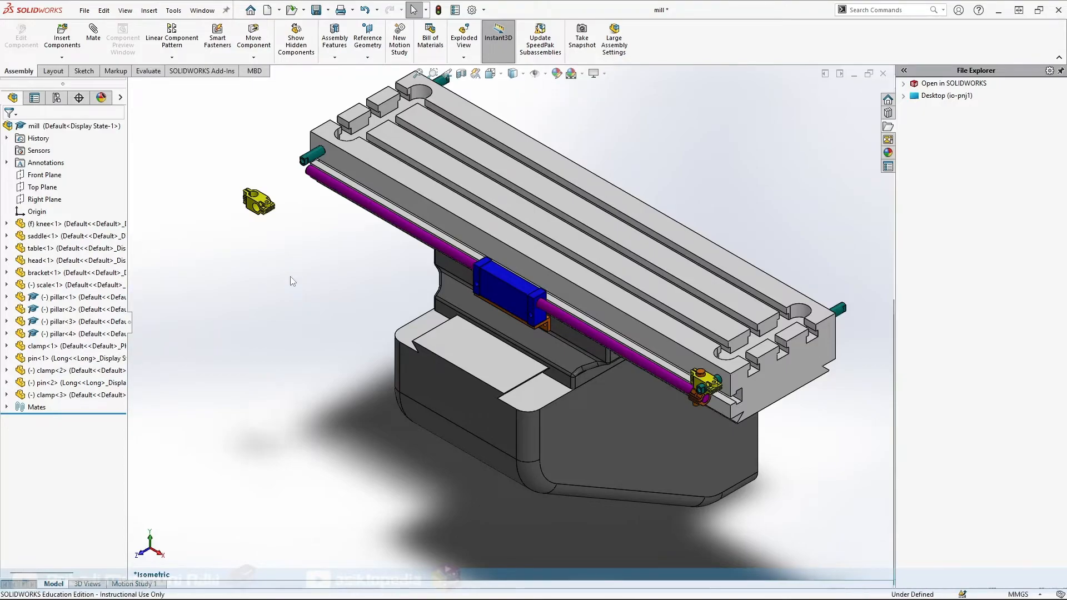
click(44, 362)
drag(41, 363, 249, 286)
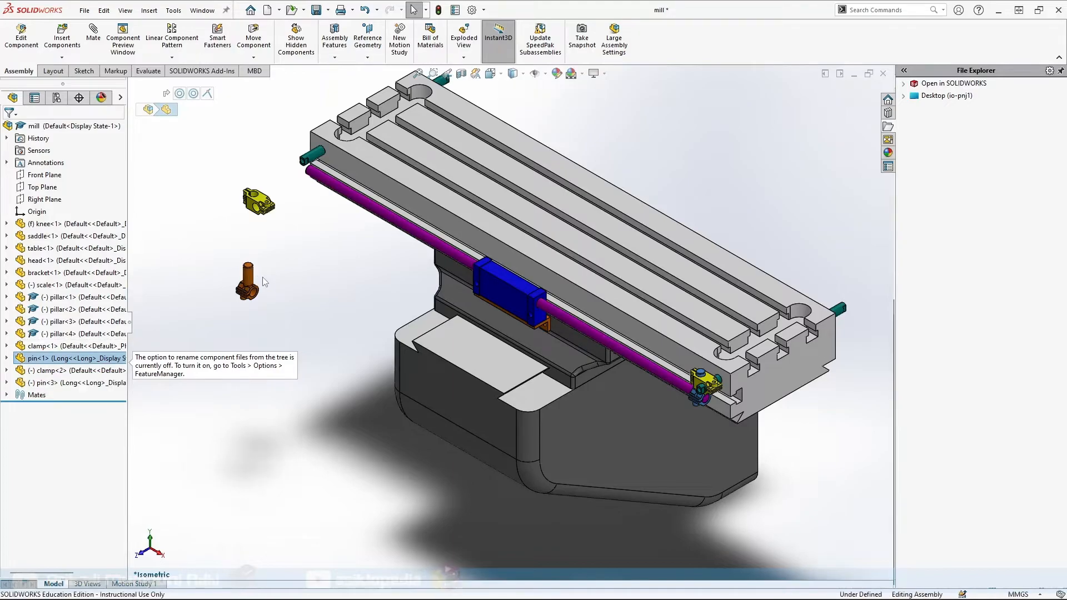
Add a concentric mate between the front-left pillar's cylindrical face and the horizontal hole of the new clamp
key(z)
key(z)
scroll(312, 269, down, 5)
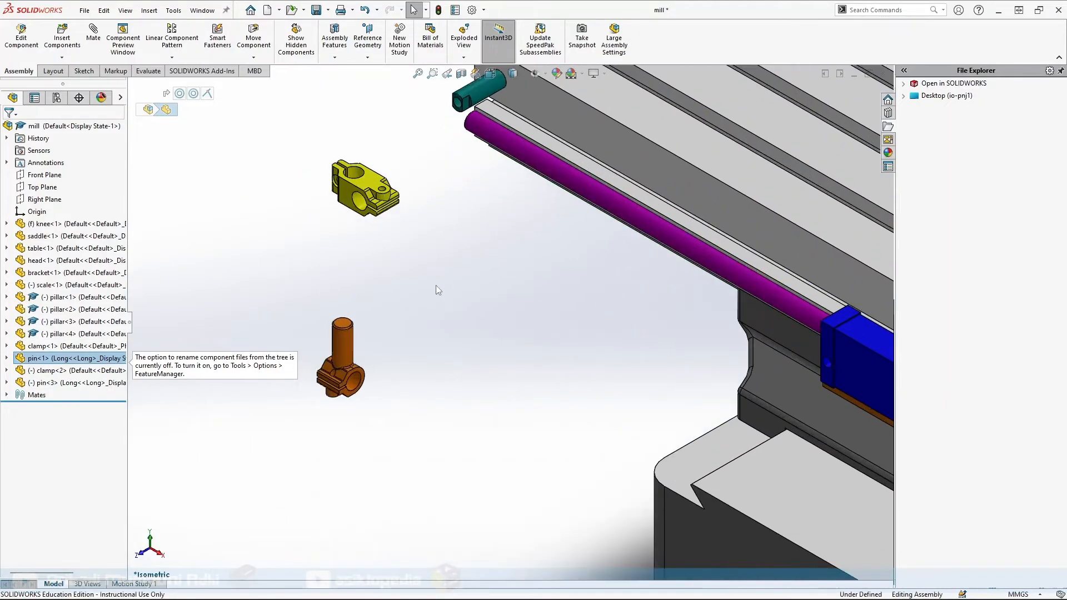
scroll(449, 113, down, 3)
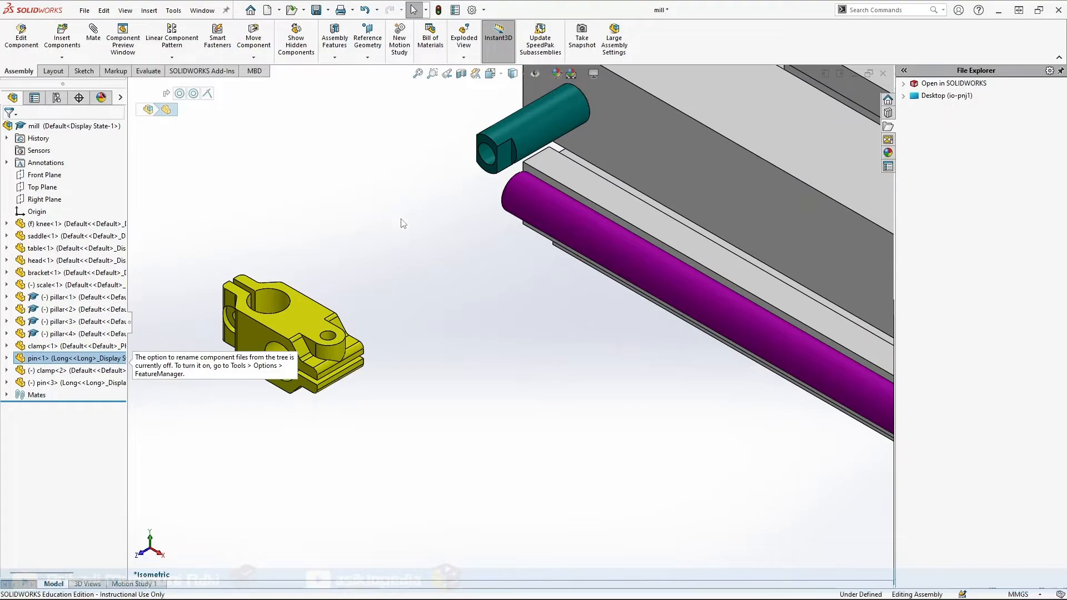
click(535, 126)
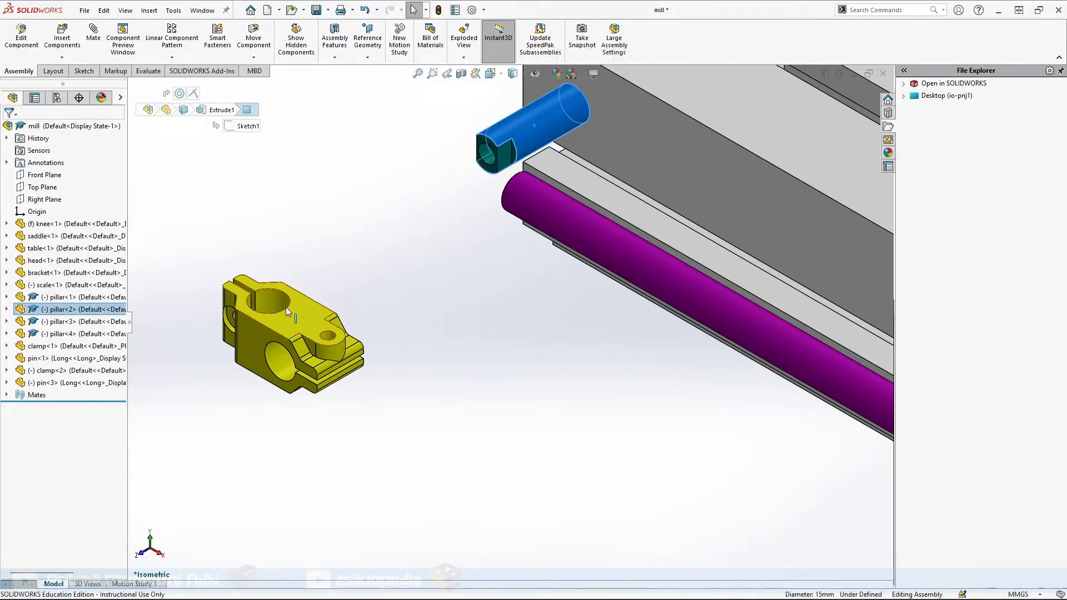
ctrl+click(278, 352)
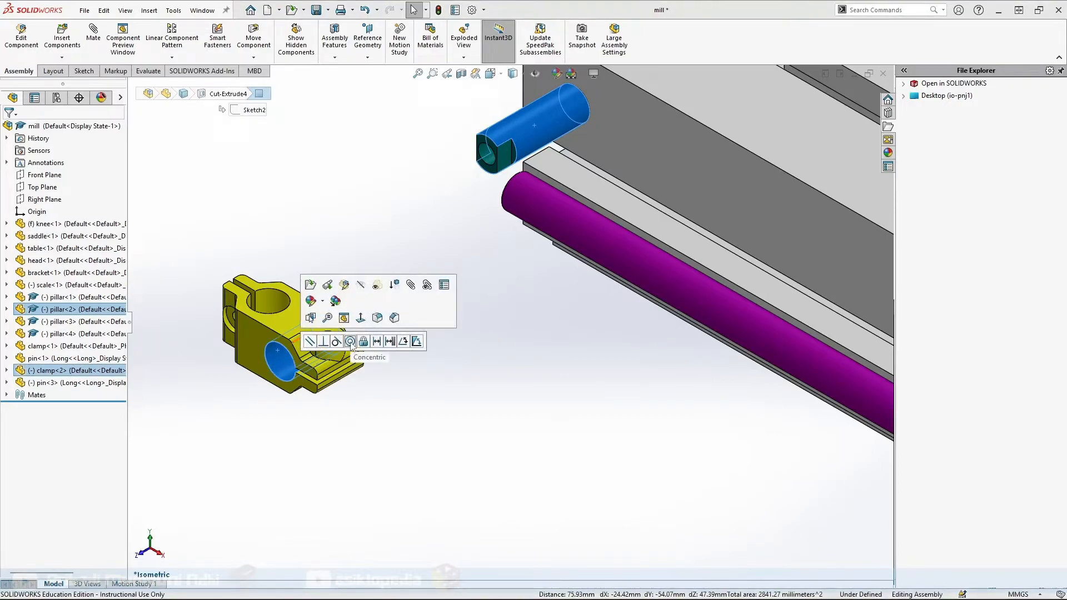
click(350, 342)
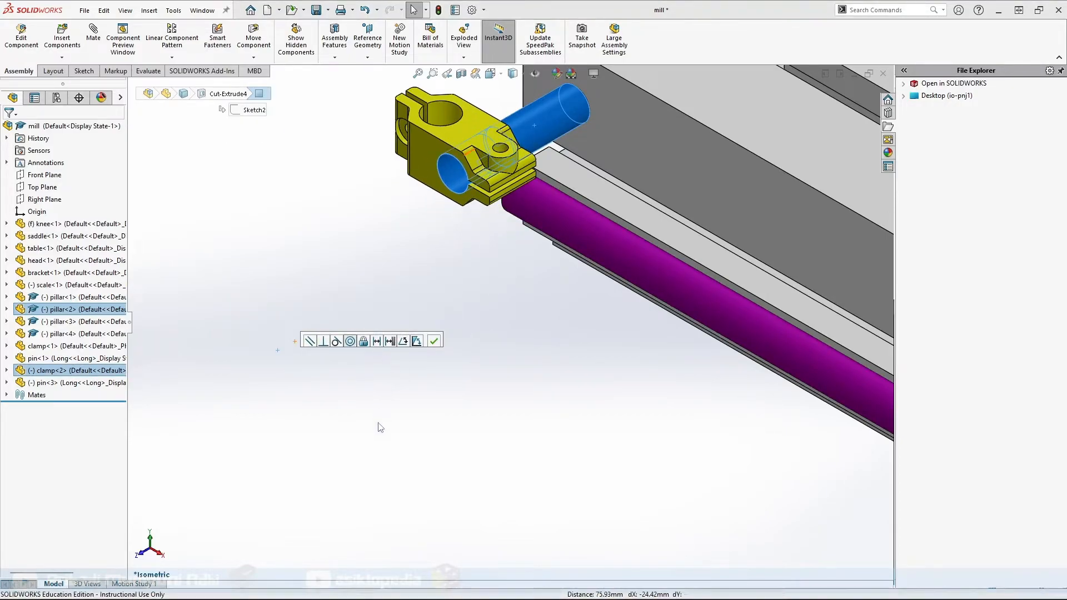
click(317, 374)
Add a concentric mate between the new pin's shaft and the vertical hole of the new clamp
scroll(339, 383, up, 3)
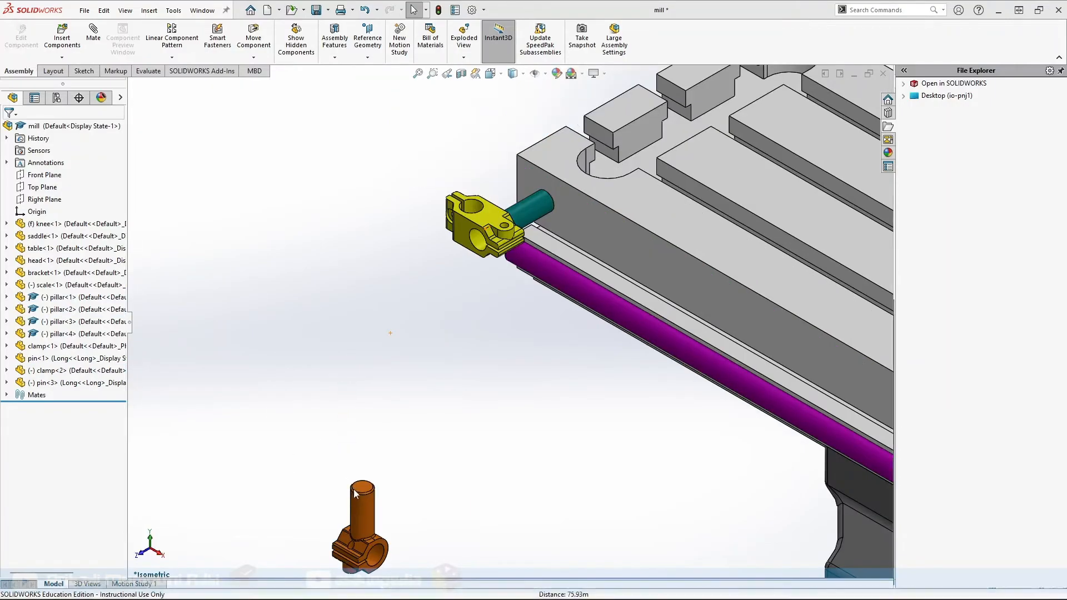
click(361, 515)
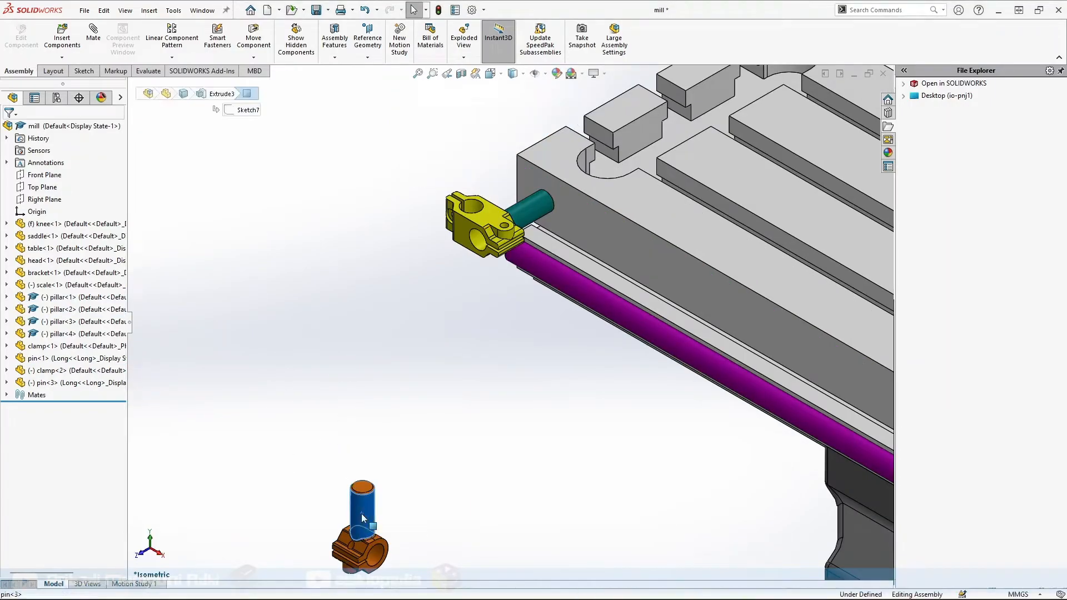
ctrl+click(471, 212)
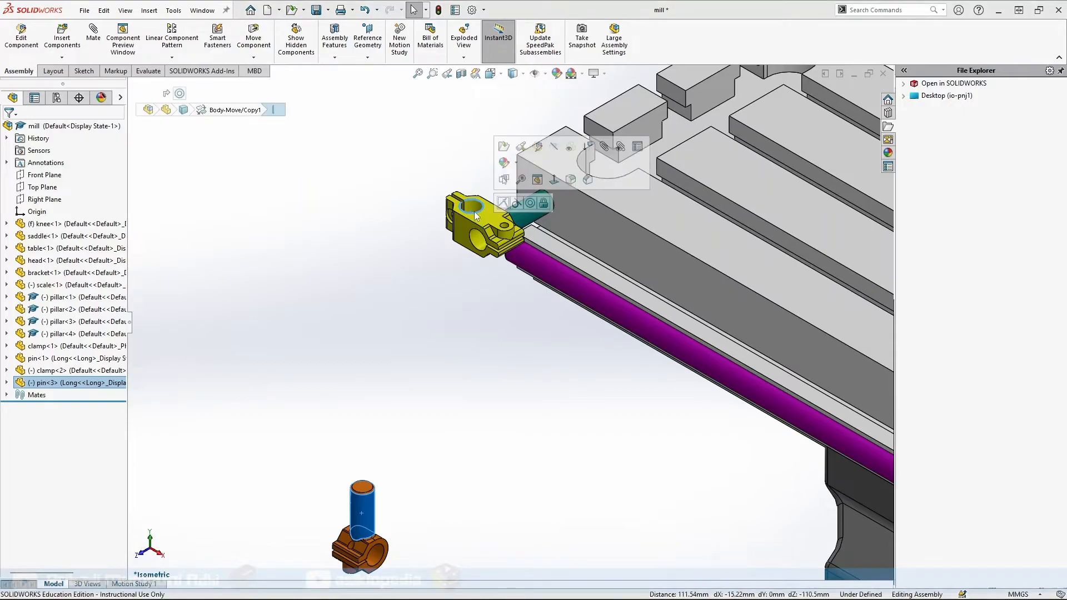
click(530, 204)
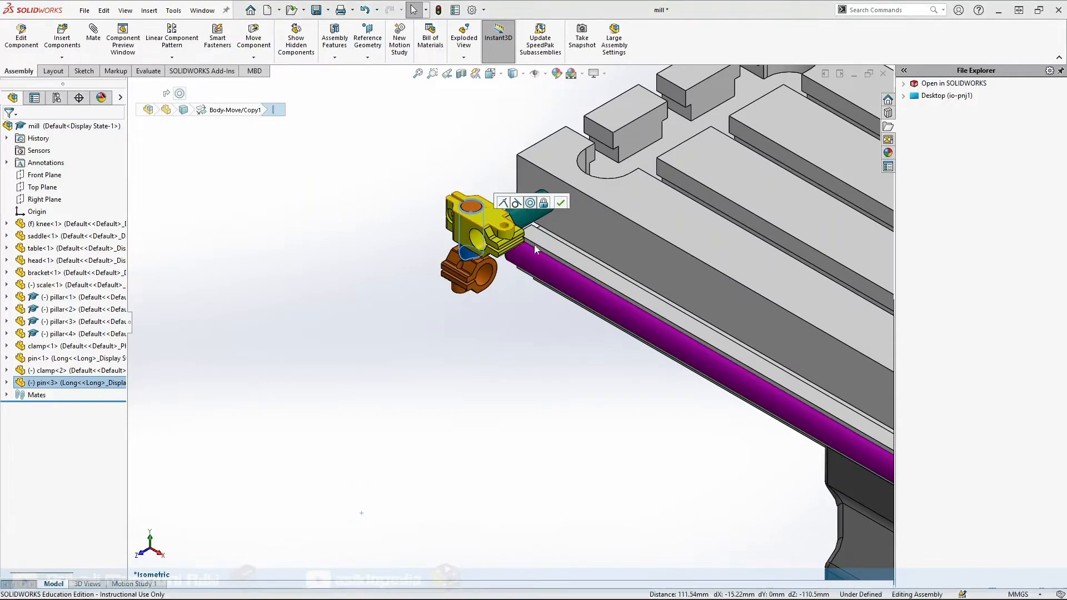
key(Return)
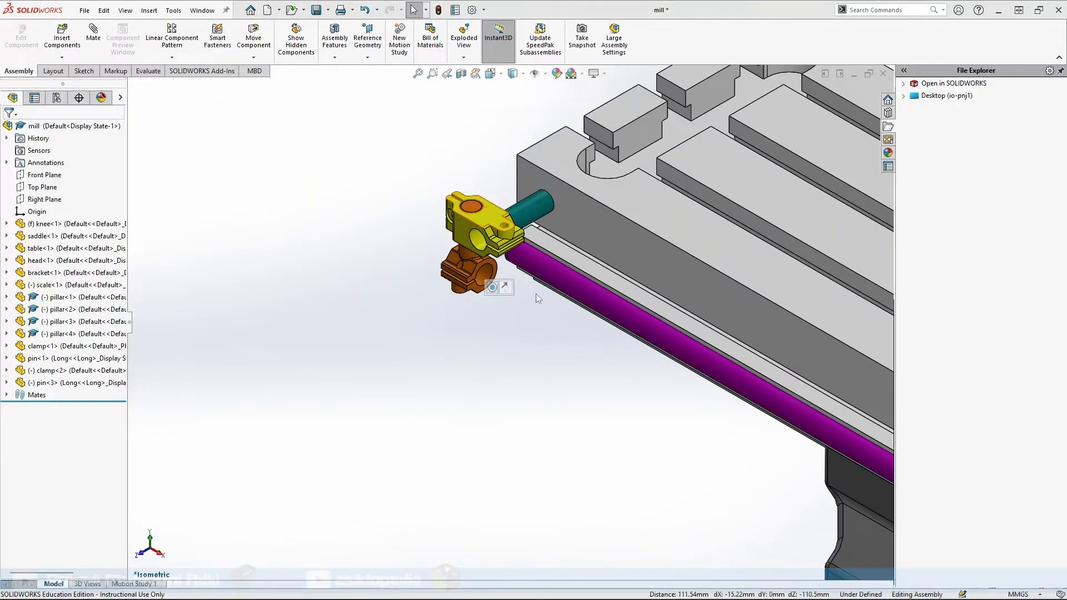
Add a concentric mate between the new pin's ring hole and the scale rod's cylindrical face
click(483, 277)
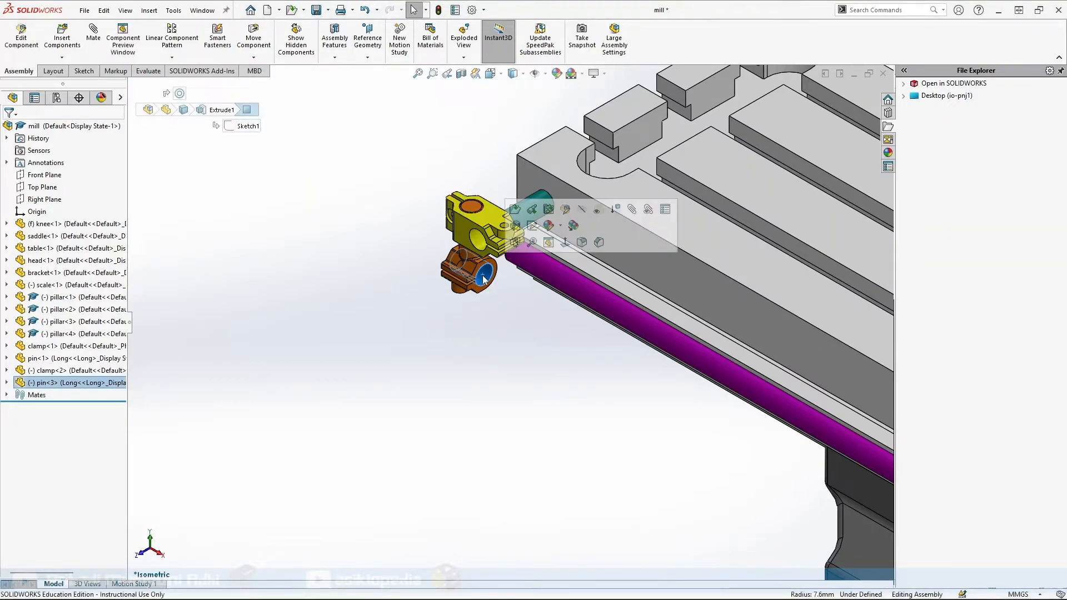
click(600, 303)
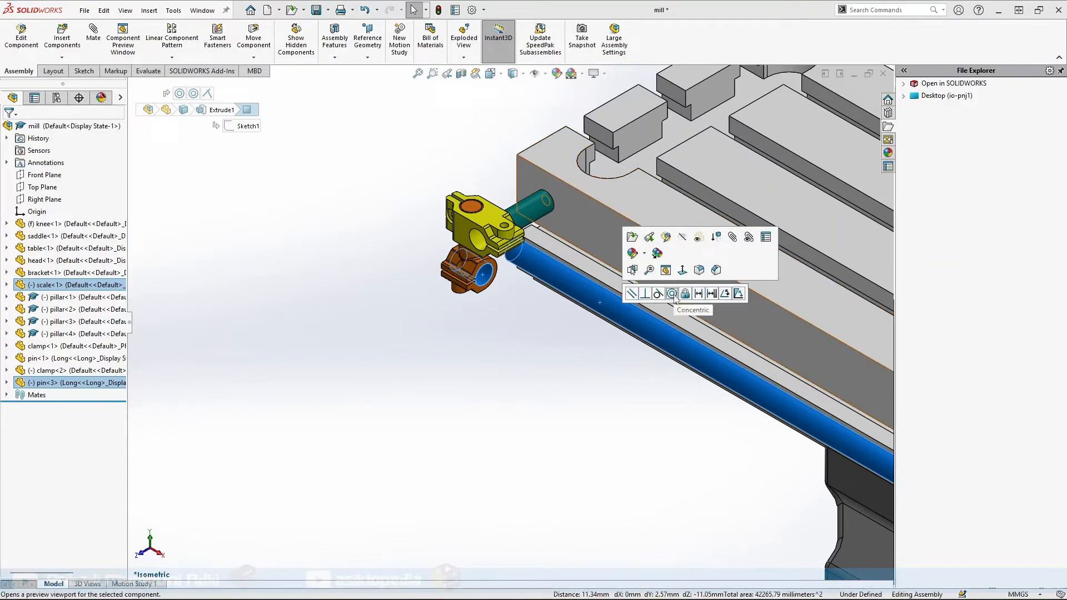
click(673, 294)
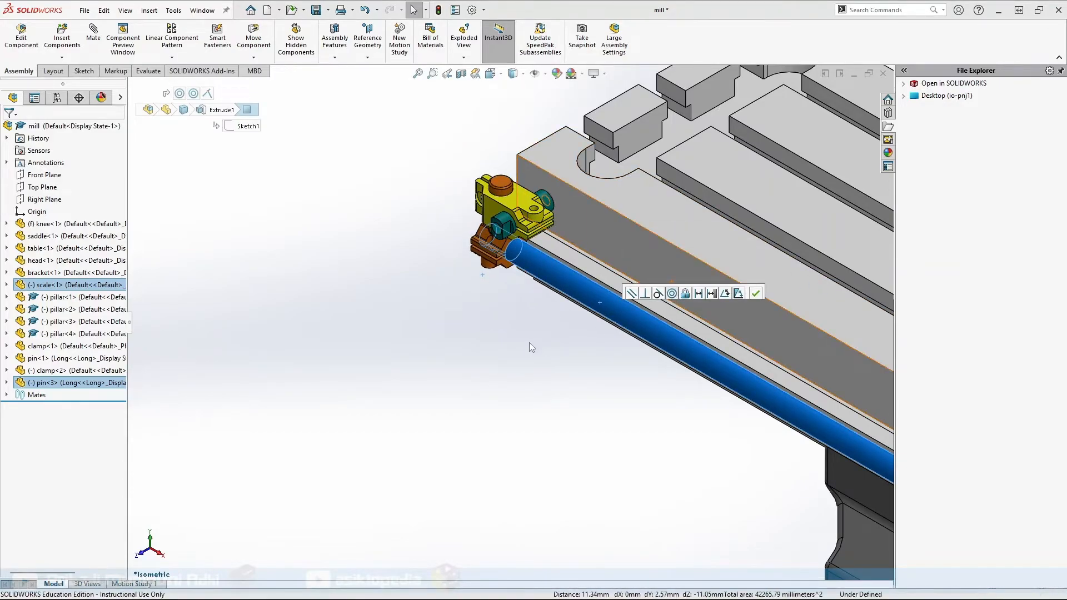
scroll(579, 358, up, 3)
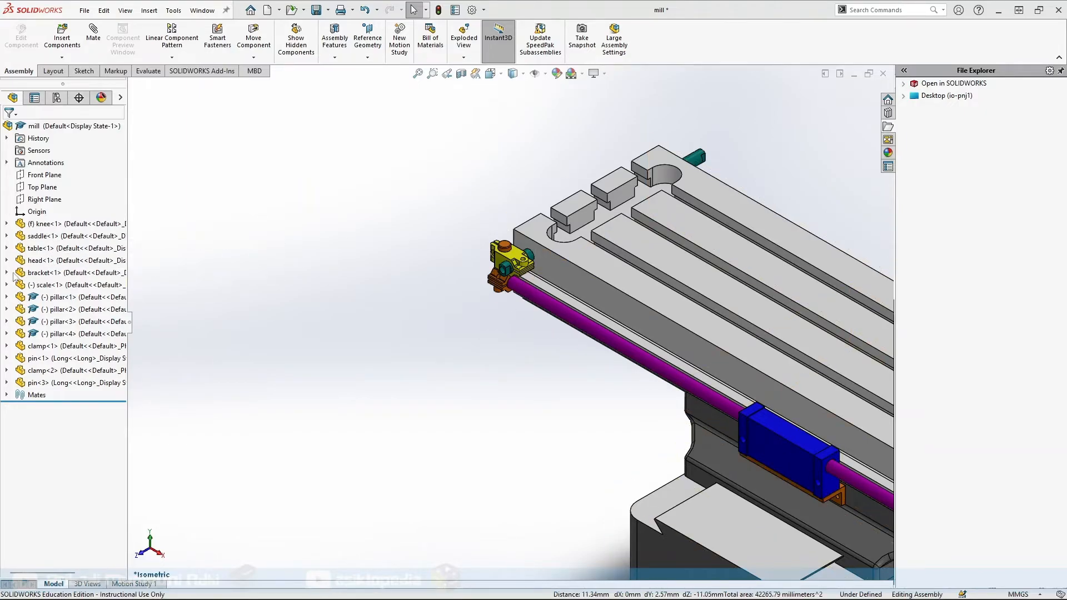
Examine the assembly's full mate list and the mates belonging to pillar<1>
click(7, 394)
scroll(66, 333, down, 5)
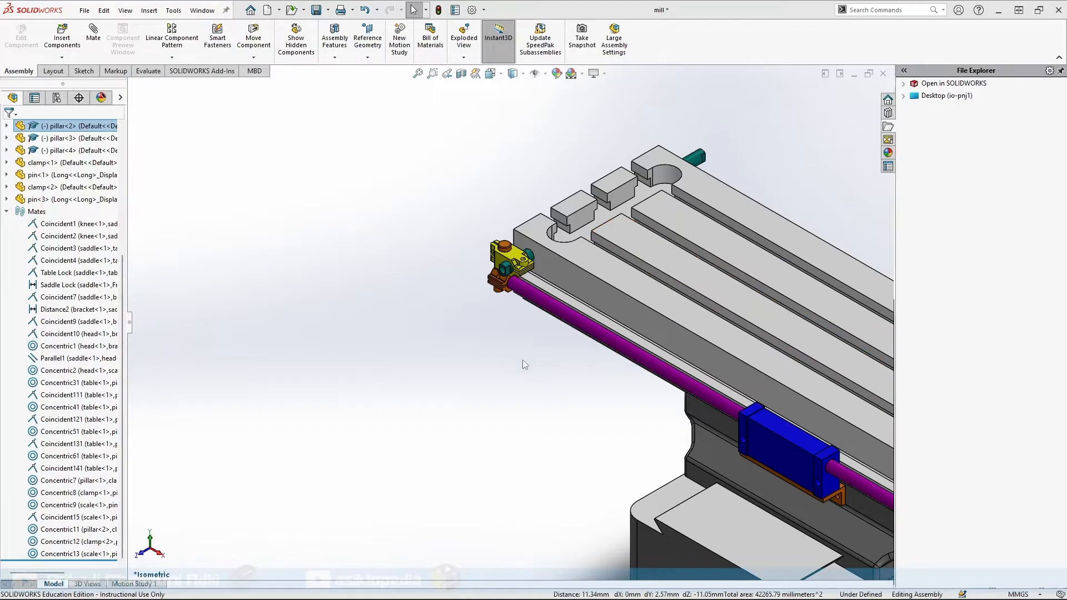
key(f)
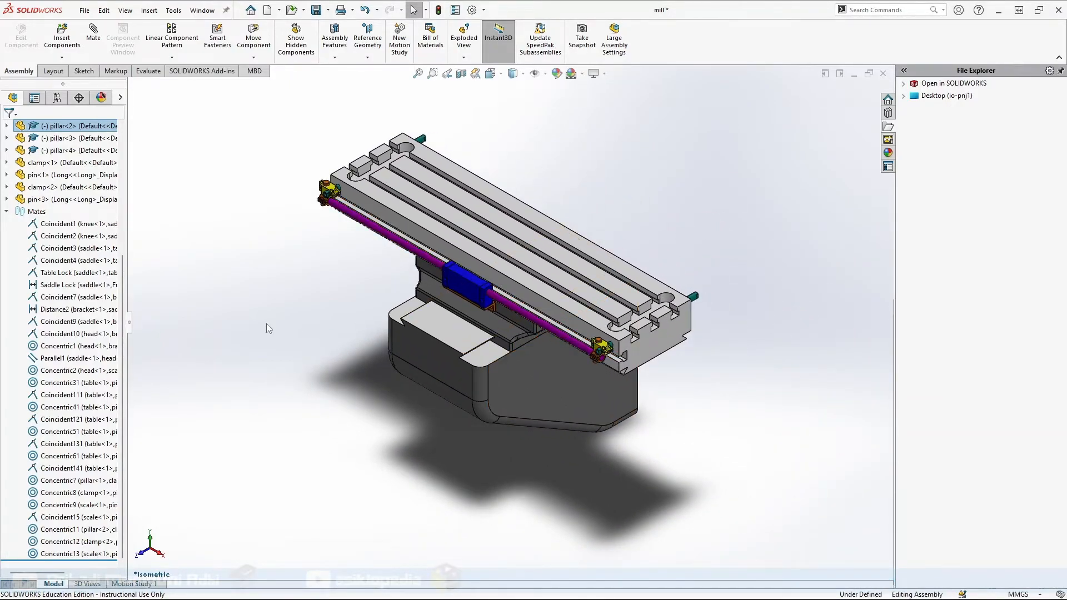
click(6, 212)
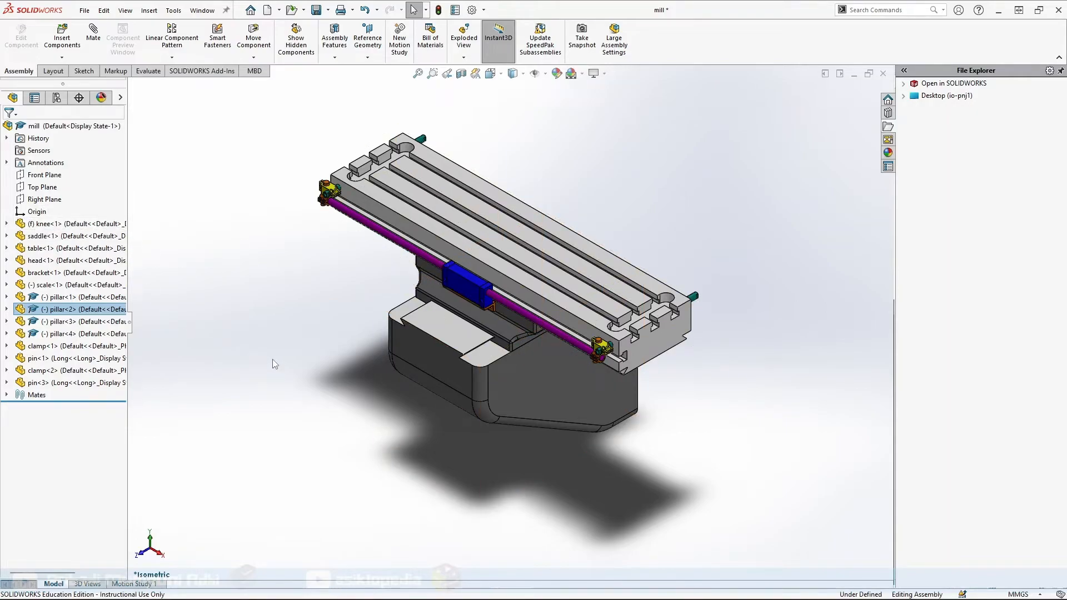
click(7, 297)
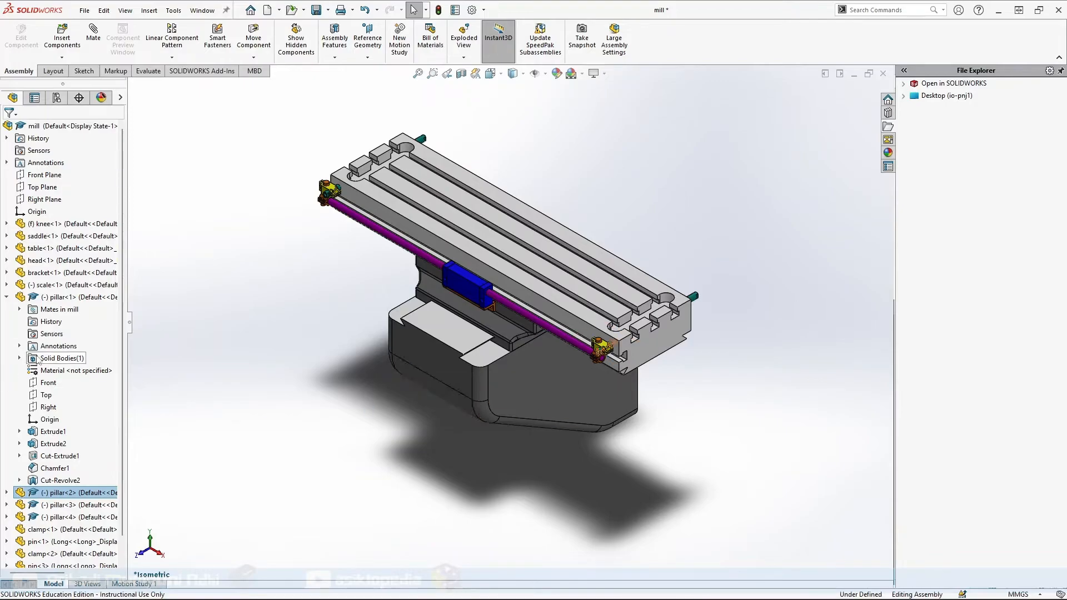
click(20, 310)
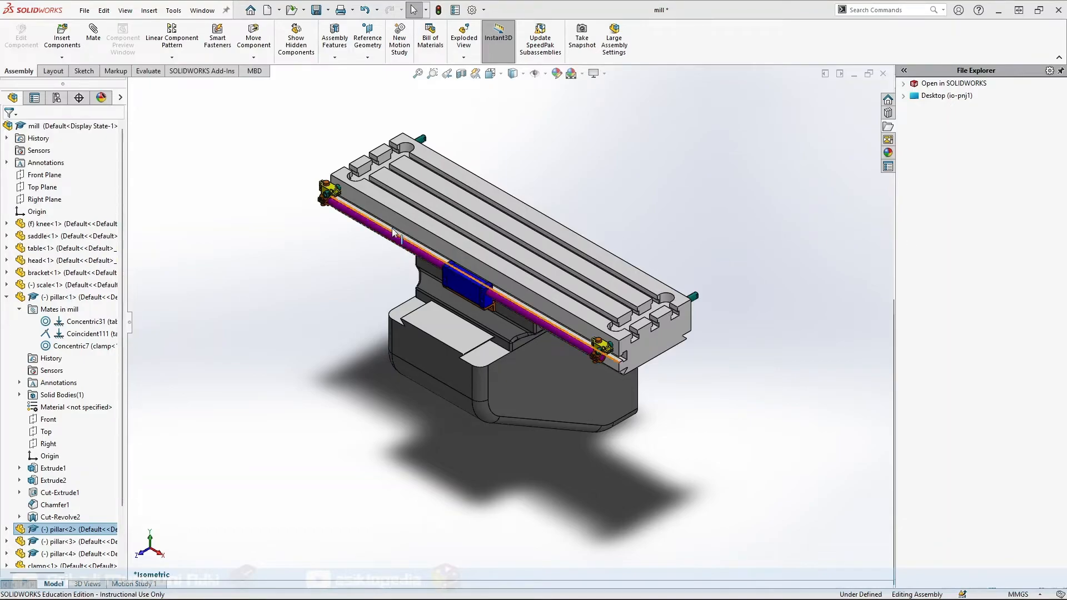
click(19, 309)
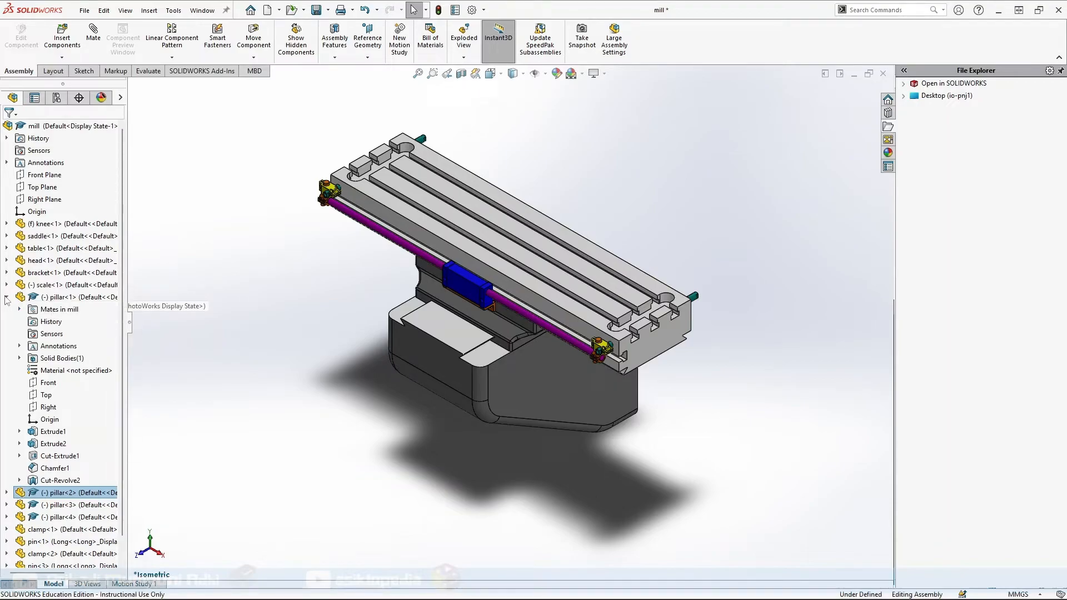
click(6, 297)
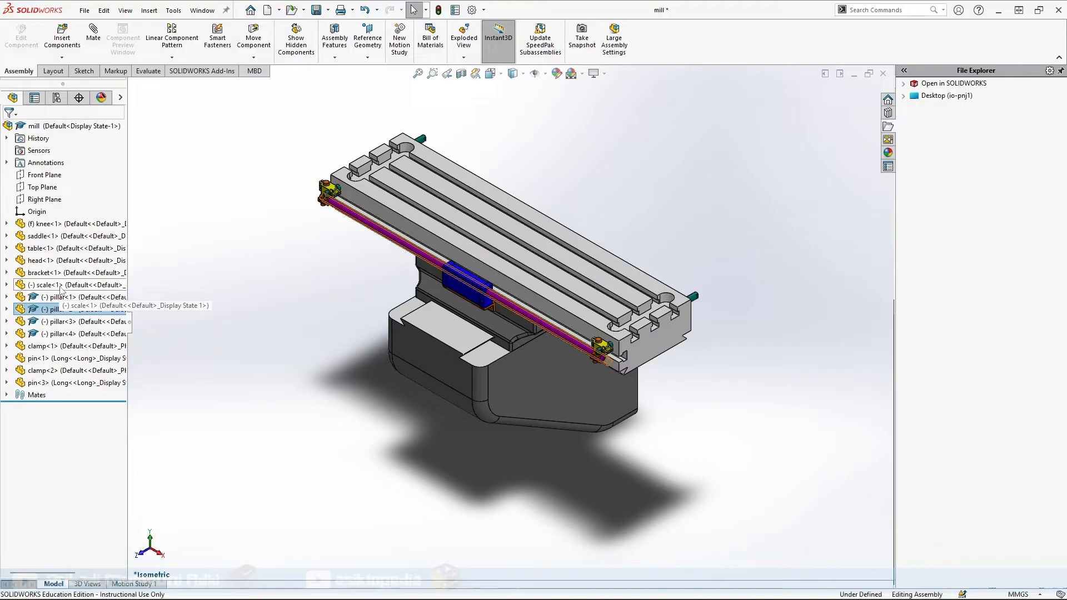
View the scale's mates and change its coincident mate with pin<1> into a 5 mm distance mate
click(61, 285)
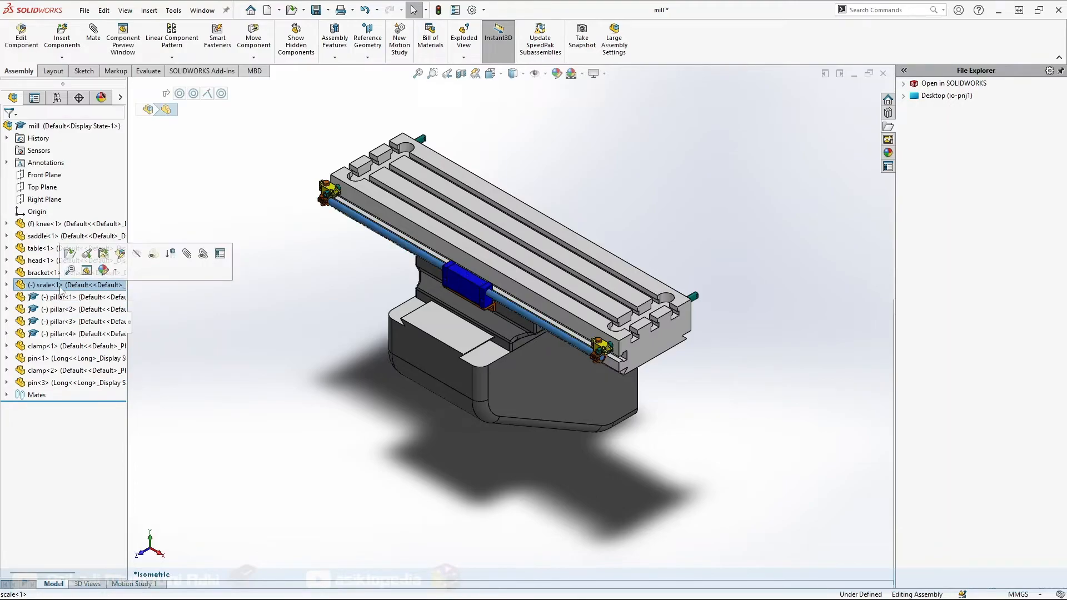
right_click(61, 286)
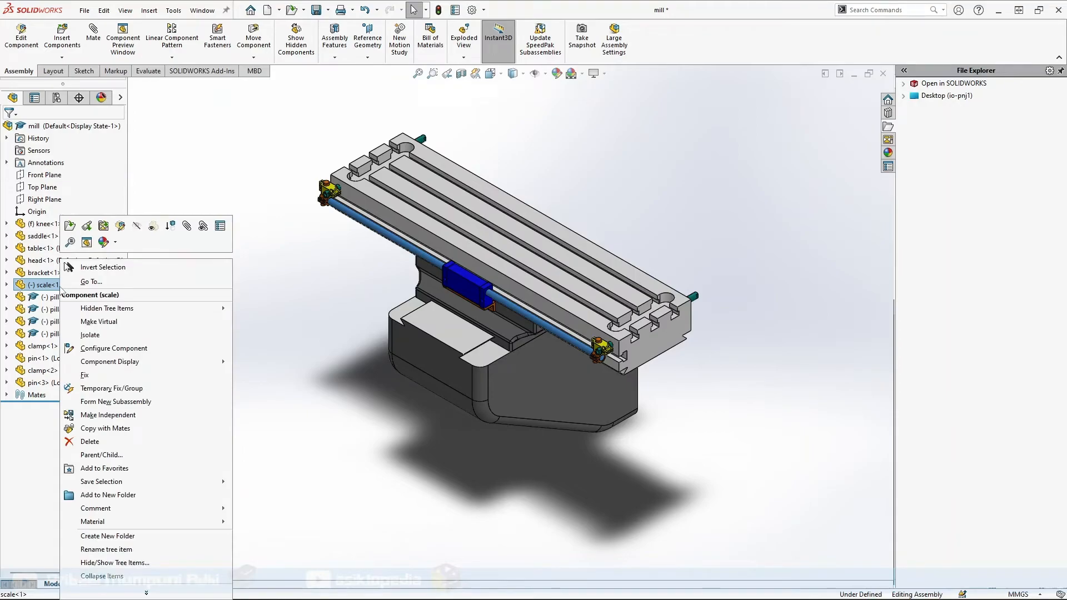
click(203, 226)
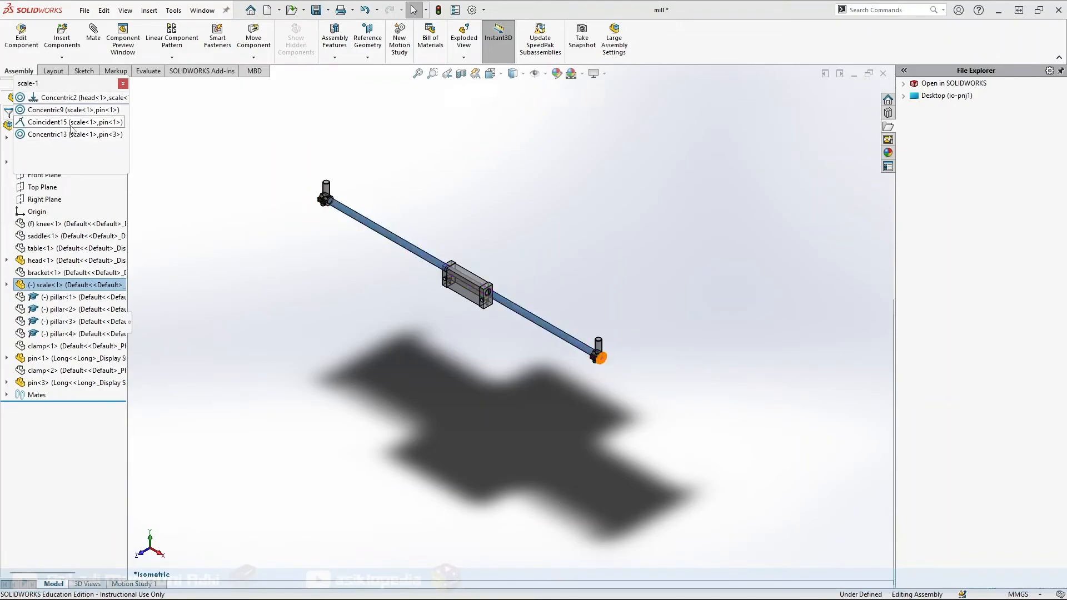
click(72, 123)
scroll(605, 383, down, 2)
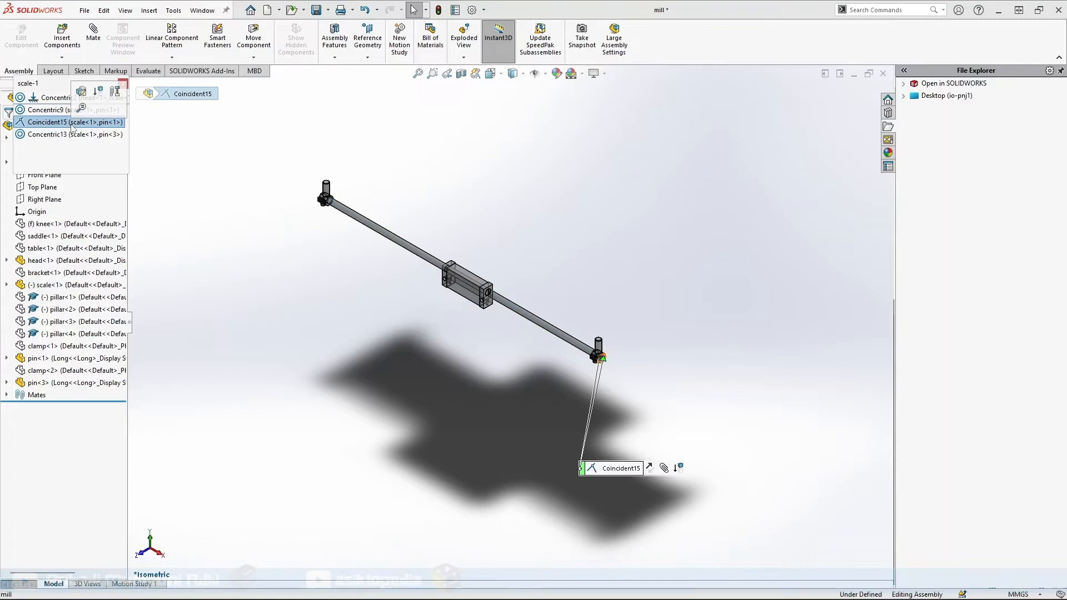
scroll(605, 381, down, 6)
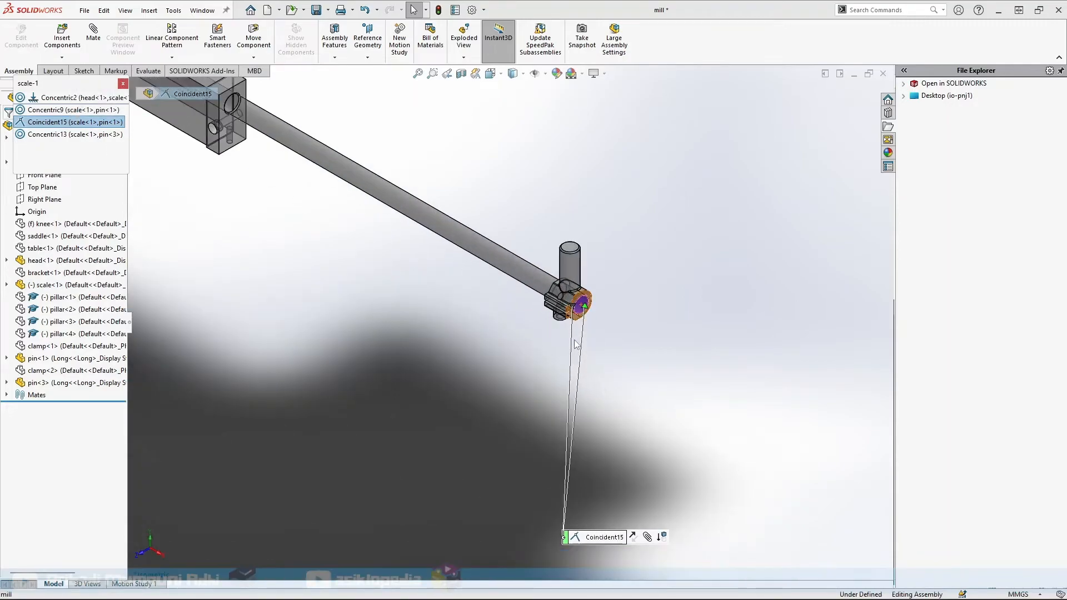
scroll(575, 315, down, 1)
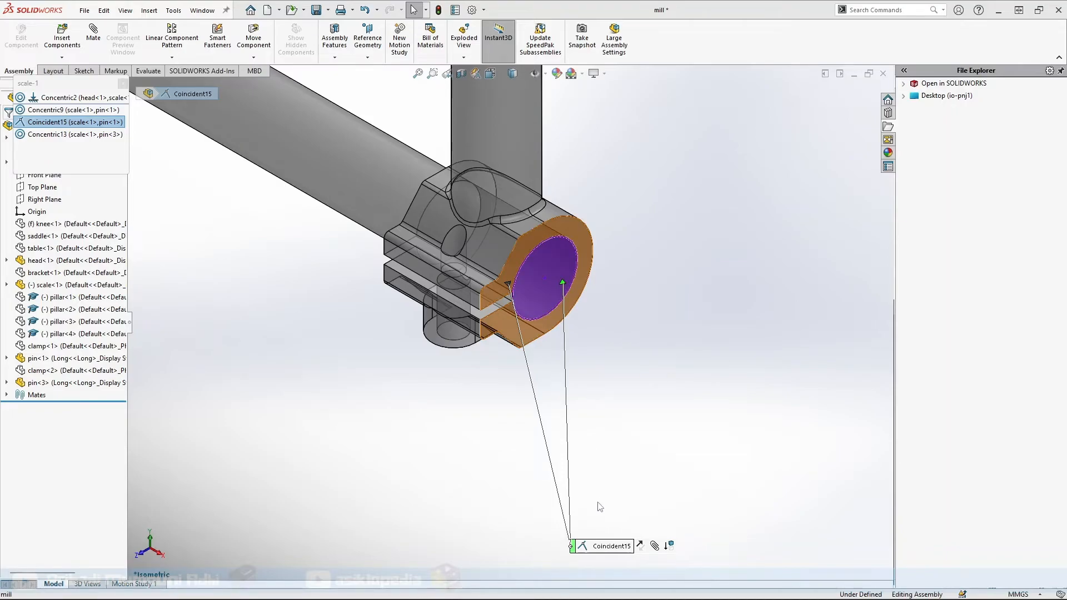
click(655, 546)
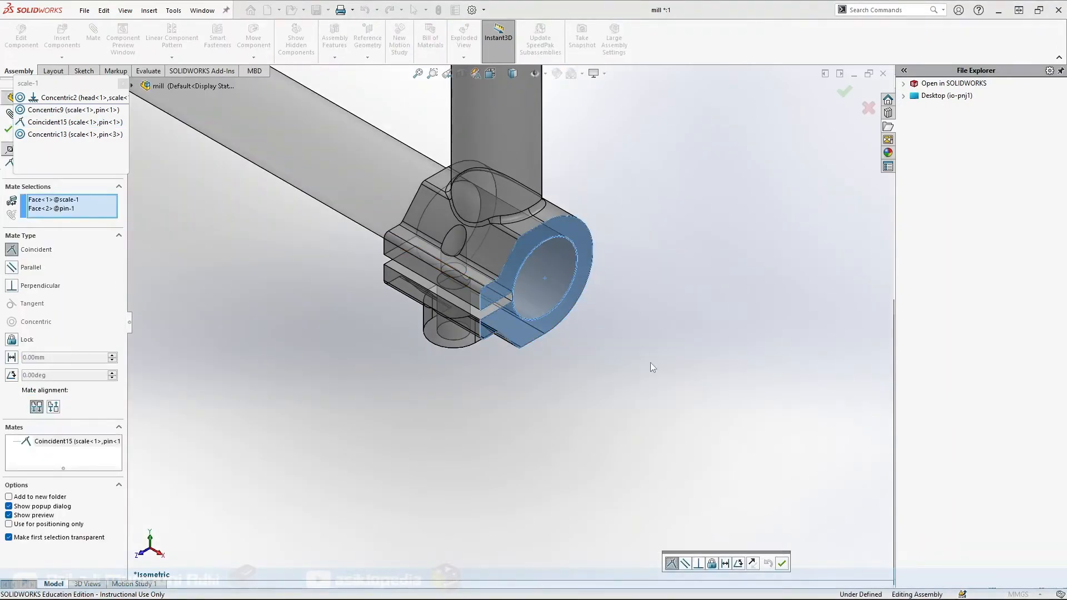
click(725, 564)
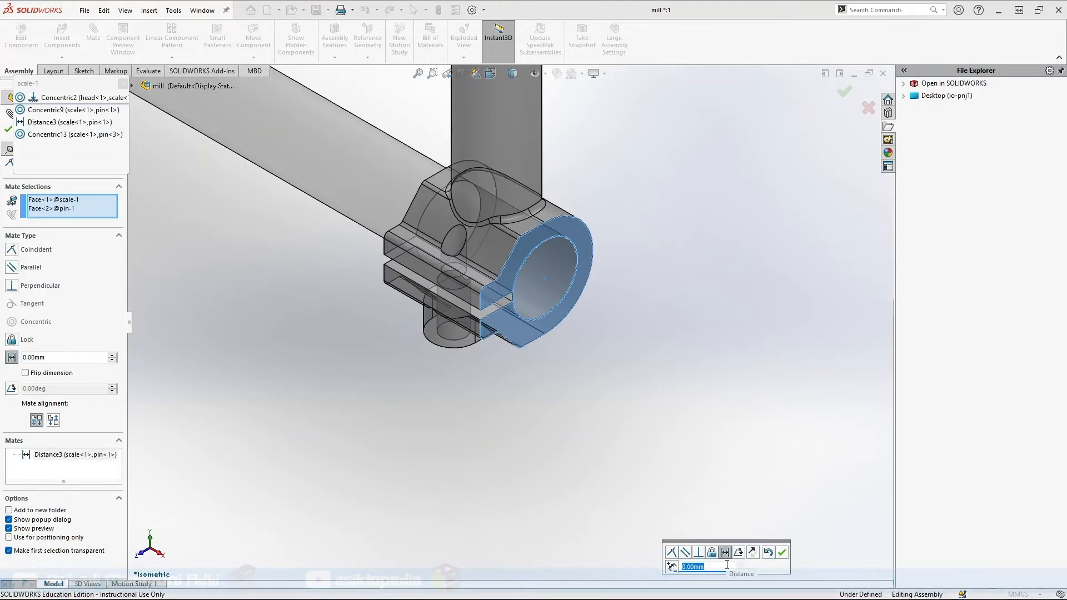
text(5)
key(Return)
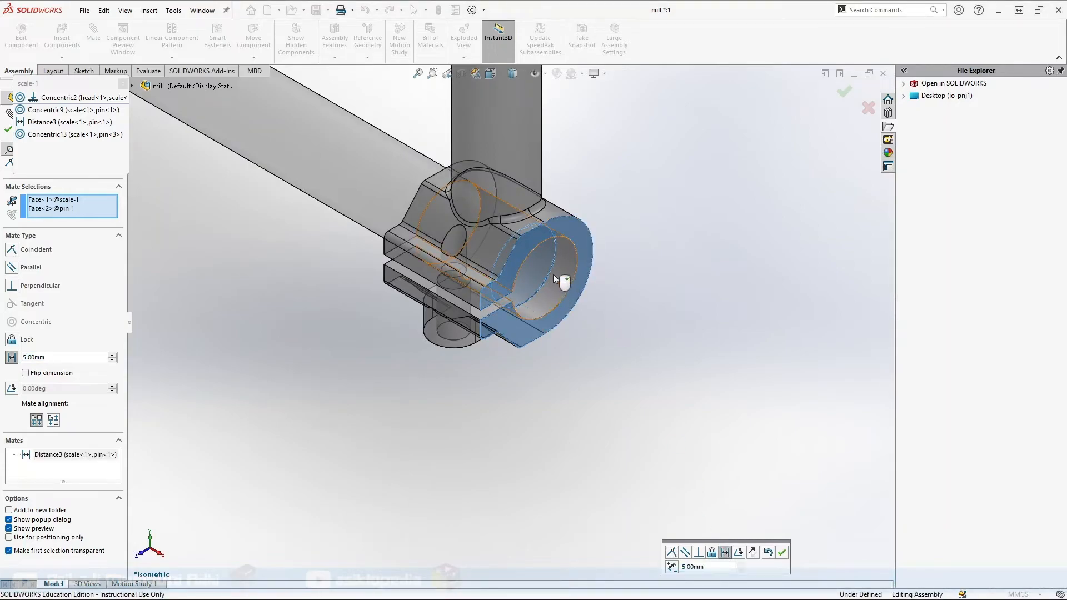
Flip the direction of the 5 mm distance mate between the scale rod and pin<1>, and finish editing the mate
click(672, 567)
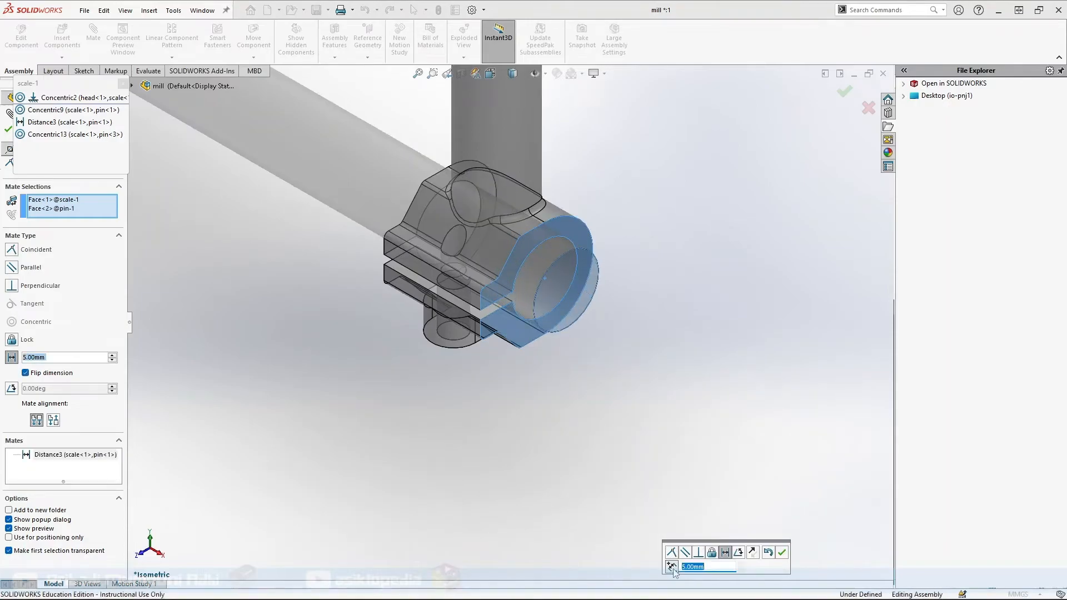
click(787, 556)
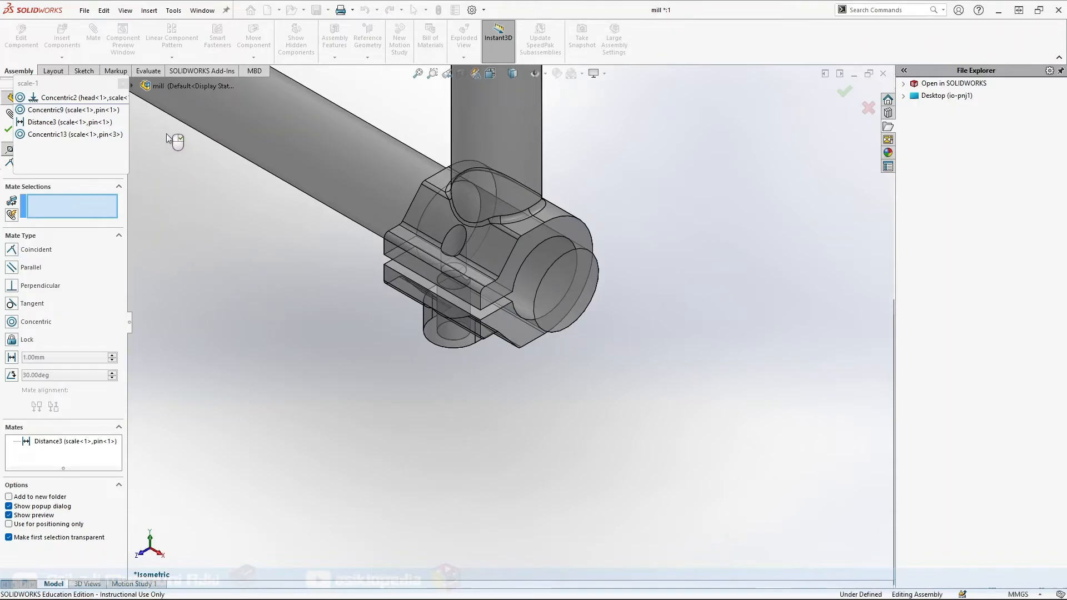
key(Escape)
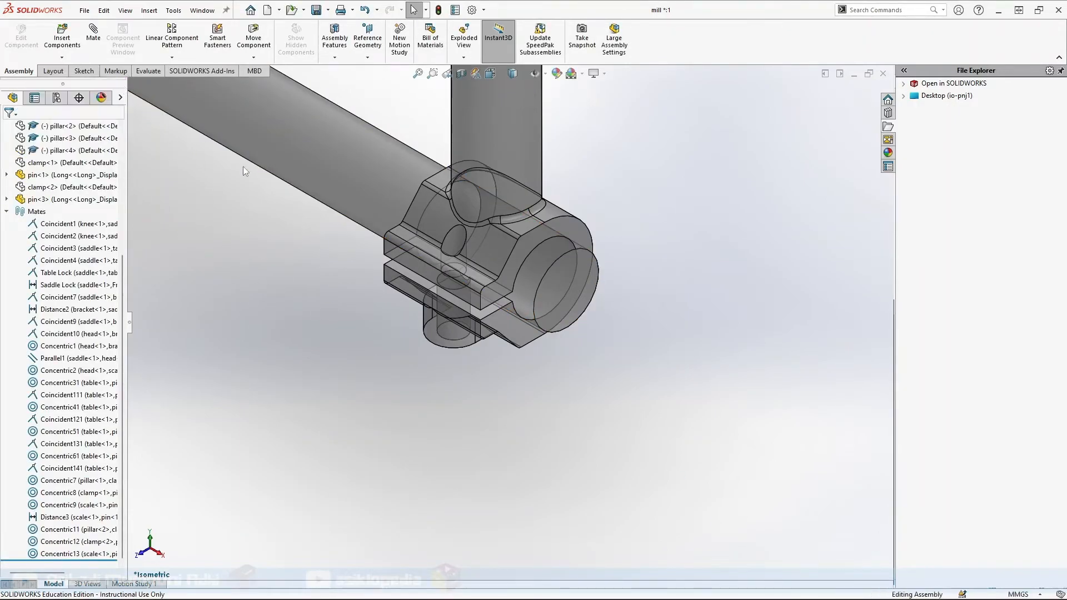
Examine the scale rod and how the clamps, pins and pillars meet it at both ends of the table
scroll(488, 315, up, 10)
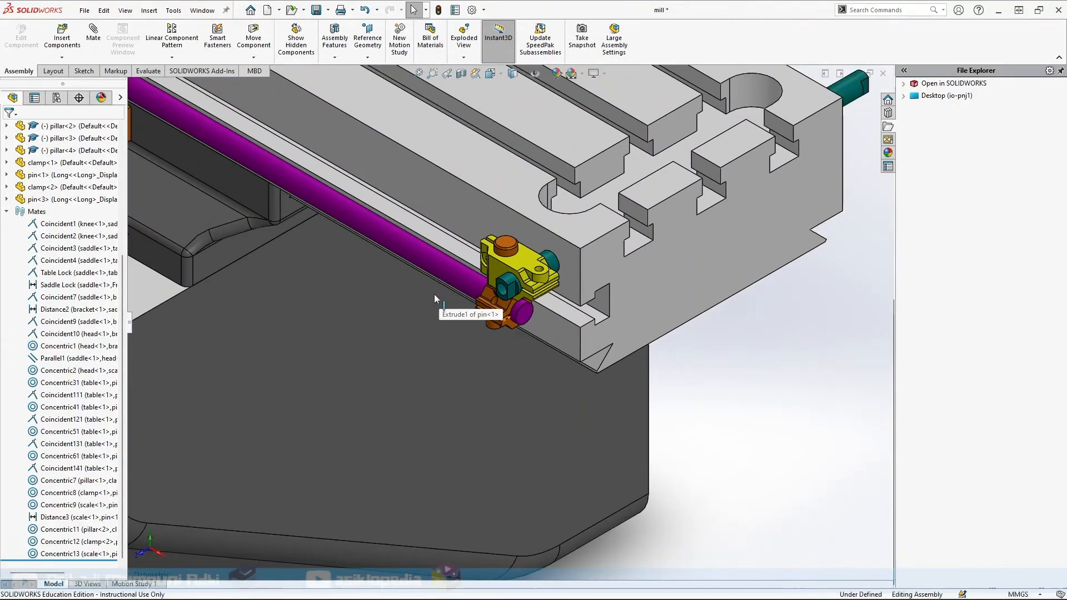
scroll(434, 294, up, 5)
middle_drag(221, 197, 299, 239)
scroll(298, 198, down, 6)
scroll(301, 240, up, 3)
scroll(339, 150, down, 4)
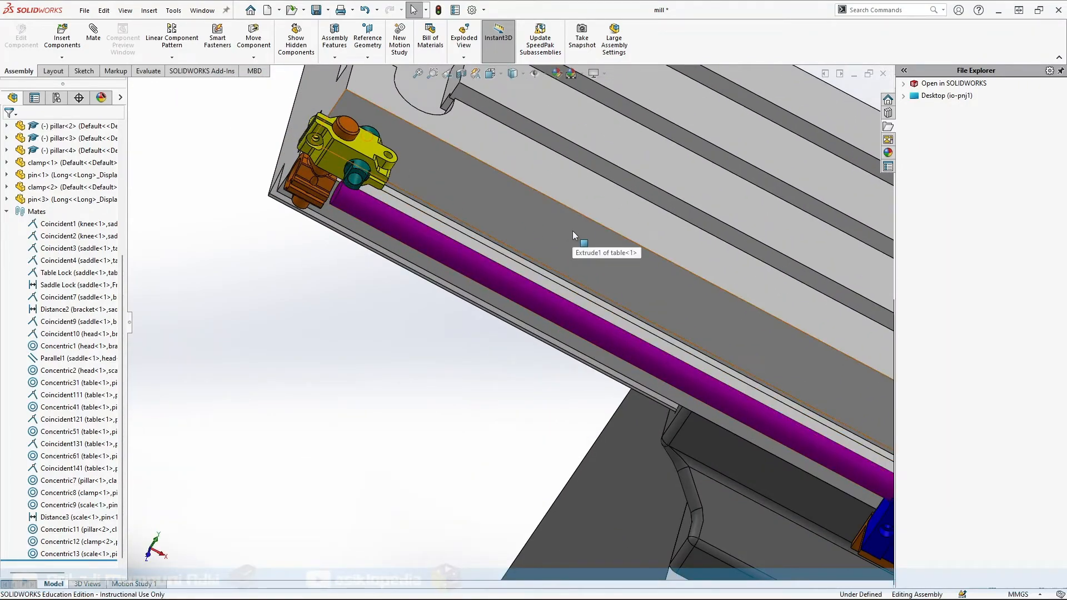
scroll(510, 262, up, 2)
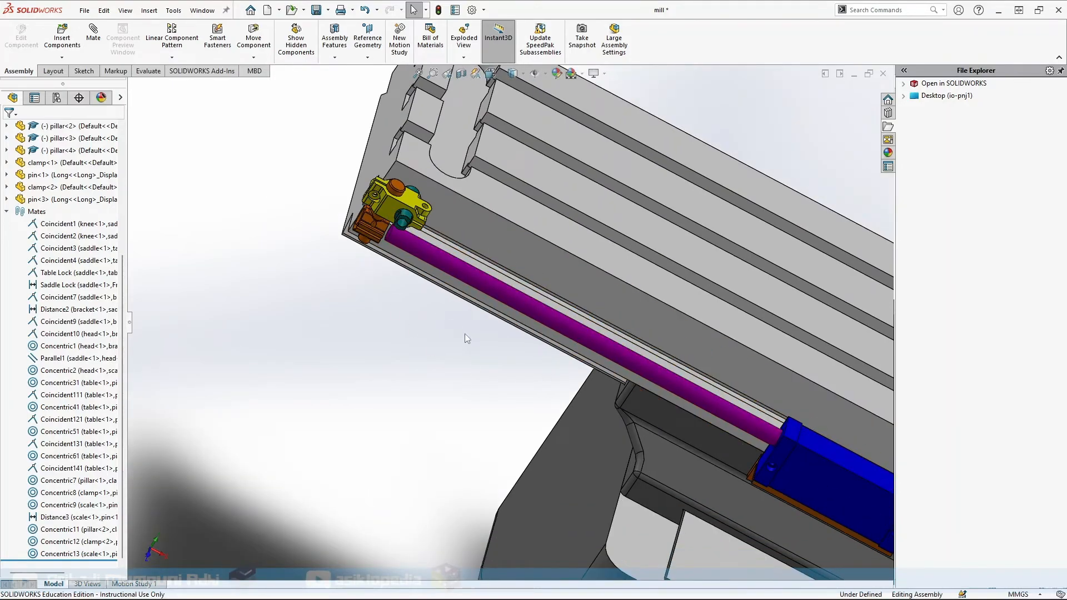
scroll(467, 337, down, 3)
scroll(475, 369, up, 3)
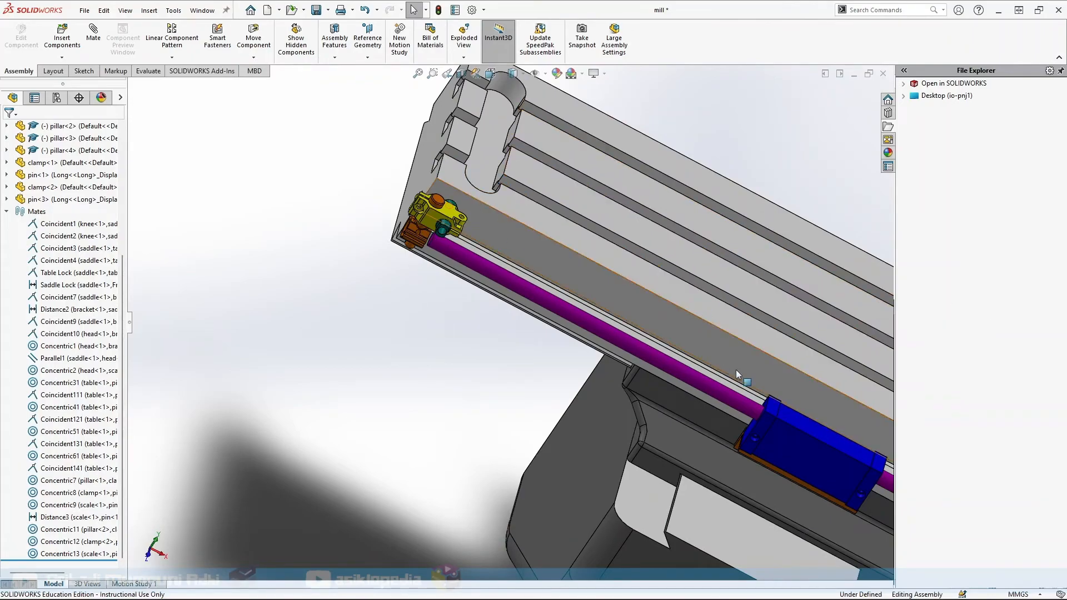
scroll(739, 378, up, 4)
scroll(862, 445, down, 3)
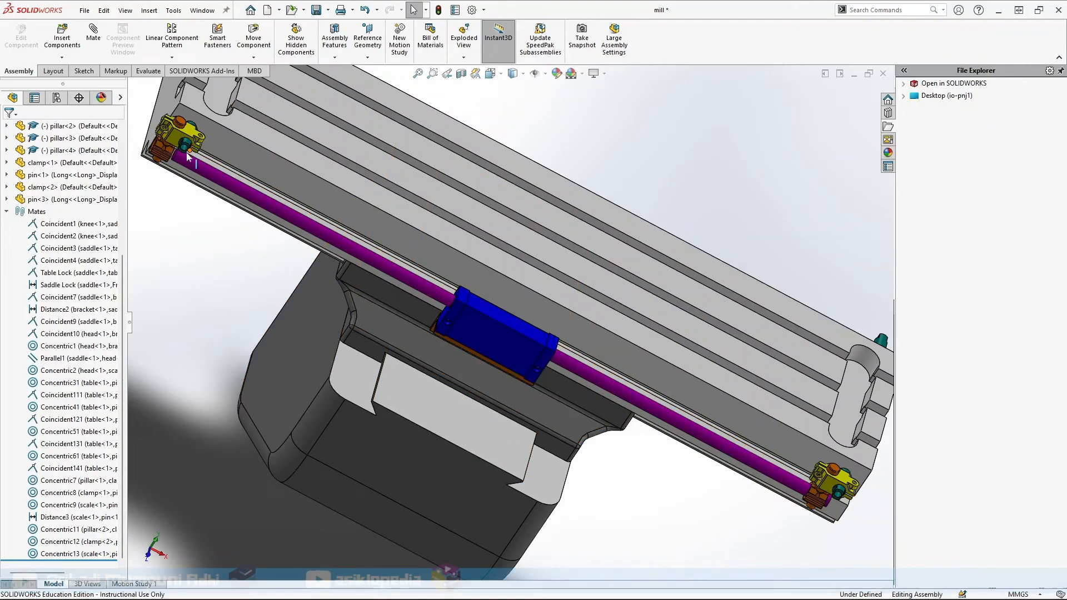
scroll(305, 147, up, 3)
scroll(308, 225, down, 7)
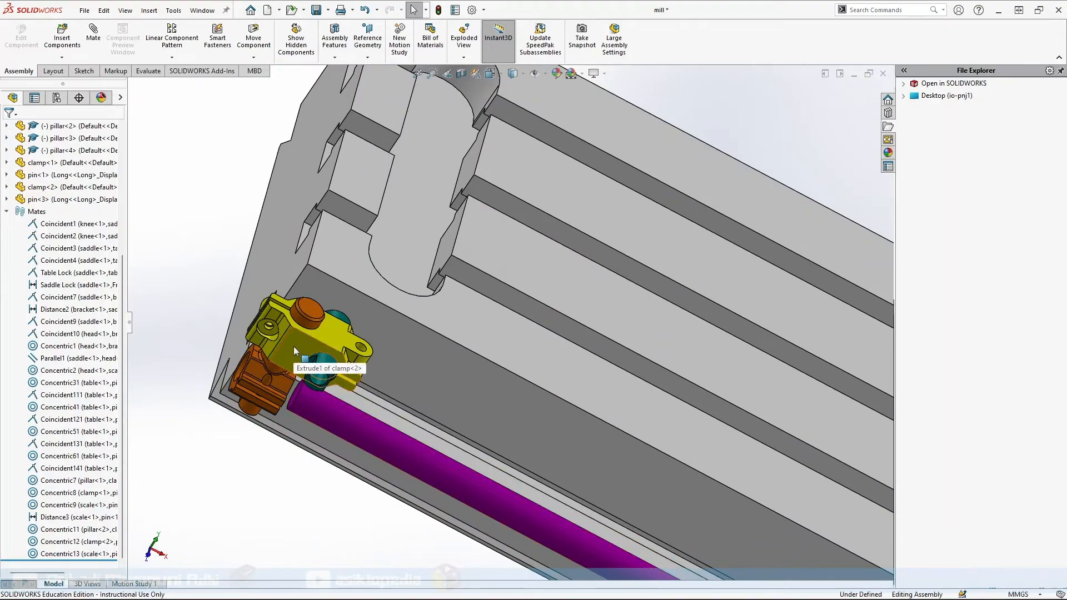
scroll(300, 350, down, 2)
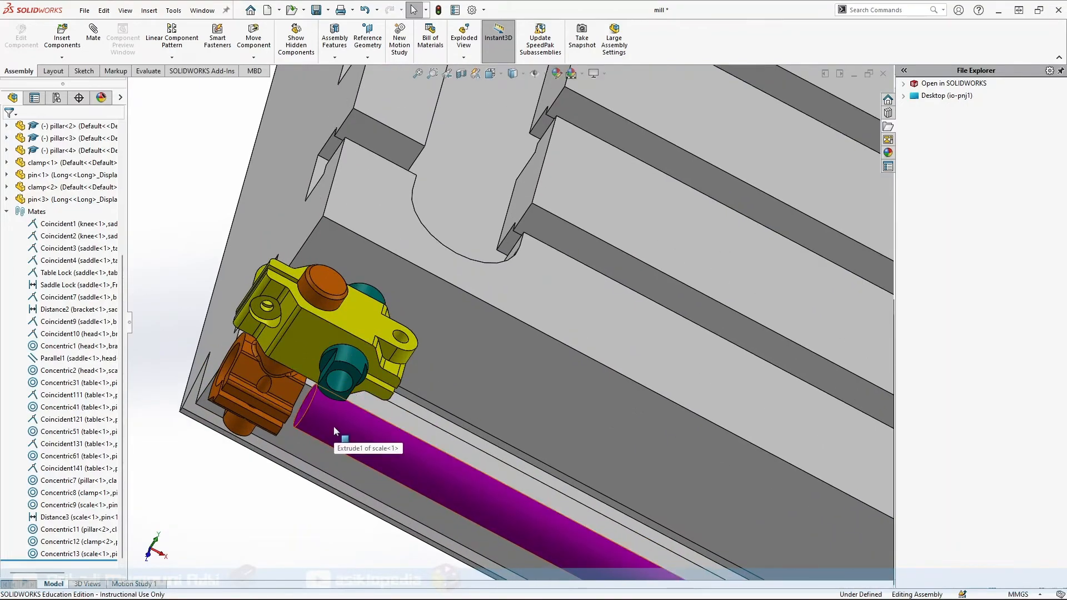
View the mates belonging to pillar<2>, the pillar that passes through clamp<2>
click(297, 336)
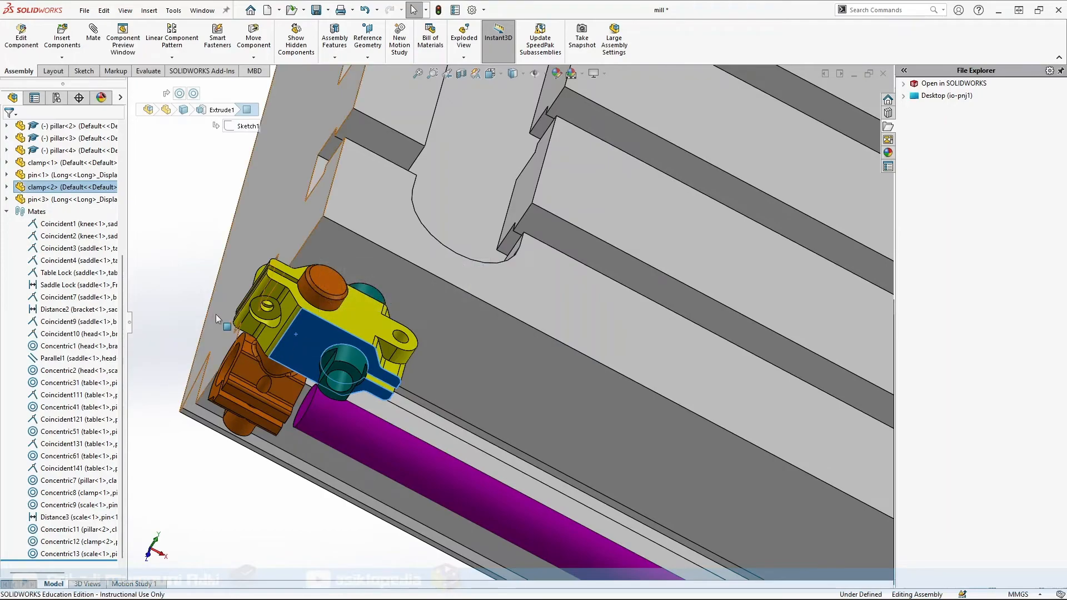
click(203, 266)
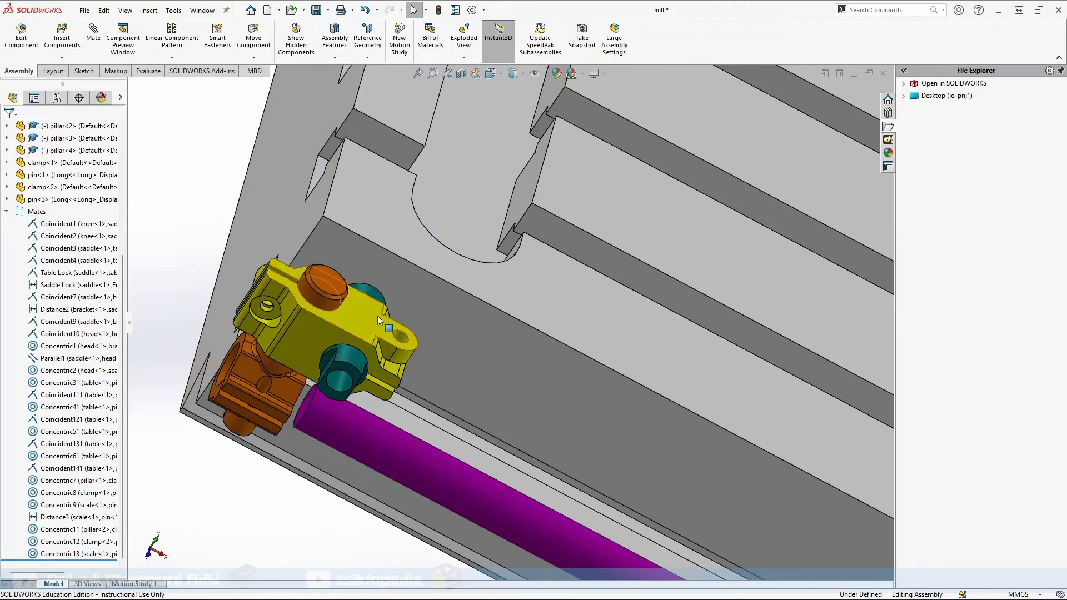
click(347, 360)
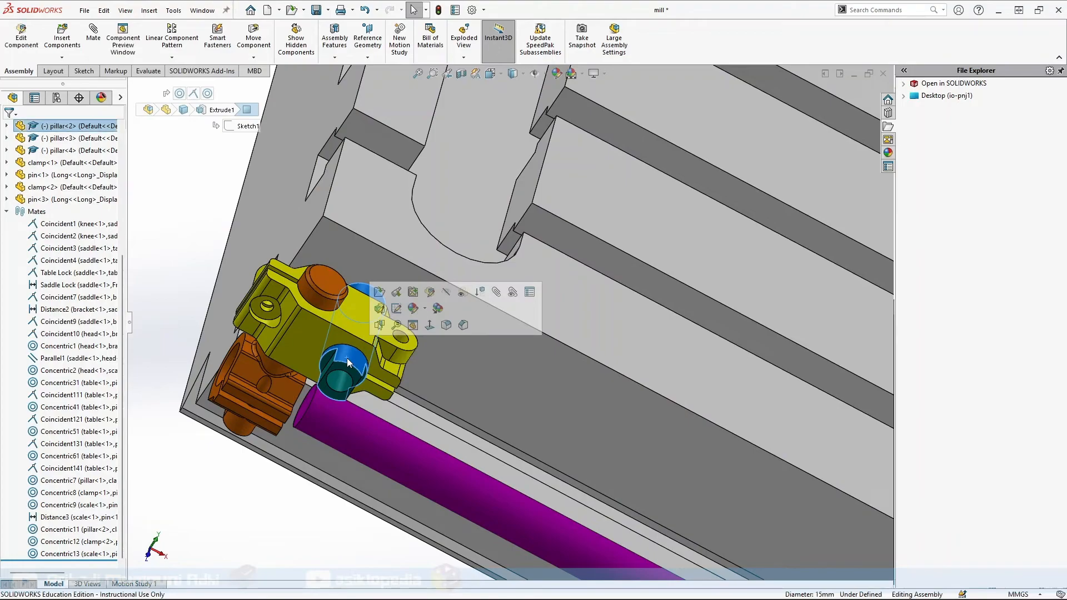
click(512, 293)
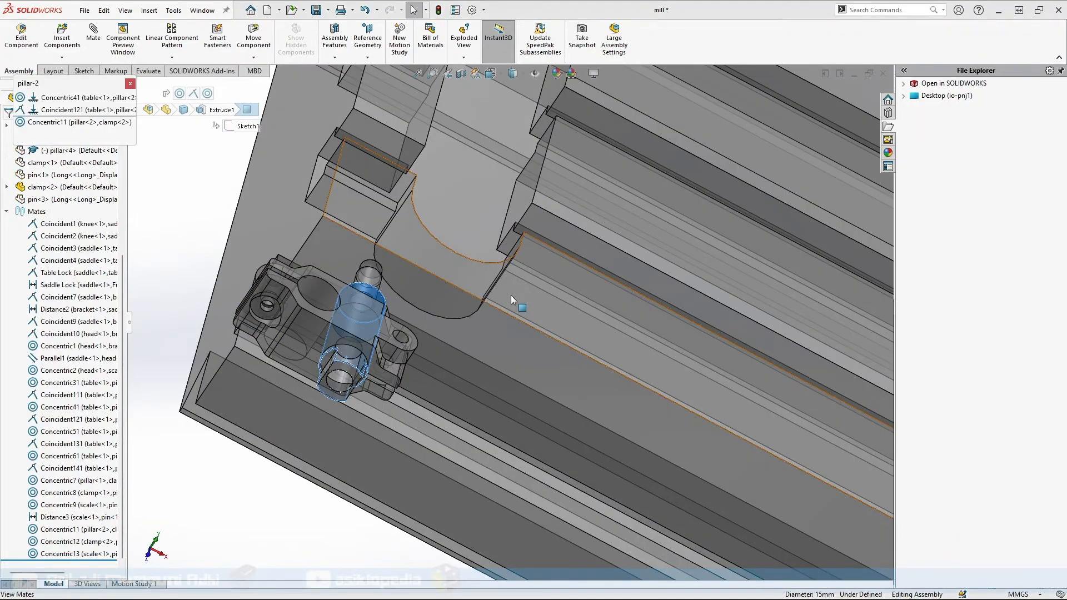
click(130, 84)
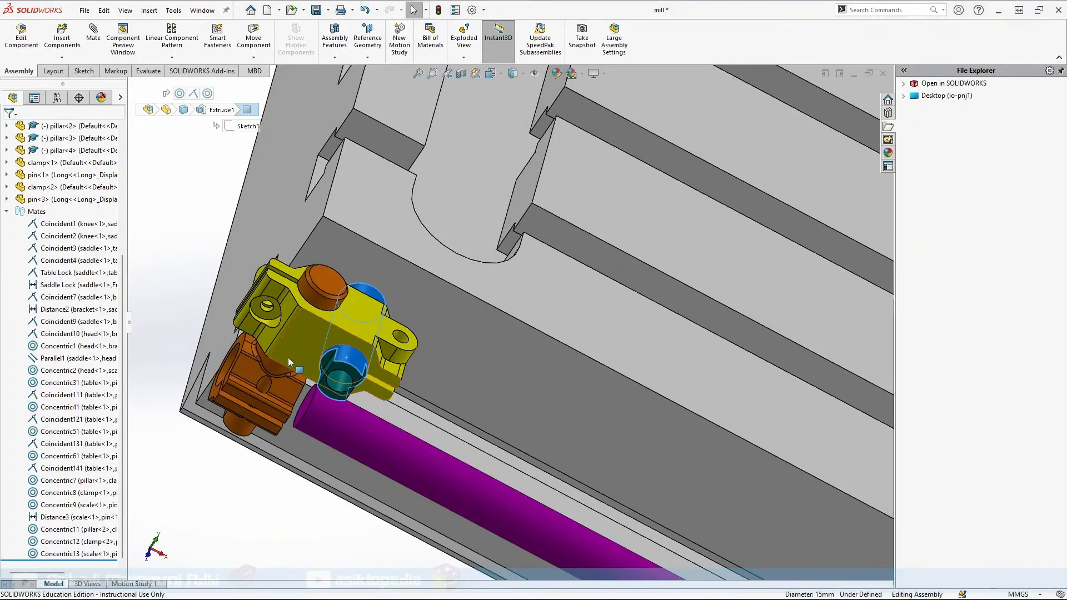
Try to rotate clamp<2> by 90 degrees about X using Move with Triad
scroll(223, 373, down, 3)
scroll(352, 392, up, 3)
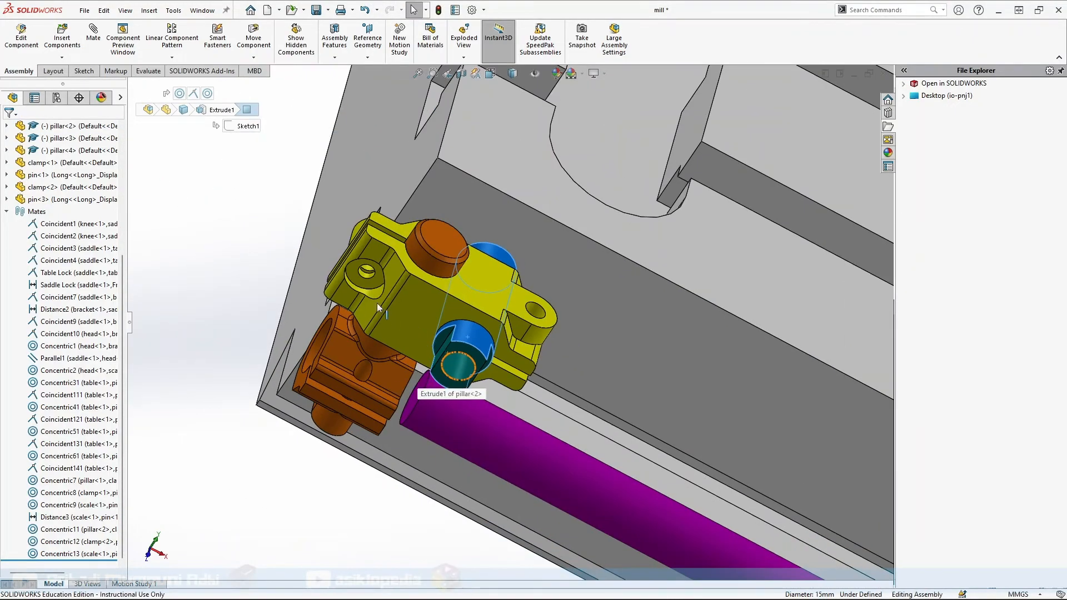
click(405, 312)
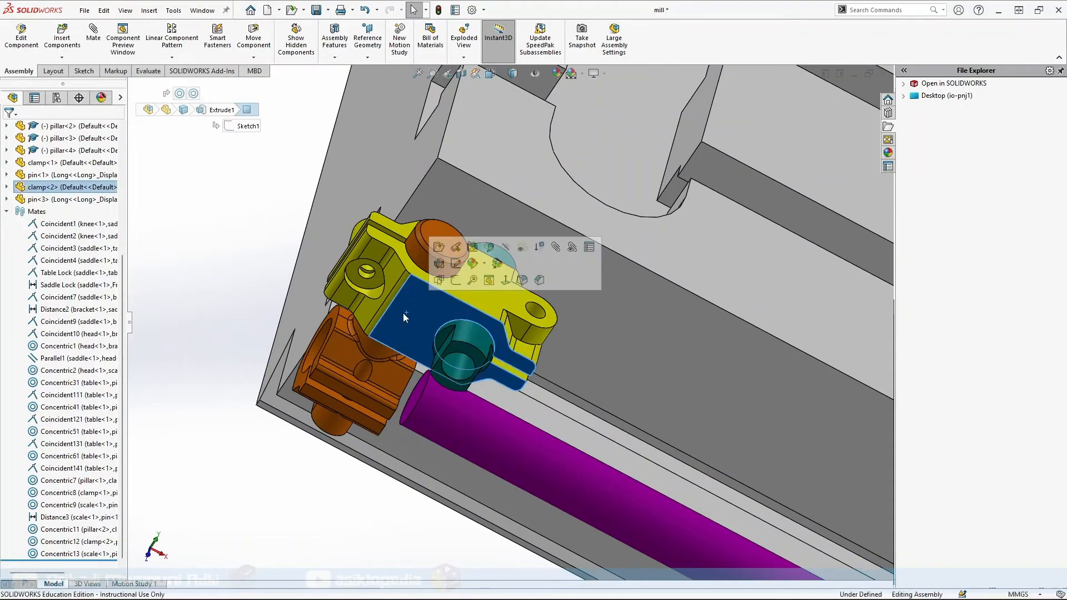
right_click(402, 313)
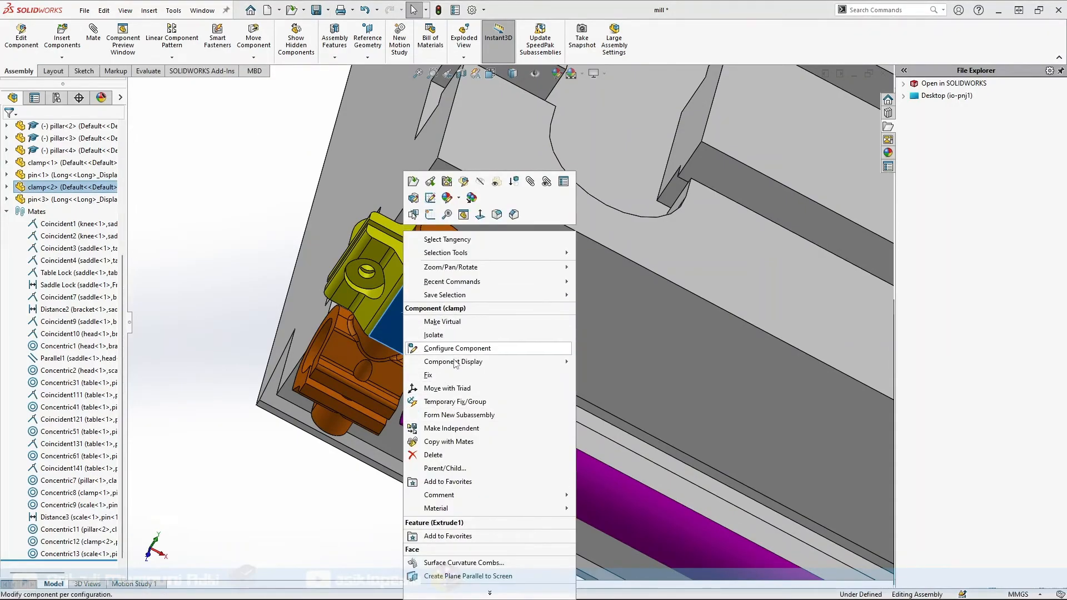
click(455, 389)
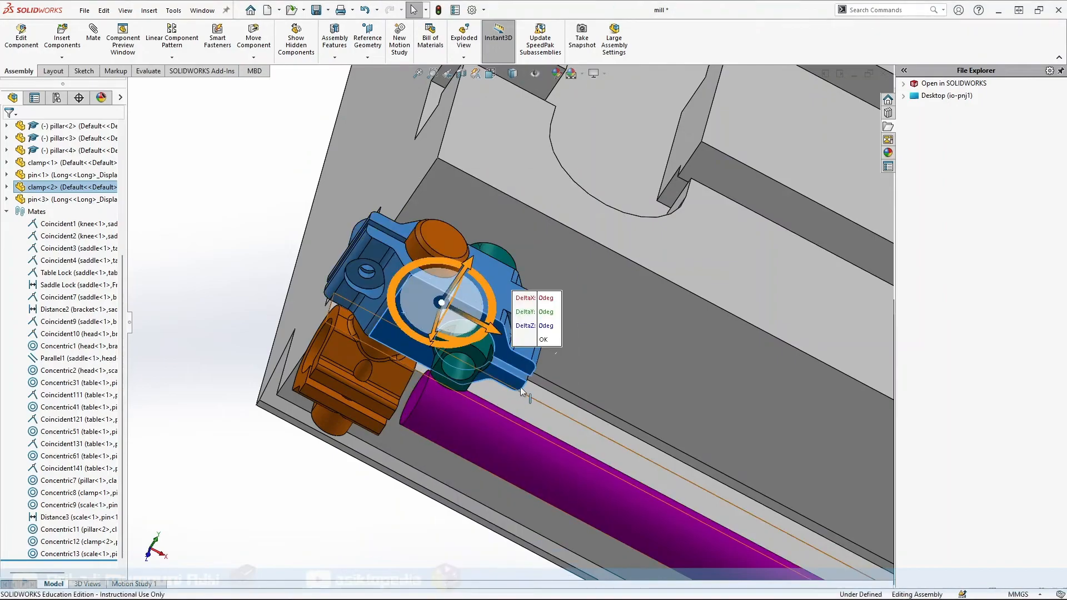
double_click(550, 299)
text(90)
key(Return)
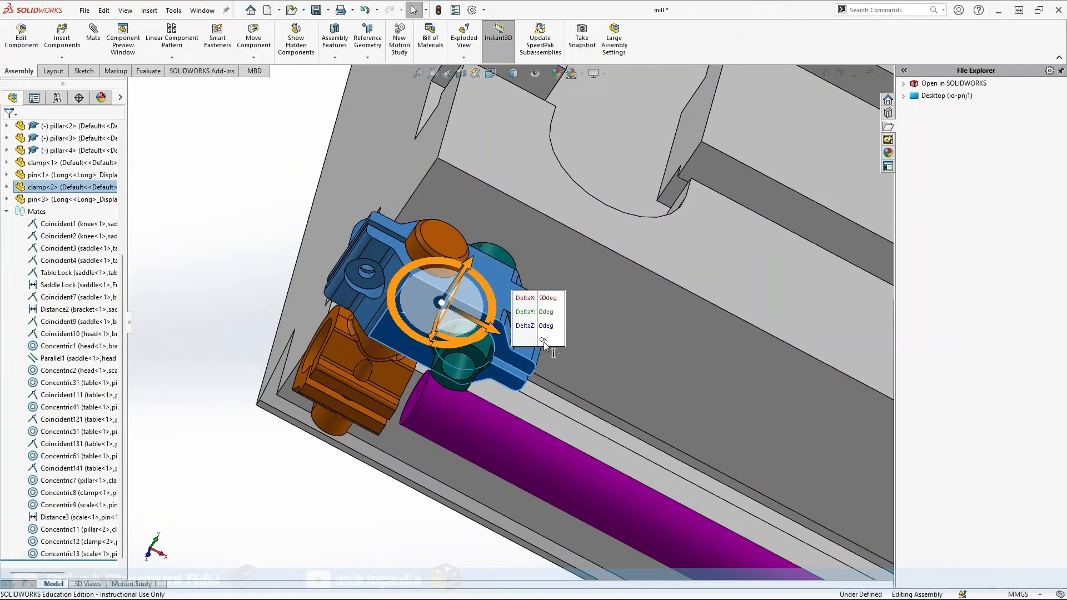
click(543, 340)
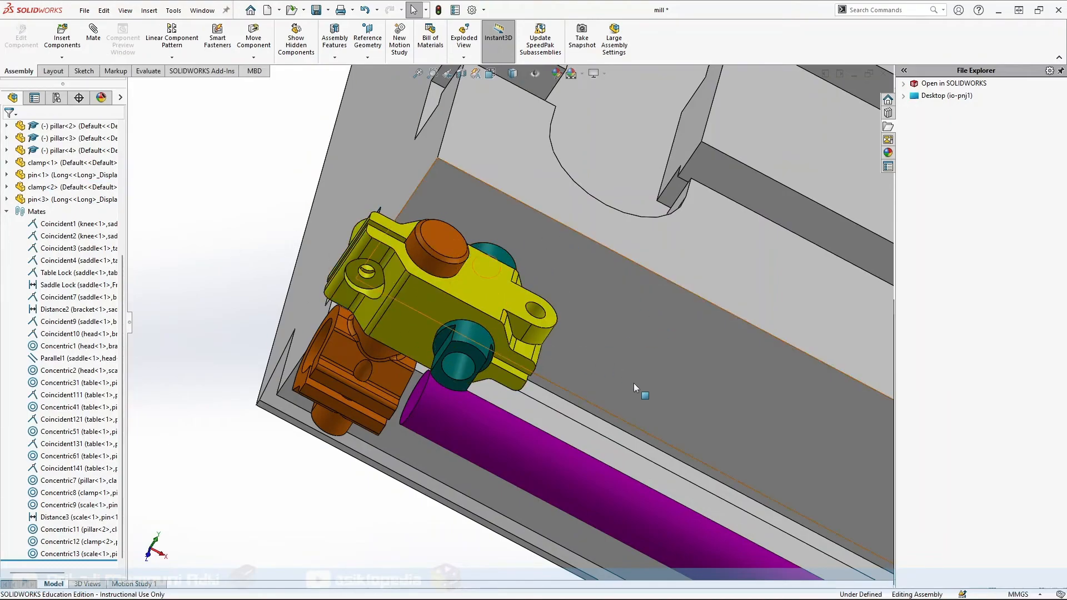
Try to move clamp<2> freely around pillar<2> towards the scale rod
scroll(445, 372, up, 2)
scroll(445, 372, up, 2)
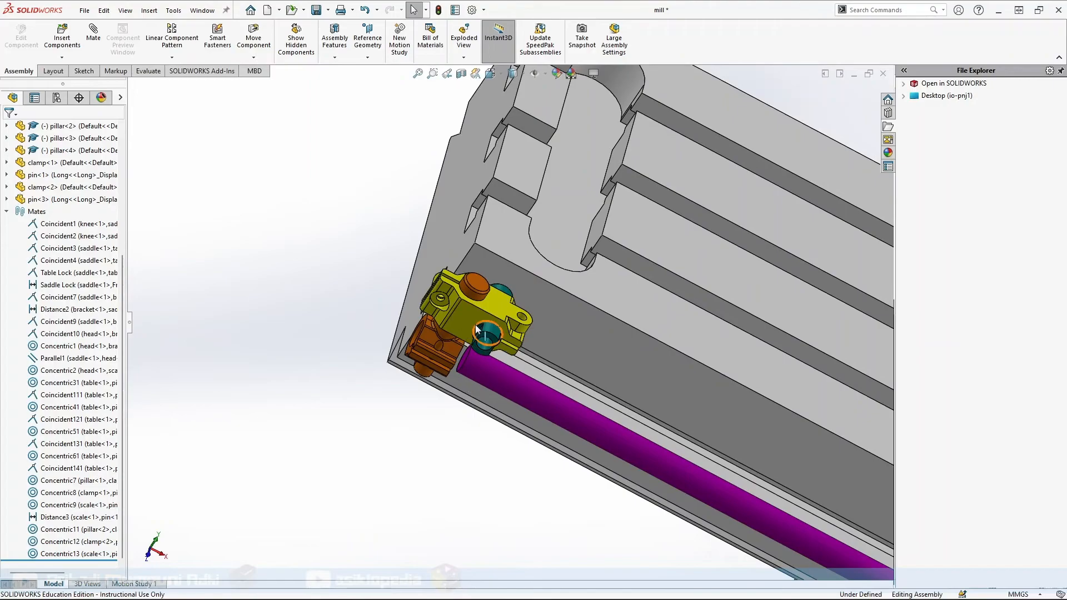
drag(467, 318, 435, 404)
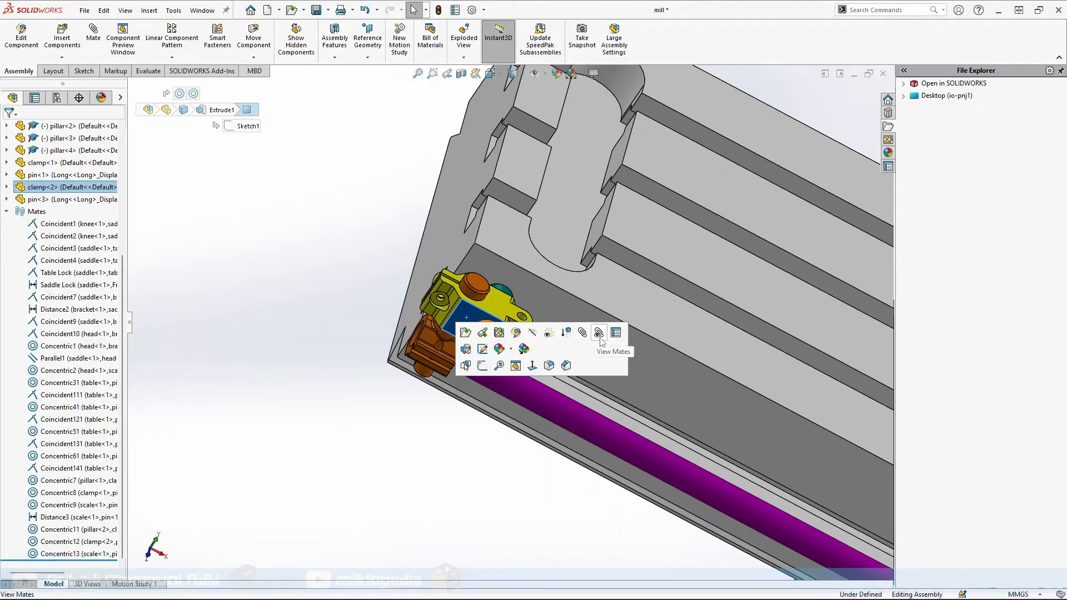
click(244, 352)
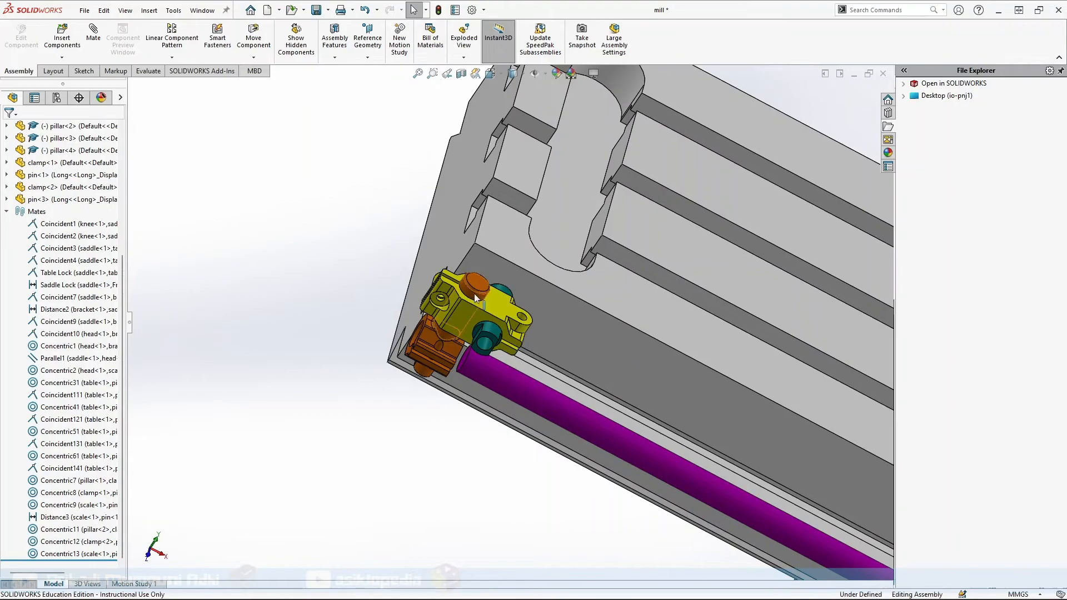
Suppress clamp<2> and delete its suppressed mates Concentric11 and Concentric12 with pillar<2> and pin<3>
click(474, 315)
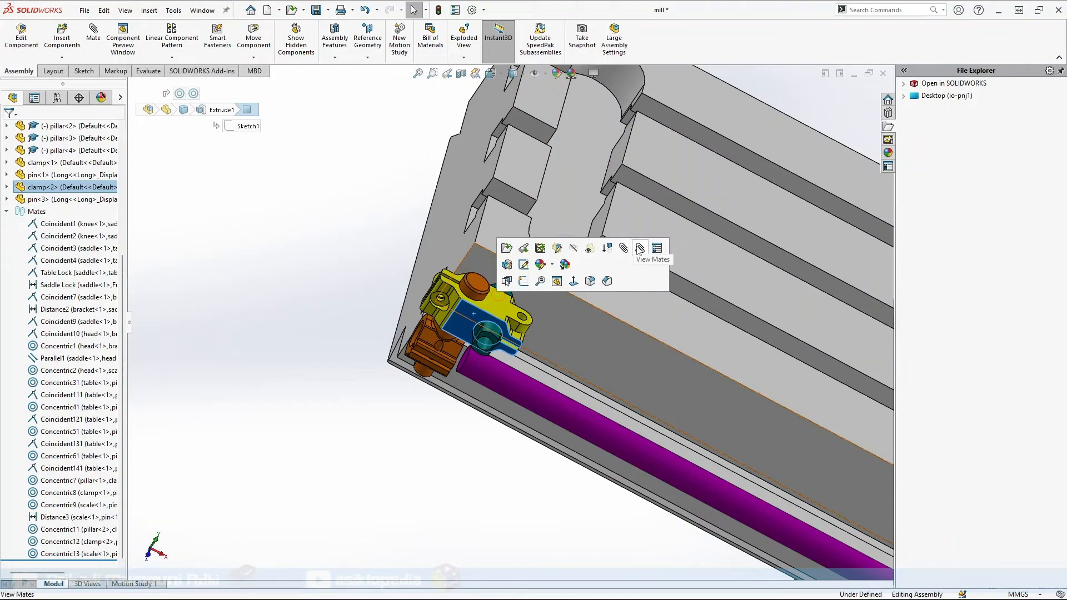
click(607, 248)
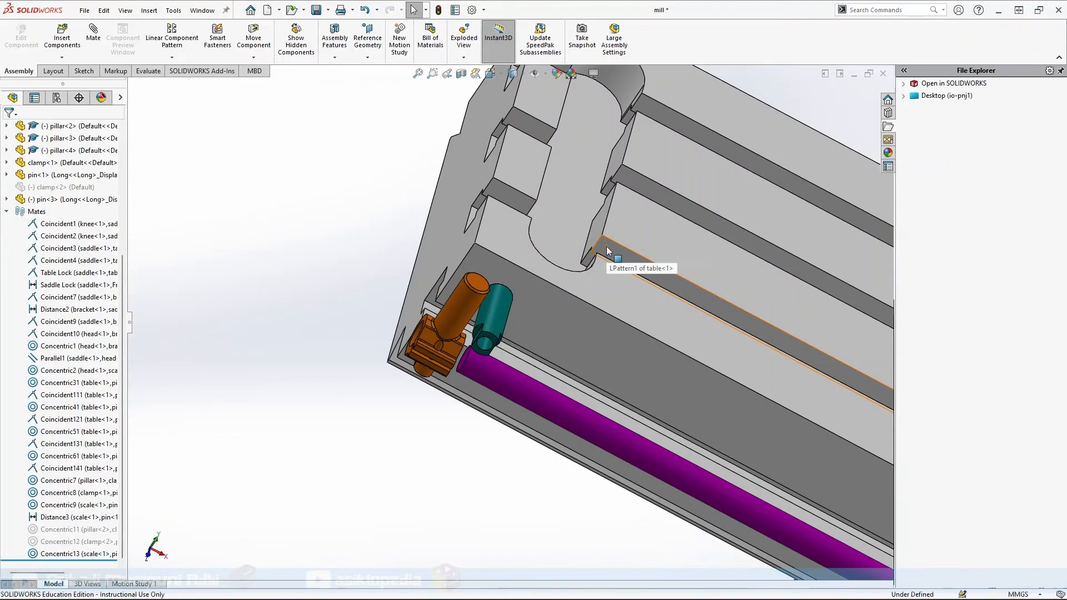
click(73, 532)
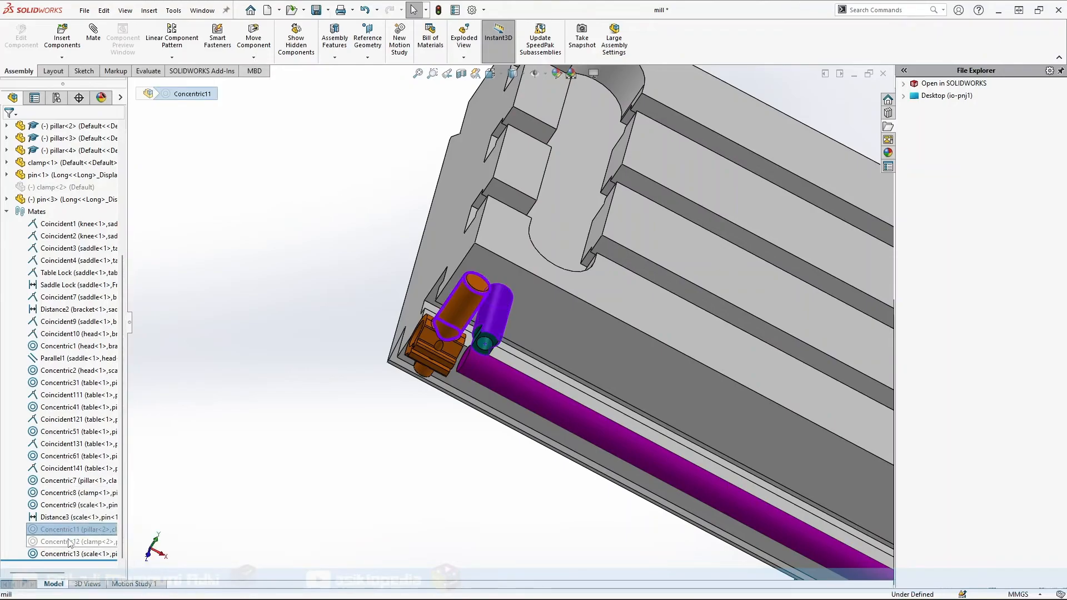
ctrl+click(69, 542)
right_click(69, 542)
click(98, 441)
click(552, 92)
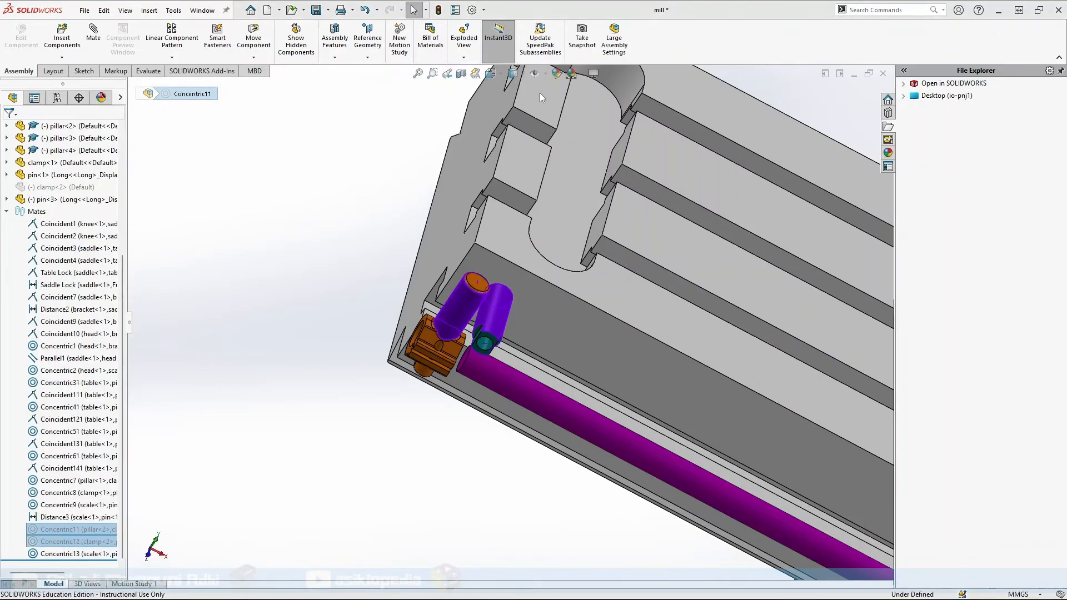
click(546, 94)
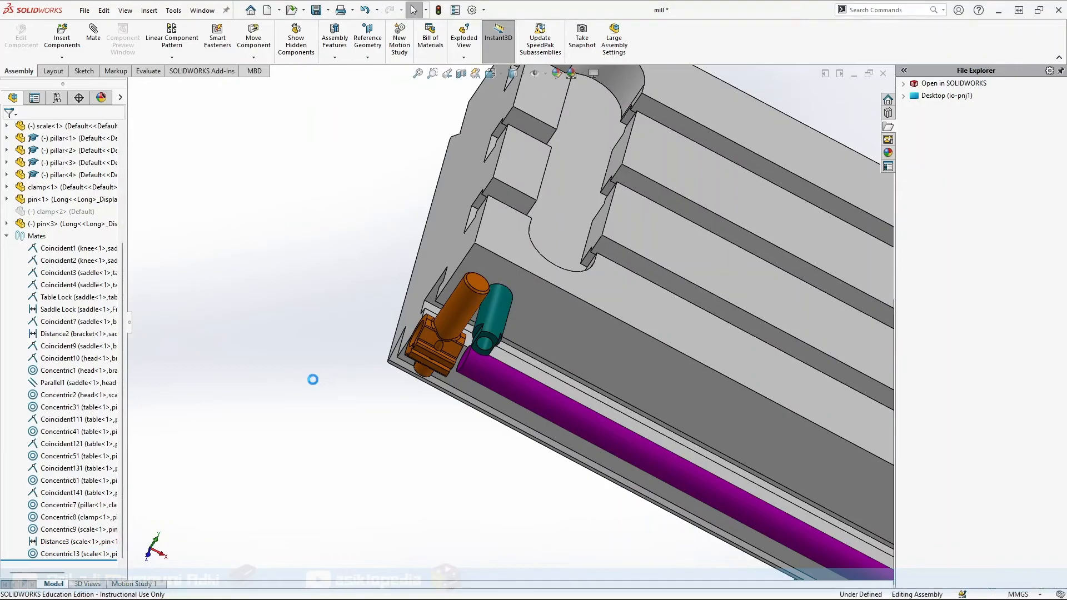
Unsuppress clamp<2> in the mill assembly
scroll(319, 377, up, 3)
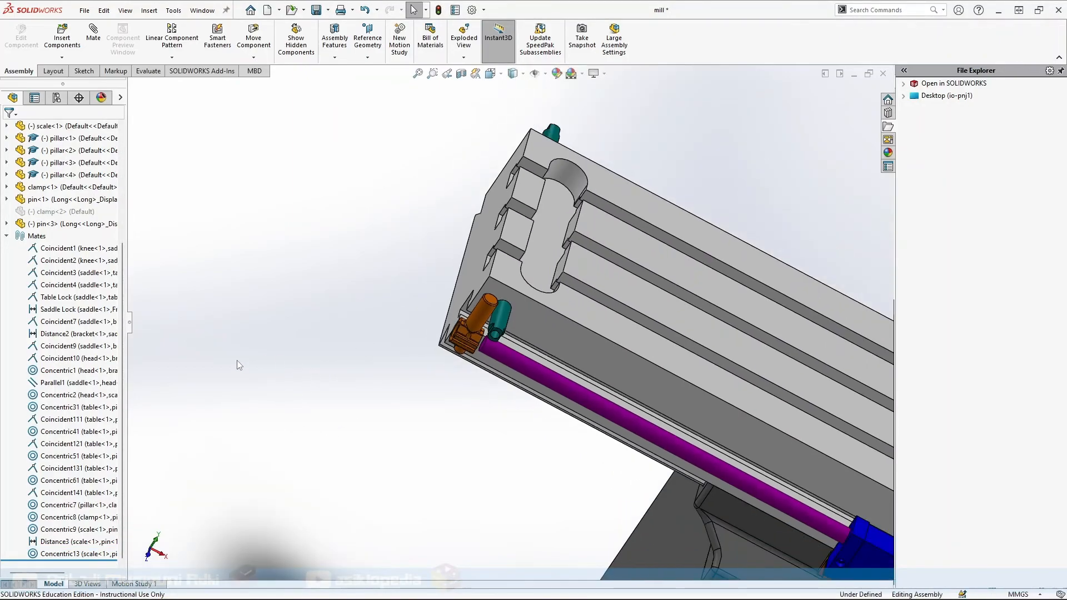
click(48, 215)
right_click(52, 218)
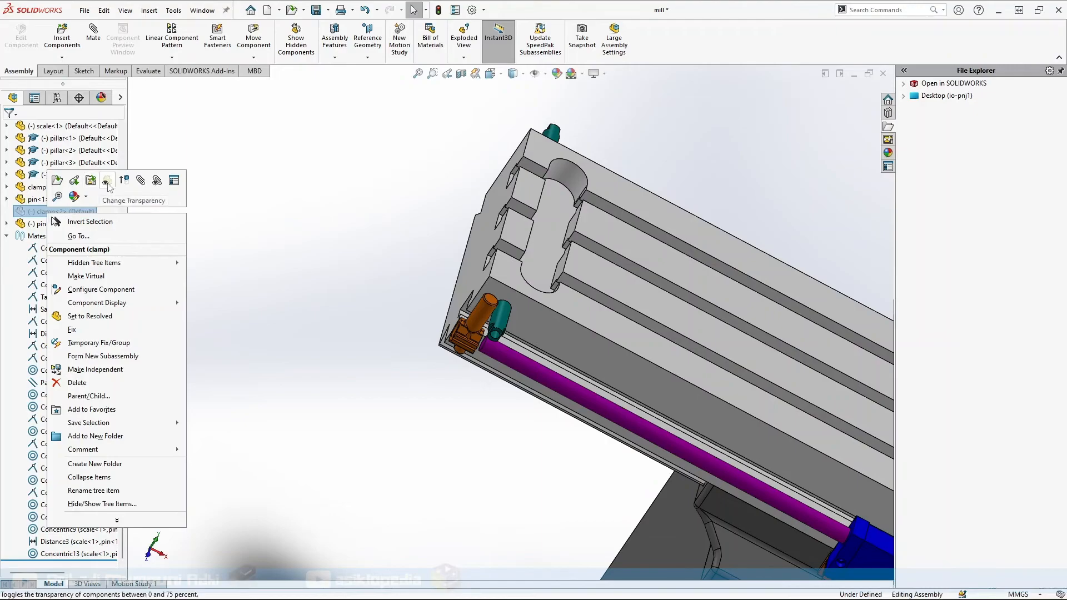
click(27, 212)
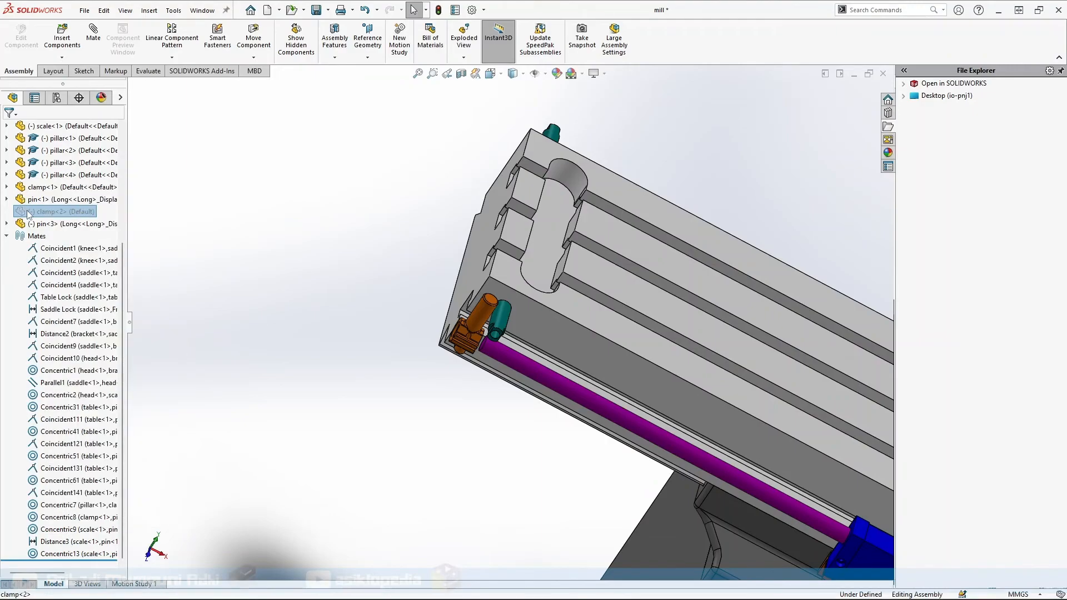
click(27, 210)
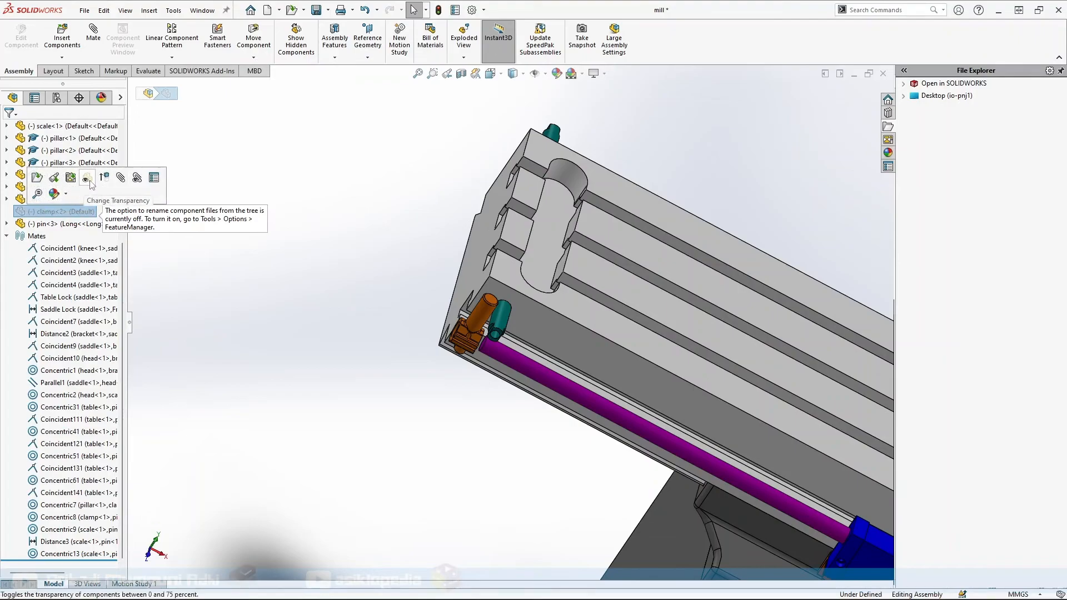
click(258, 323)
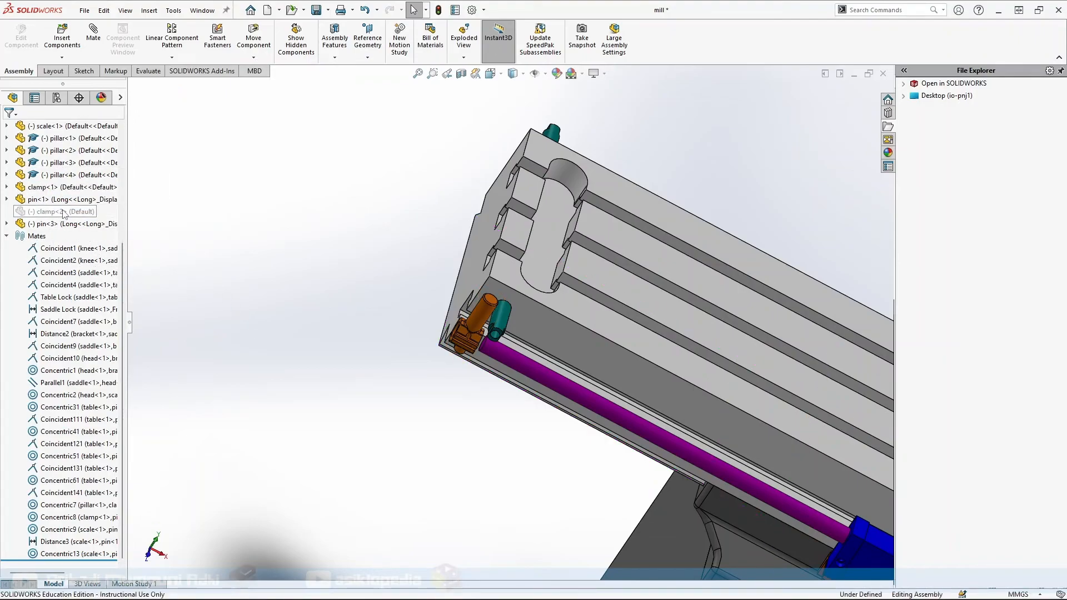
click(64, 213)
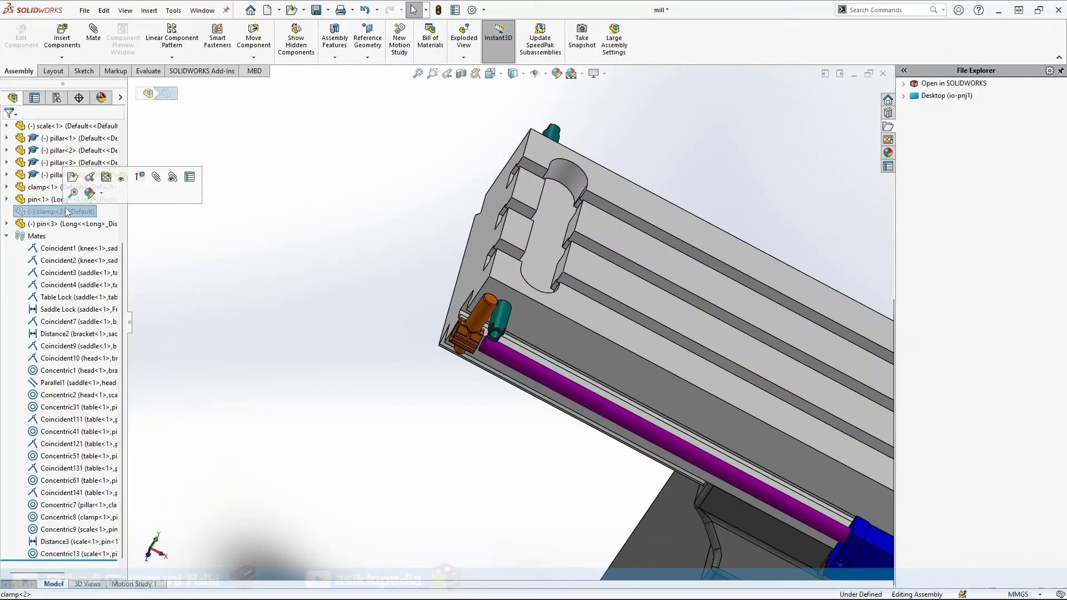
click(121, 179)
click(72, 212)
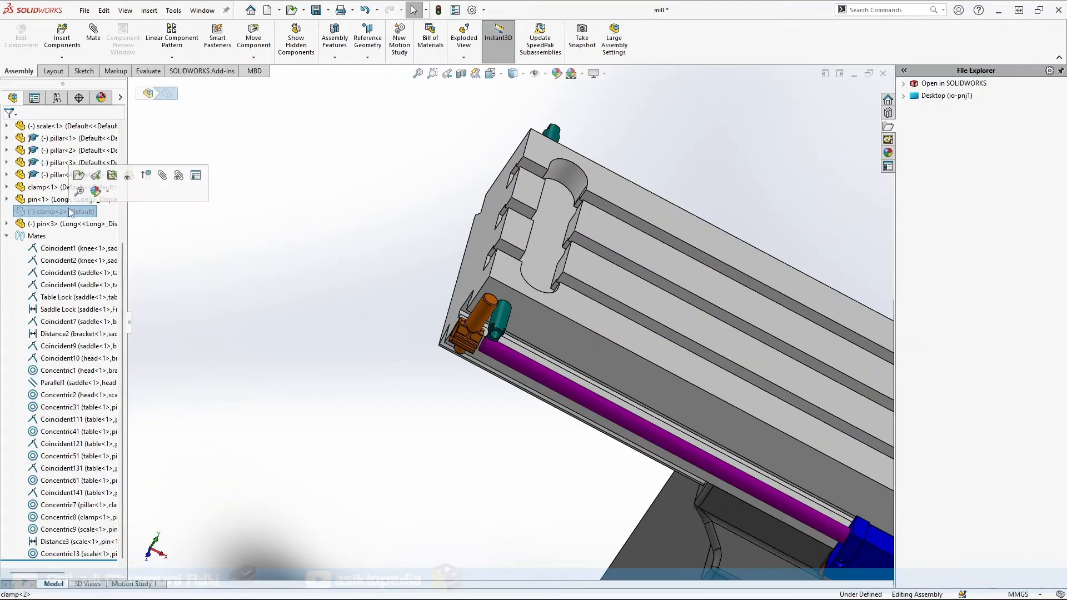
click(146, 176)
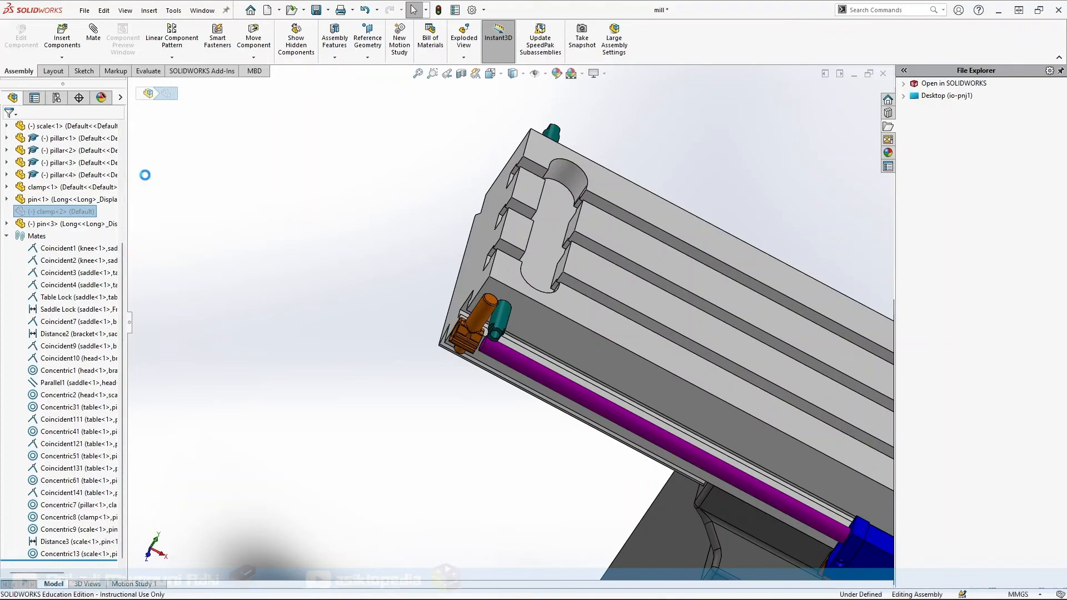
Move clamp<2> and pin<3> away from pillar<2> into open space beside the table's corner
scroll(475, 345, down, 3)
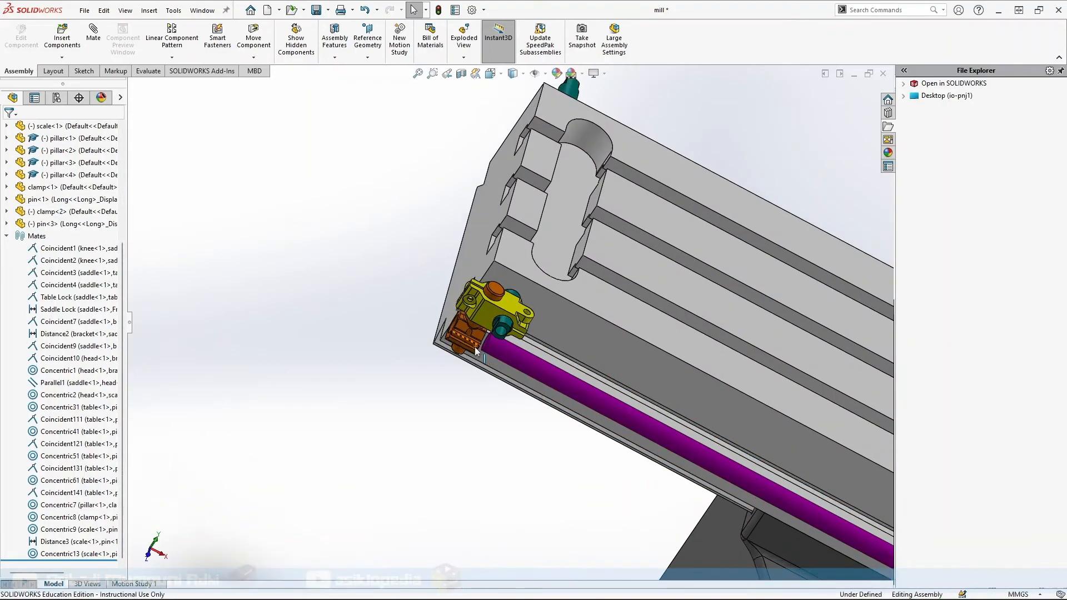
click(489, 307)
drag(481, 329, 471, 389)
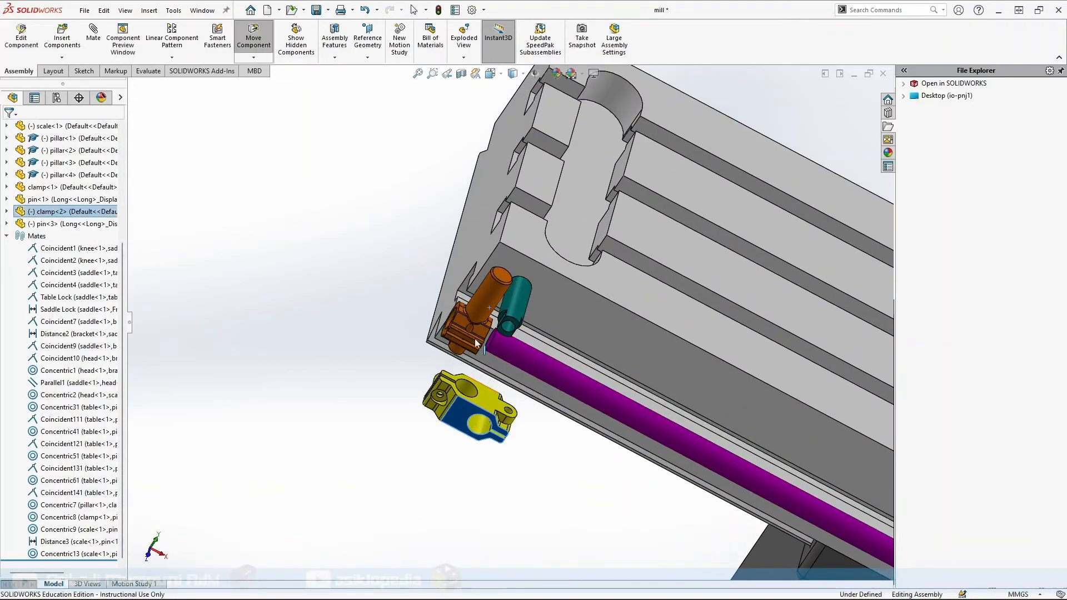
drag(453, 317, 311, 232)
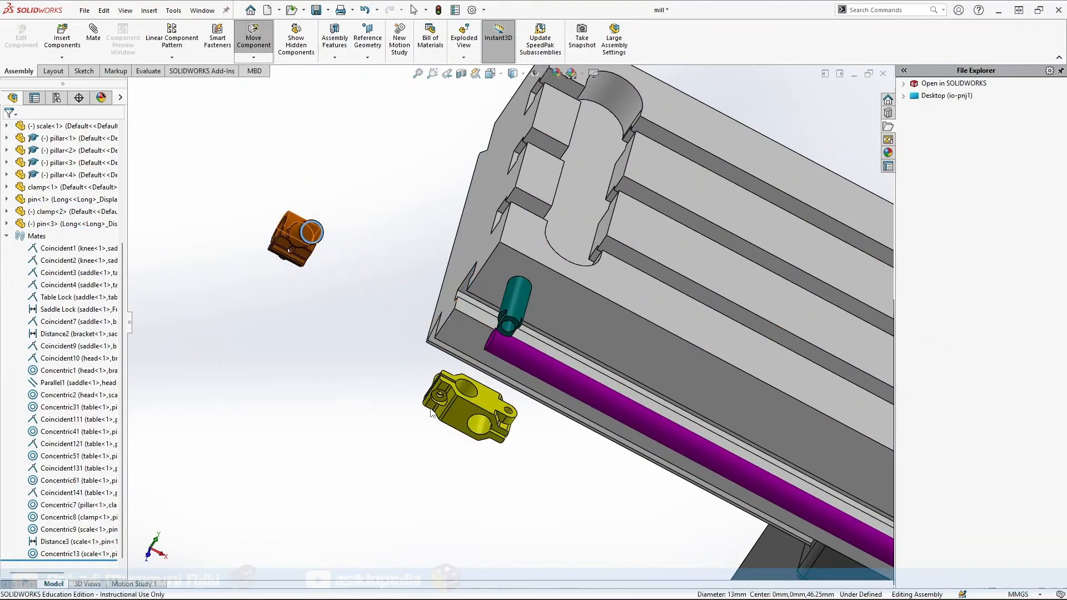
Rotate clamp<2> by 90 degrees about X using Move with Triad
click(477, 404)
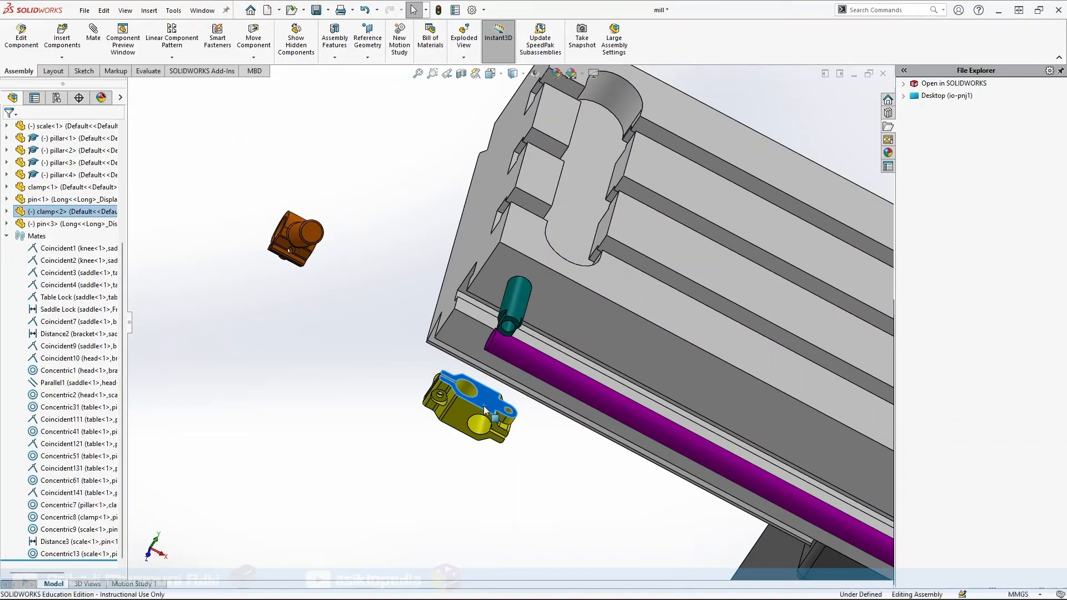
right_click(485, 410)
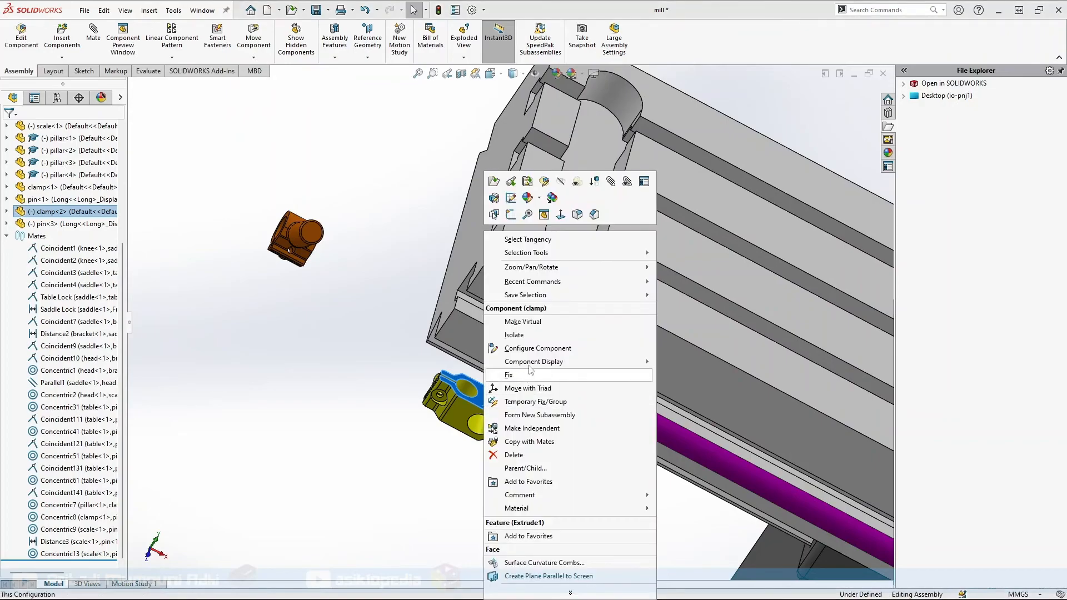
click(550, 388)
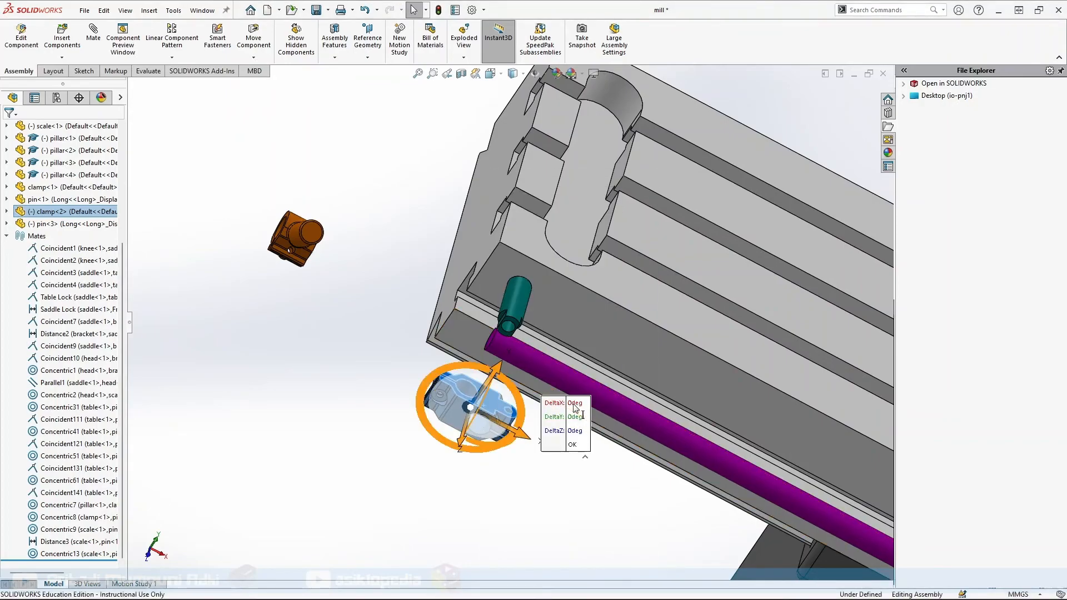
click(575, 404)
text(90)
key(Return)
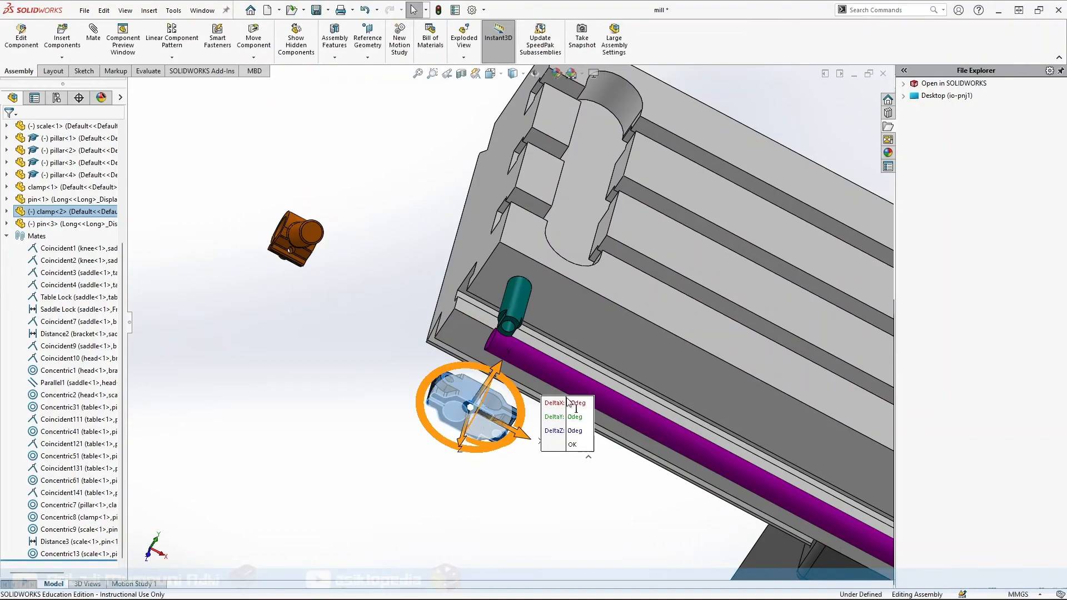
click(573, 446)
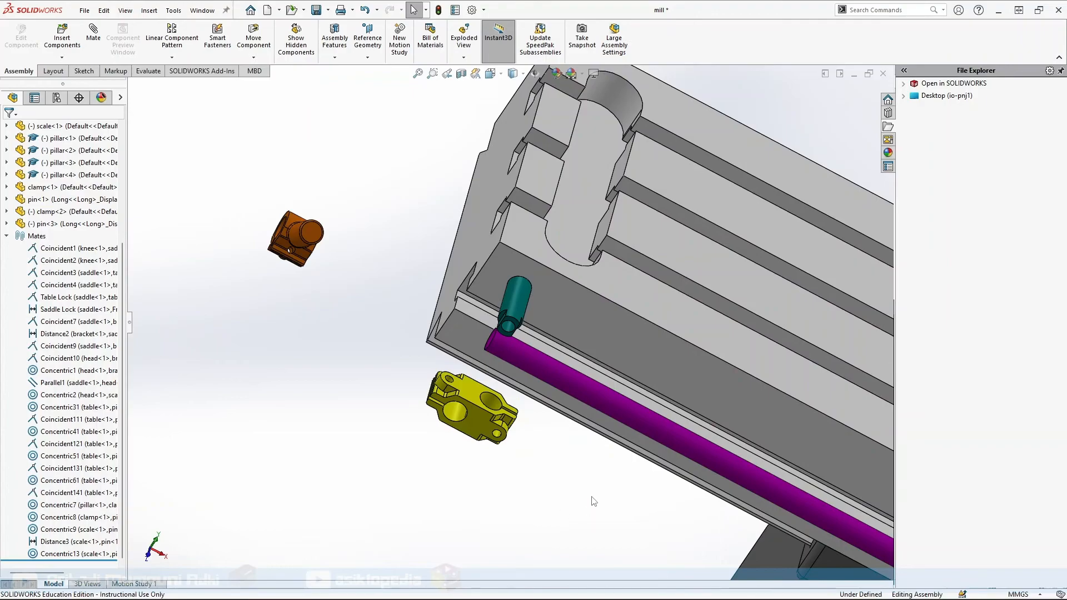
Add a concentric mate between the cylindrical face of pillar<2> and one large bore of clamp<2>
click(517, 304)
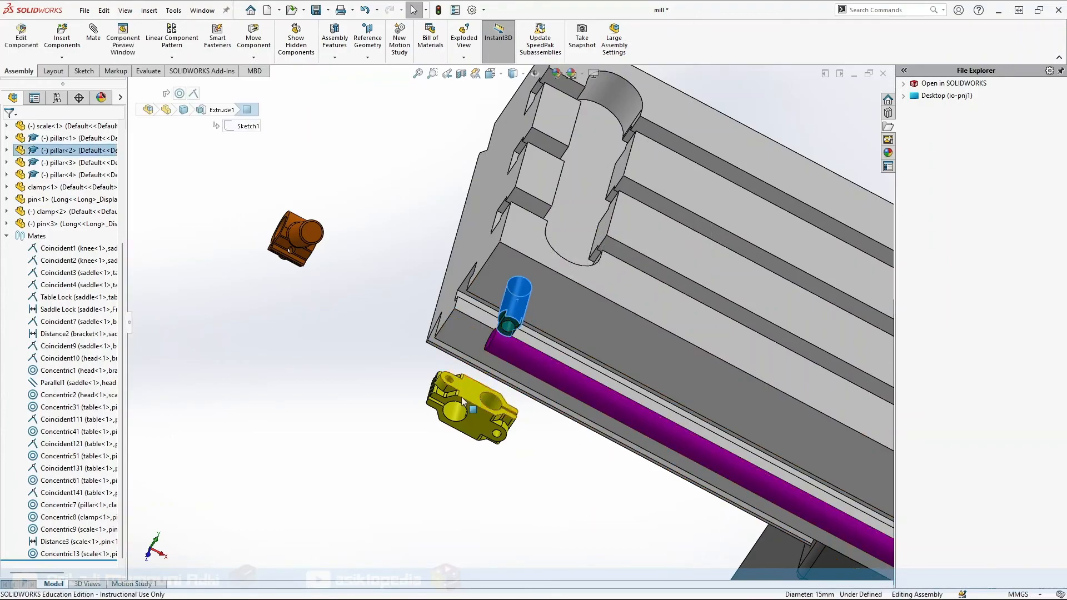
ctrl+click(453, 414)
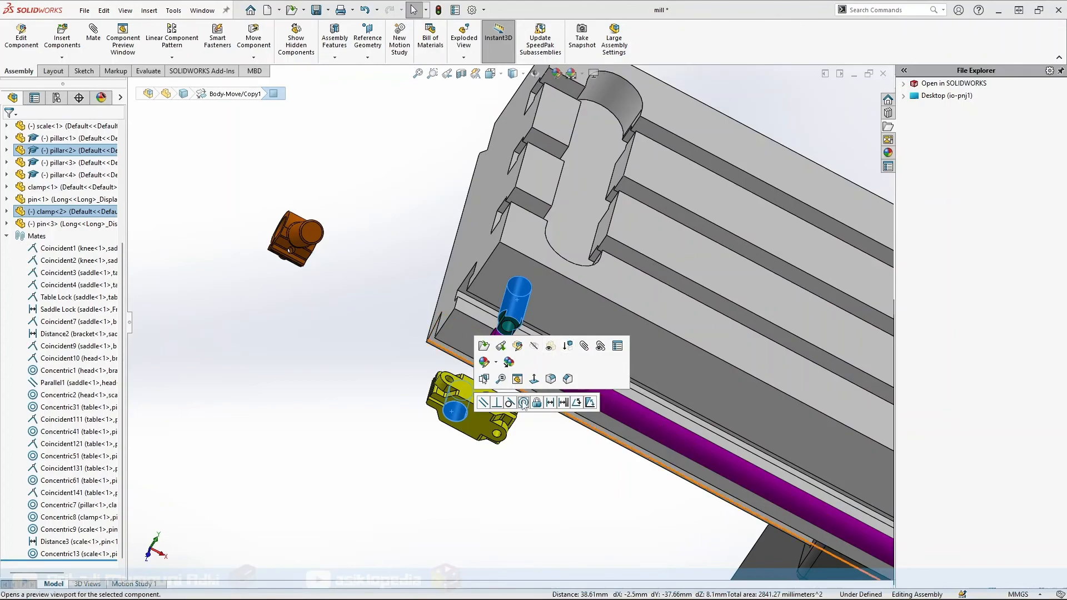
click(524, 403)
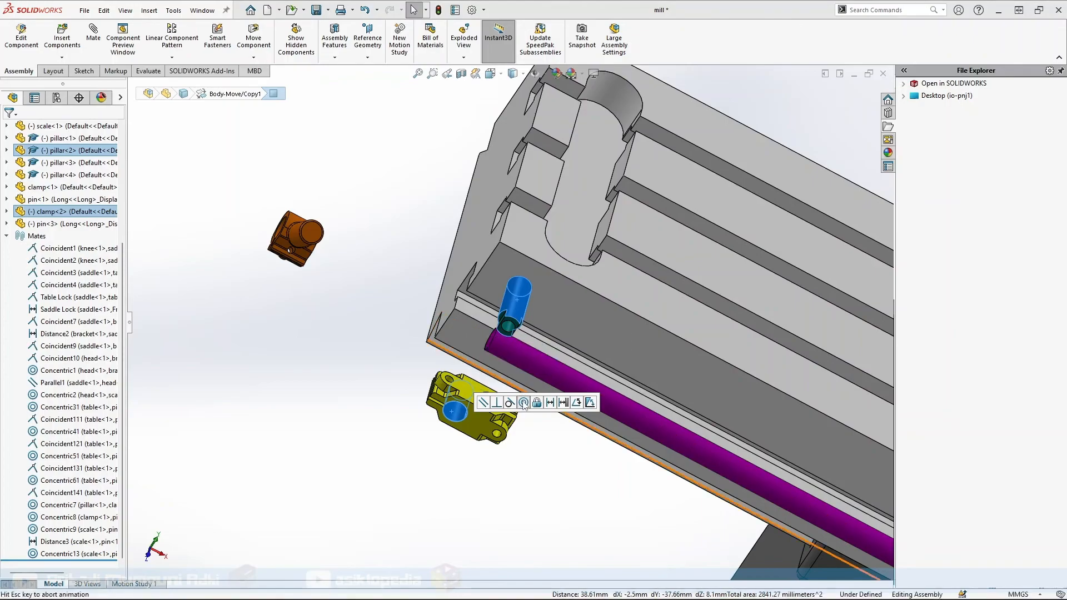
click(428, 365)
scroll(426, 366, down, 3)
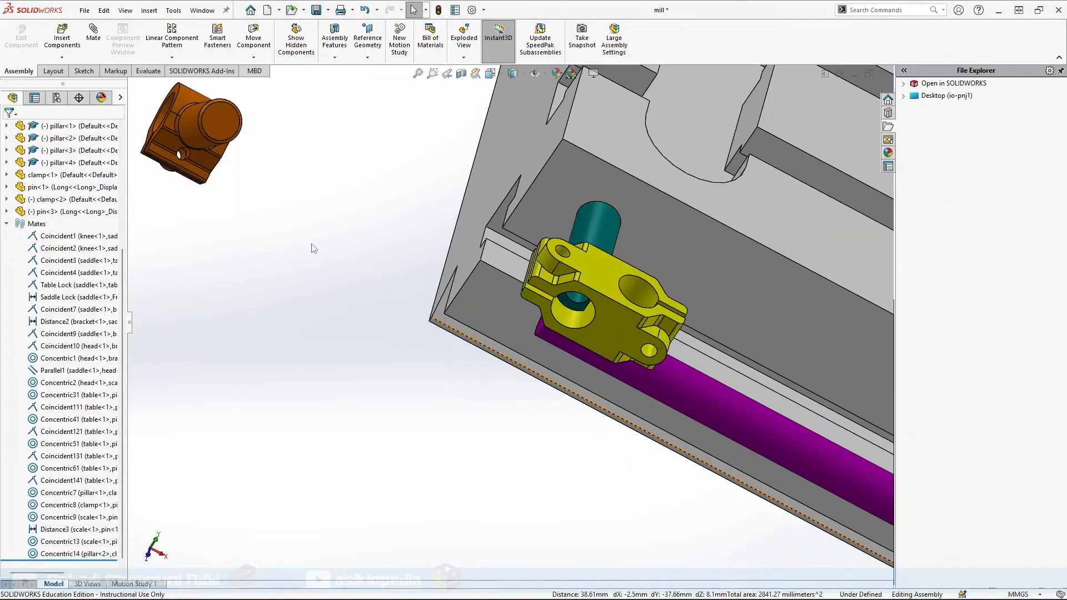
Add a concentric mate between the shaft of pin<3> and the other large bore of clamp<2>
click(197, 129)
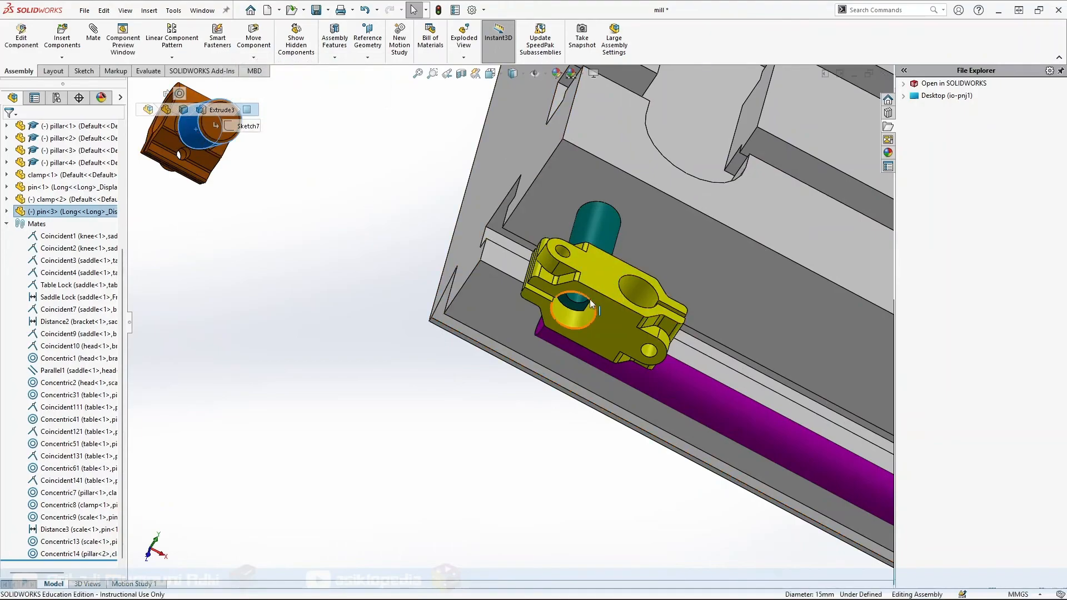
ctrl+click(647, 295)
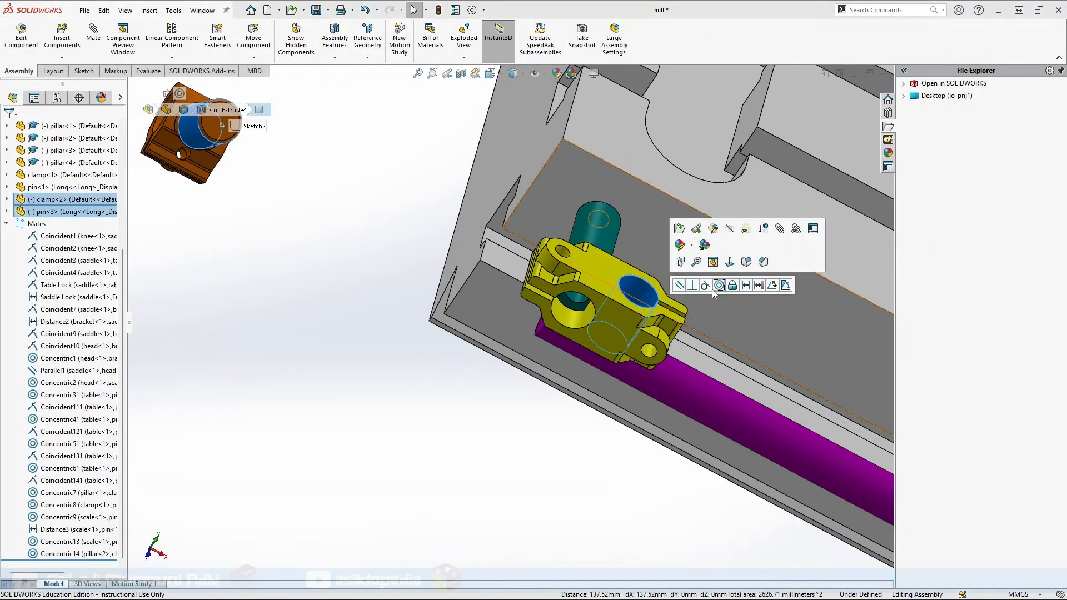
click(719, 285)
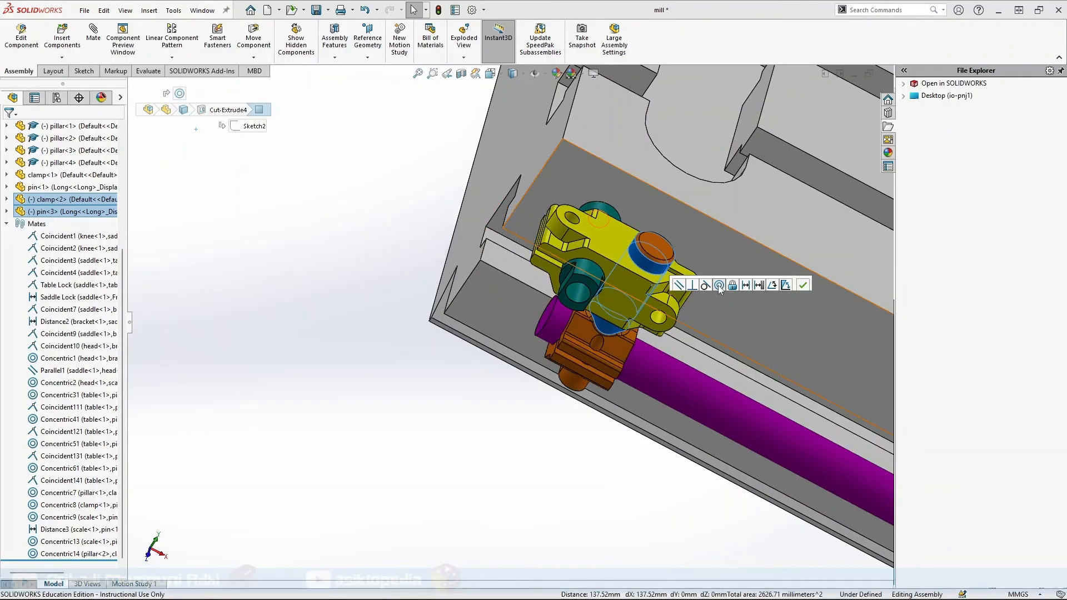
click(516, 414)
scroll(445, 397, up, 3)
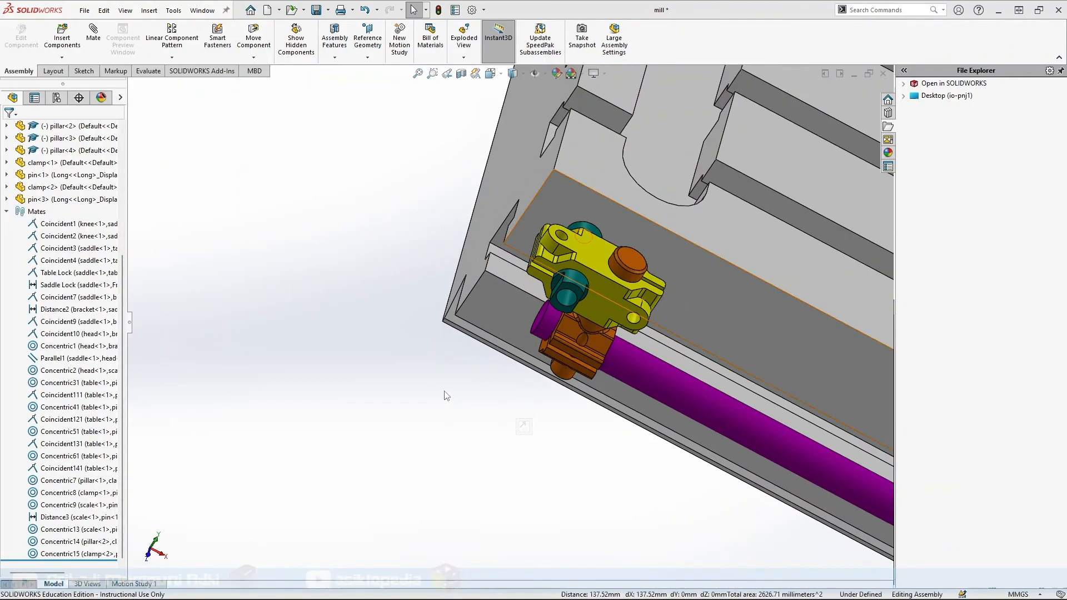
scroll(535, 413, up, 3)
key(ctrl+7)
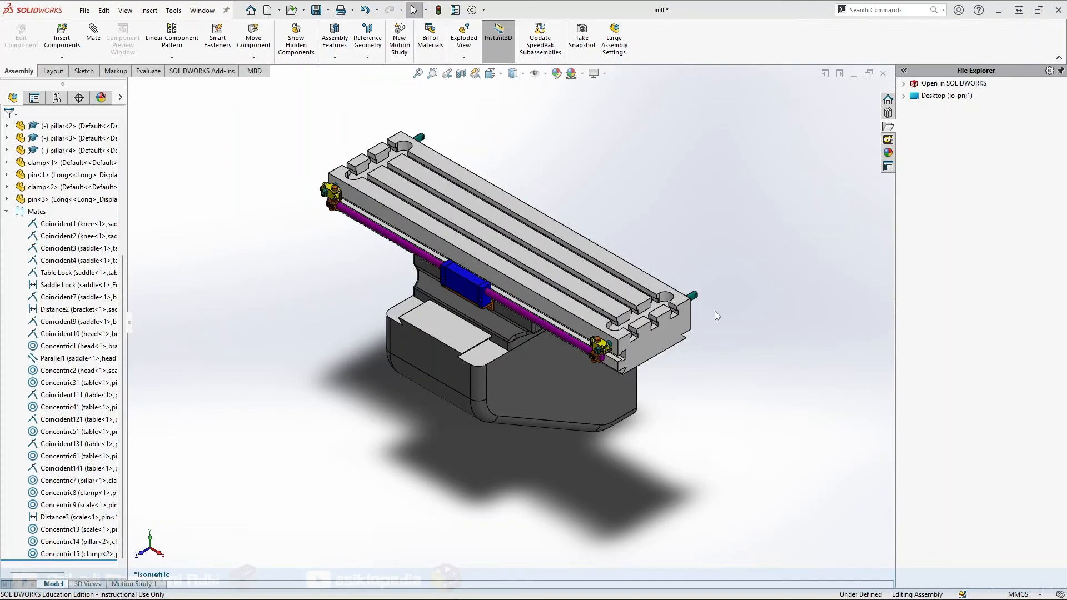
Suppress the Table Lock and Saddle Lock mates and move the table to check its motion
click(6, 212)
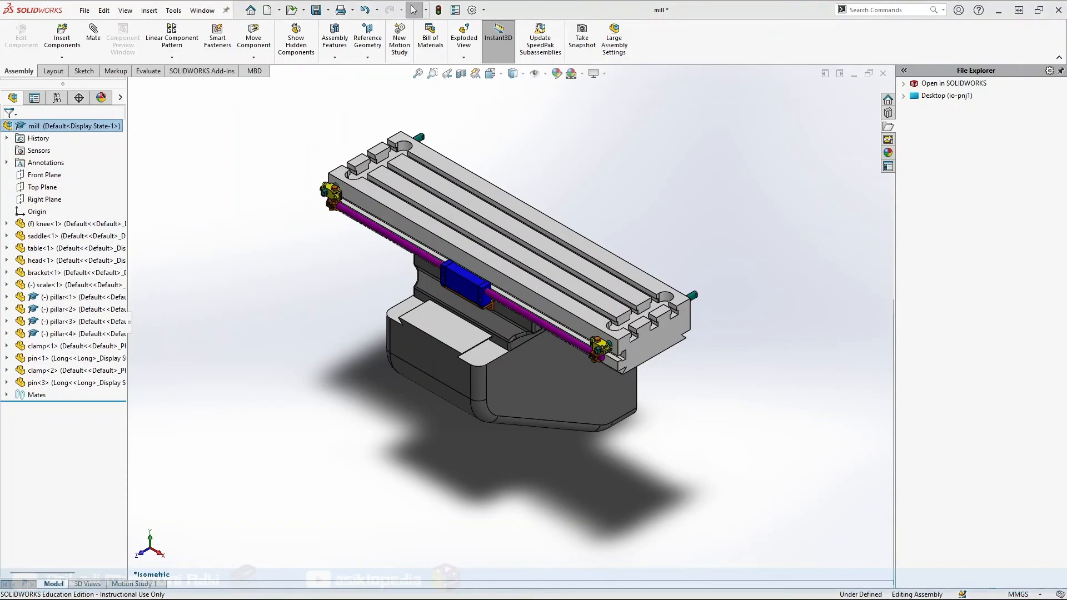
click(7, 394)
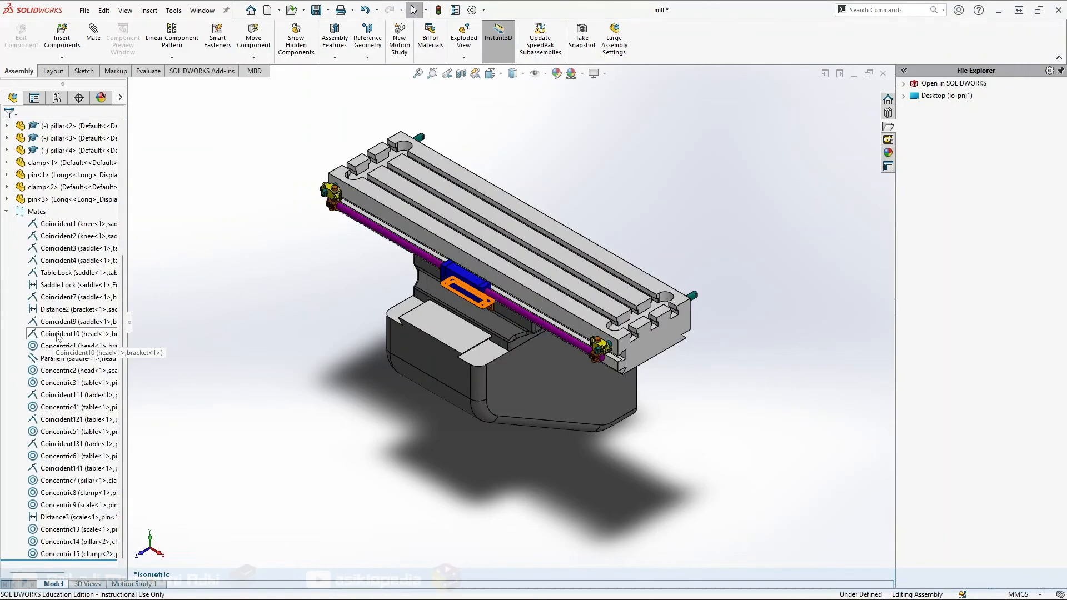
click(61, 273)
ctrl+click(66, 285)
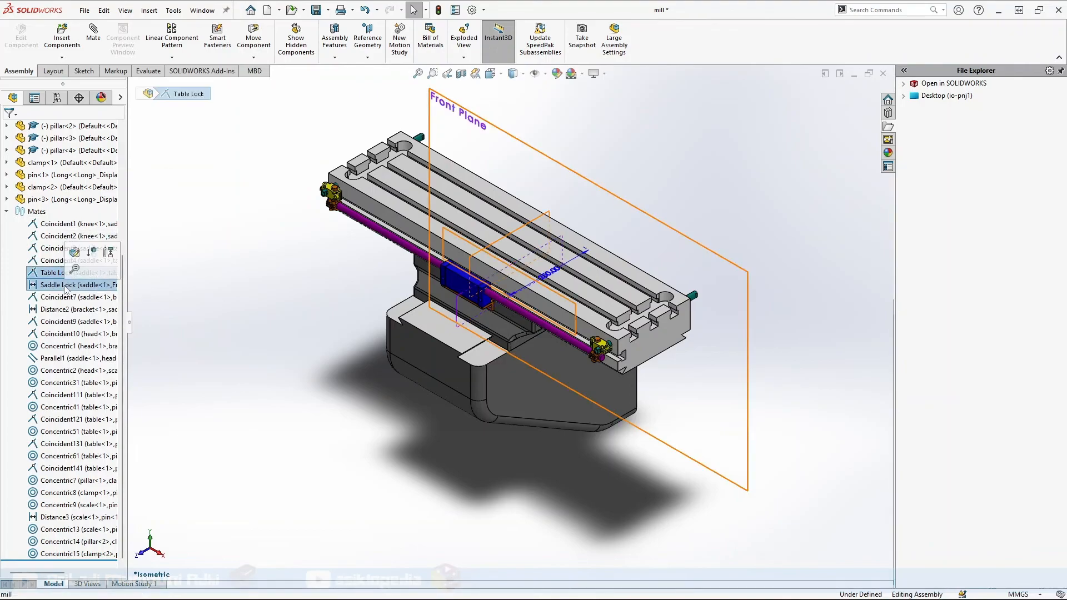
click(92, 255)
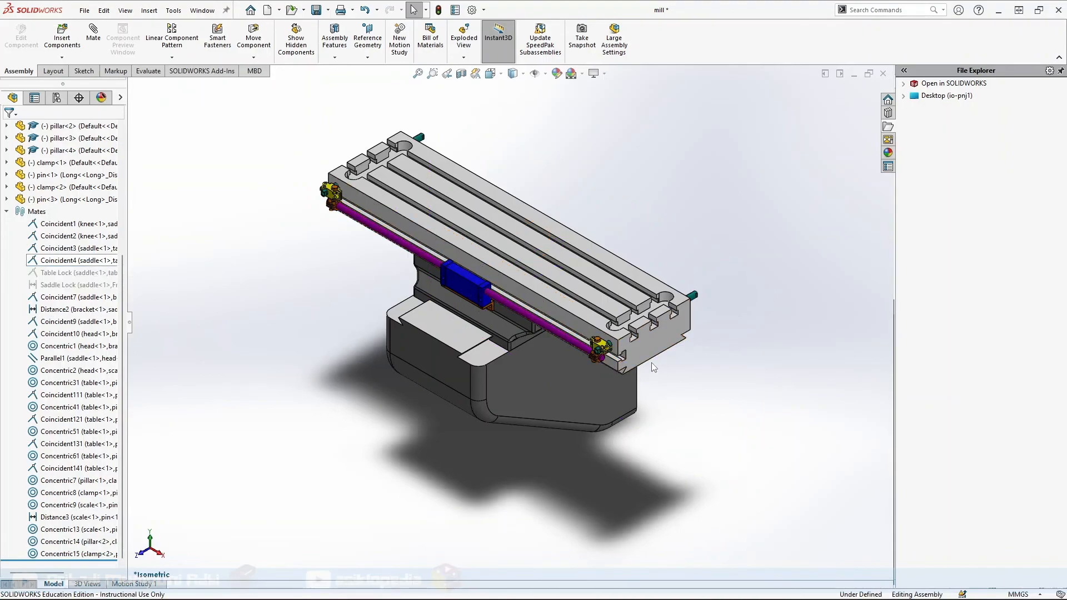
drag(570, 284, 600, 288)
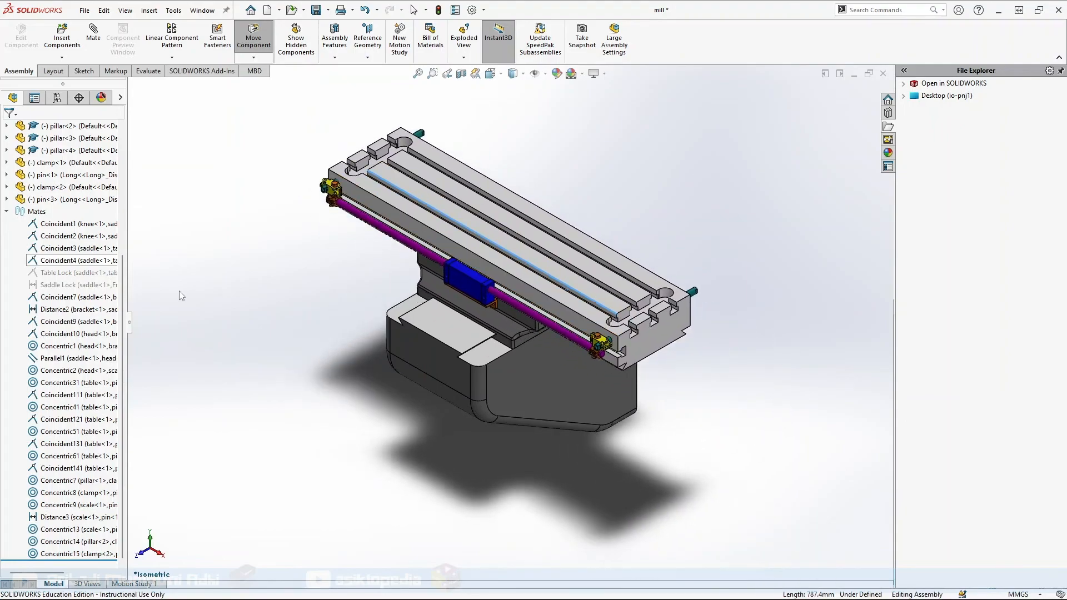
Unsuppress the Table Lock and Saddle Lock mates and check that the table is held in place
click(65, 273)
ctrl+click(61, 285)
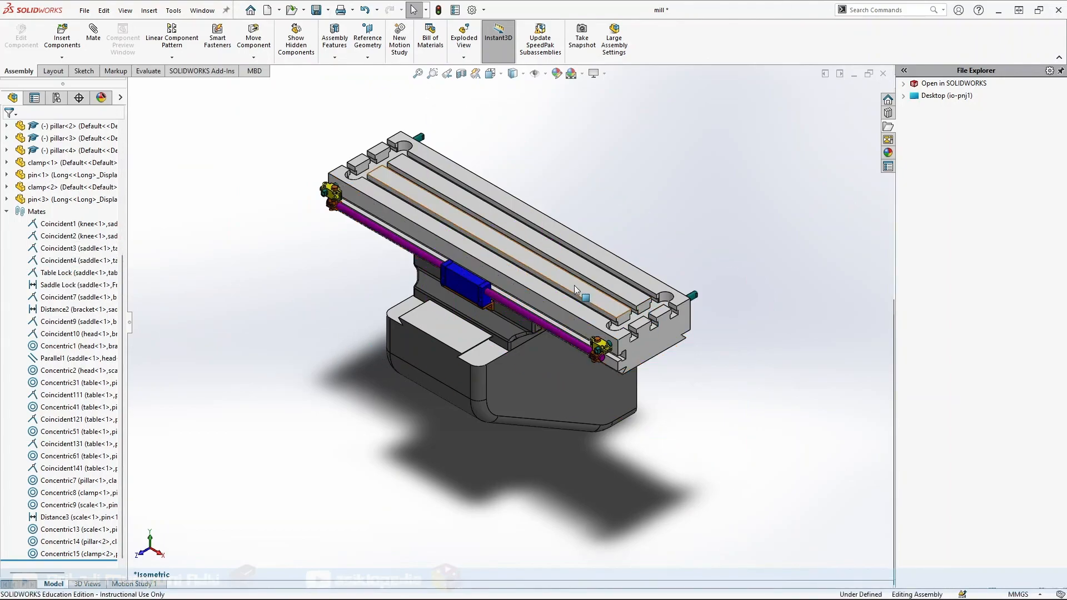
drag(574, 285, 558, 289)
click(677, 395)
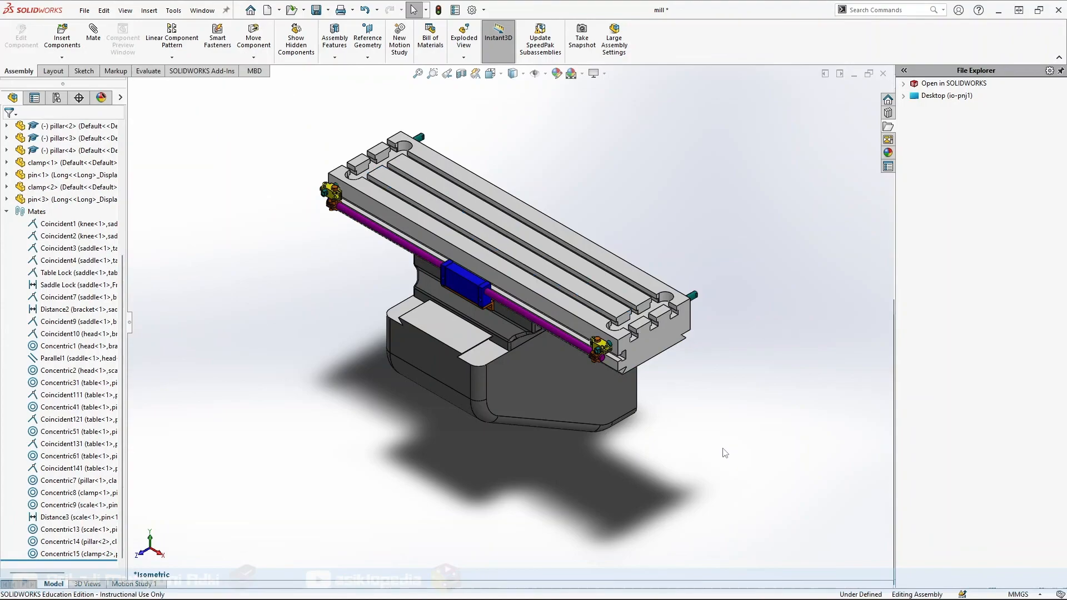
click(6, 211)
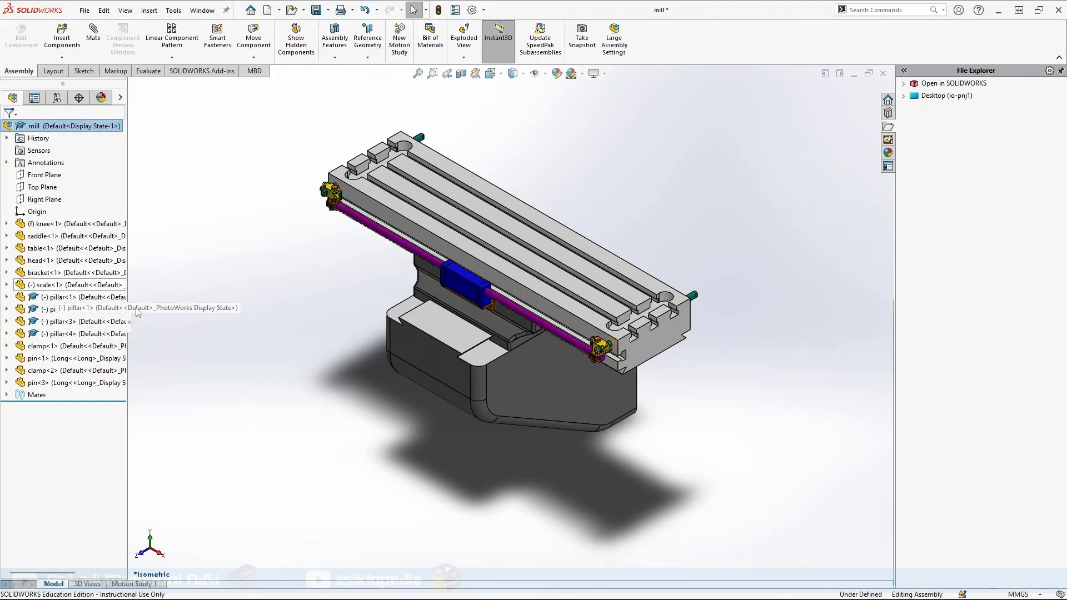
click(562, 336)
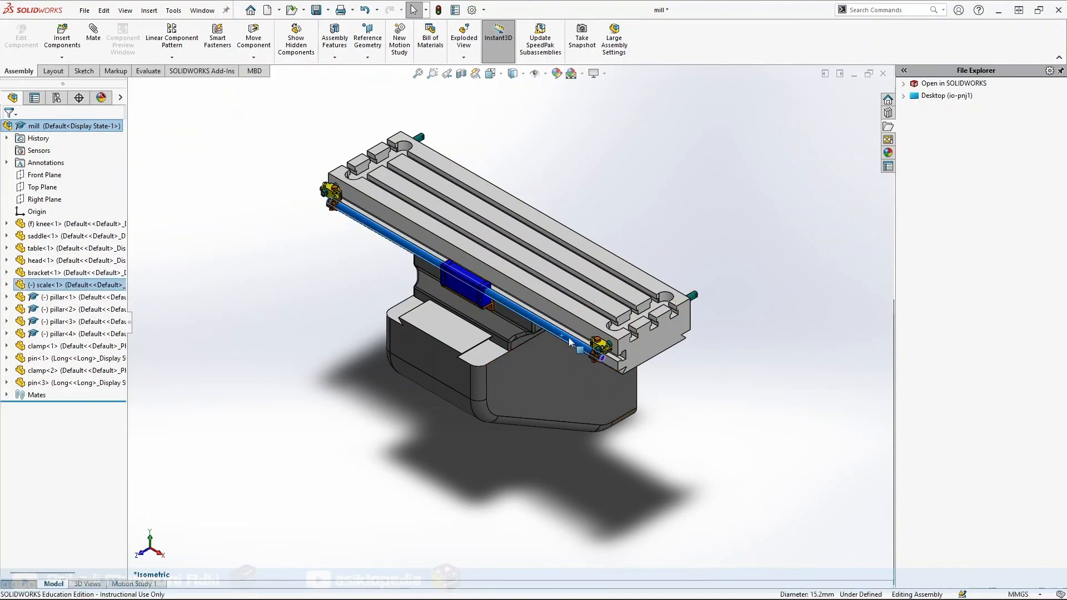
click(739, 455)
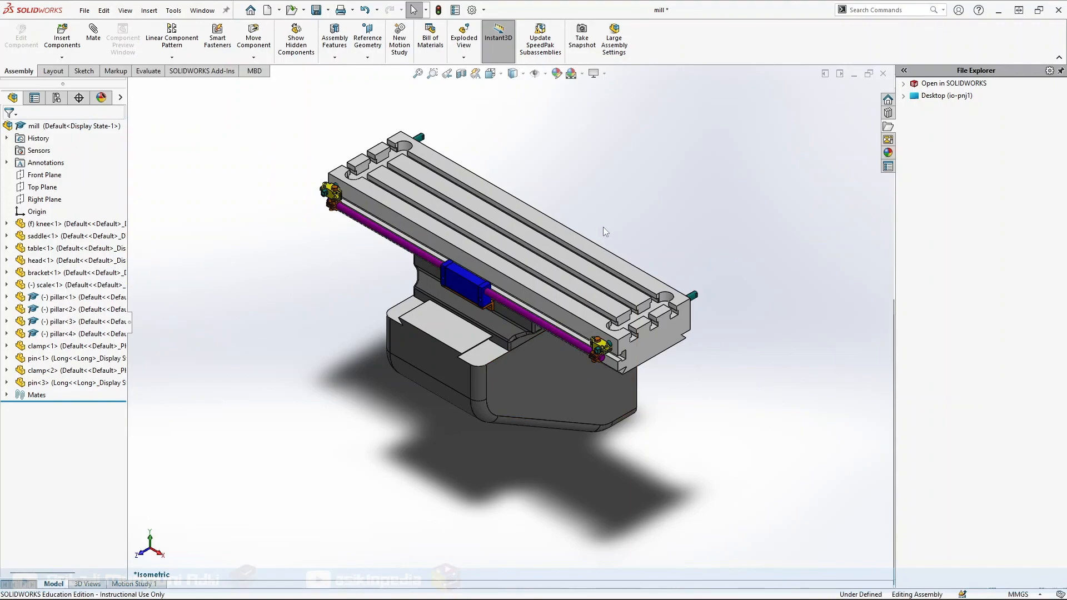
Rebuild and save the mill assembly
scroll(640, 192, up, 2)
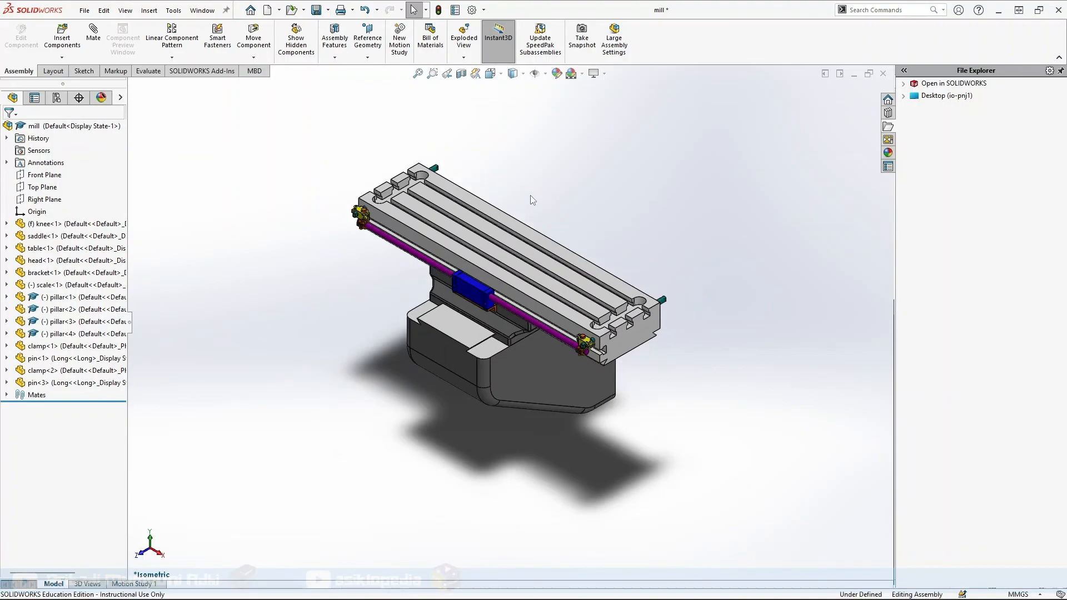
key(ctrl+s)
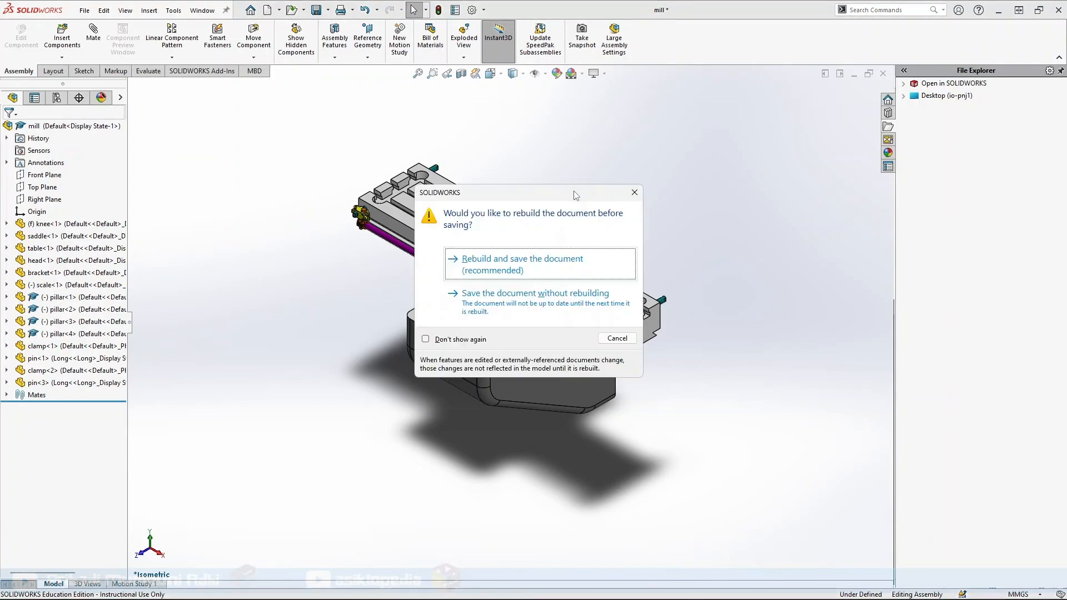
click(527, 270)
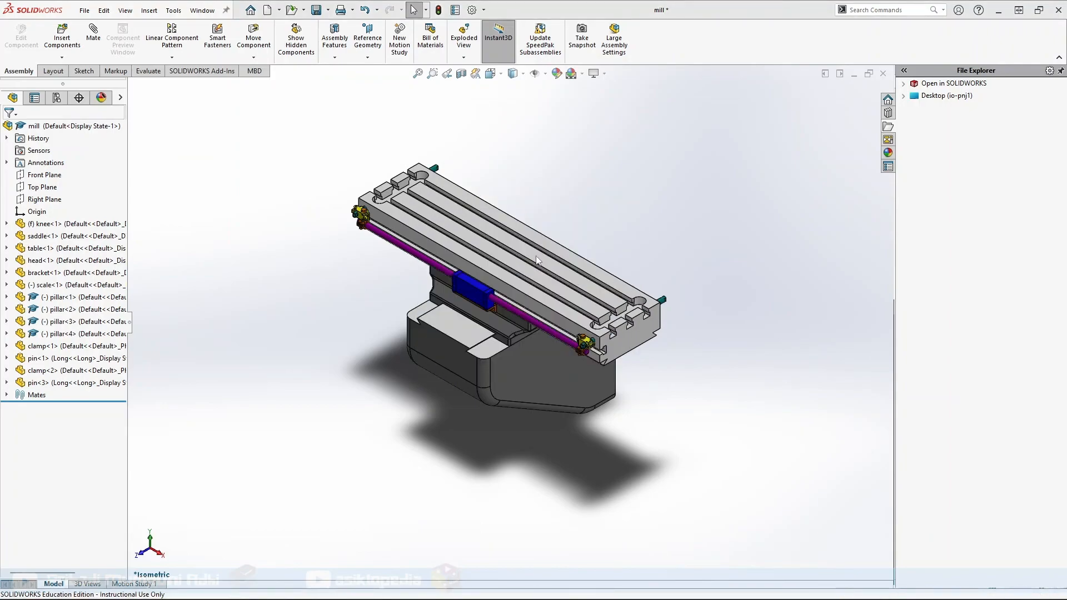